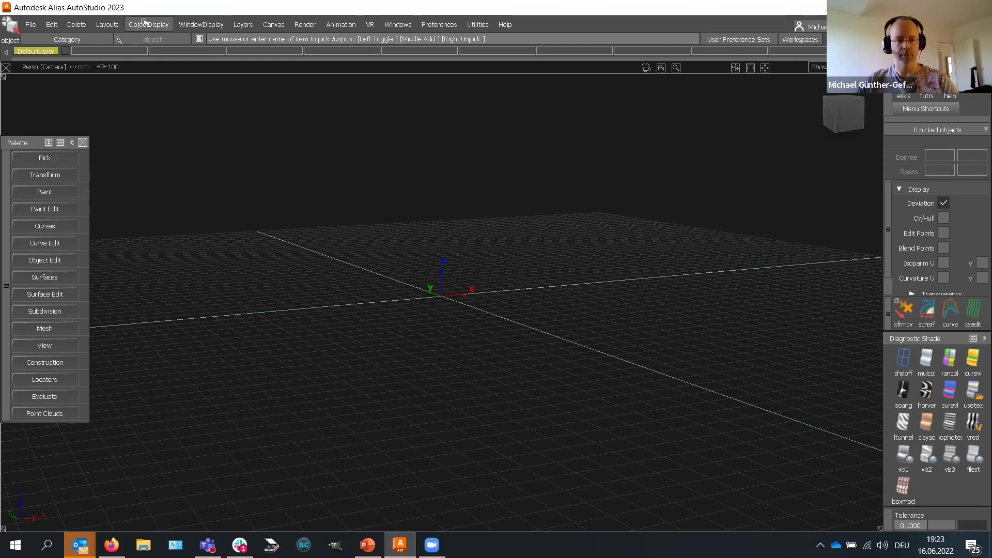
Step: Start the Dynamo Player tool from the transform tools
{"action": "left_click", "coordinate": [34, 159]}
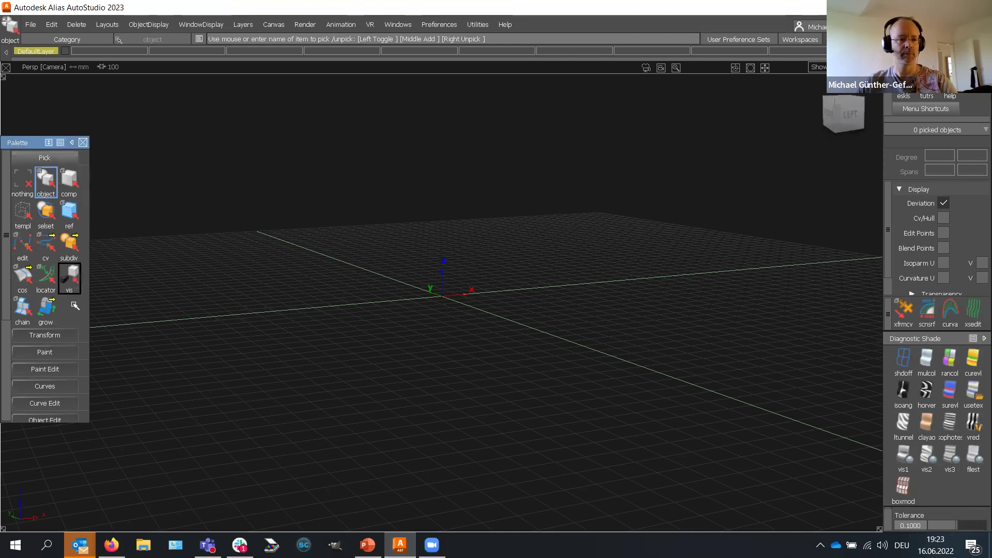
{"action": "left_click", "coordinate": [46, 158]}
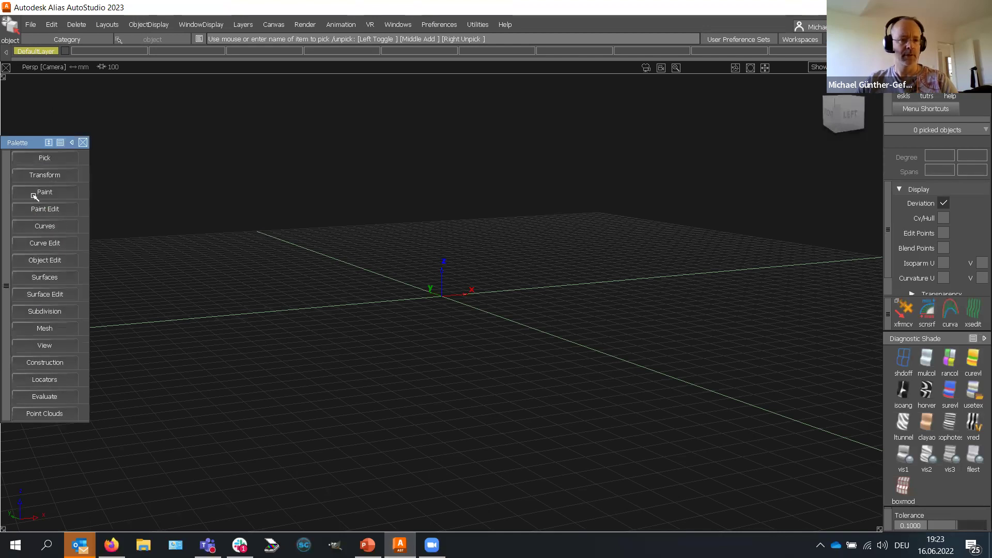
{"action": "left_click", "coordinate": [38, 176]}
{"action": "left_click", "coordinate": [47, 292]}
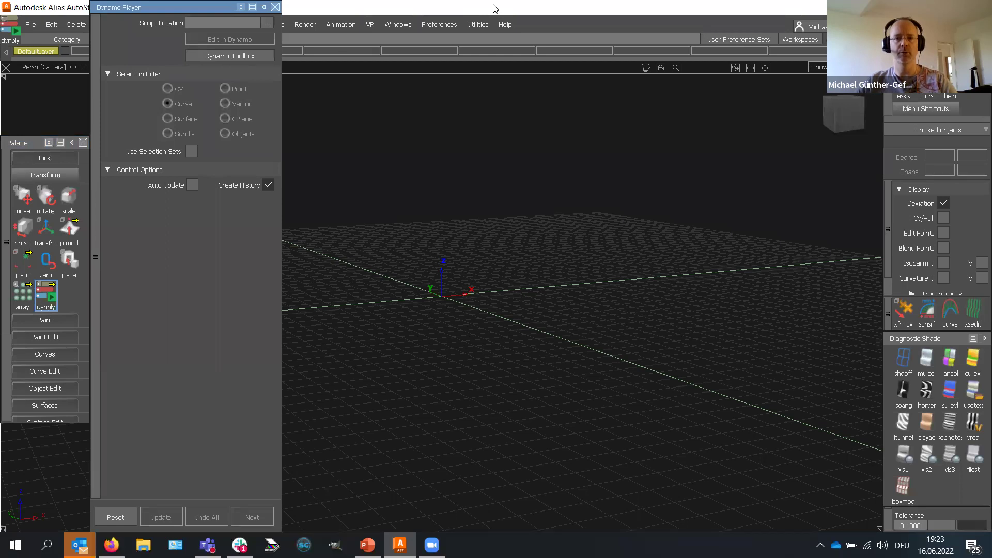
Step: Show the Dynamo Toolbox and load the Pattern Toolkit script from its patterning scripts into Dynamo Player
{"action": "left_click", "coordinate": [505, 24]}
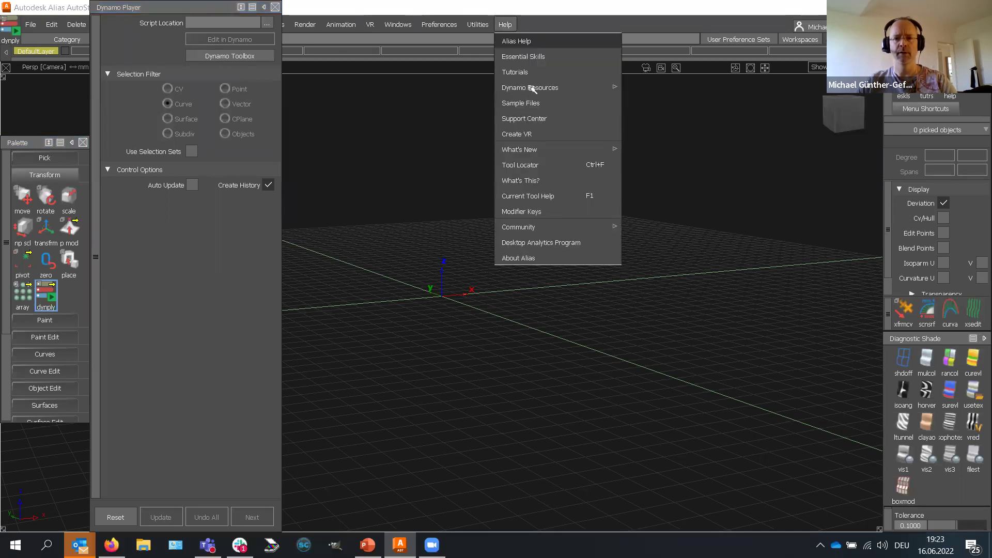
{"action": "mouse_move", "coordinate": [532, 88]}
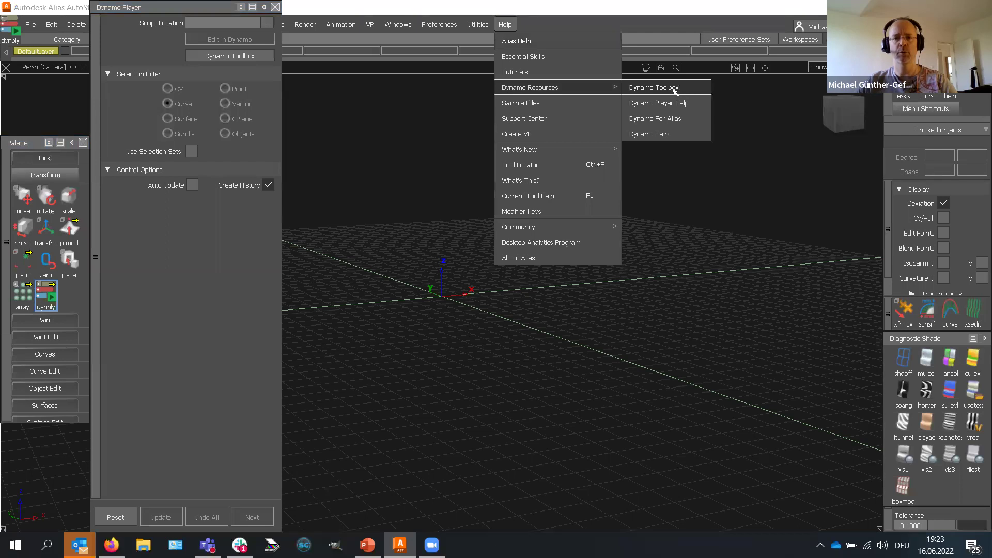
{"action": "left_click", "coordinate": [654, 88]}
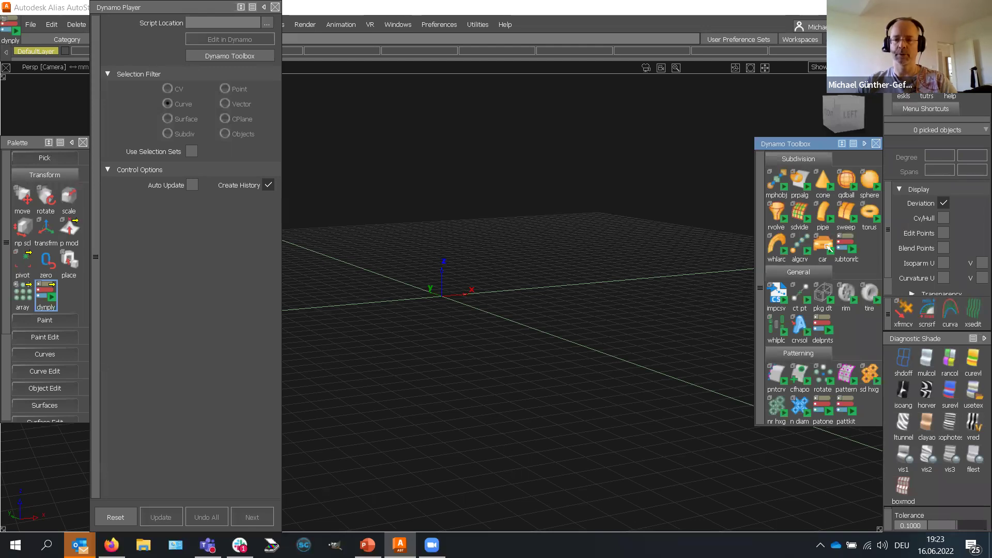
{"action": "left_click", "coordinate": [846, 411]}
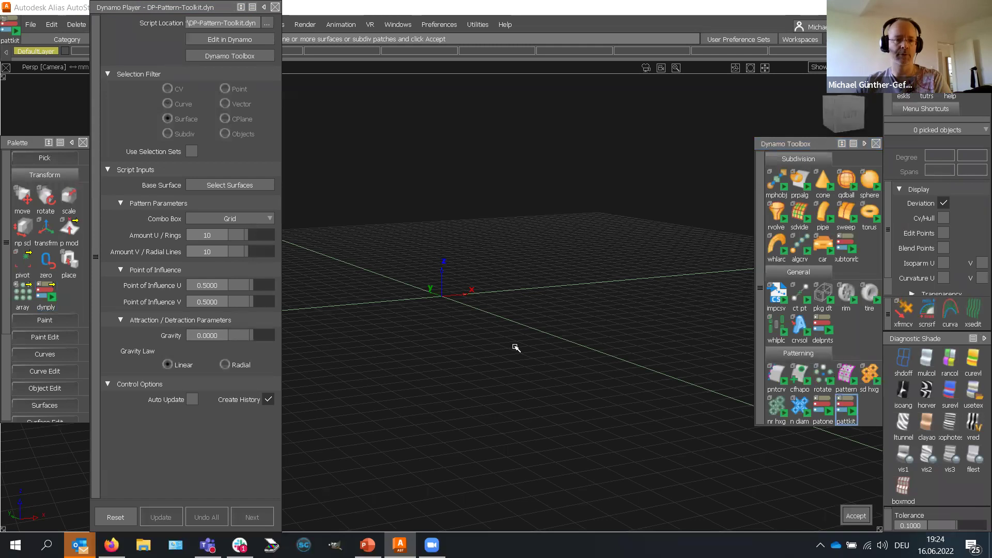
Step: Create a plane surface near the origin on the ground grid and scale it uniformly to about 1133
{"action": "left_click", "coordinate": [53, 320]}
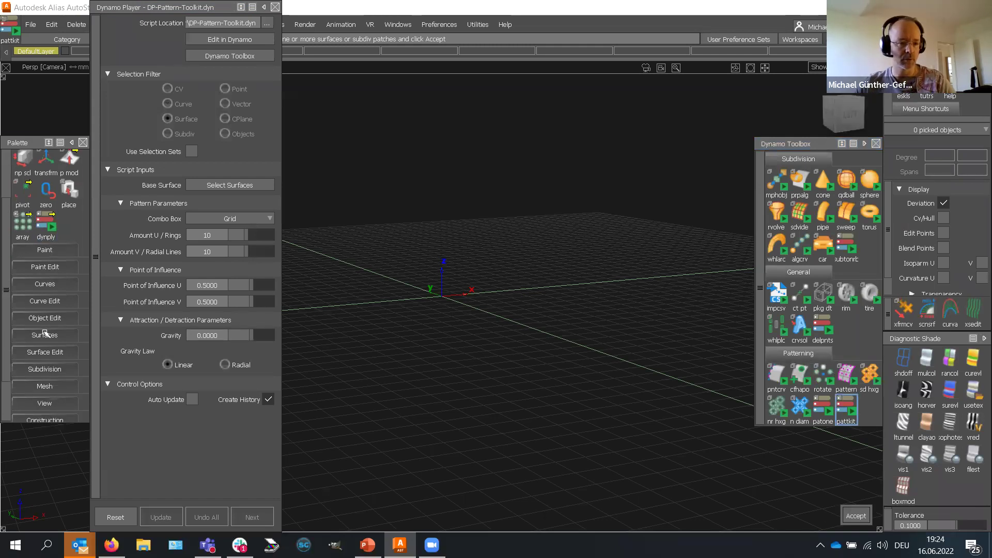
{"action": "left_click", "coordinate": [49, 334]}
{"action": "left_click_drag", "start_coordinate": [17, 199], "coordinate": [155, 197]}
{"action": "left_click", "coordinate": [460, 326]}
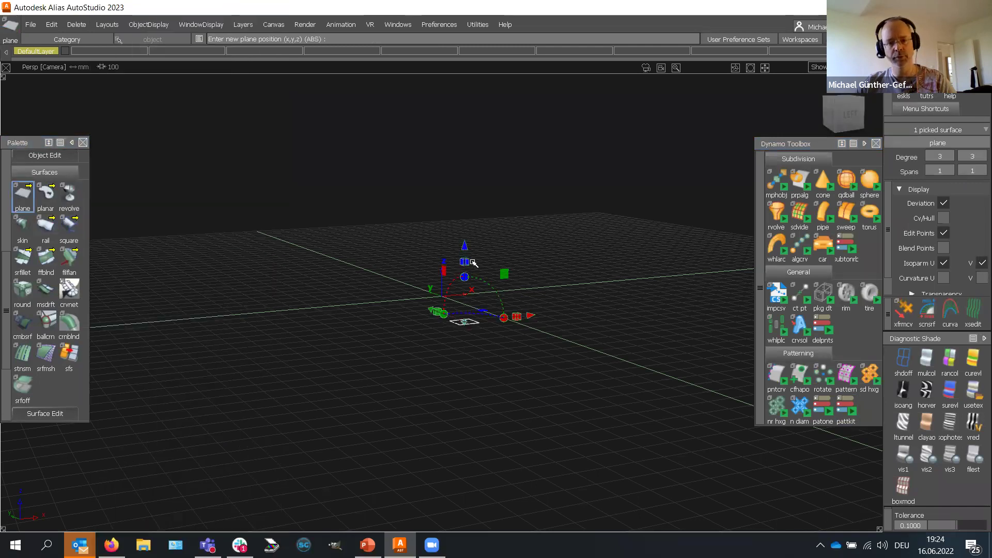
{"action": "left_click_drag", "start_coordinate": [470, 322], "coordinate": [581, 277]}
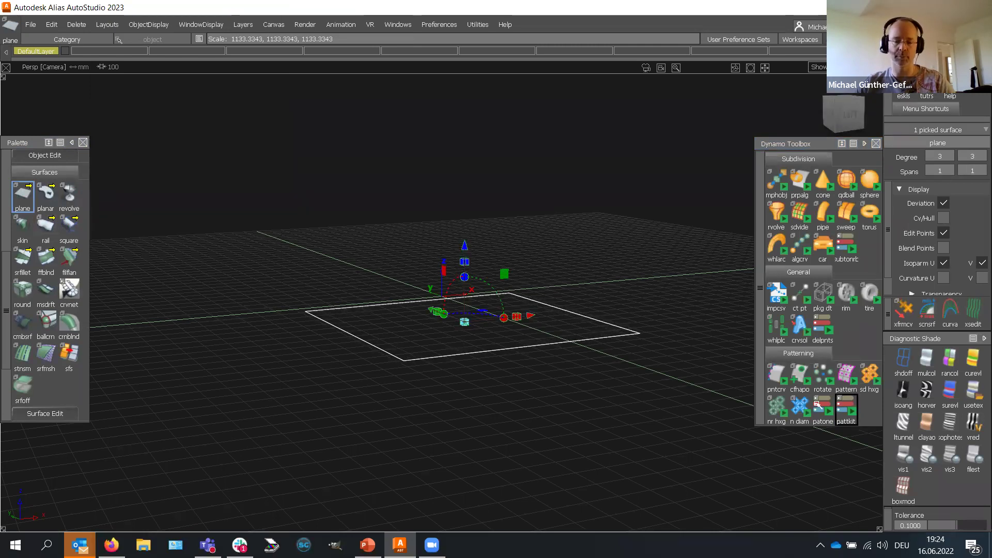
Step: Load the DP-Pattern-Toolkit script in Dynamo Player again and accept the plane as its base surface
{"action": "scroll", "coordinate": [52, 310], "scroll_direction": "up", "scroll_amount": 5}
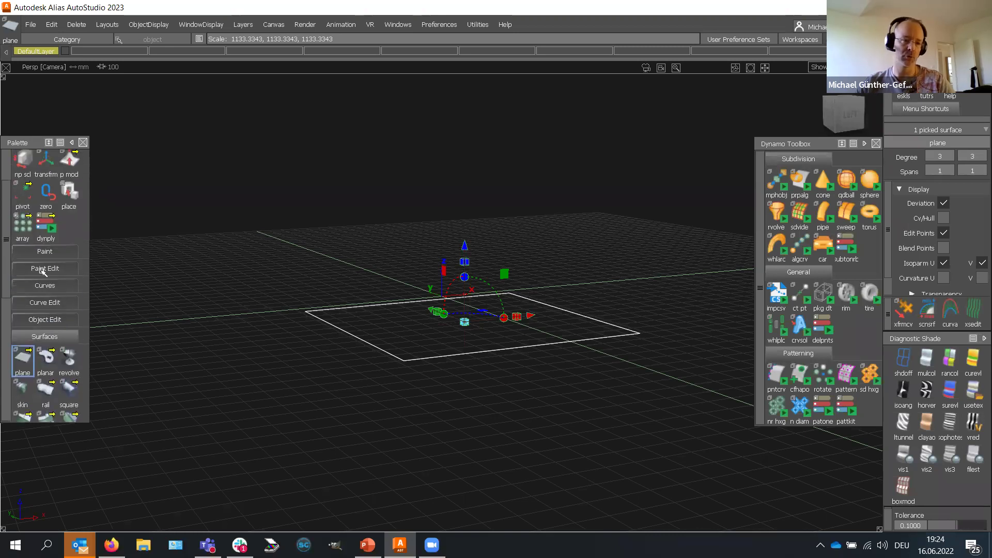
{"action": "left_click", "coordinate": [50, 217]}
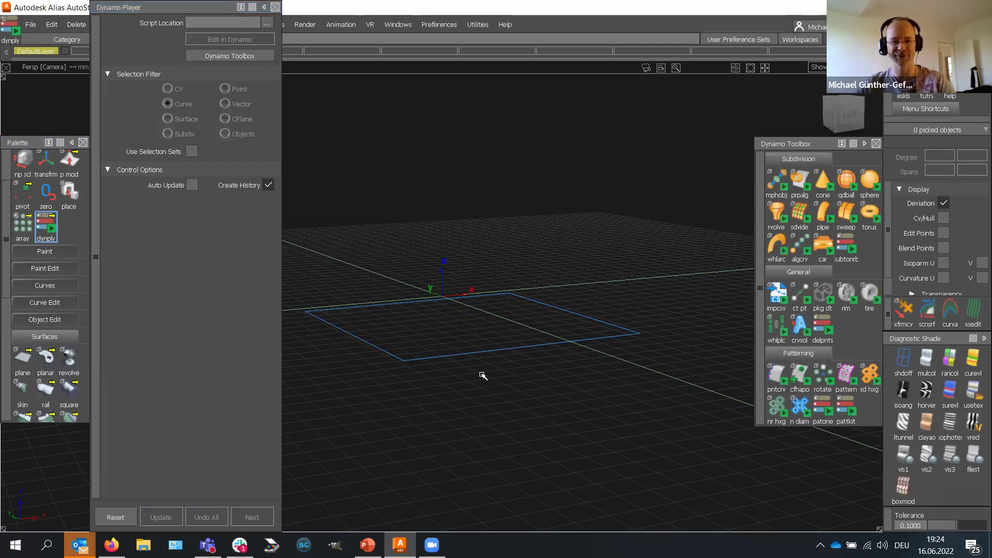
{"action": "left_click", "coordinate": [842, 408]}
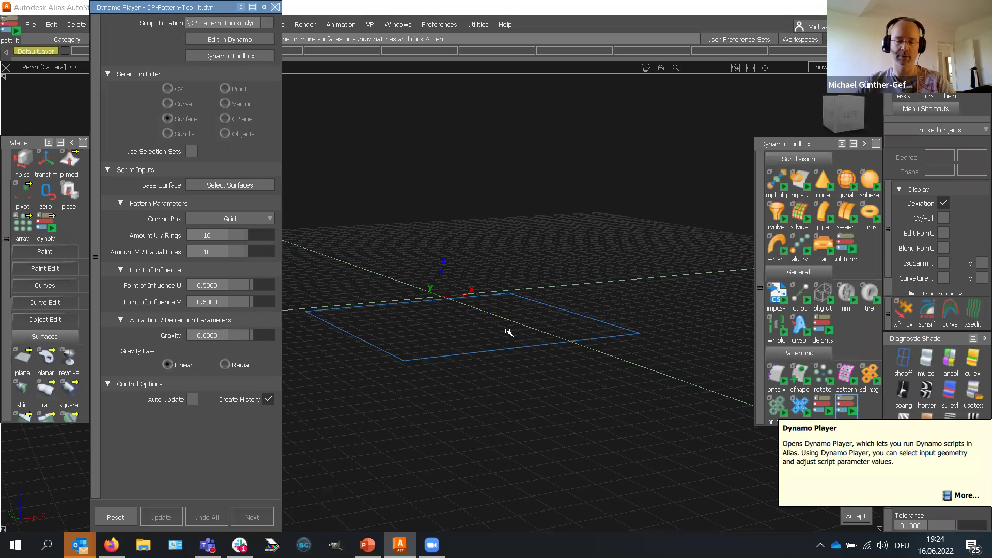
{"action": "left_click_drag", "start_coordinate": [507, 329], "coordinate": [480, 370]}
{"action": "key", "text": "space"}
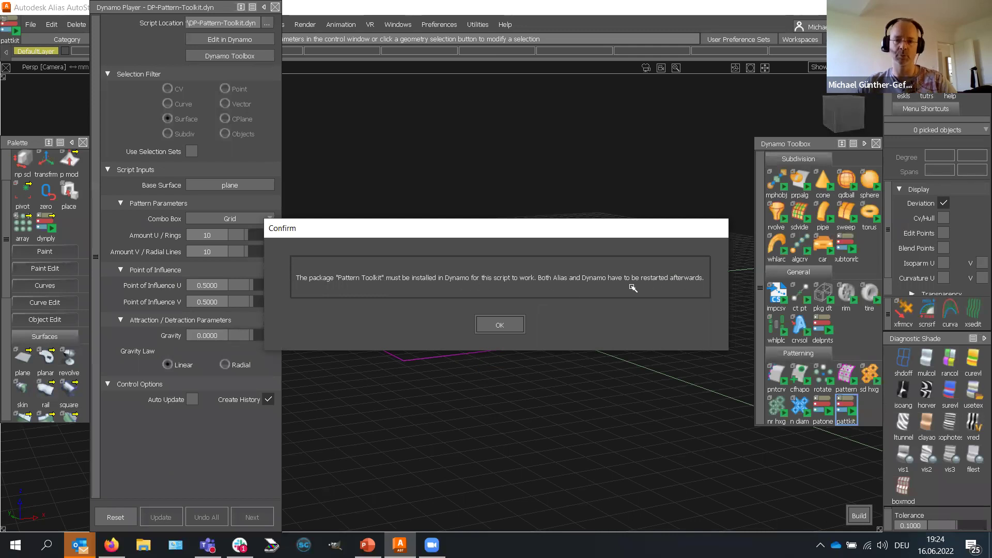
Step: Dismiss the missing-package message, open the DP-Pattern-Toolkit script for editing in Dynamo and maximize the Dynamo window
{"action": "left_click", "coordinate": [512, 326]}
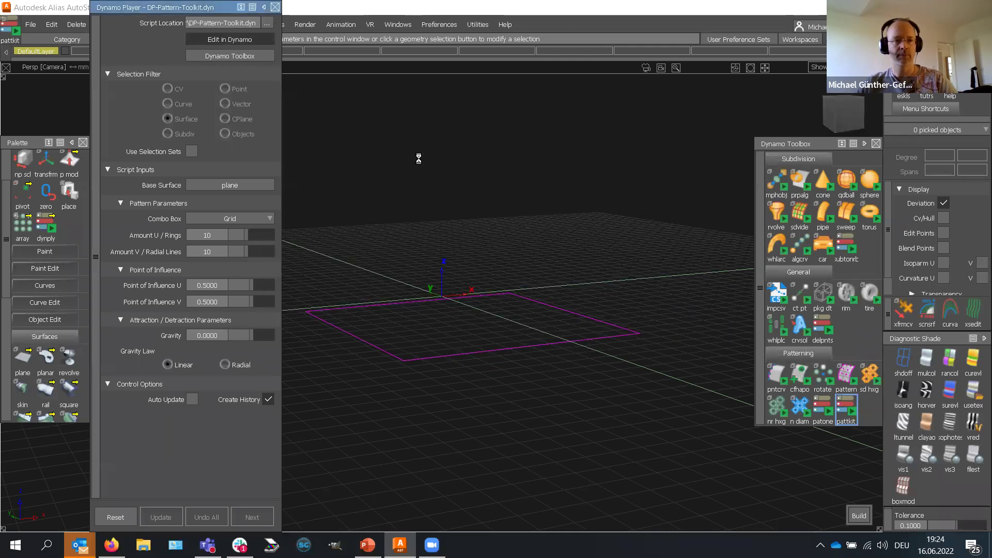
{"action": "left_click", "coordinate": [247, 41]}
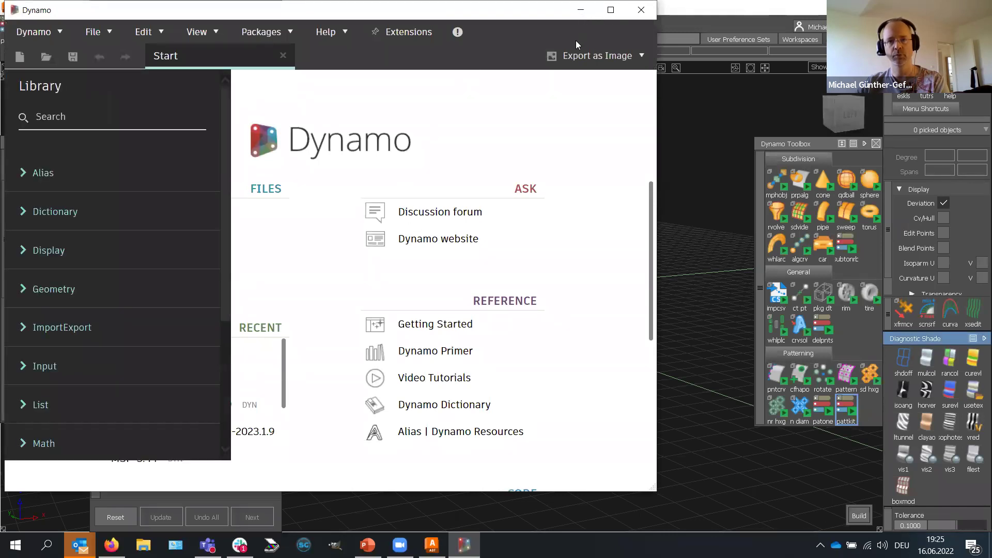
{"action": "left_click", "coordinate": [611, 10]}
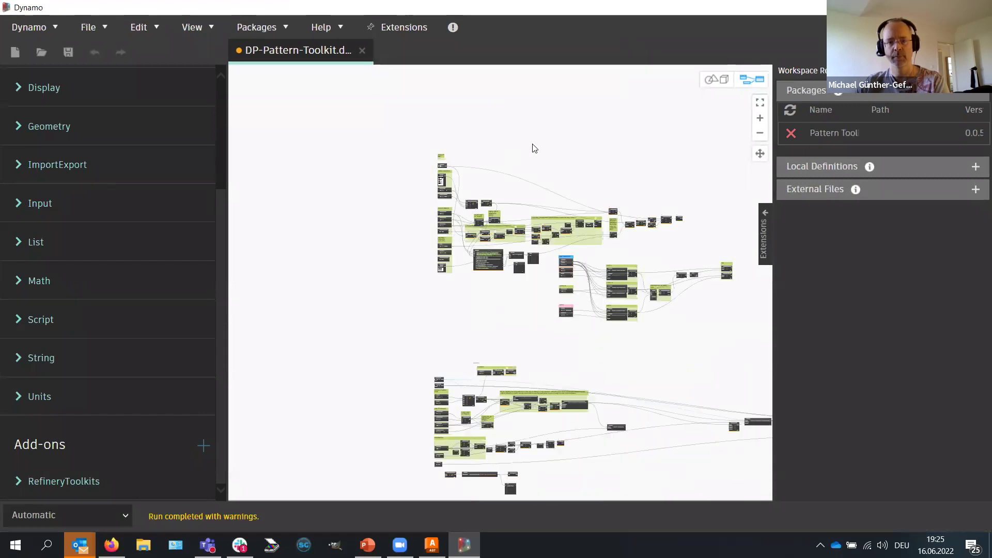
Step: Examine the unresolved PatternPoint.ByRandomize node below the Detractor Line group and its link to the Code Block
{"action": "scroll", "coordinate": [474, 328], "scroll_direction": "up", "scroll_amount": 6}
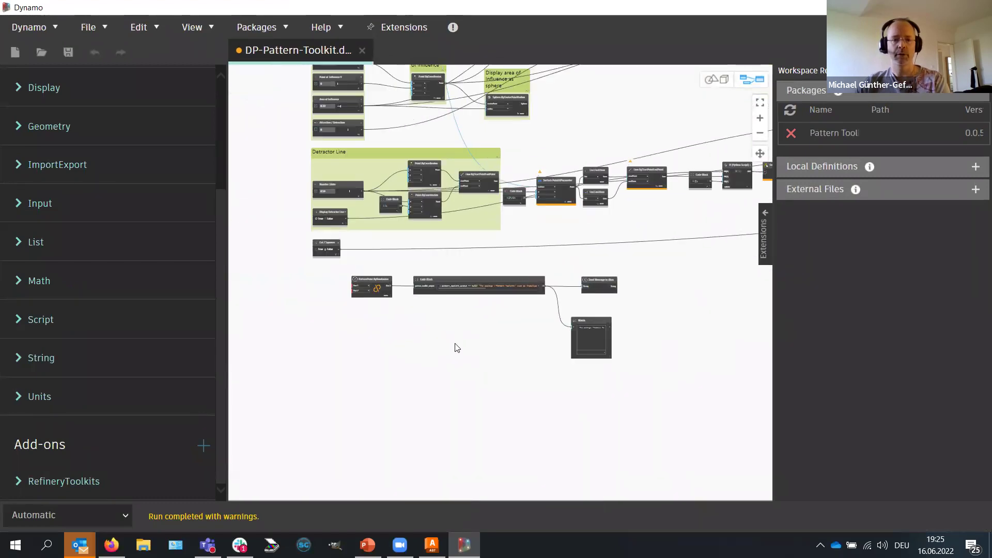
{"action": "middle_click_drag", "start_coordinate": [423, 365], "coordinate": [346, 390]}
{"action": "scroll", "coordinate": [490, 380], "scroll_direction": "up", "scroll_amount": 2}
{"action": "middle_click_drag", "start_coordinate": [491, 380], "coordinate": [641, 368]}
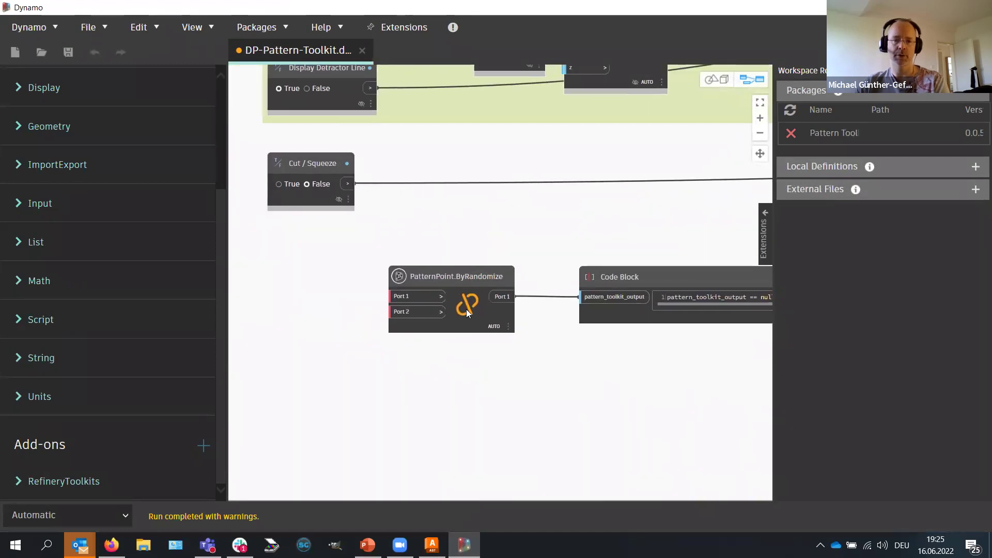
{"action": "mouse_move", "coordinate": [470, 284]}
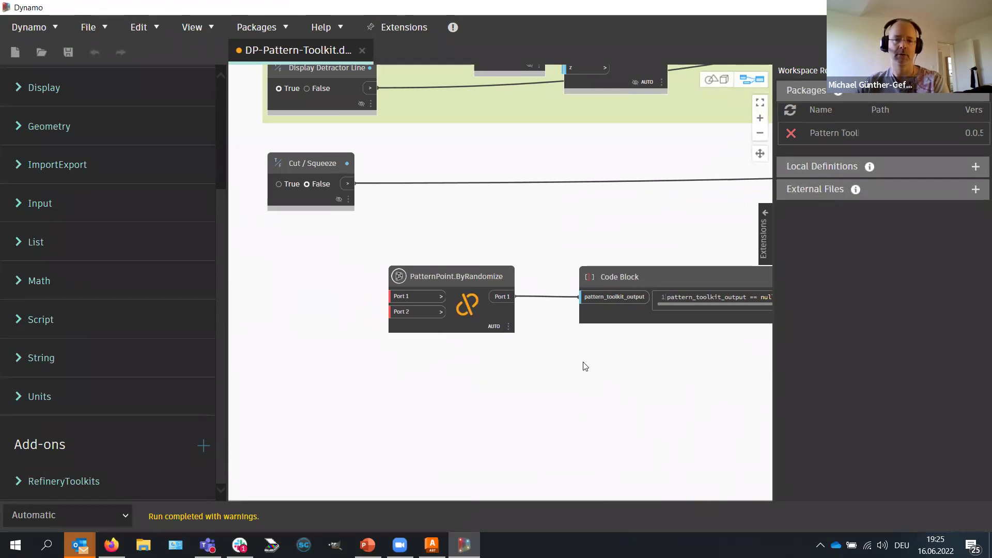
{"action": "scroll", "coordinate": [586, 366], "scroll_direction": "right", "scroll_amount": 10}
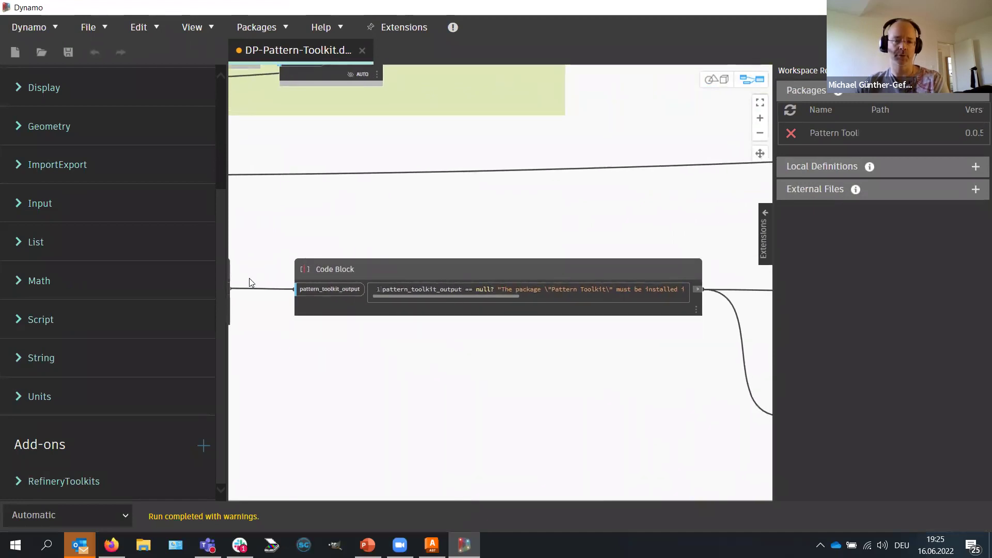
Step: Read the Code Block's package check through to its end and examine the connected Send Message to Alias and Watch nodes
{"action": "mouse_move", "coordinate": [532, 288]}
{"action": "mouse_move", "coordinate": [505, 295]}
{"action": "left_mouse_down"}
{"action": "mouse_move", "coordinate": [558, 299]}
{"action": "mouse_move", "coordinate": [509, 283]}
{"action": "left_mouse_up"}
{"action": "middle_click_drag", "start_coordinate": [680, 346], "coordinate": [491, 327]}
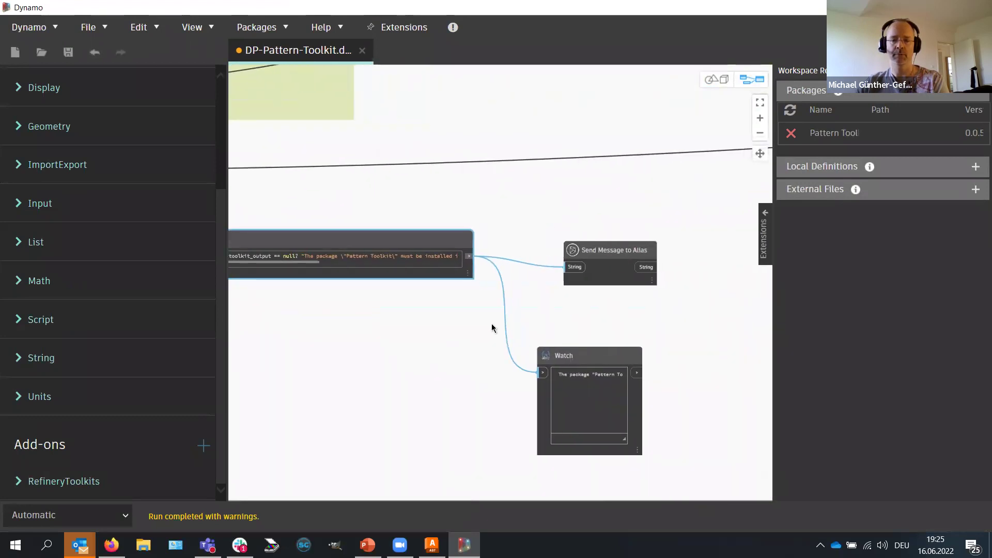
{"action": "left_click_drag", "start_coordinate": [611, 251], "coordinate": [627, 244]}
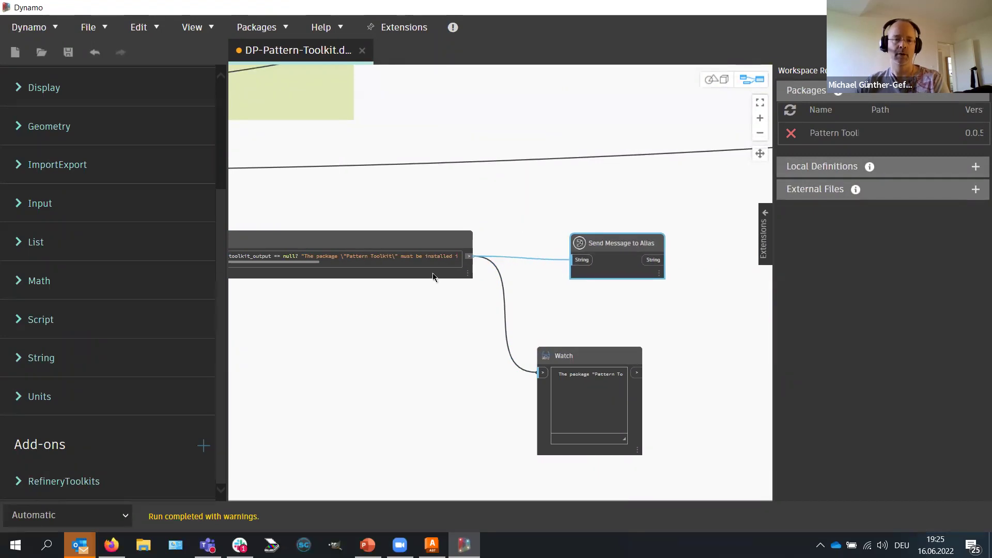
{"action": "mouse_move", "coordinate": [282, 265]}
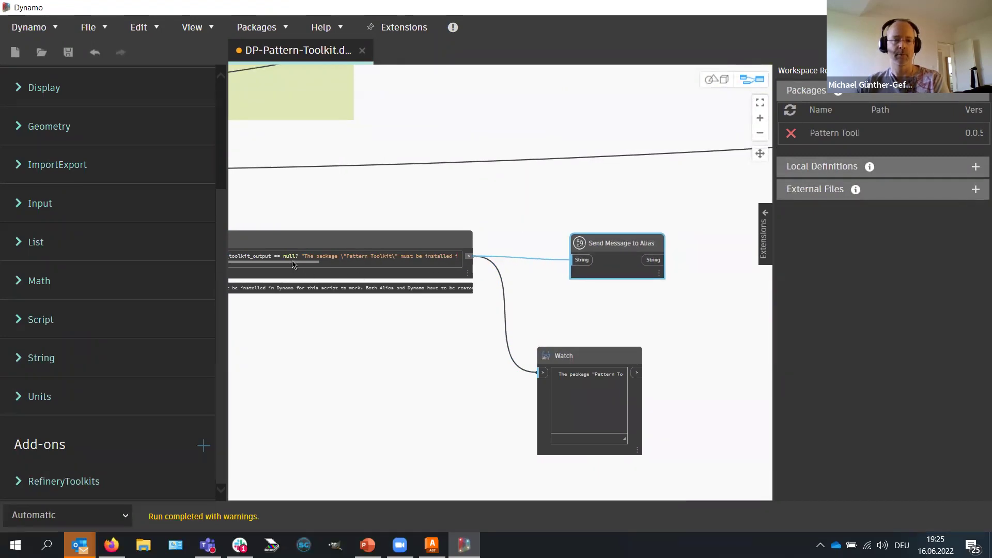
{"action": "left_click_drag", "start_coordinate": [292, 261], "coordinate": [453, 261]}
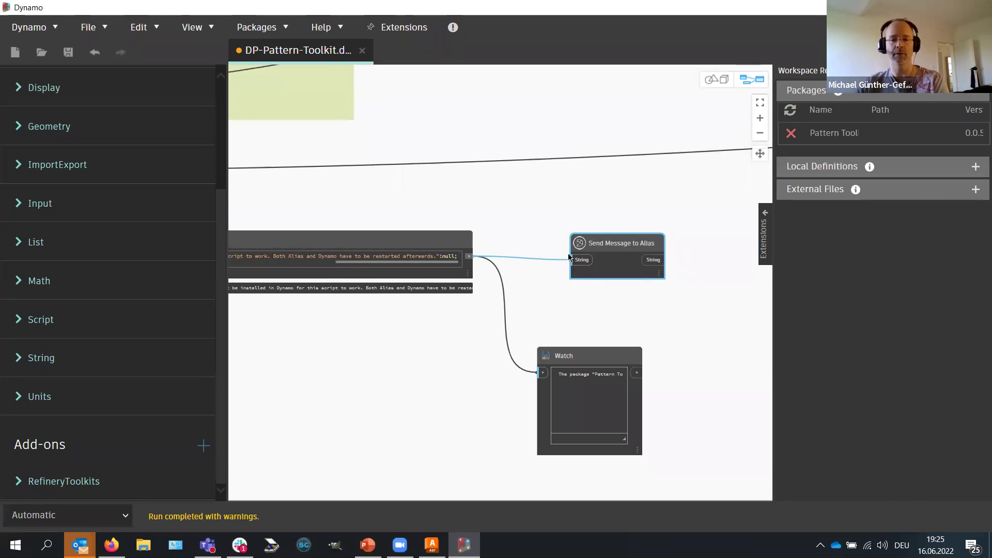
{"action": "left_click_drag", "start_coordinate": [597, 246], "coordinate": [600, 244]}
{"action": "mouse_move", "coordinate": [607, 244]}
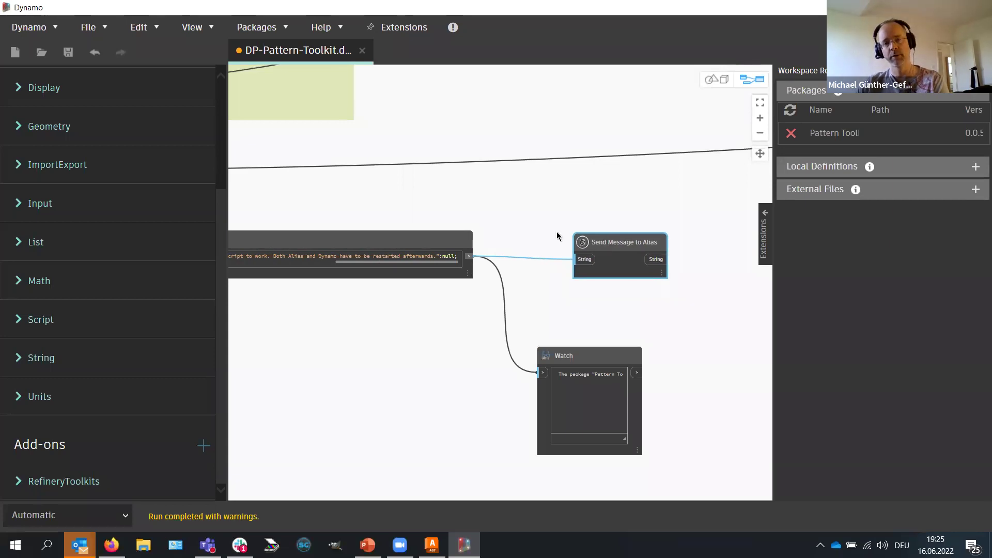
Step: Select the PatternPoint.ByRandomize node and look over the Detractor Line and Point of Influence groups above it
{"action": "scroll", "coordinate": [557, 236], "scroll_direction": "down", "scroll_amount": 5}
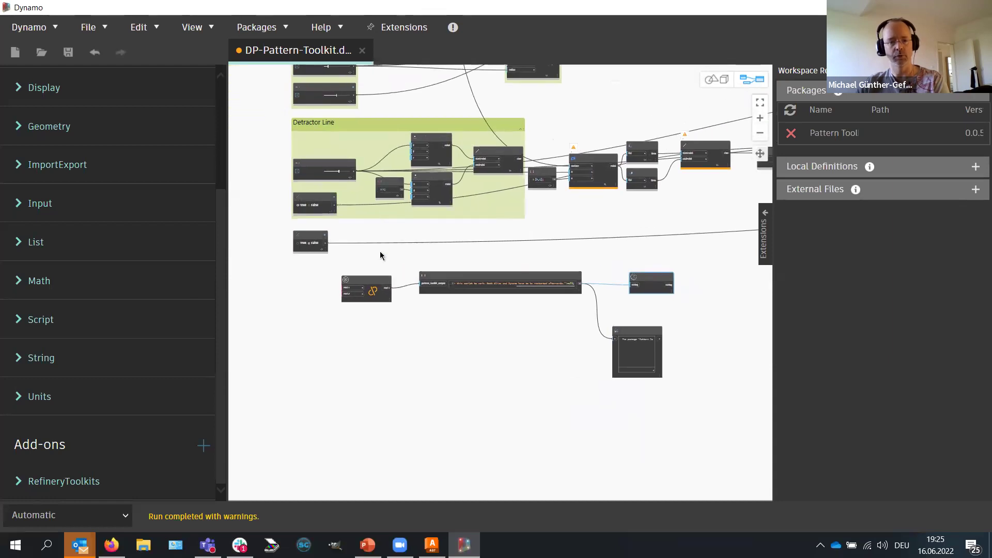
{"action": "left_click", "coordinate": [371, 278]}
{"action": "scroll", "coordinate": [493, 241], "scroll_direction": "up", "scroll_amount": 1}
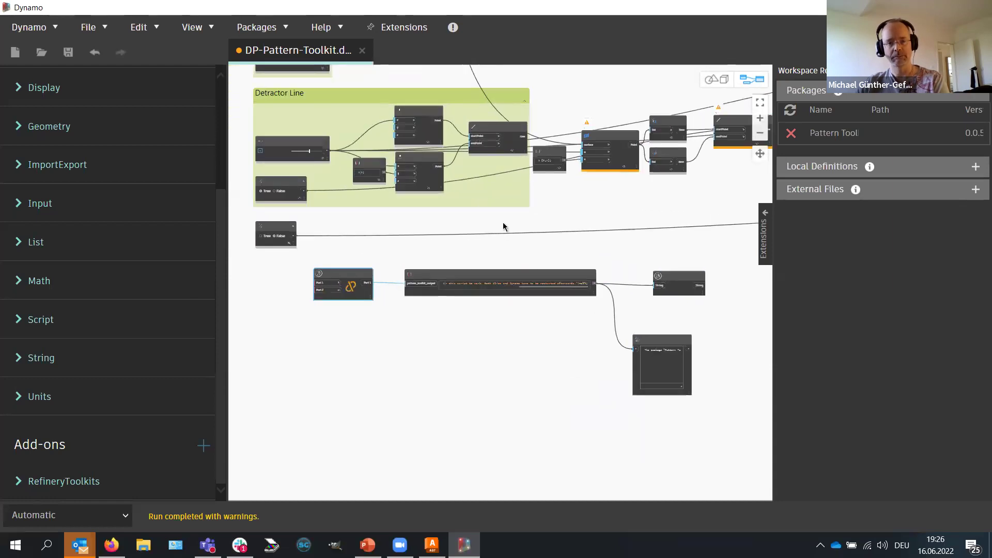
{"action": "middle_click_drag", "start_coordinate": [503, 225], "coordinate": [521, 299]}
{"action": "middle_click_drag", "start_coordinate": [472, 123], "coordinate": [487, 204]}
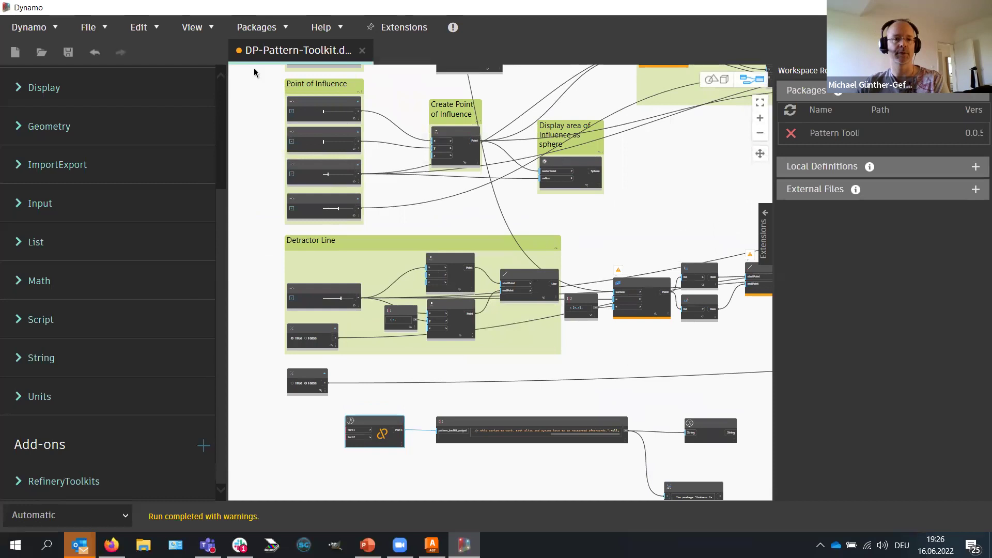
Step: Search the online Dynamo packages for "Pattern Tool"
{"action": "left_click", "coordinate": [263, 30]}
{"action": "left_click", "coordinate": [273, 49]}
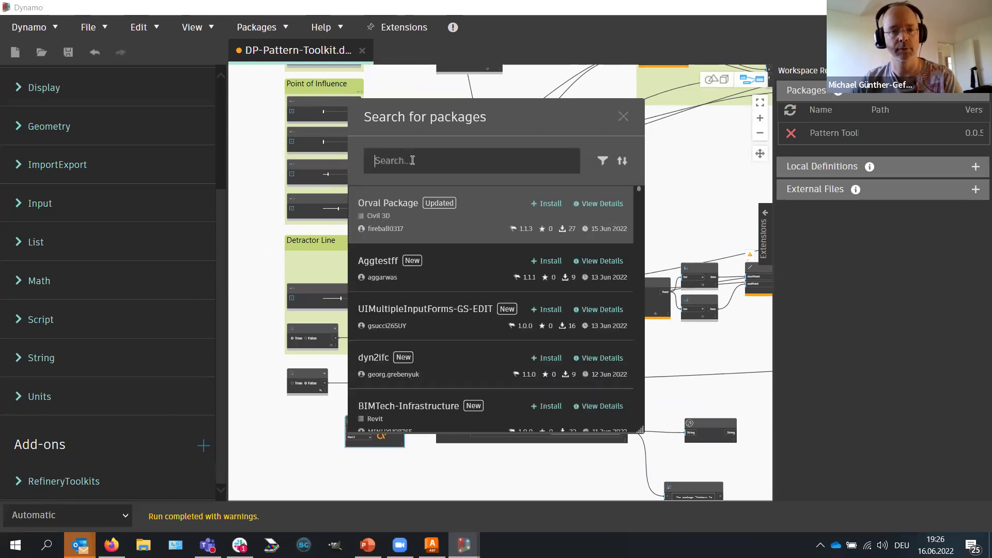
{"action": "left_click", "coordinate": [412, 160]}
{"action": "type", "text": "Pattern "}
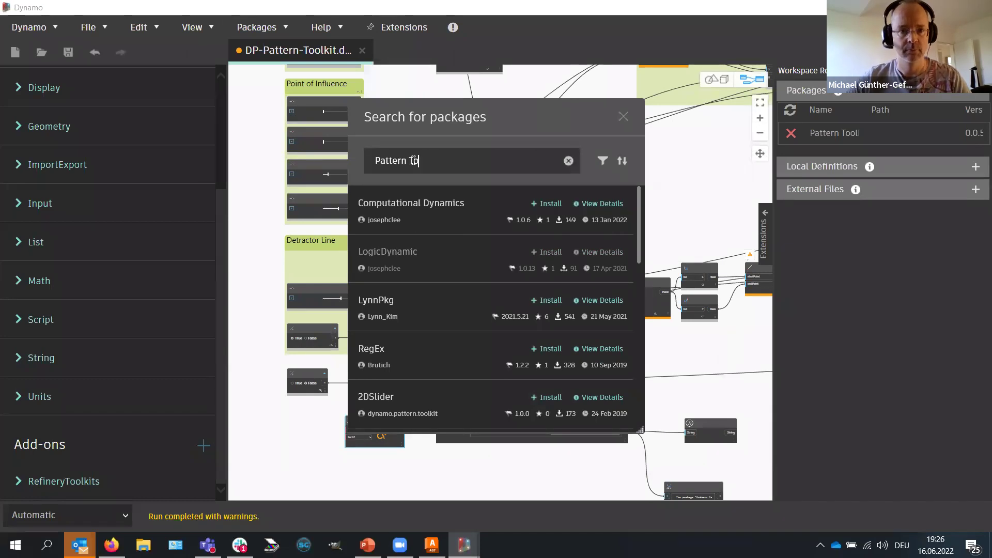
{"action": "type", "text": "To"}
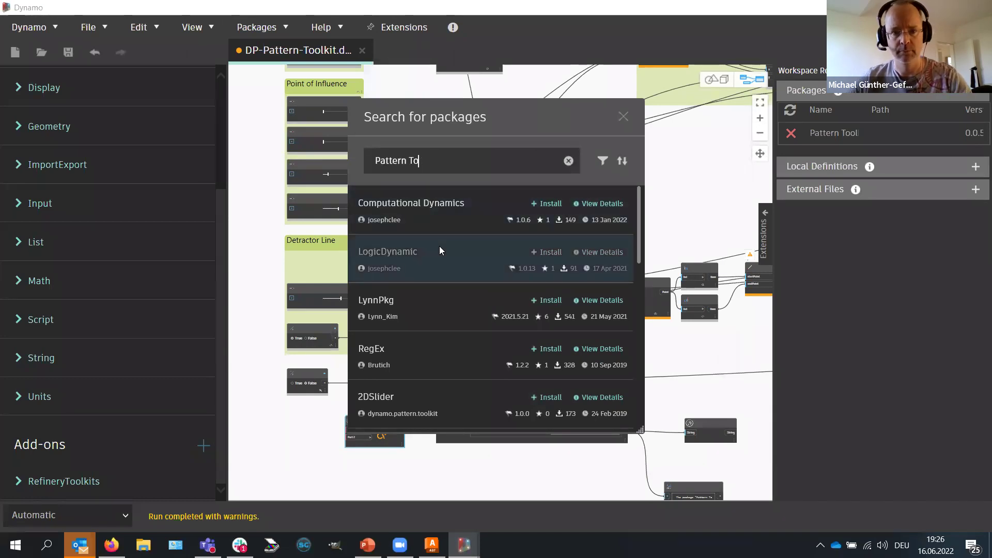
{"action": "type", "text": "ol"}
Step: Install the Pattern Toolkit 0.0.5 package, accepting the download and its Python scripts or binaries
{"action": "left_click", "coordinate": [561, 207]}
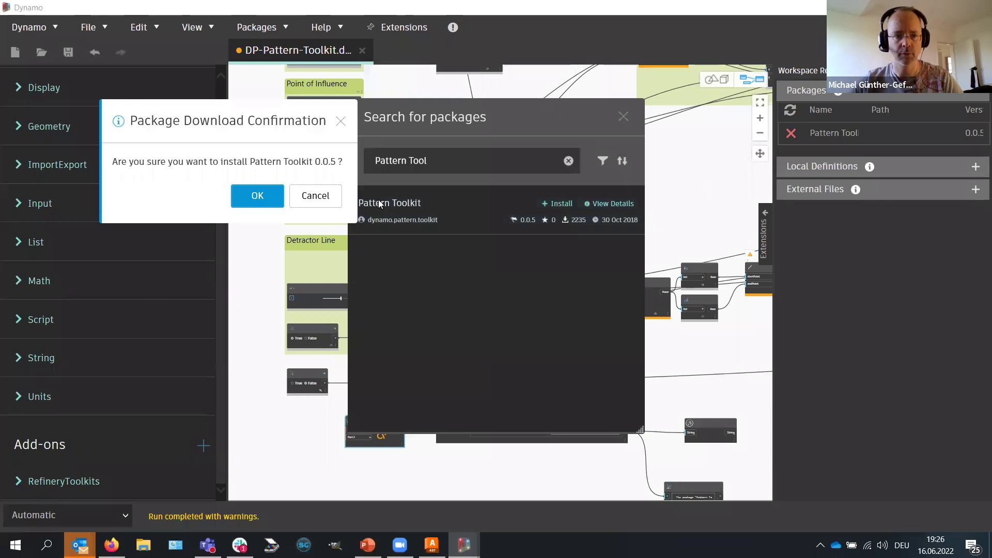
{"action": "left_click", "coordinate": [253, 192]}
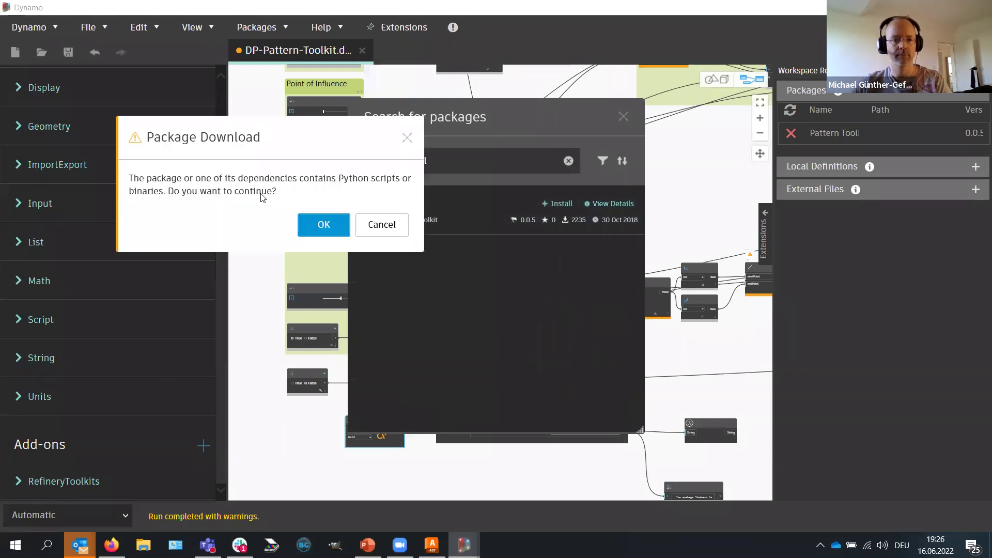
{"action": "left_click", "coordinate": [321, 226]}
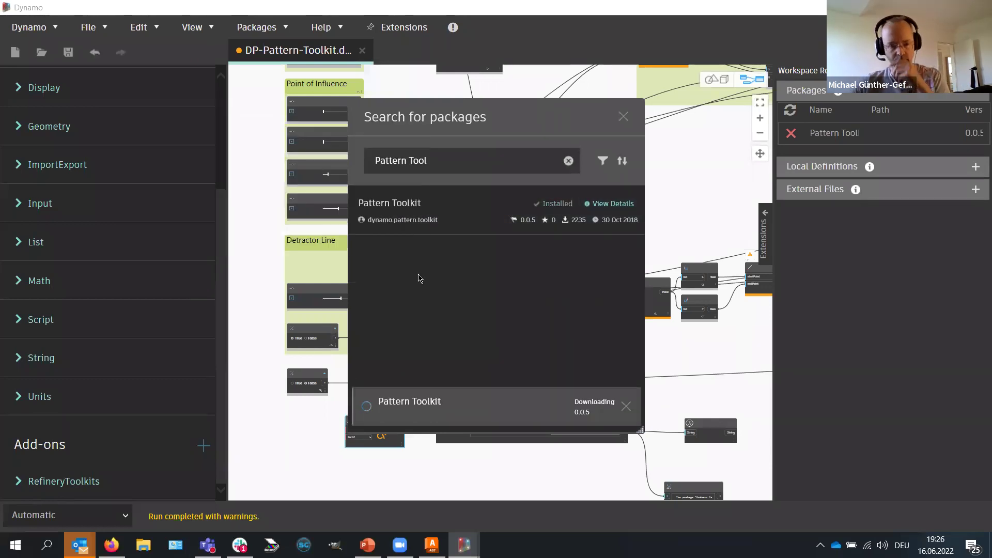
Step: Close the package search and quit both Dynamo and Alias so the newly installed package can be loaded
{"action": "left_click", "coordinate": [623, 117]}
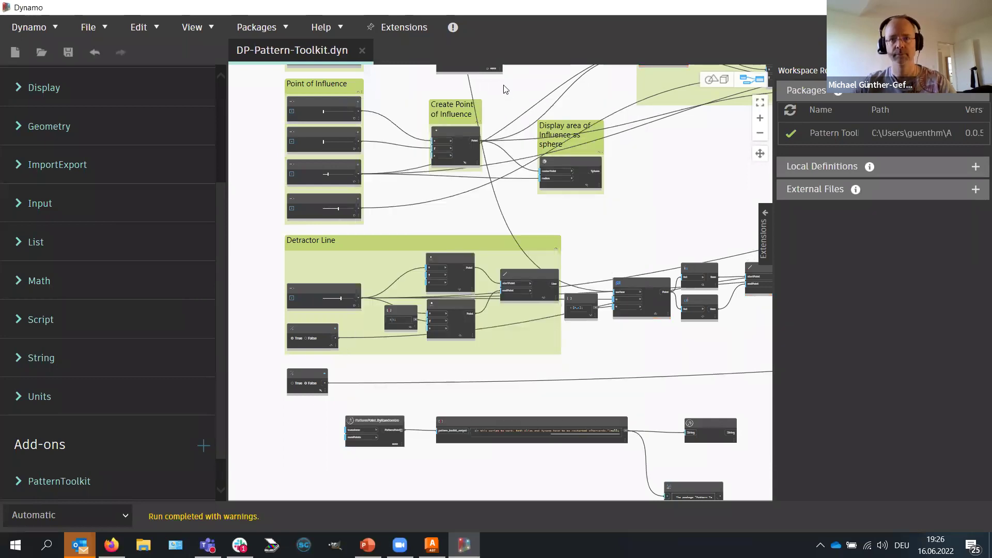
{"action": "key", "text": "alt+F4"}
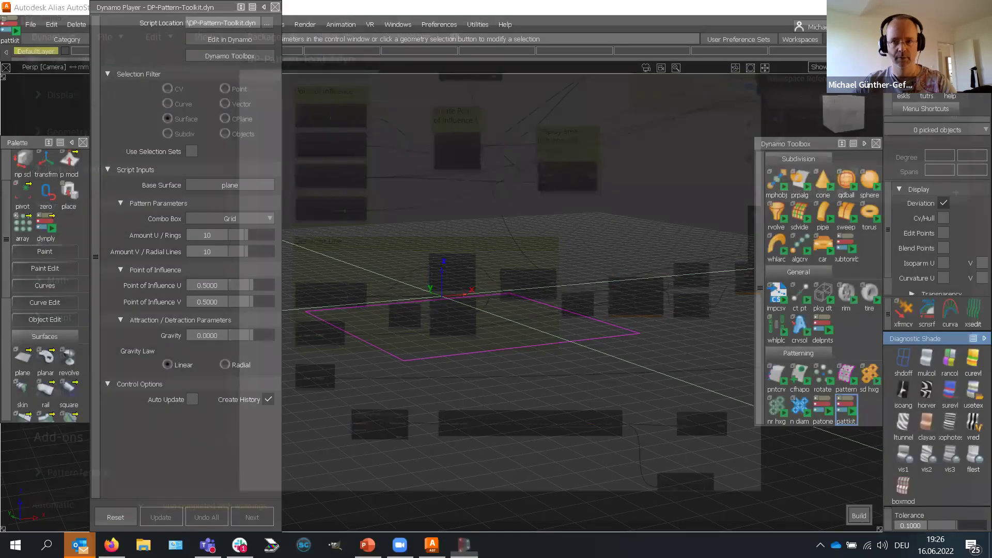
{"action": "key", "text": "alt+F4"}
{"action": "left_click", "coordinate": [495, 323]}
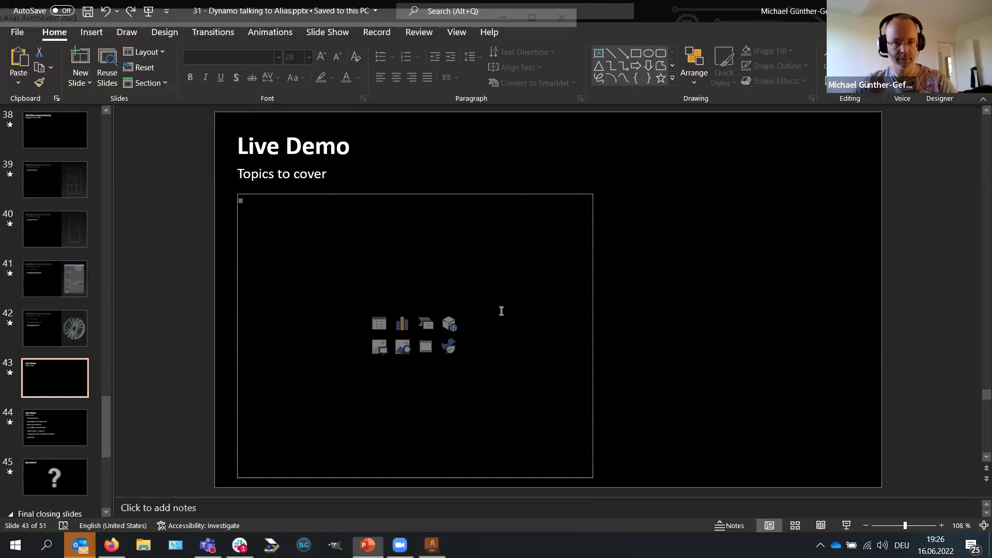
Step: Show the desktop and start Autodesk Alias AutoStudio 2023 again
{"action": "key", "text": "super+d"}
{"action": "left_click", "coordinate": [717, 45]}
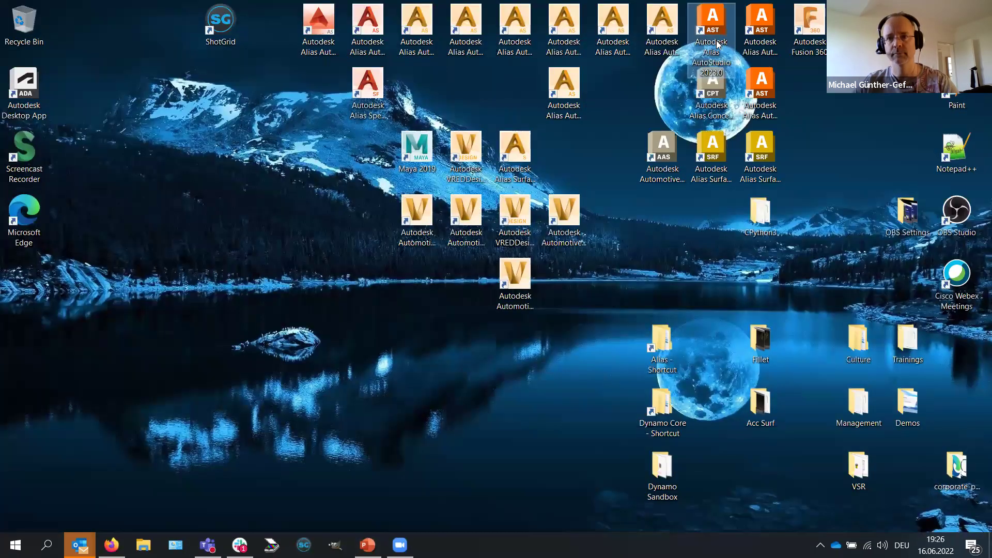
{"action": "double_click", "coordinate": [719, 72]}
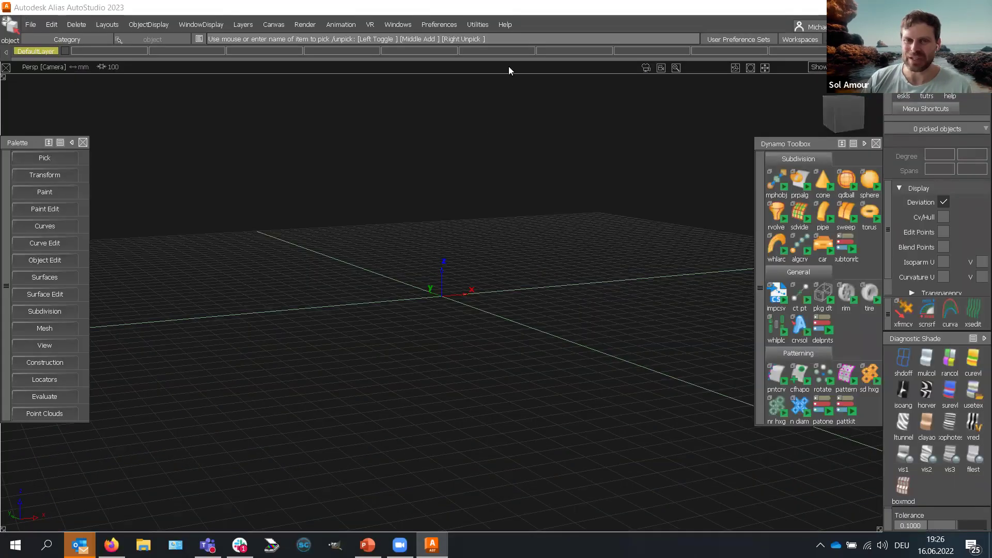
Step: Open the Subdiv Car script in Dynamo Player and look through its parameters down to the Complete Car option
{"action": "left_click", "coordinate": [58, 176]}
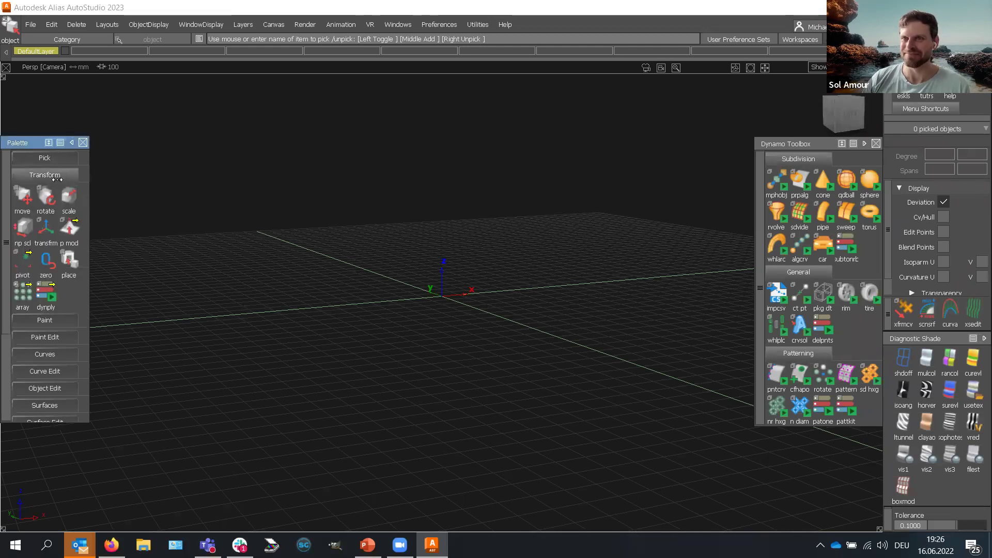
{"action": "left_click", "coordinate": [823, 244]}
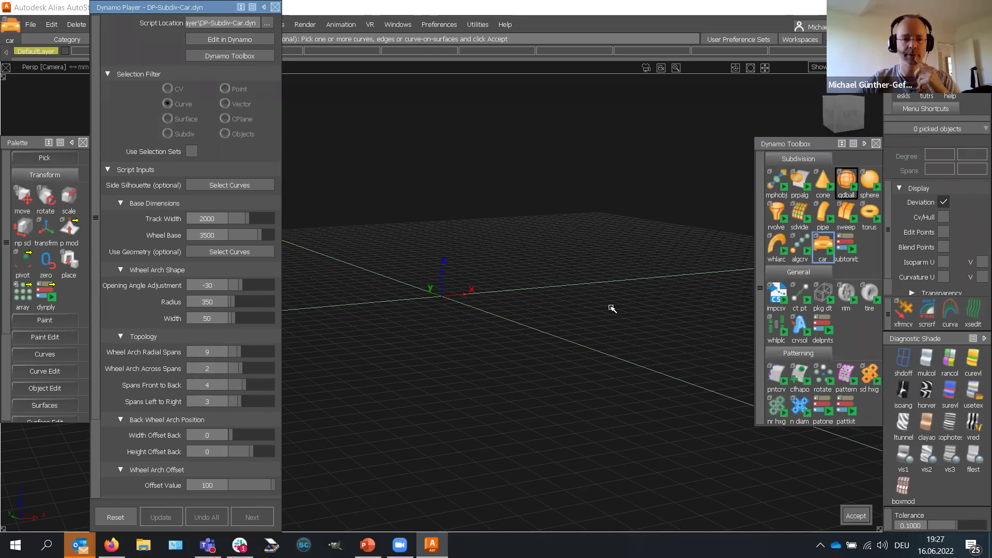
{"action": "scroll", "coordinate": [195, 455], "scroll_direction": "down", "scroll_amount": 5}
{"action": "left_click", "coordinate": [191, 457]}
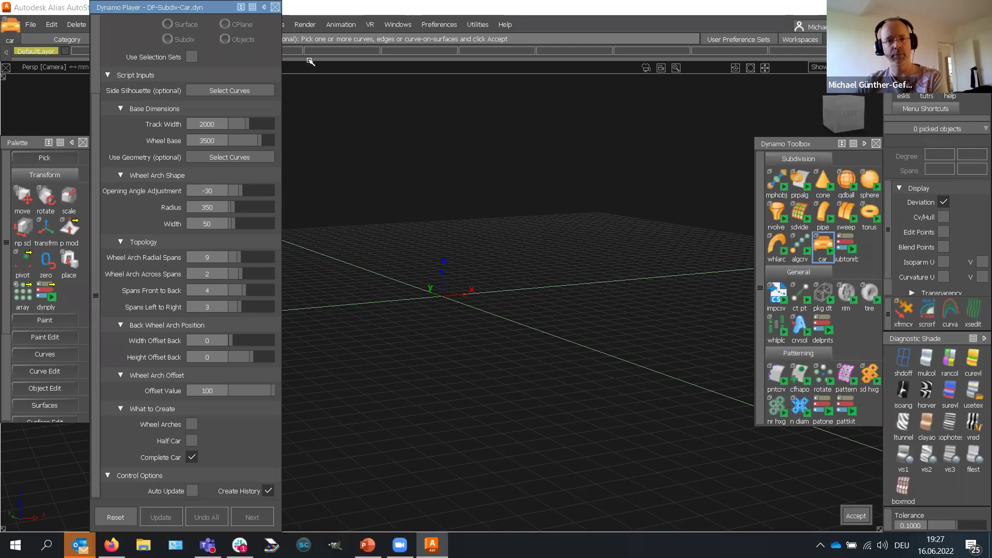
Step: Load the Pattern Toolkit script and review its pattern types and gravity laws, leaving Grid and Linear chosen
{"action": "left_click", "coordinate": [848, 414]}
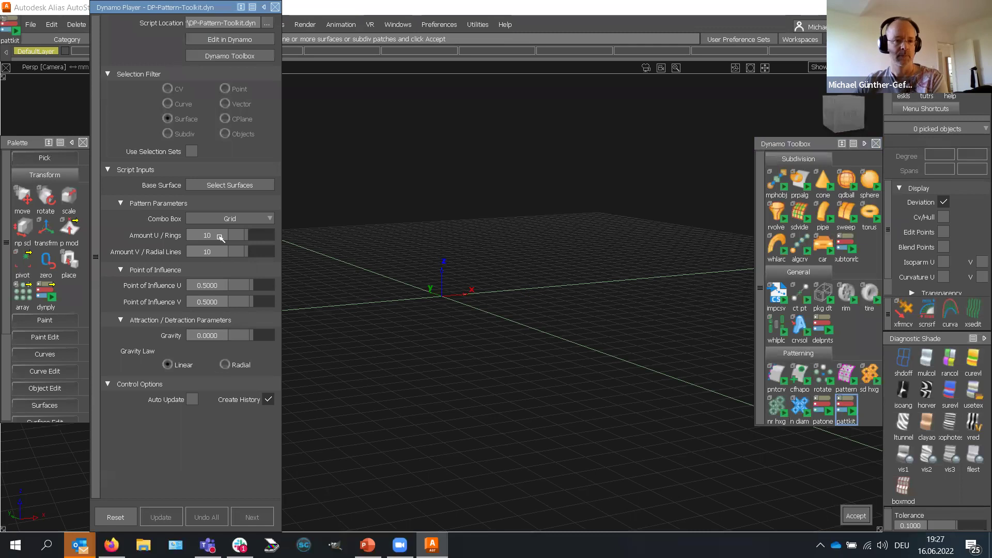
{"action": "left_click", "coordinate": [231, 219]}
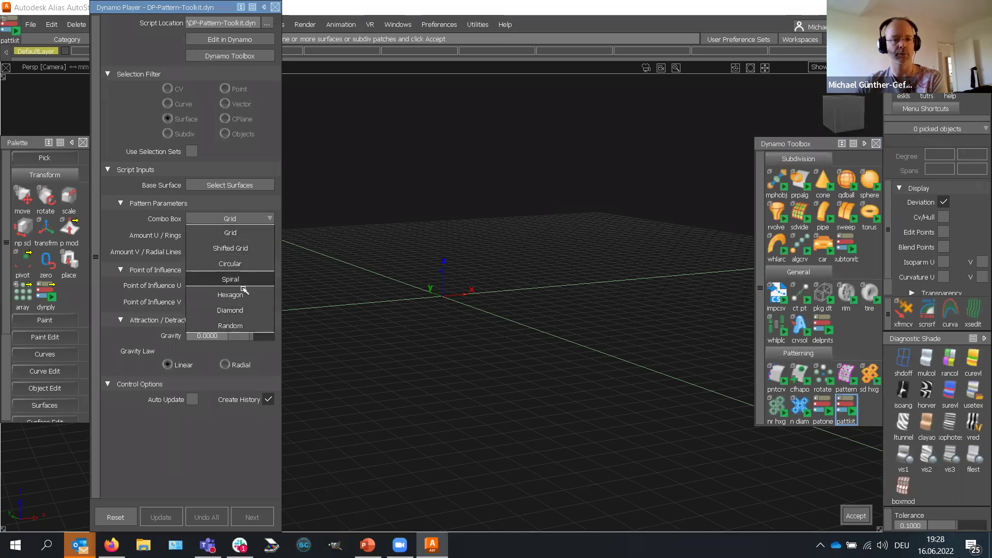
{"action": "left_click", "coordinate": [235, 234]}
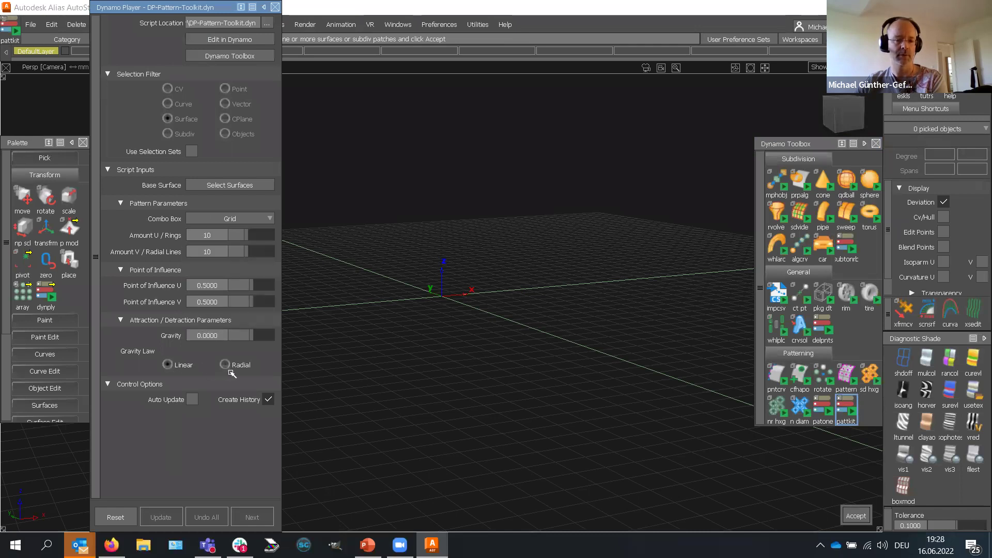
{"action": "left_click", "coordinate": [170, 366]}
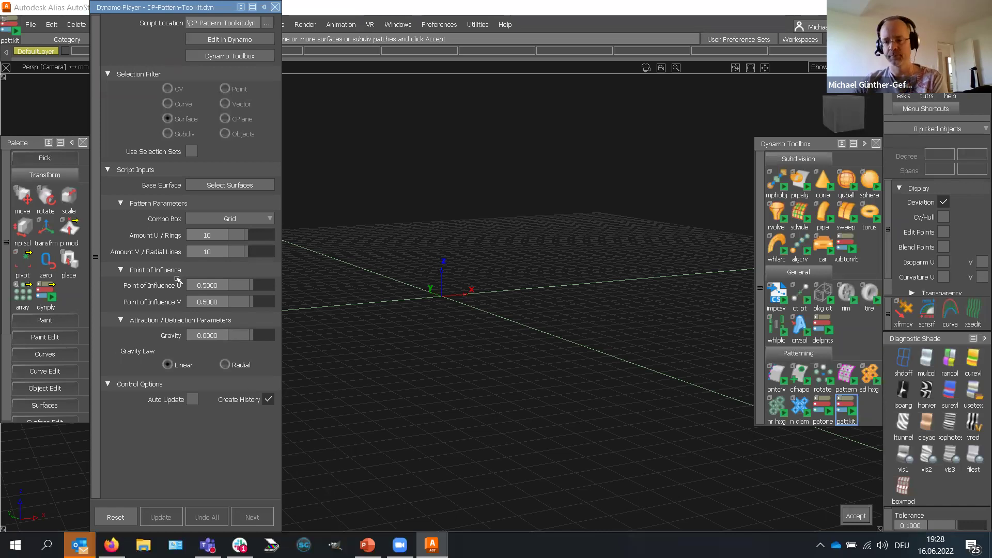
{"action": "left_click", "coordinate": [44, 175]}
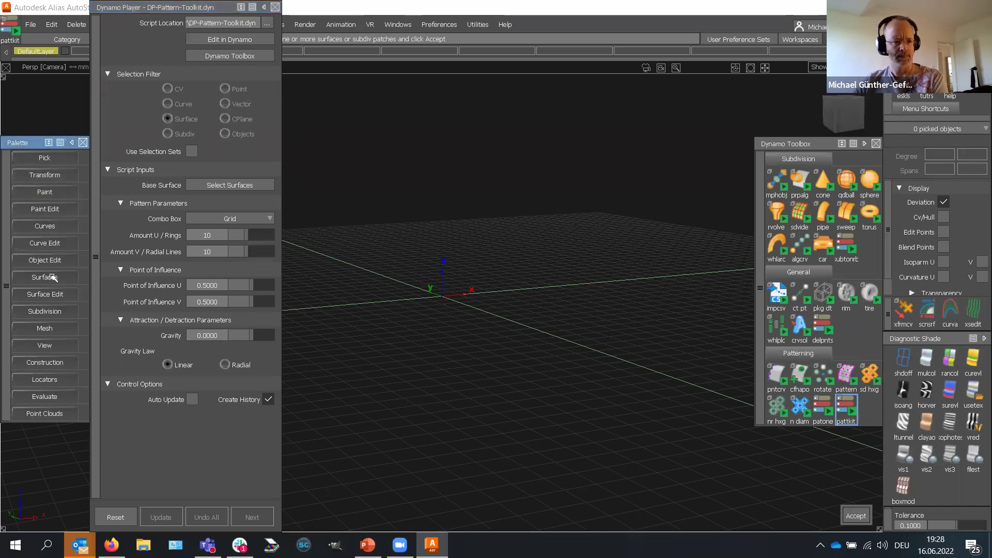
{"action": "left_click", "coordinate": [41, 278]}
{"action": "scroll", "coordinate": [41, 279], "scroll_direction": "down", "scroll_amount": 2}
{"action": "left_click_drag", "start_coordinate": [24, 196], "coordinate": [160, 199]}
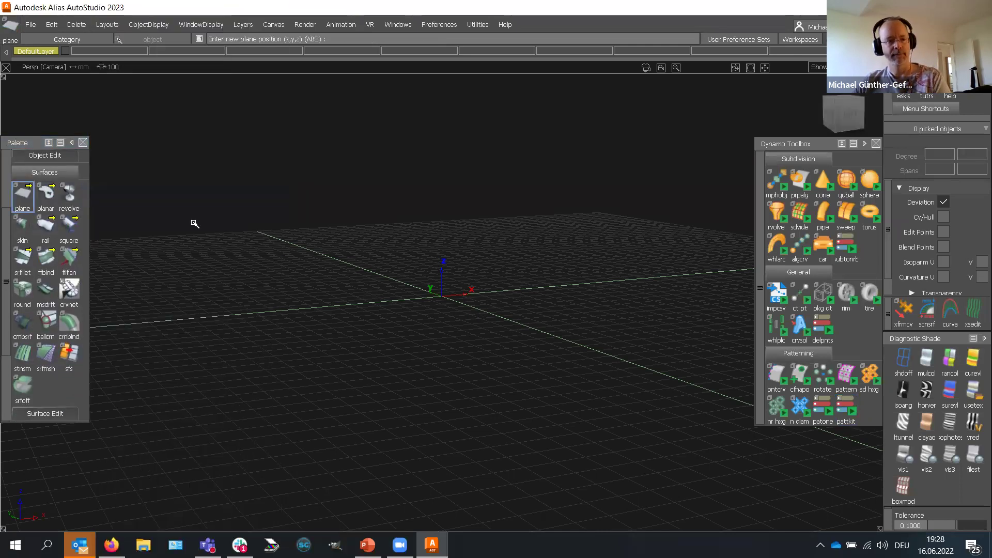
Step: Browse for a file to open in the OneDrive _Dynamo > 2023.1-MSP > WIP folder, with the newest files listed first
{"action": "left_click", "coordinate": [31, 24]}
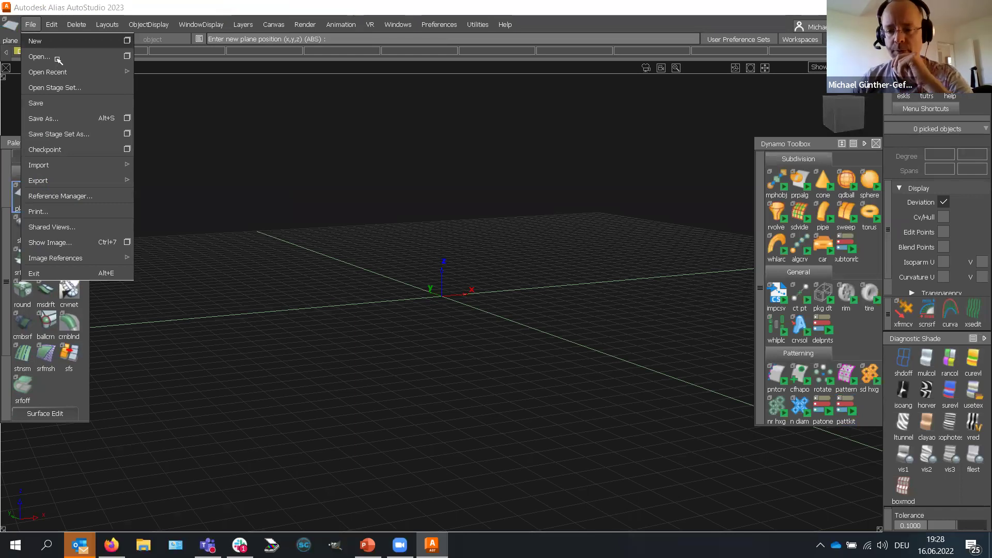
{"action": "left_click", "coordinate": [55, 57]}
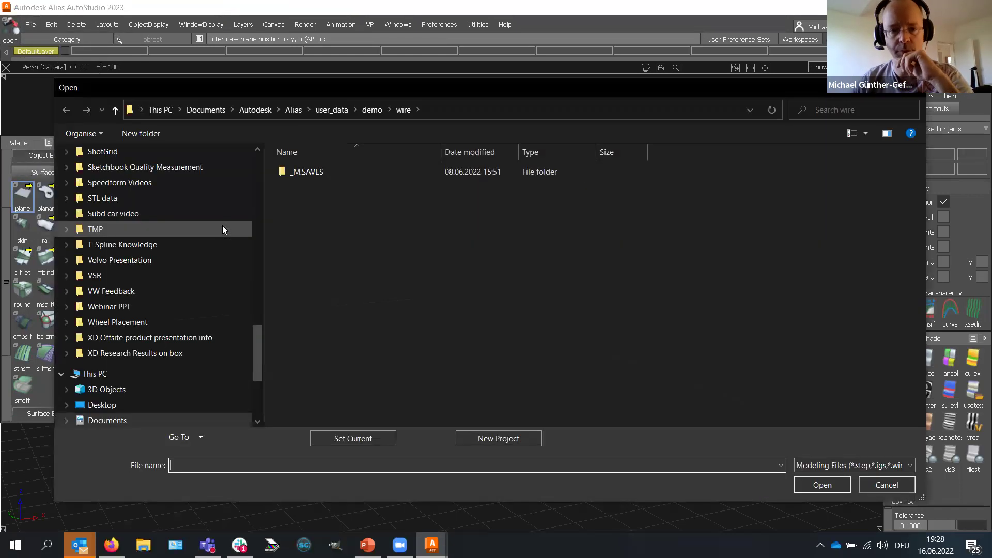
{"action": "left_click_drag", "start_coordinate": [257, 343], "coordinate": [251, 193]}
{"action": "left_click", "coordinate": [169, 277]}
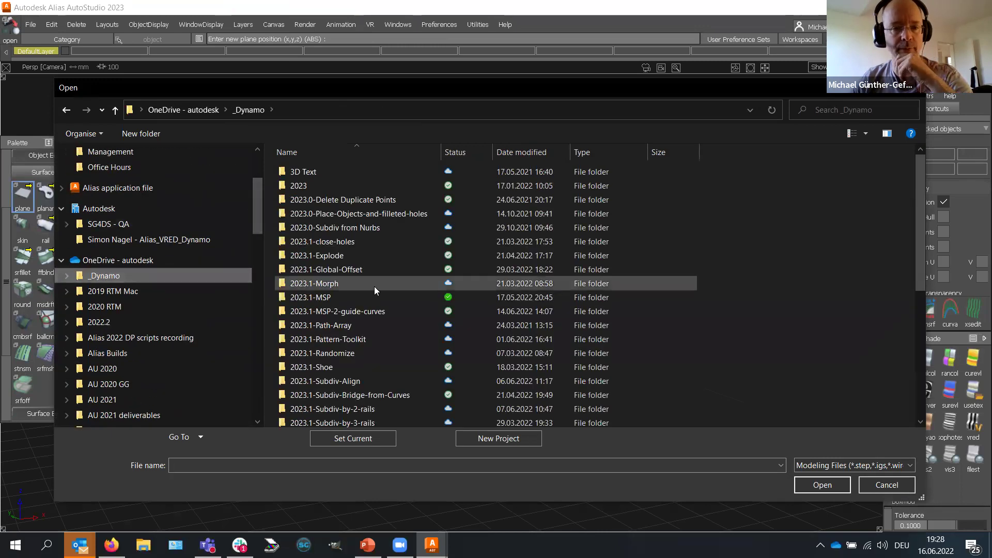
{"action": "double_click", "coordinate": [330, 297]}
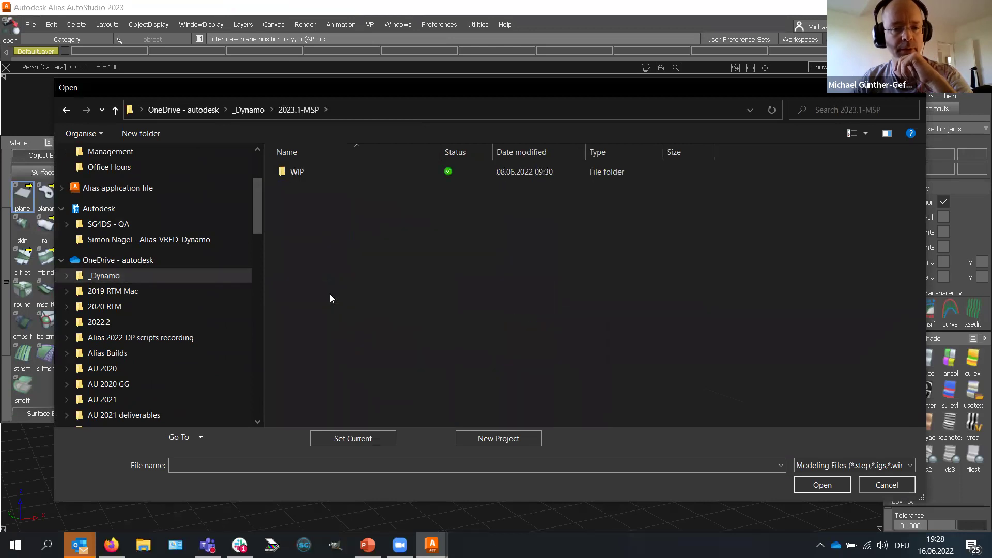
{"action": "double_click", "coordinate": [305, 172]}
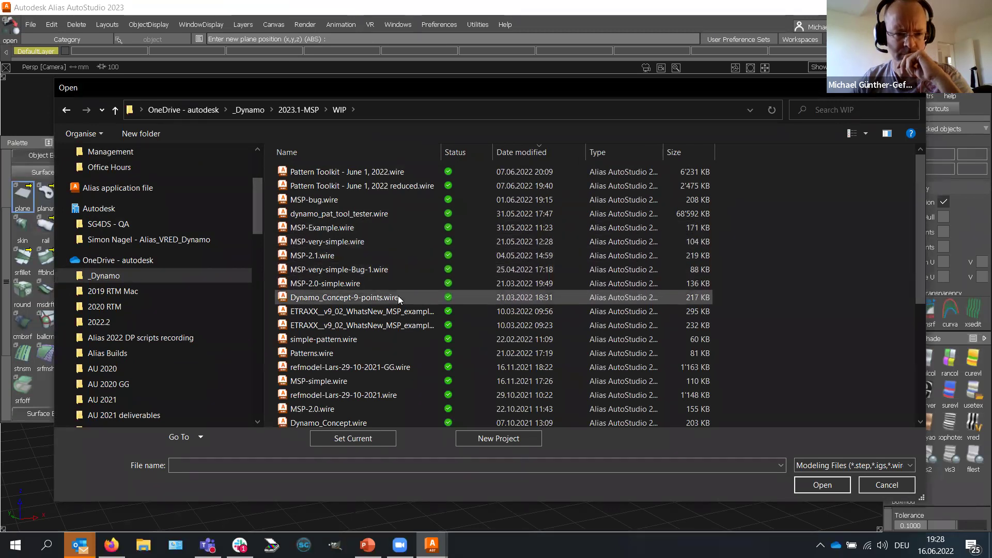
{"action": "left_click", "coordinate": [520, 152]}
{"action": "left_click", "coordinate": [520, 152]}
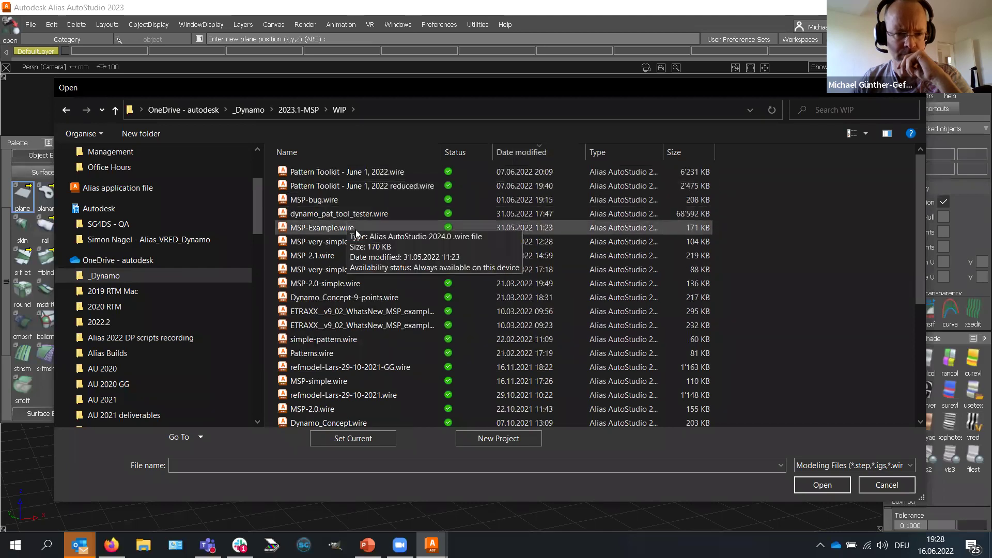
Step: Open MSP-Example.wire, deleting the existing stages and accepting the file's new construction settings
{"action": "left_click", "coordinate": [333, 228]}
{"action": "double_click", "coordinate": [334, 228]}
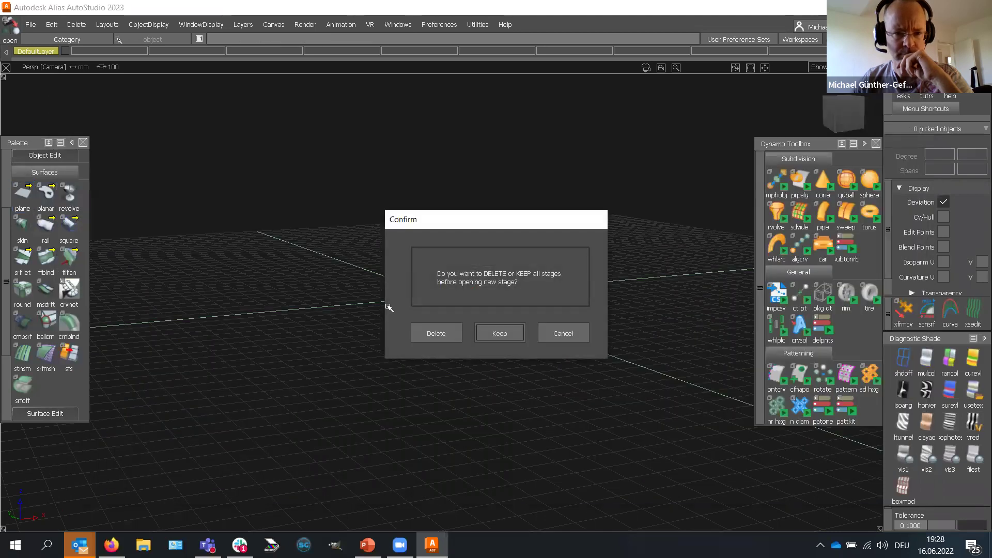
{"action": "left_click", "coordinate": [428, 336]}
{"action": "left_click", "coordinate": [598, 396]}
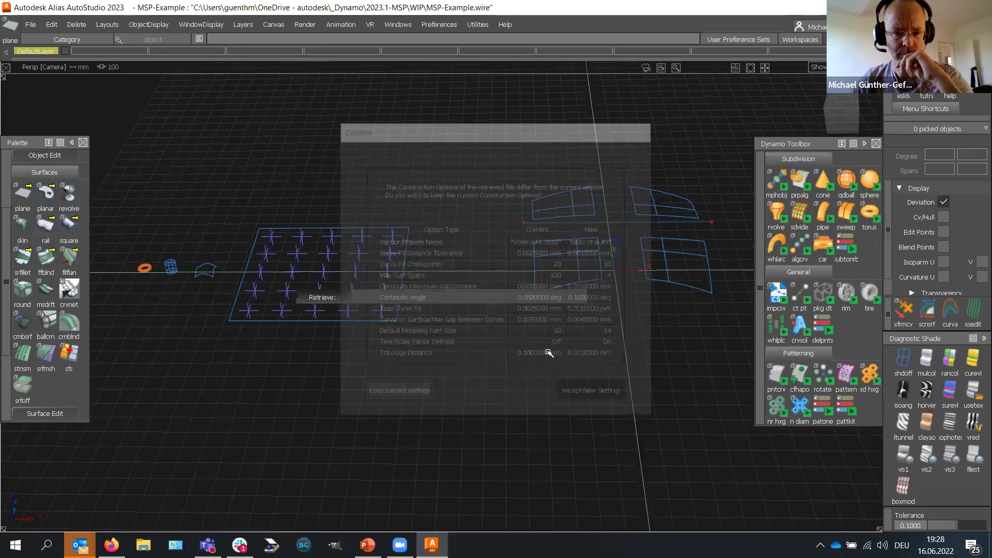
Step: Examine the example scene's flat base pattern, the four curved target surfaces and the small objects to place
{"action": "left_click_drag", "start_coordinate": [495, 317], "coordinate": [498, 343], "text": "alt+shift"}
{"action": "middle_click_drag", "start_coordinate": [498, 343], "coordinate": [553, 315], "text": "alt+shift"}
{"action": "left_click_drag", "start_coordinate": [549, 366], "coordinate": [504, 344], "text": "alt+shift"}
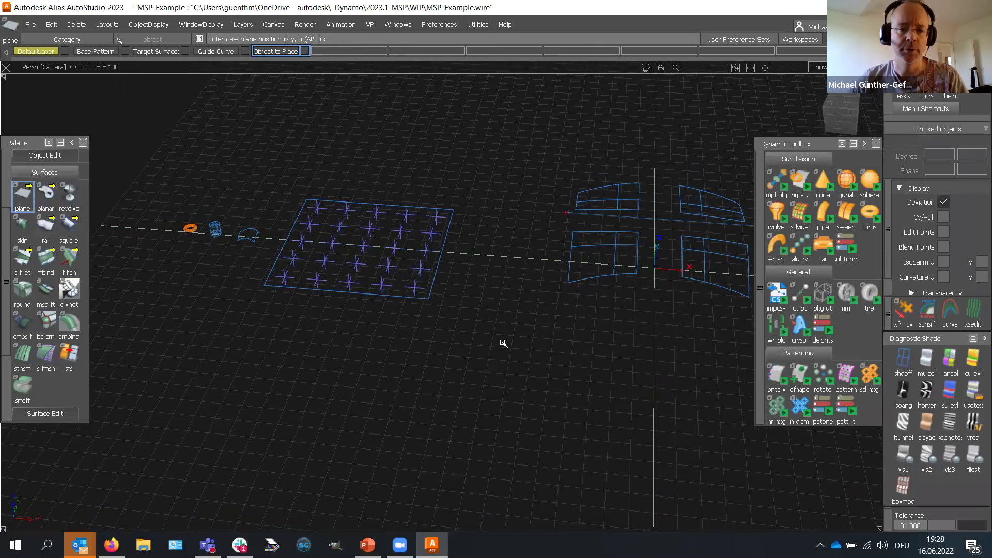
{"action": "left_click_drag", "start_coordinate": [433, 260], "coordinate": [454, 283], "text": "alt+shift"}
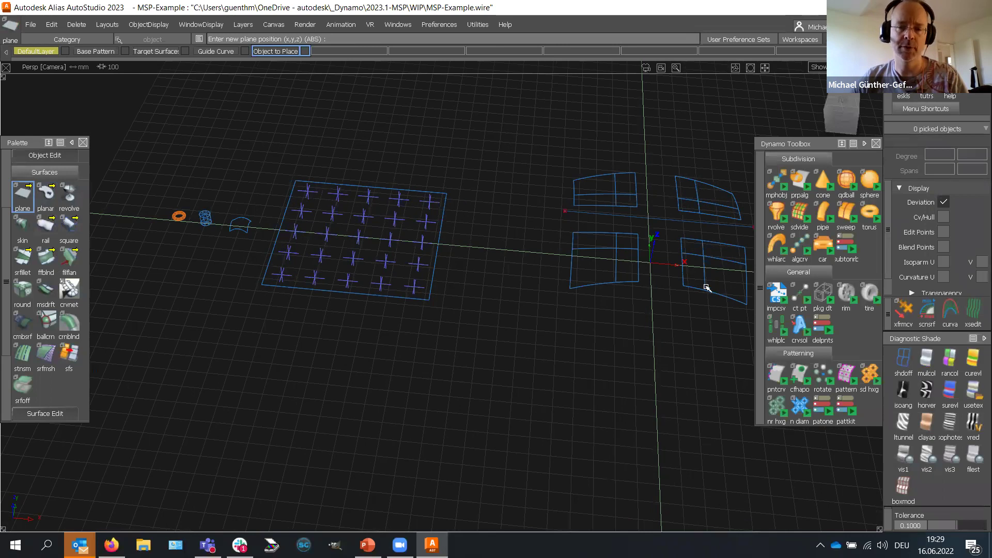
{"action": "left_click_drag", "start_coordinate": [667, 250], "coordinate": [581, 173], "text": "alt+shift"}
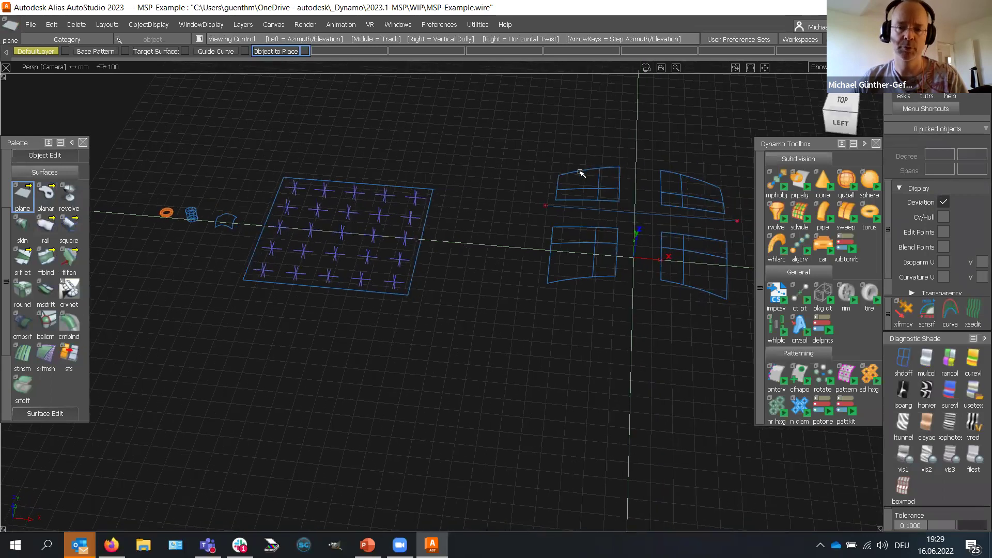
{"action": "middle_click_drag", "start_coordinate": [581, 173], "coordinate": [576, 175], "text": "alt+shift"}
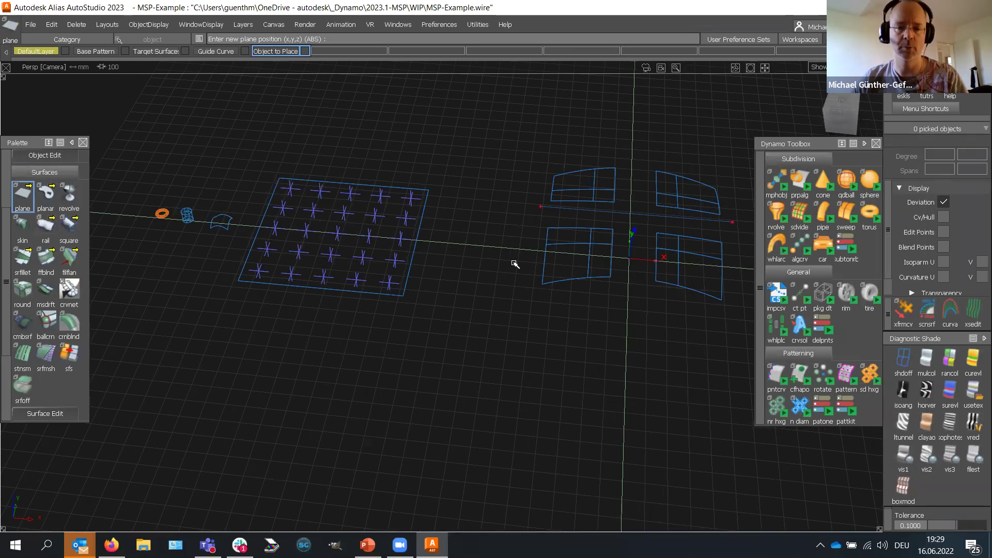
{"action": "left_click_drag", "start_coordinate": [467, 288], "coordinate": [602, 244], "text": "alt+shift"}
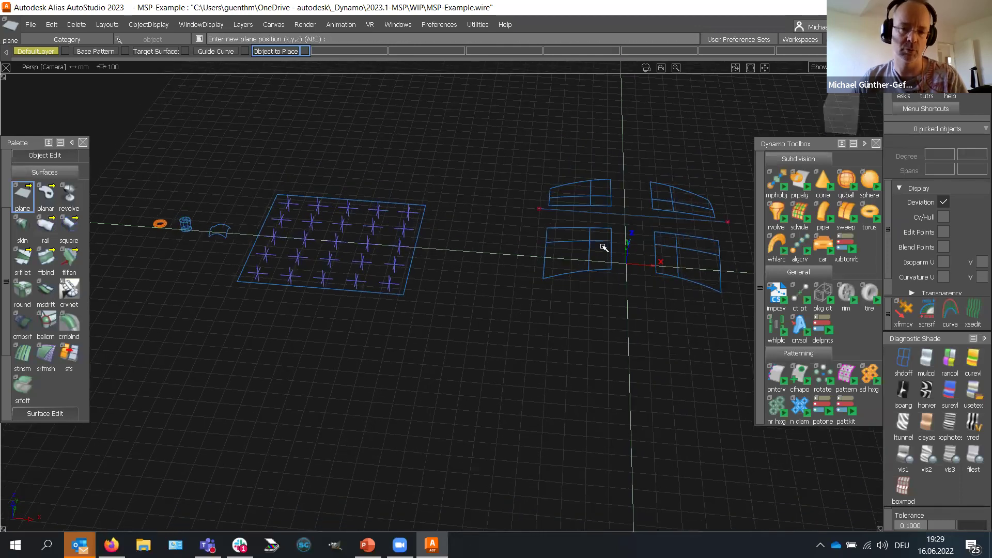
{"action": "left_click_drag", "start_coordinate": [447, 305], "coordinate": [443, 288], "text": "alt+shift"}
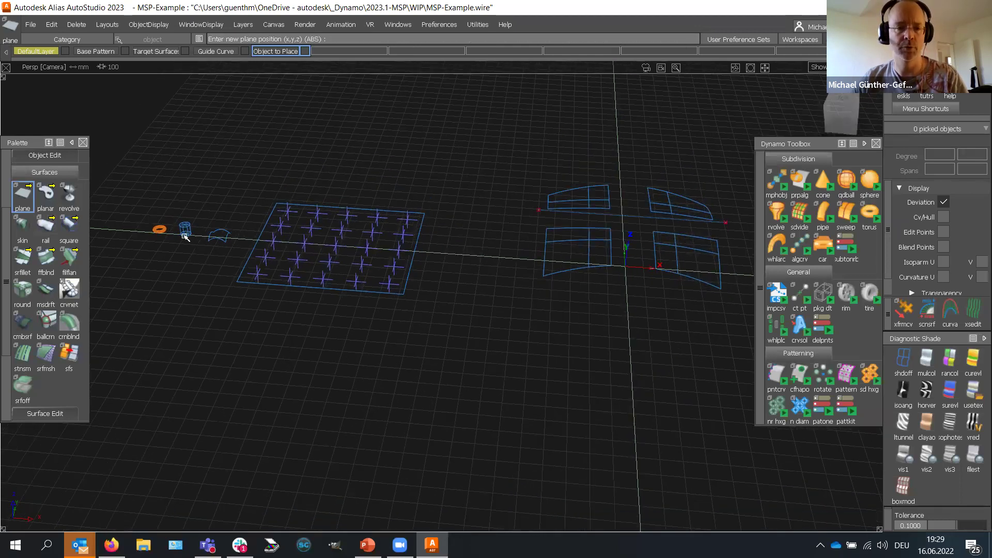
Step: Delete the grid of cross-shaped pattern markers on the rectangular plane, keeping the plane itself
{"action": "mouse_move", "coordinate": [491, 319]}
{"action": "left_mouse_down", "text": "alt+shift"}
{"action": "mouse_move", "coordinate": [496, 272]}
{"action": "mouse_move", "coordinate": [495, 336]}
{"action": "left_mouse_up", "text": "alt+shift"}
{"action": "left_click_drag", "start_coordinate": [455, 158], "coordinate": [237, 350]}
{"action": "key", "text": "Delete"}
{"action": "key", "text": "Return"}
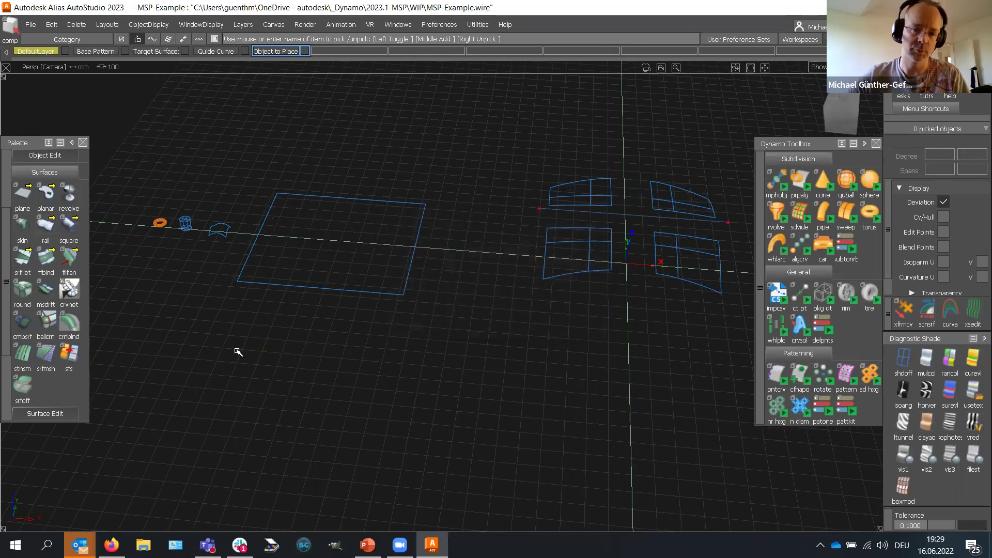
Step: Try to run the Pattern Toolkit script with the rectangular plane as base surface, and dismiss the resulting message
{"action": "left_click", "coordinate": [839, 408]}
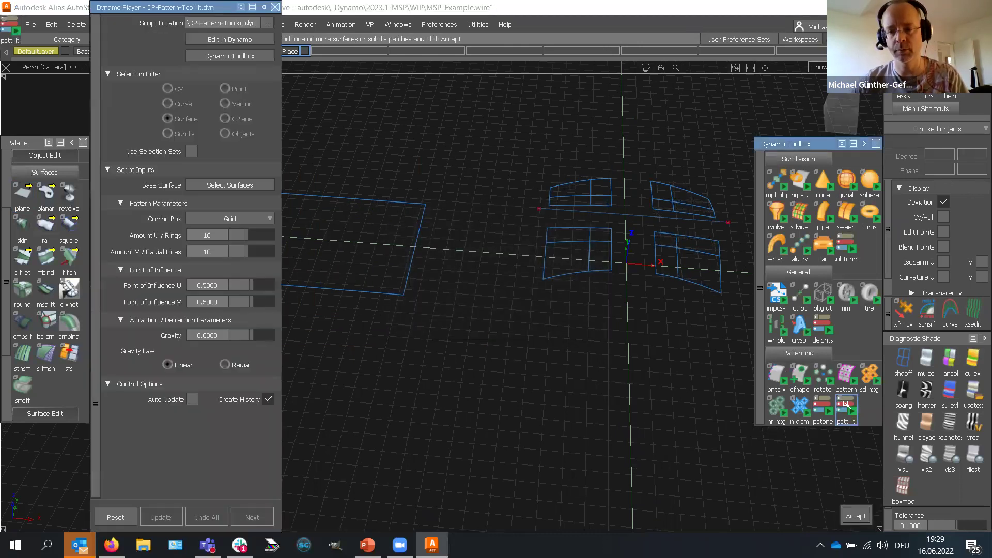
{"action": "left_click_drag", "start_coordinate": [442, 301], "coordinate": [507, 317], "text": "alt+shift"}
{"action": "left_click_drag", "start_coordinate": [556, 272], "coordinate": [498, 340]}
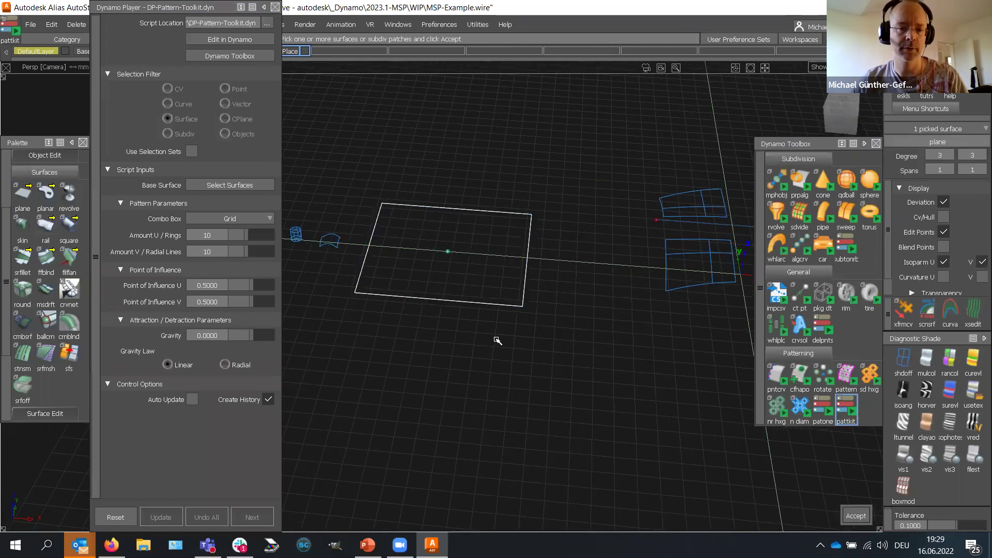
{"action": "key", "text": "Return"}
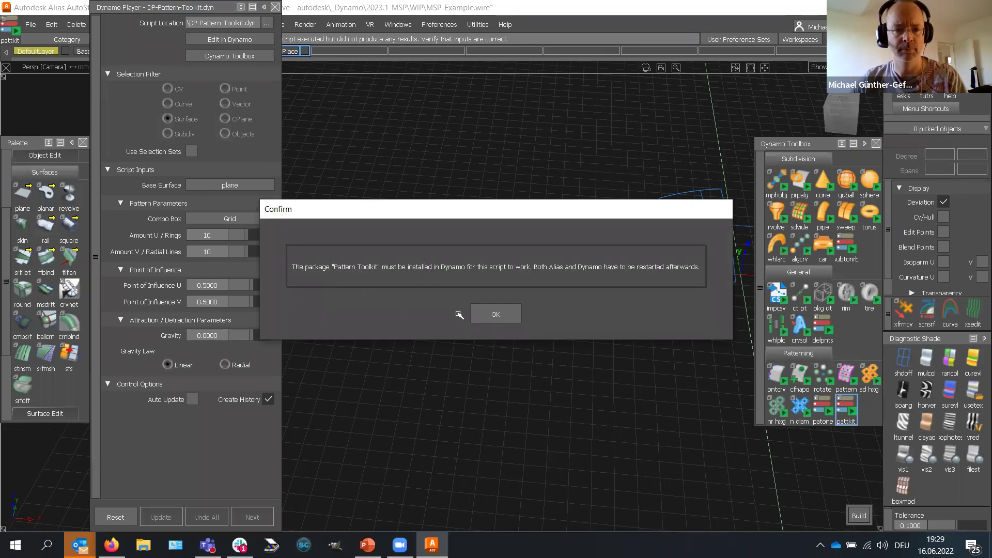
{"action": "left_click", "coordinate": [494, 313]}
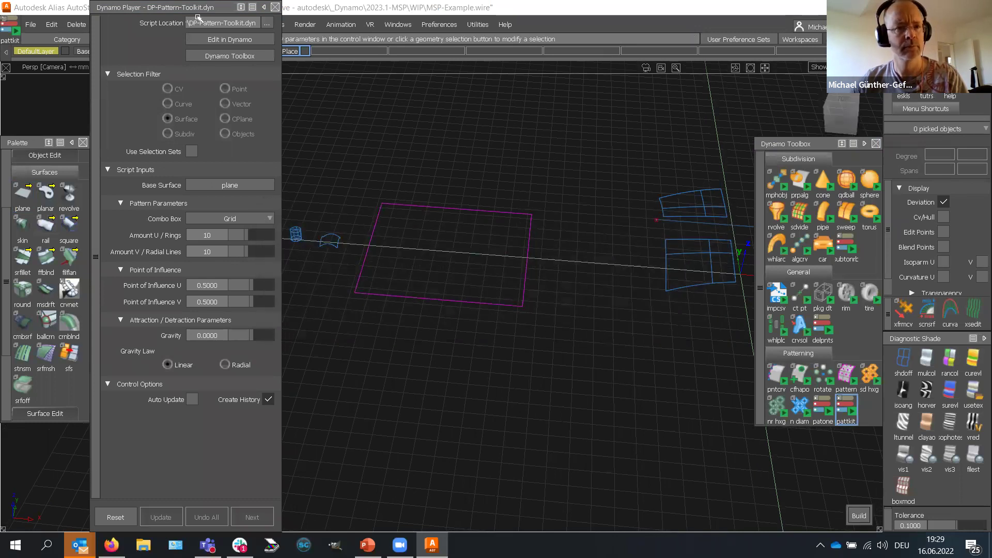
Step: Open the Pattern Toolkit script in Dynamo for editing and check the installed packages in the Package Manager preferences
{"action": "left_click_drag", "start_coordinate": [206, 6], "coordinate": [192, 24]}
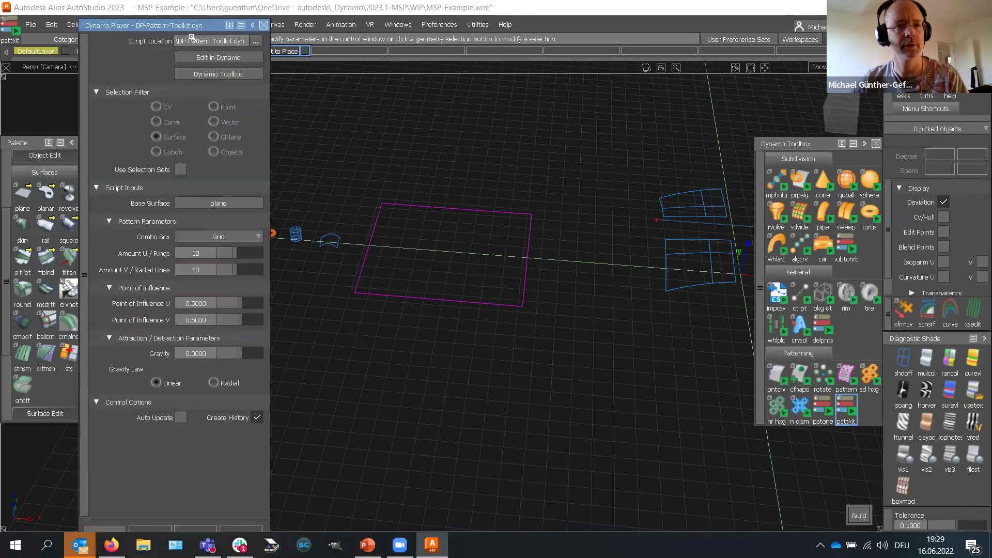
{"action": "left_click", "coordinate": [204, 58]}
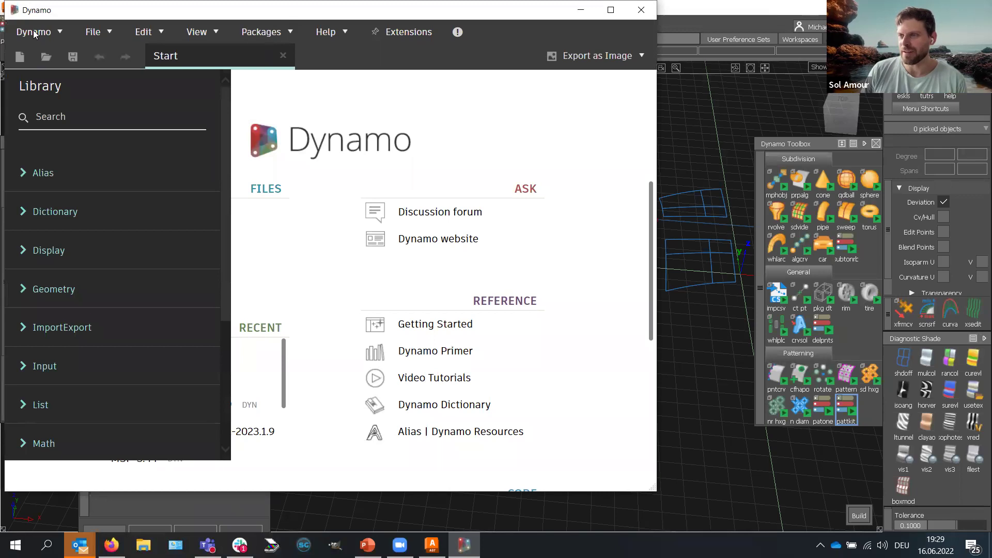
{"action": "left_click", "coordinate": [52, 32]}
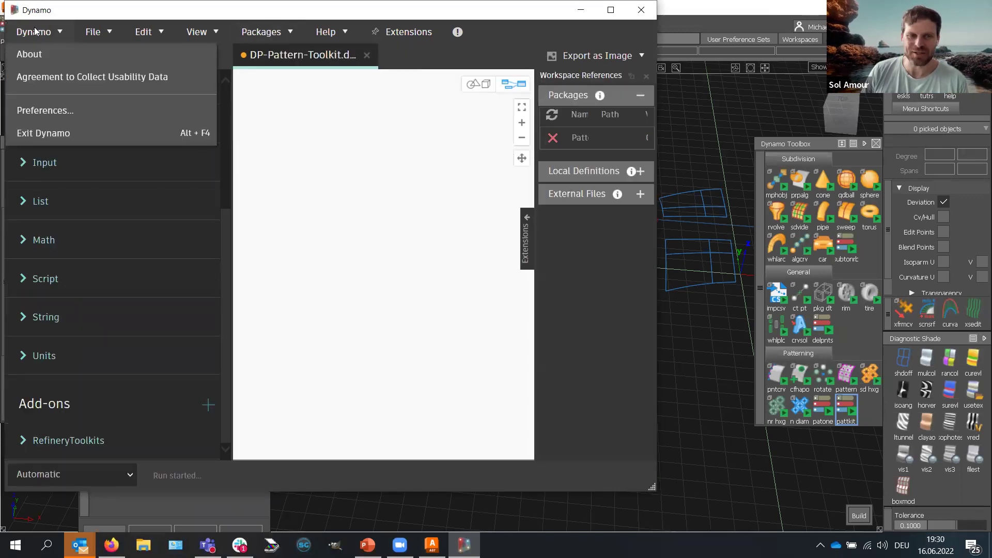
{"action": "left_click", "coordinate": [53, 110]}
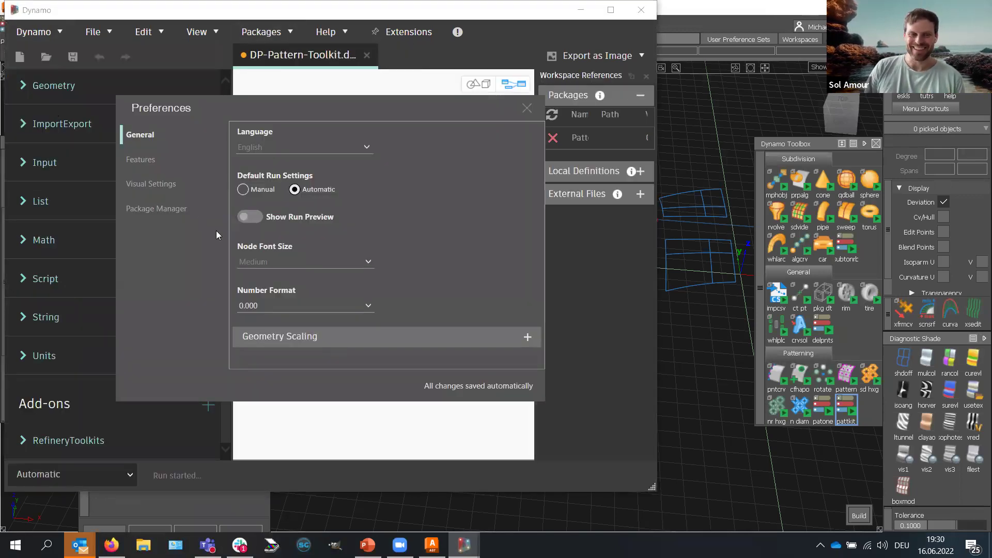
{"action": "left_click", "coordinate": [162, 210]}
{"action": "left_click", "coordinate": [356, 161]}
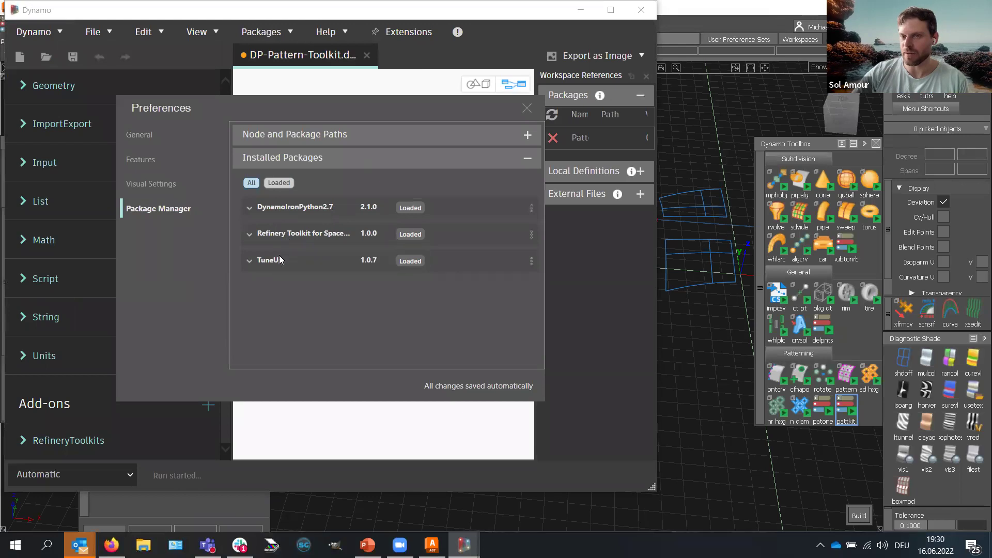
{"action": "left_click", "coordinate": [525, 107]}
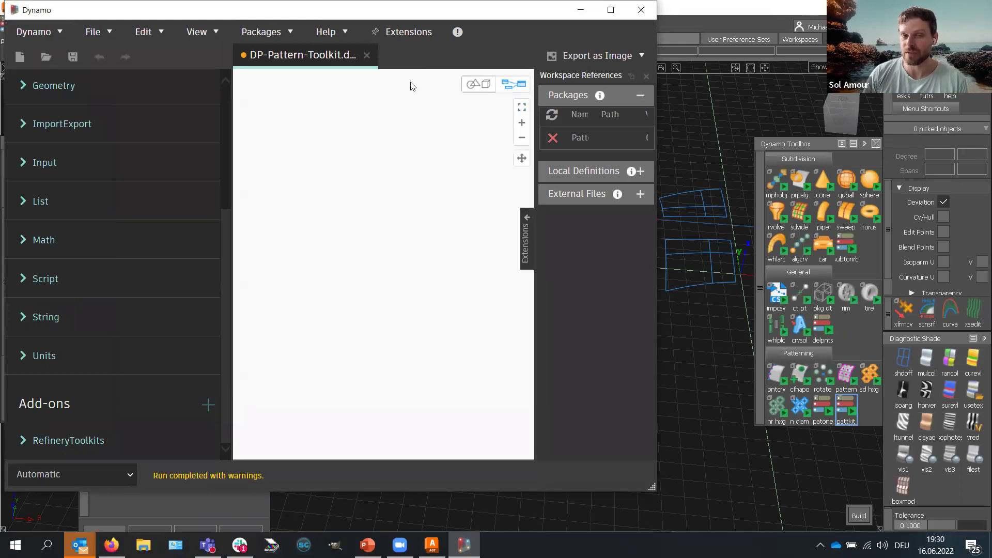
Step: Search the online packages for "Pattern Tool", install the Pattern Toolkit package, and close Dynamo
{"action": "left_click", "coordinate": [271, 34]}
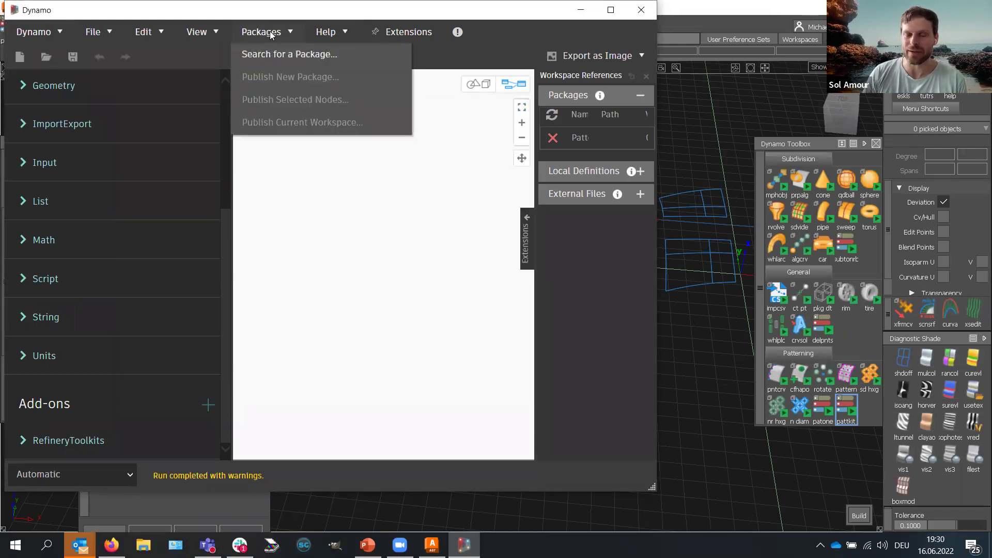
{"action": "left_click", "coordinate": [271, 54]}
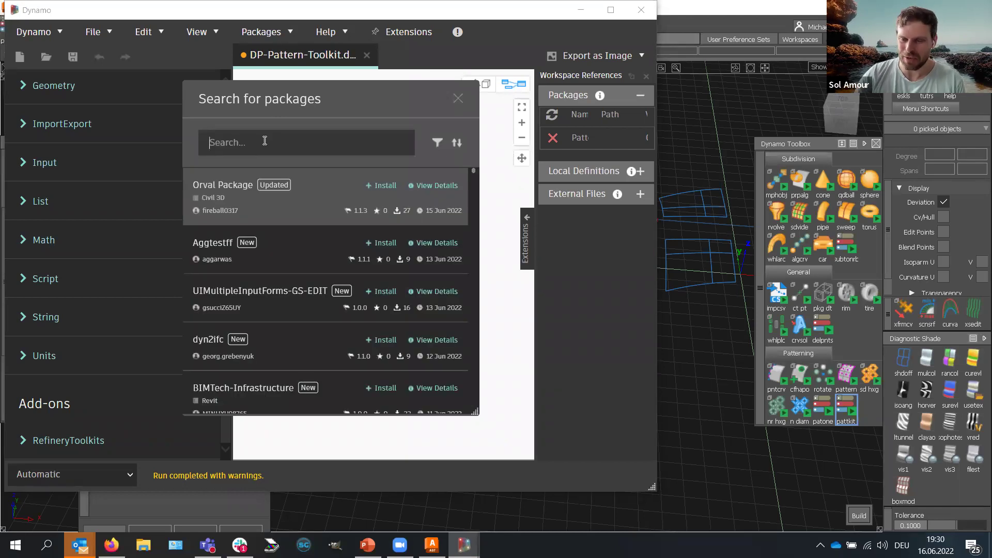
{"action": "type", "text": "Pattern T"}
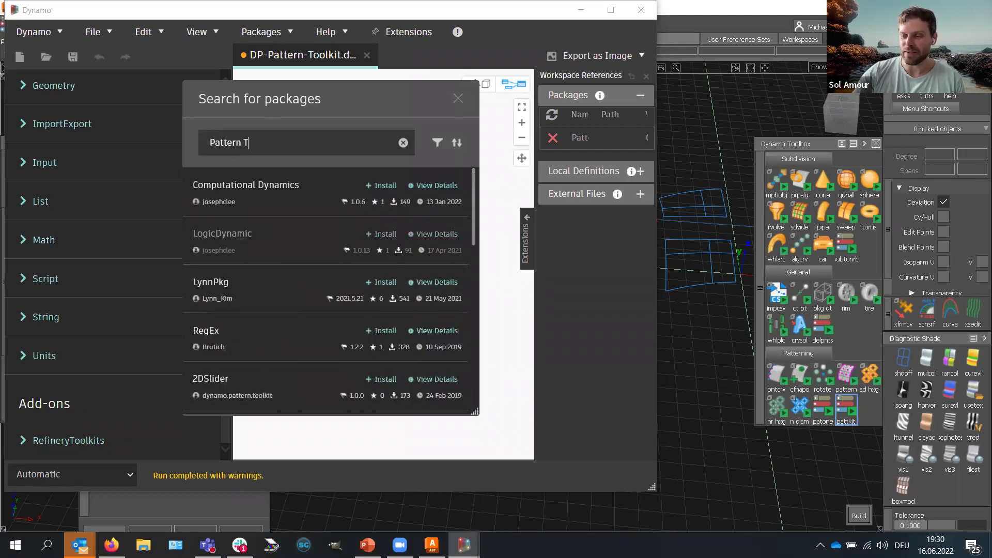
{"action": "type", "text": "ool"}
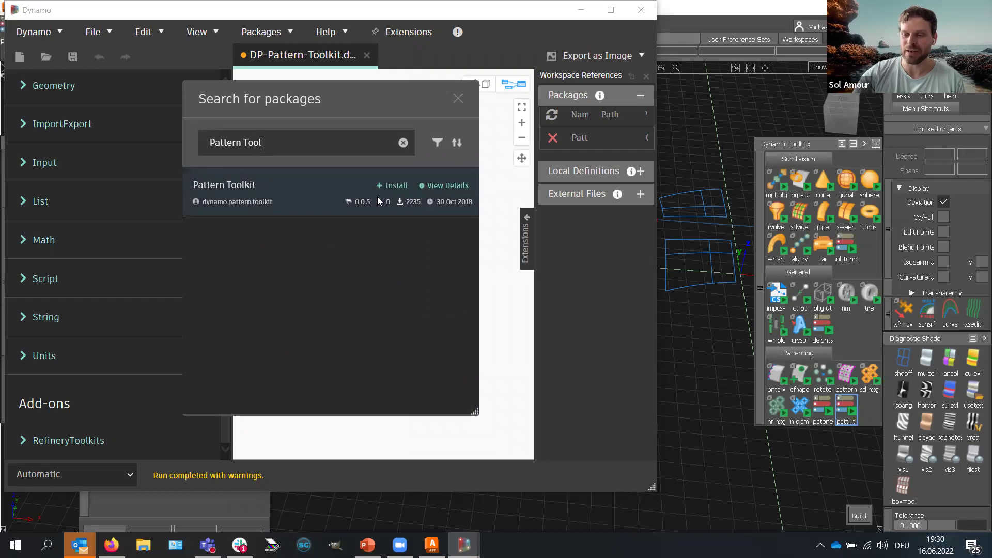
{"action": "left_click", "coordinate": [392, 185]}
{"action": "left_click", "coordinate": [173, 112]}
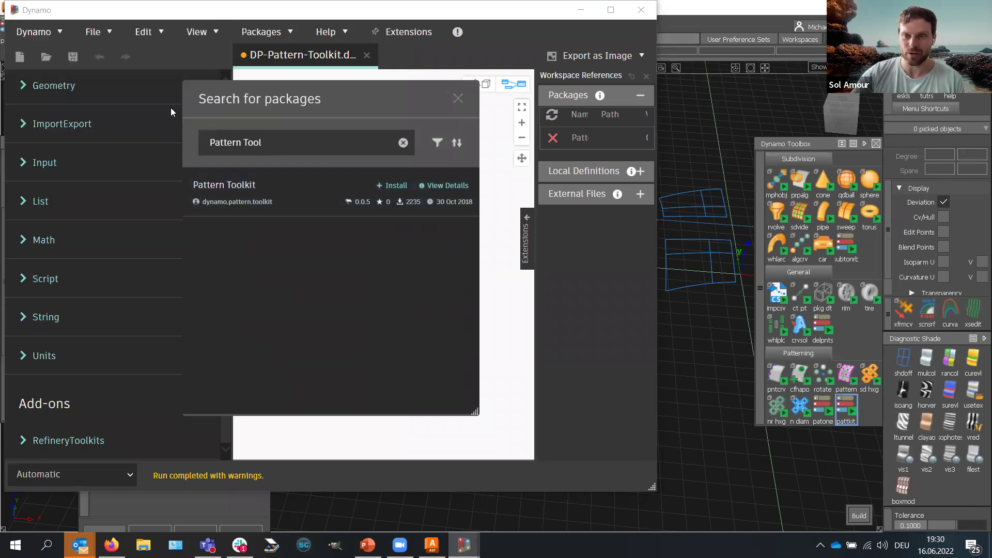
{"action": "left_click", "coordinate": [239, 143]}
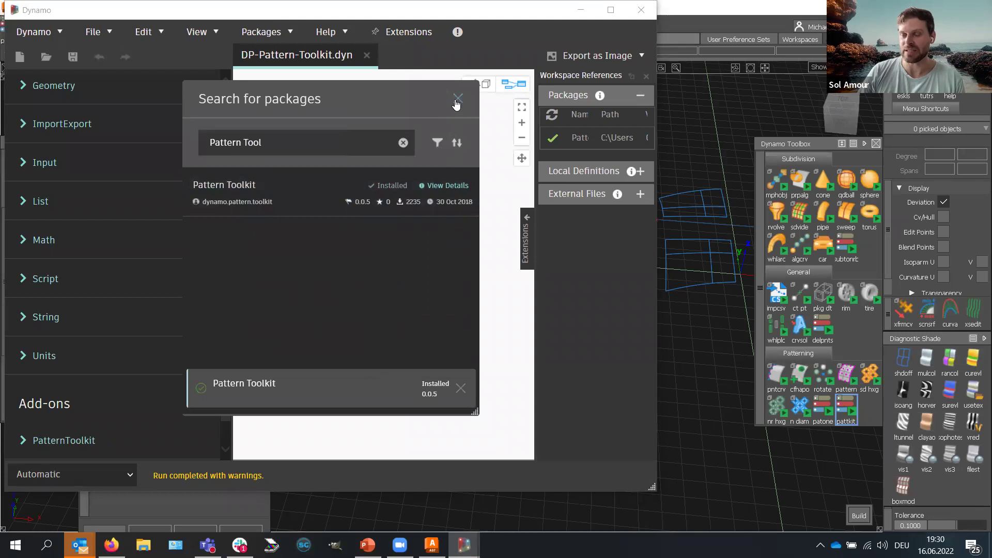
{"action": "left_click", "coordinate": [457, 101]}
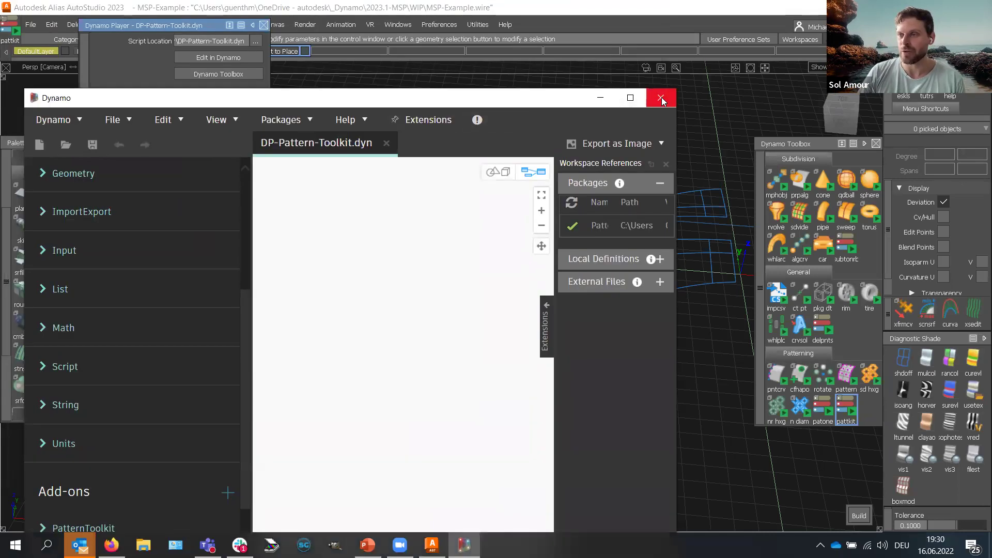
{"action": "left_click", "coordinate": [649, 101]}
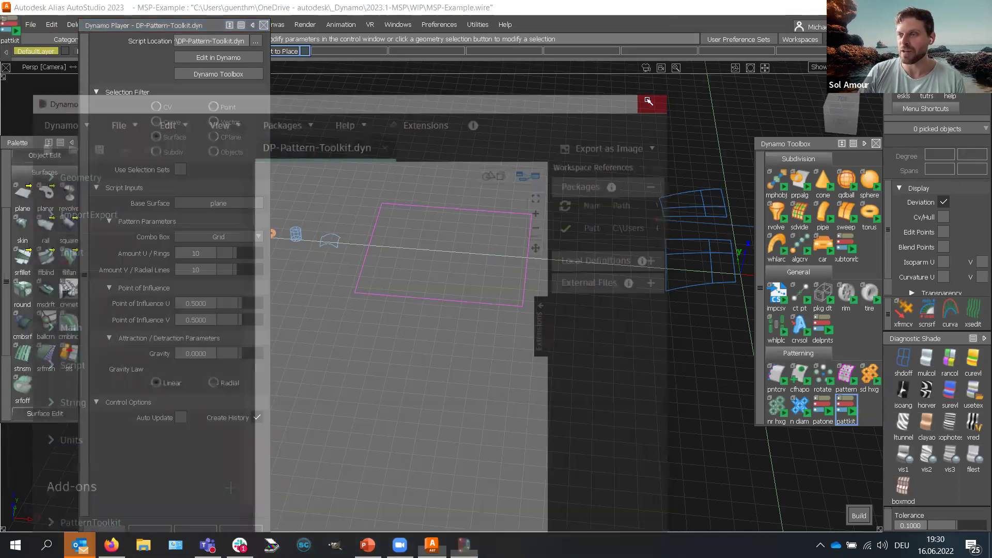
Step: Exit Alias and relaunch it with the Default workflow
{"action": "left_click", "coordinate": [31, 25]}
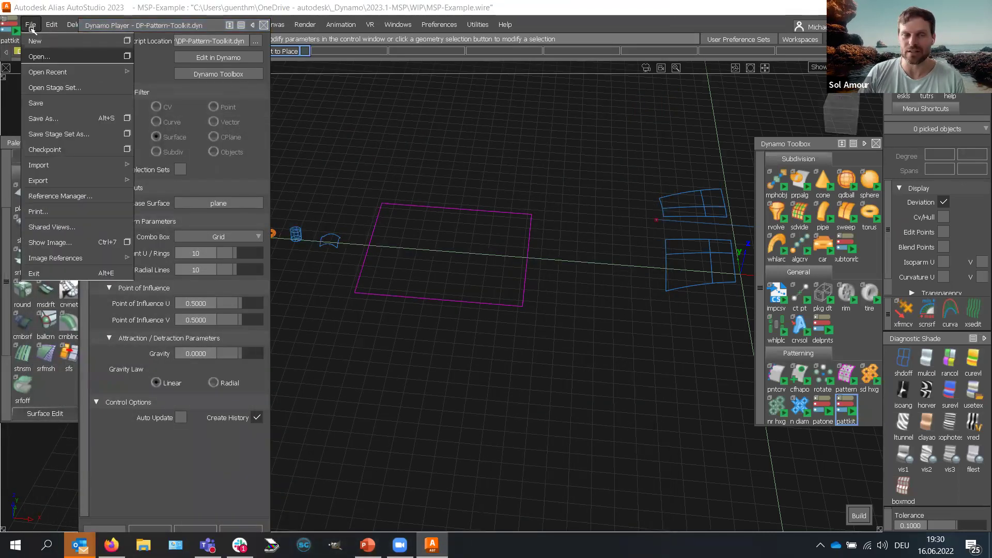
{"action": "left_click", "coordinate": [83, 273]}
{"action": "left_click", "coordinate": [493, 325]}
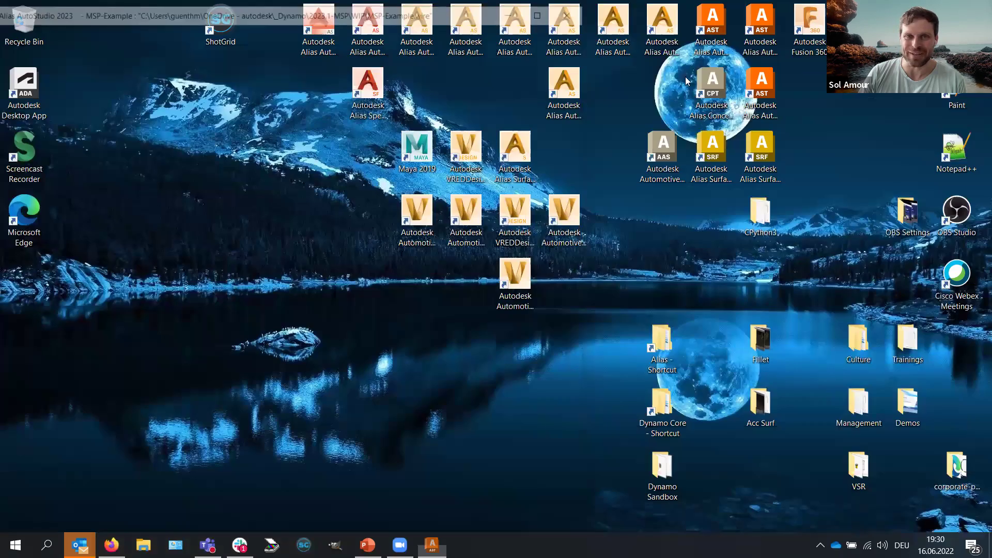
{"action": "double_click", "coordinate": [708, 85]}
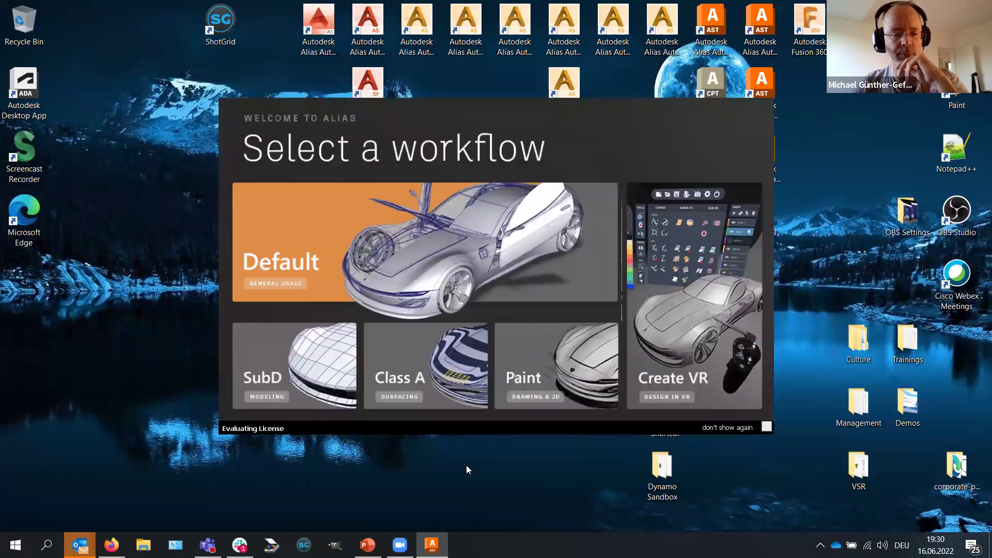
{"action": "left_click", "coordinate": [369, 259]}
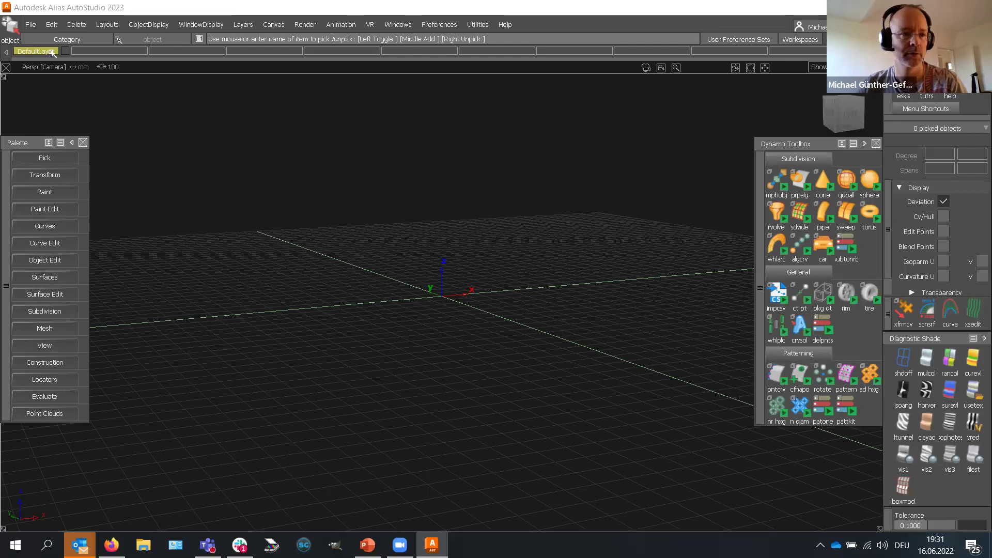
Step: Reopen the recent file MSP-Example.wire from the 2023.1-MSP WIP folder
{"action": "left_click", "coordinate": [30, 25]}
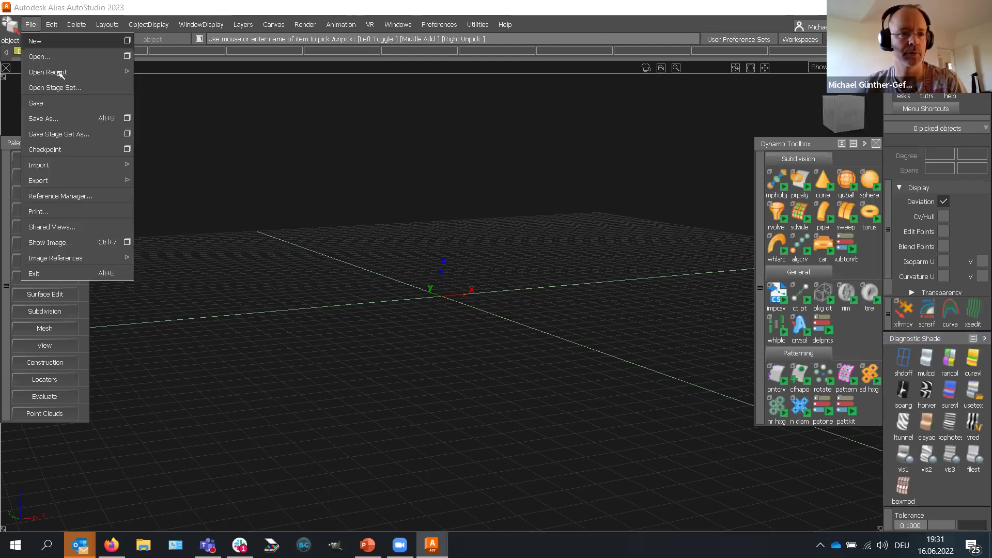
{"action": "mouse_move", "coordinate": [60, 74]}
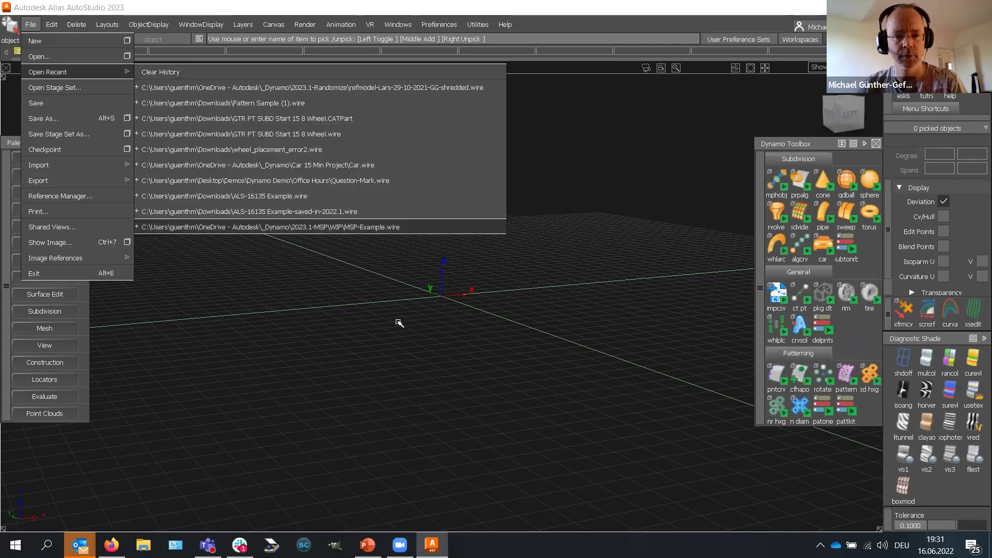
{"action": "left_click_drag", "start_coordinate": [433, 305], "coordinate": [428, 361], "text": "ctrl+shift"}
Step: Delete all cross-shaped pattern markers from the rectangular base plane, leaving the plane in the scene
{"action": "left_click_drag", "start_coordinate": [434, 182], "coordinate": [238, 389]}
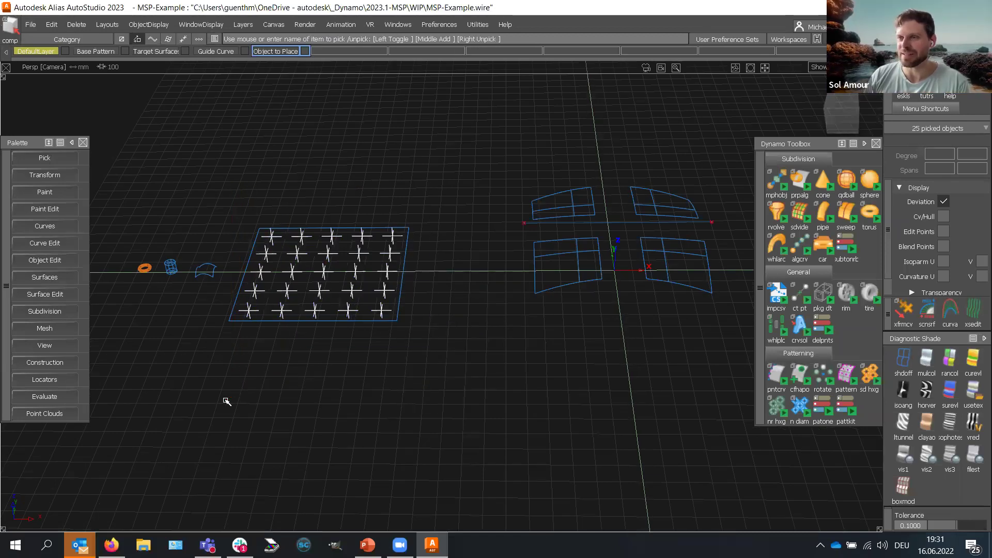
{"action": "key", "text": "Delete"}
{"action": "key", "text": "Return"}
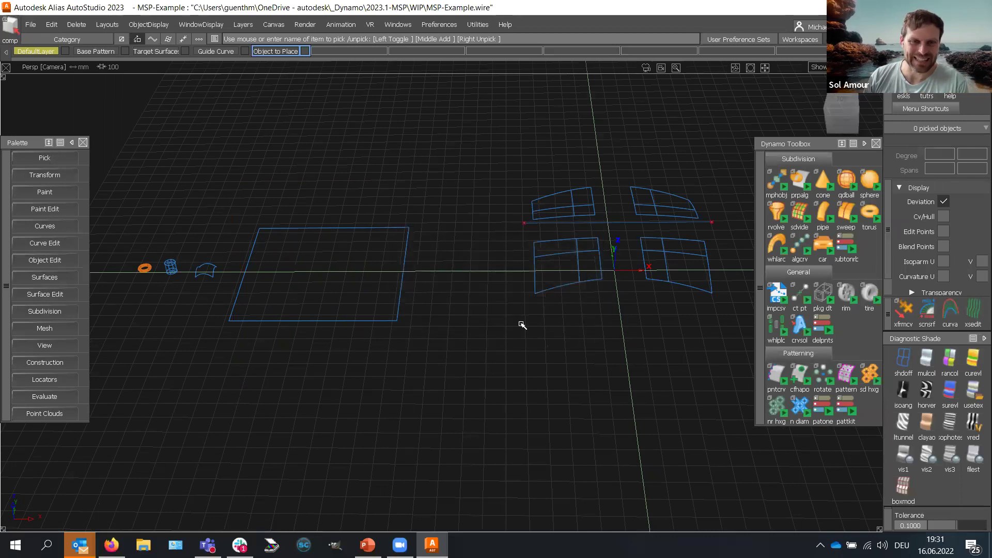
Step: Try to run the Pattern Toolkit script on the rectangular plane with a Grid pattern, and dismiss the package message
{"action": "left_click", "coordinate": [846, 405]}
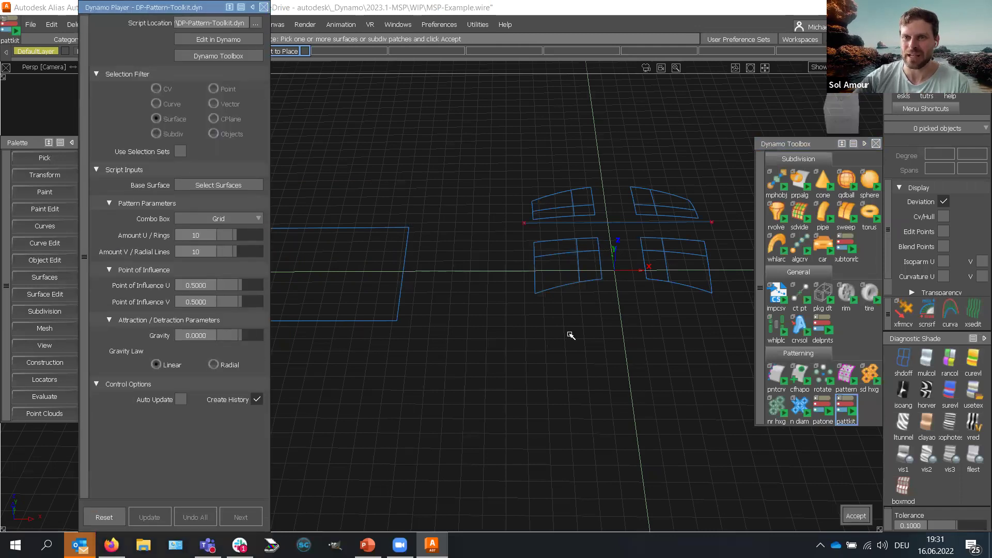
{"action": "left_click_drag", "start_coordinate": [428, 274], "coordinate": [571, 330], "text": "alt+shift"}
{"action": "key", "text": "space"}
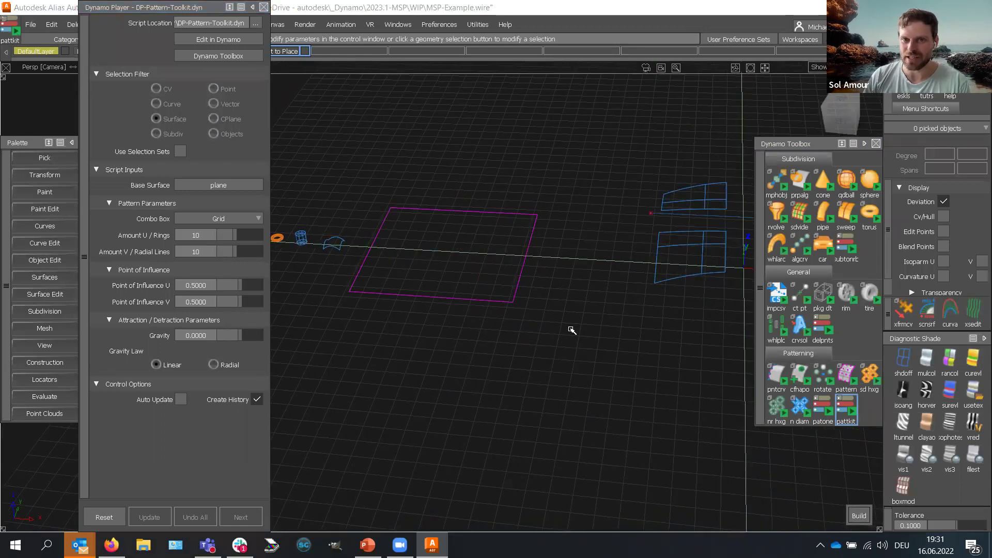
{"action": "left_click", "coordinate": [511, 316]}
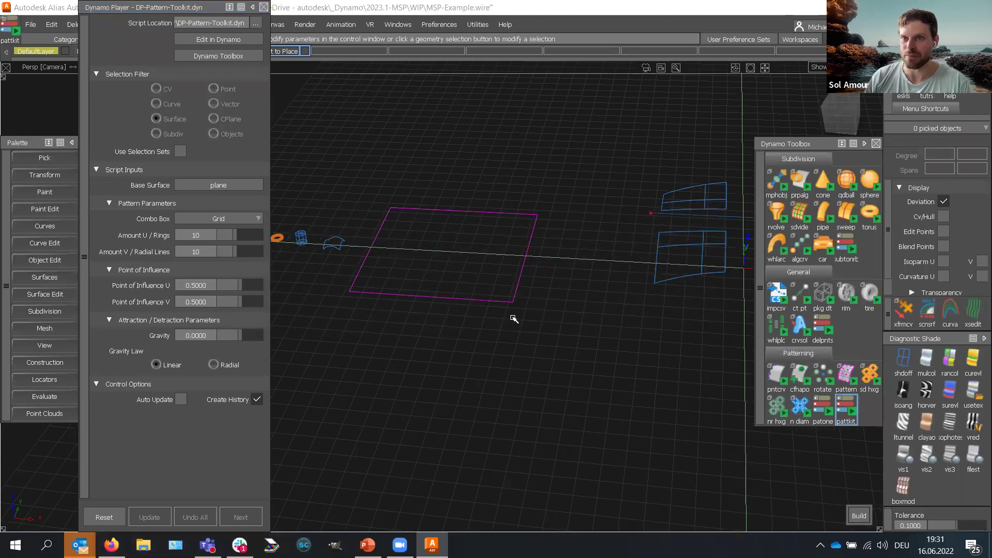
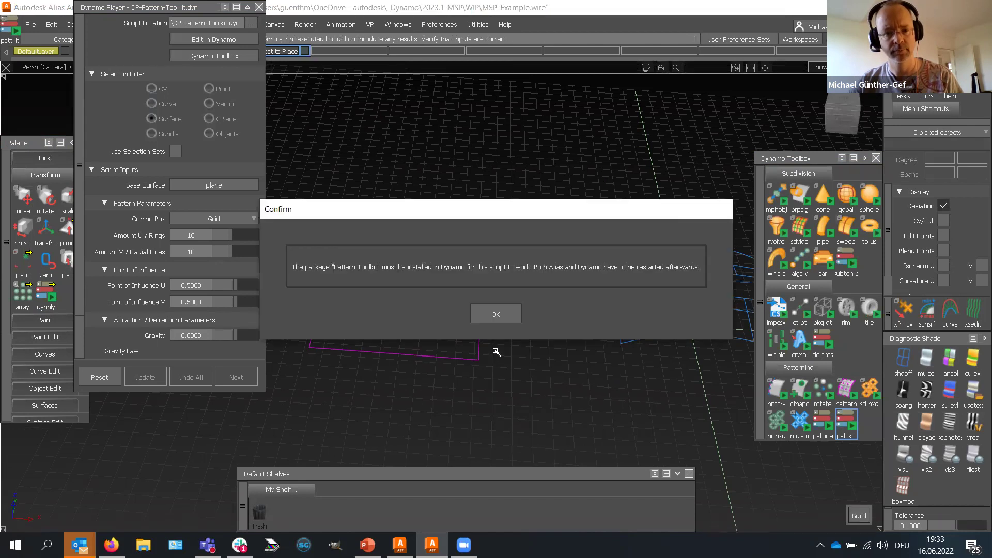
{"action": "left_click", "coordinate": [497, 314]}
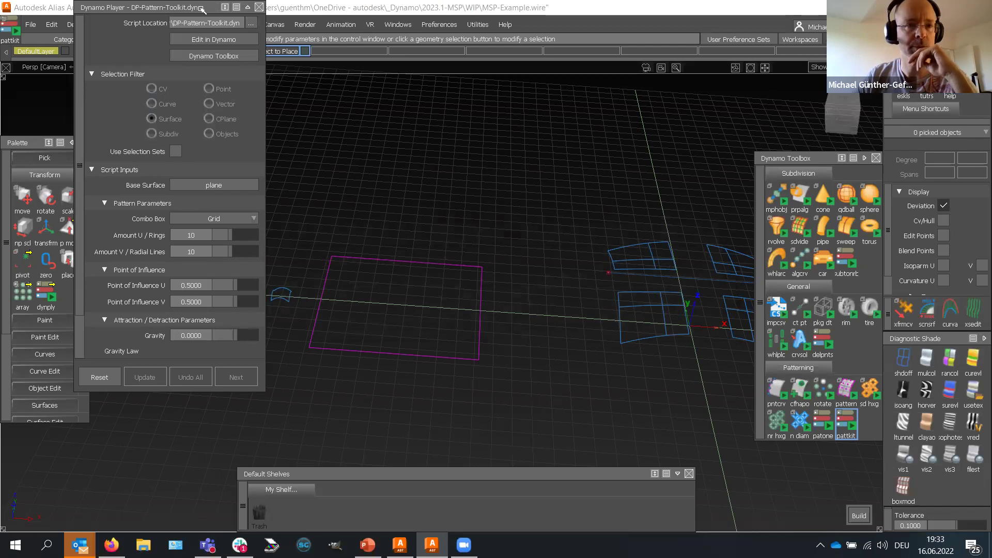
{"action": "left_click_drag", "start_coordinate": [202, 10], "coordinate": [217, 76]}
{"action": "left_click", "coordinate": [527, 200]}
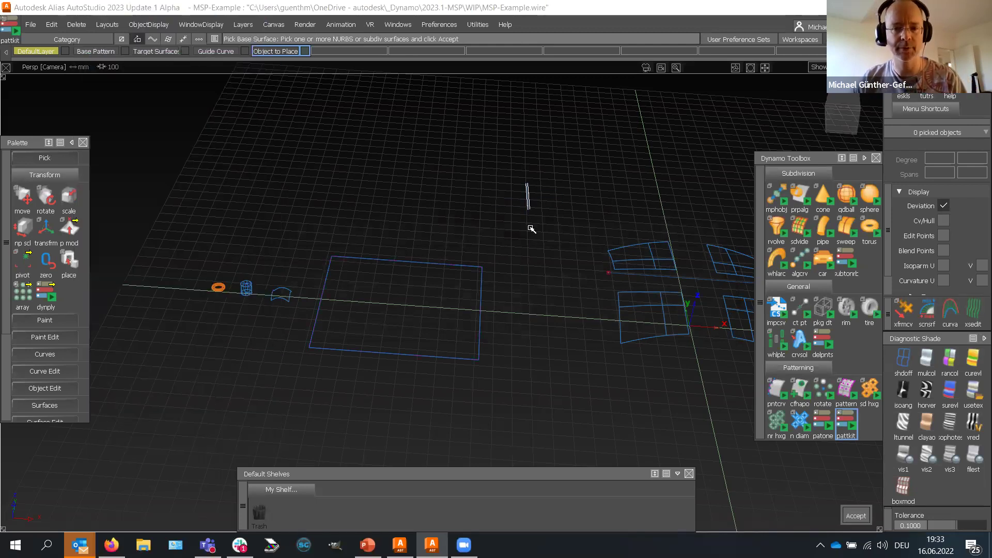
Step: Reload MSP-Example.wire from the recent files, deleting all existing stages
{"action": "left_click", "coordinate": [30, 24]}
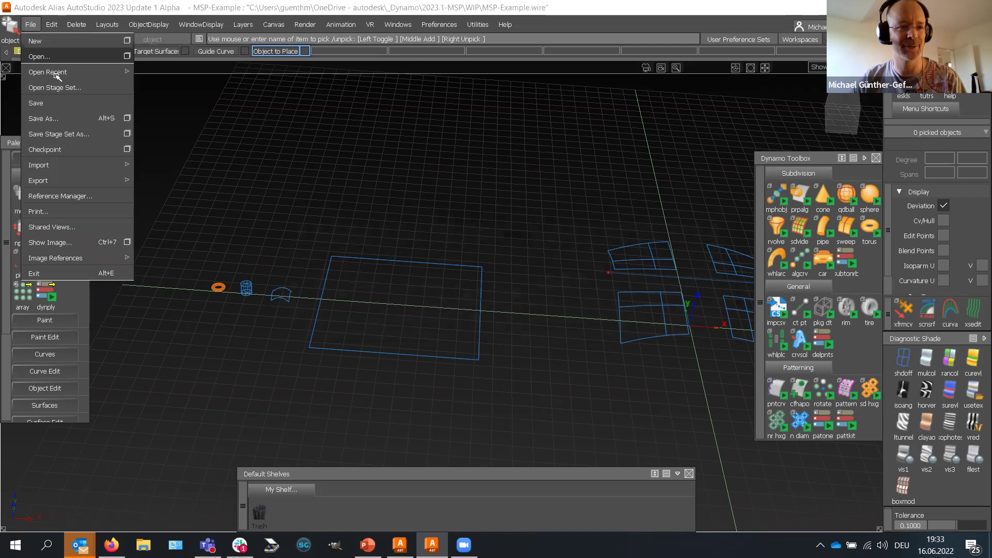
{"action": "mouse_move", "coordinate": [78, 77]}
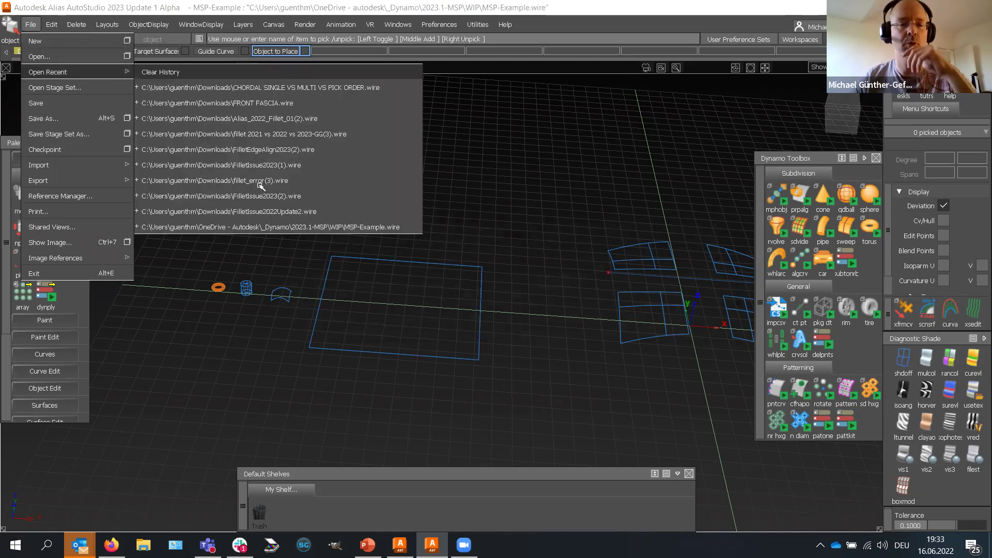
{"action": "left_click", "coordinate": [281, 228]}
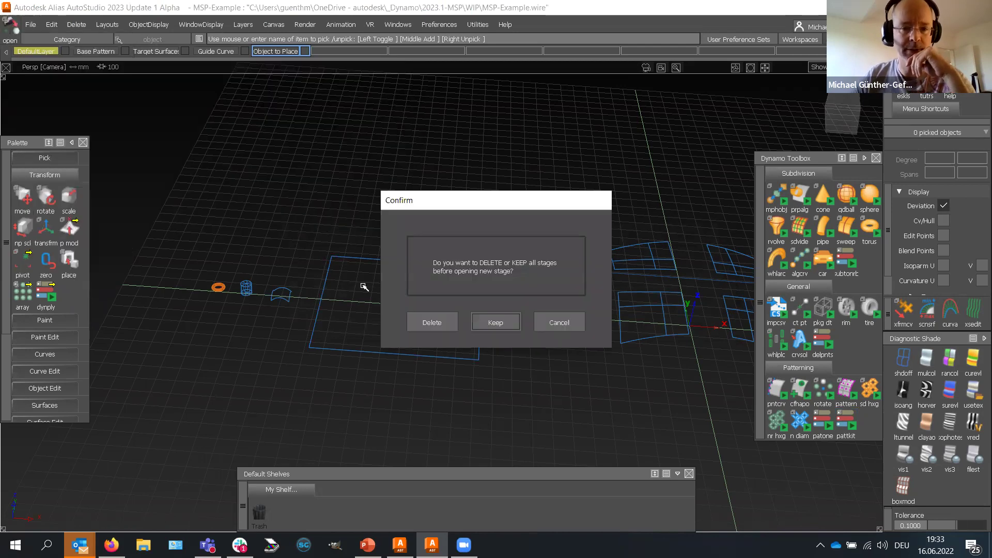
{"action": "left_click", "coordinate": [432, 324]}
Step: Load the MSP-3.44.dyn script from the _Dynamo/2023.1-MSP/WIP folder into Dynamo Player
{"action": "left_click_drag", "start_coordinate": [452, 327], "coordinate": [50, 290], "text": "alt+shift"}
{"action": "left_click", "coordinate": [50, 290]}
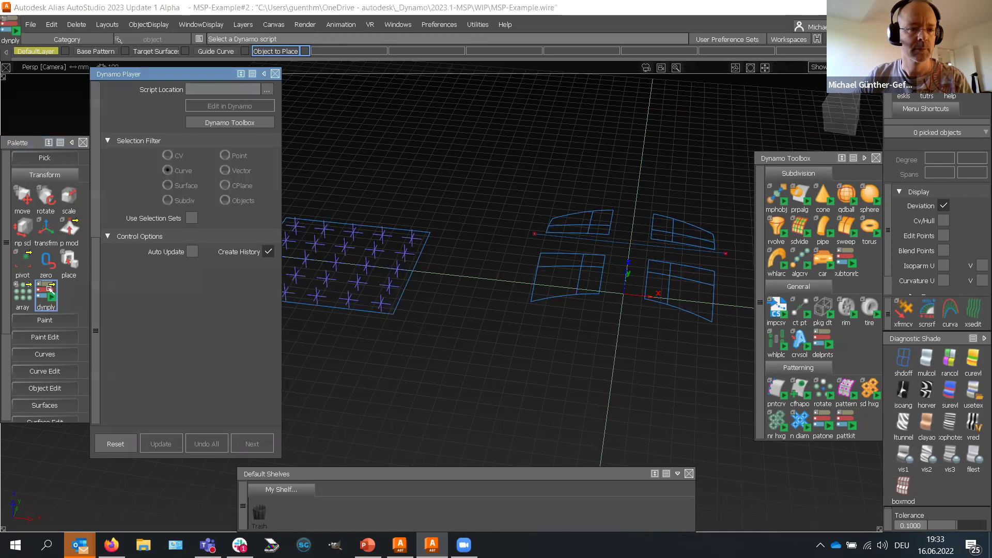
{"action": "left_click", "coordinate": [268, 92]}
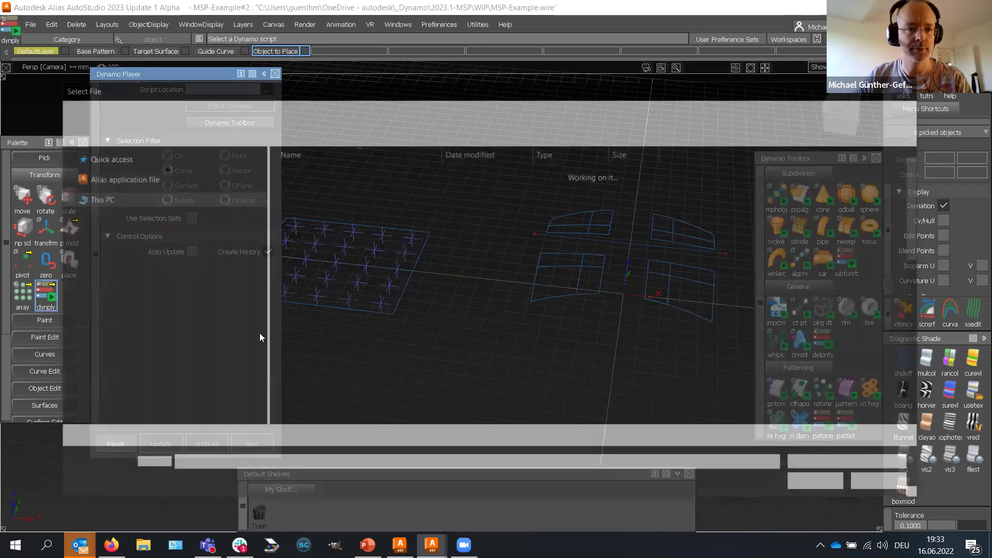
{"action": "scroll", "coordinate": [249, 245], "scroll_direction": "up", "scroll_amount": 5}
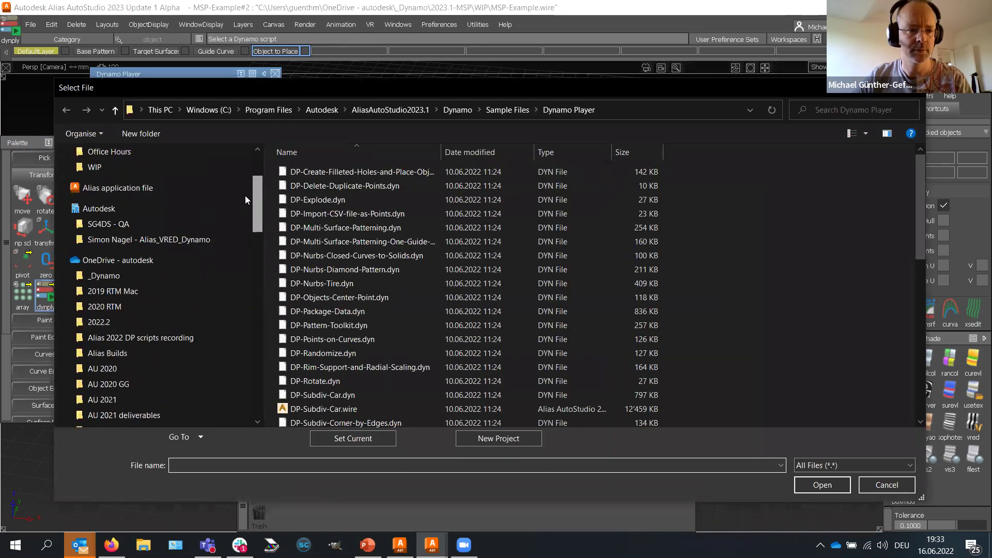
{"action": "left_click", "coordinate": [157, 273]}
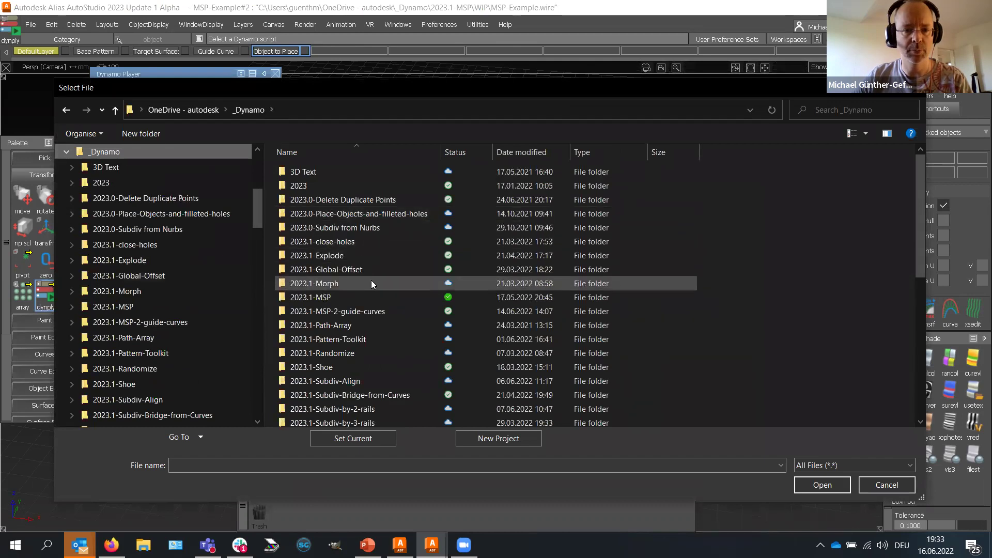
{"action": "left_click", "coordinate": [358, 297]}
{"action": "double_click", "coordinate": [358, 297]}
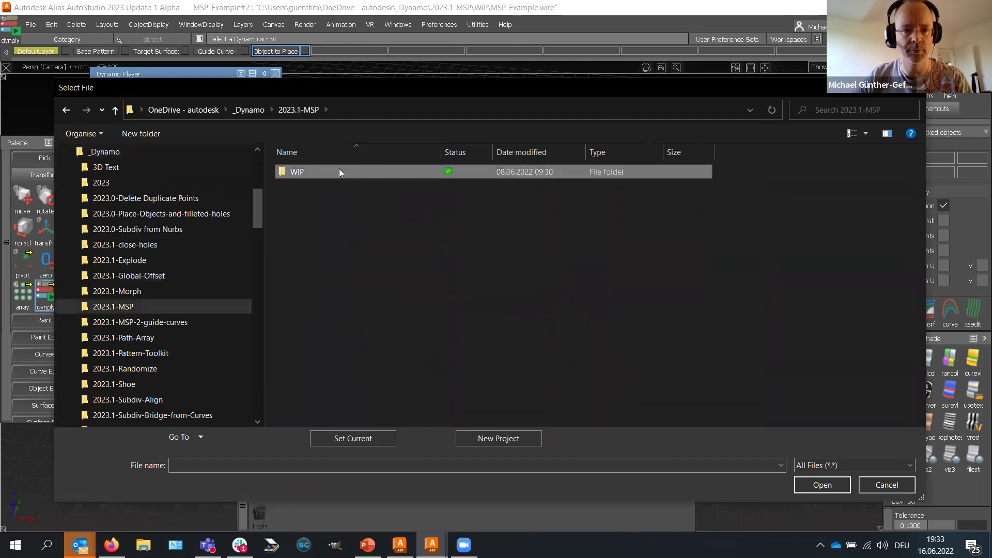
{"action": "double_click", "coordinate": [339, 170]}
{"action": "double_click", "coordinate": [354, 213]}
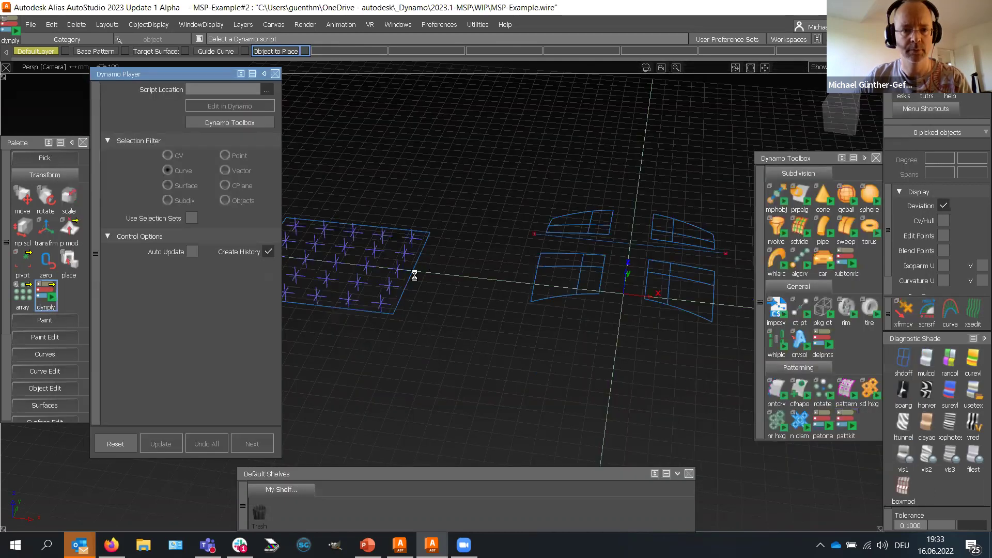
Step: Set the rectangular plane as the pattern base surface and all 25 points on it as the pattern points
{"action": "scroll", "coordinate": [418, 310], "scroll_direction": "down", "scroll_amount": 3}
{"action": "middle_click_drag", "start_coordinate": [417, 310], "coordinate": [467, 290], "text": "alt+shift"}
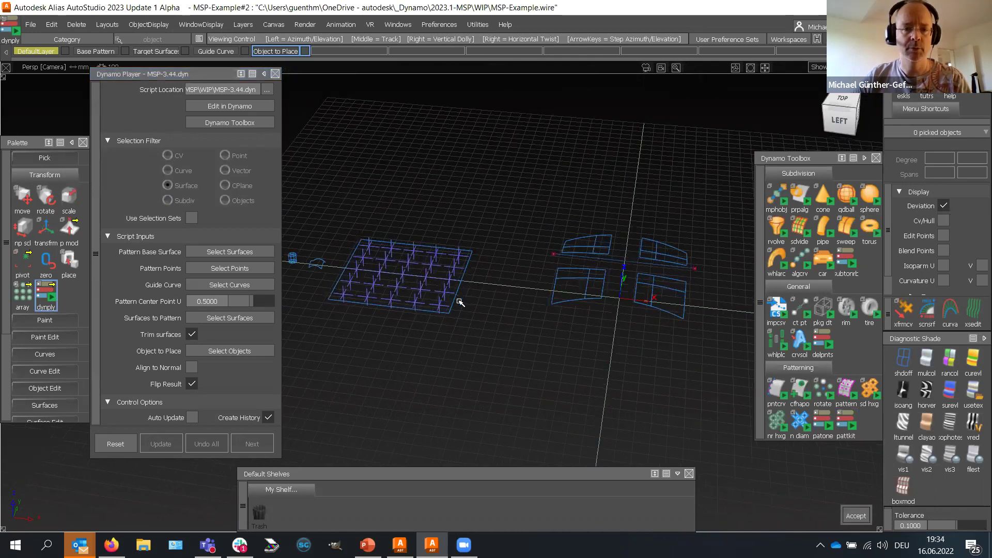
{"action": "left_click", "coordinate": [460, 302]}
{"action": "left_click_drag", "start_coordinate": [479, 234], "coordinate": [335, 337]}
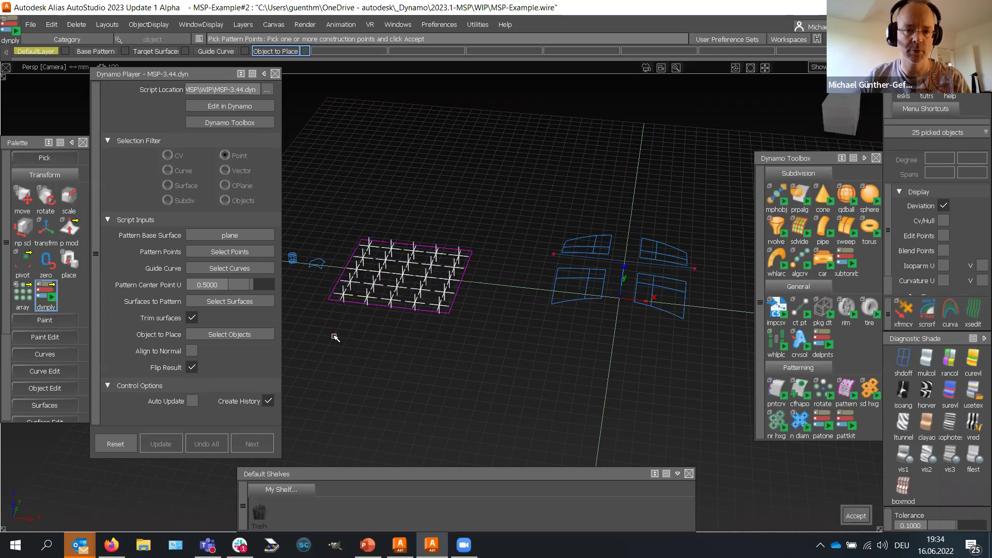
{"action": "key", "text": "space"}
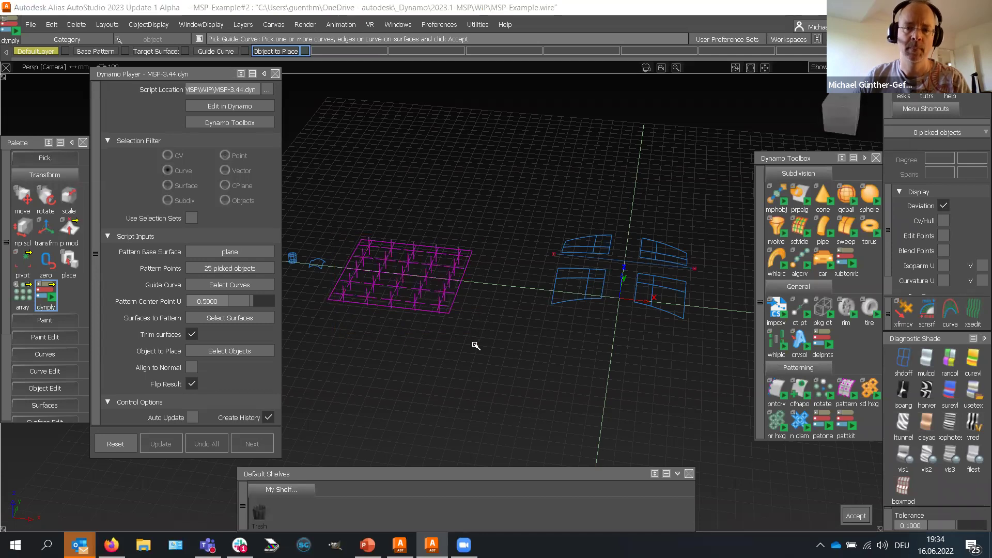
Step: Set the straight line between the curved patches as the guide curve and all 16 patches as the surfaces to pattern
{"action": "left_click", "coordinate": [621, 261]}
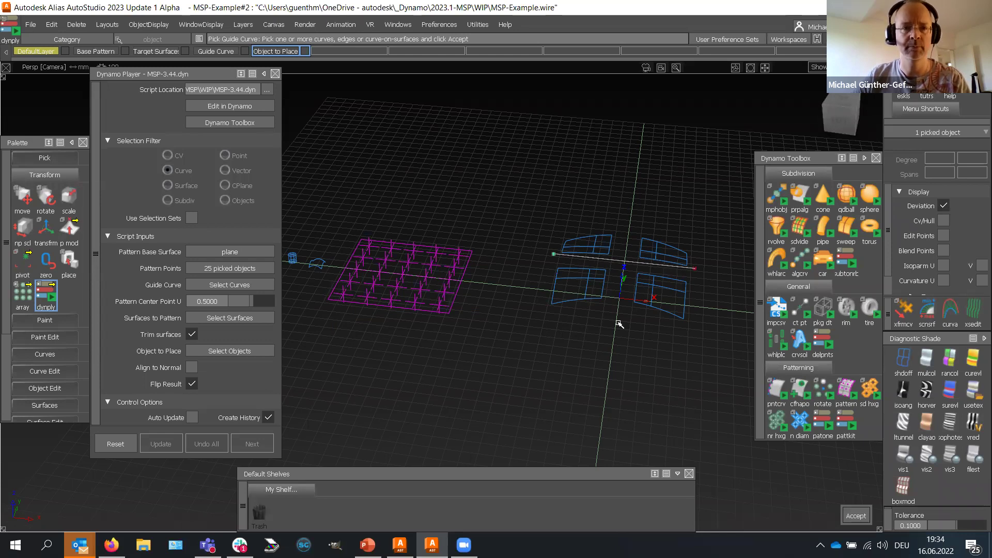
{"action": "key", "text": "space"}
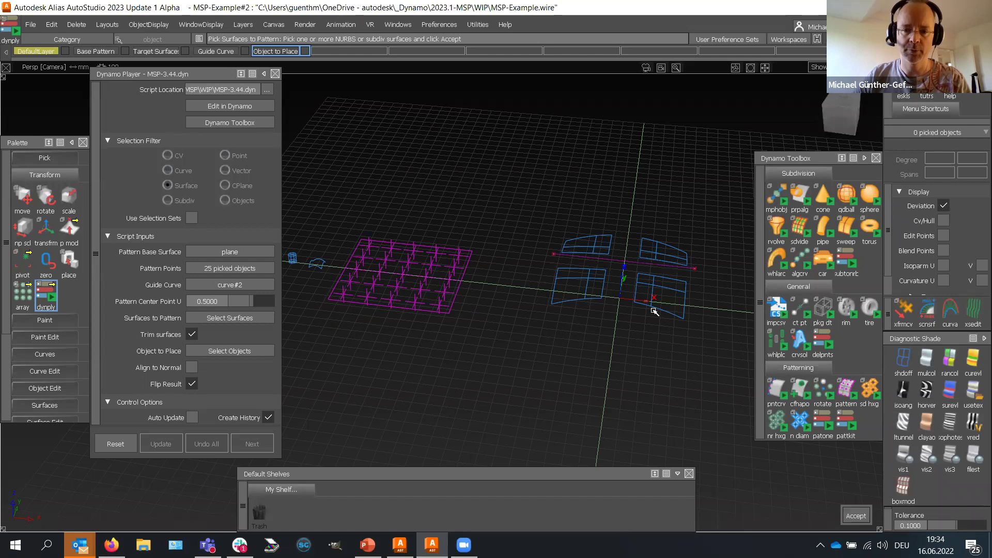
{"action": "left_click_drag", "start_coordinate": [523, 200], "coordinate": [712, 352]}
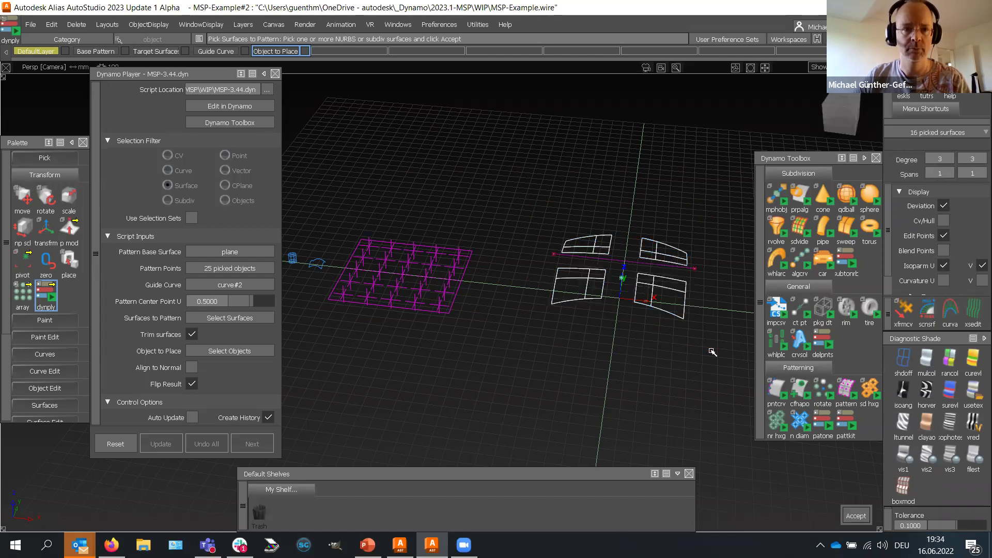
{"action": "key", "text": "Return"}
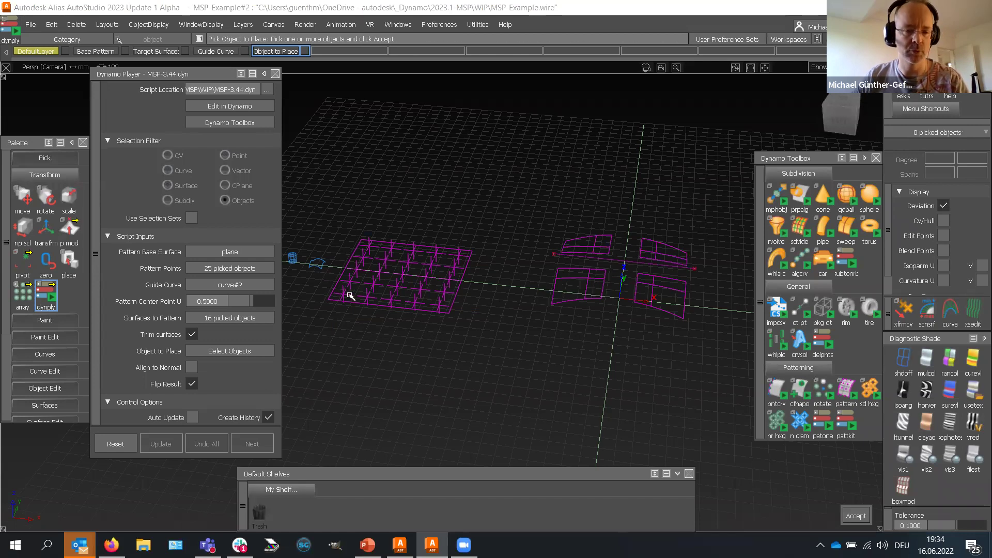
Step: Choose the cylinder as the object to place and build the pattern
{"action": "middle_click_drag", "start_coordinate": [350, 296], "coordinate": [417, 299], "text": "alt+shift"}
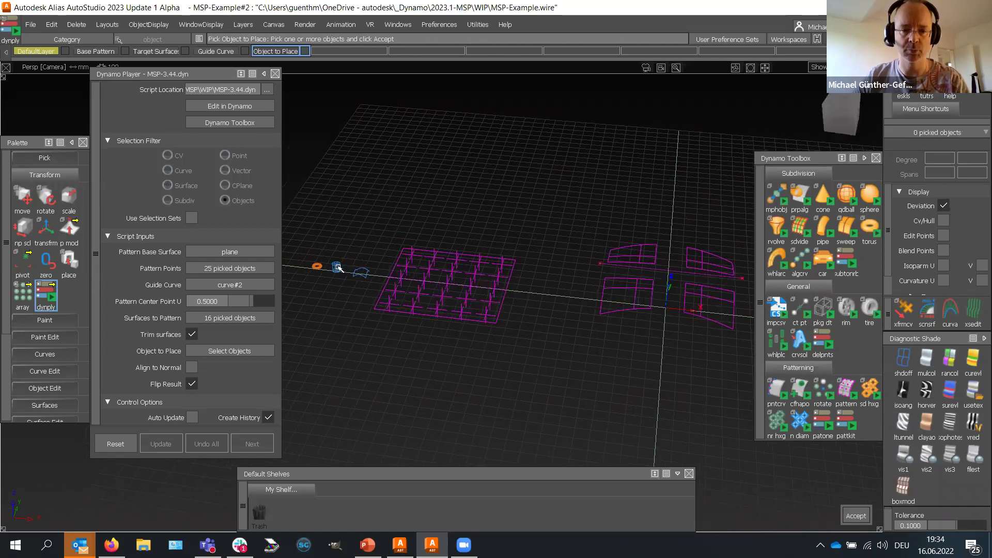
{"action": "left_click", "coordinate": [337, 267]}
{"action": "key", "text": "Return"}
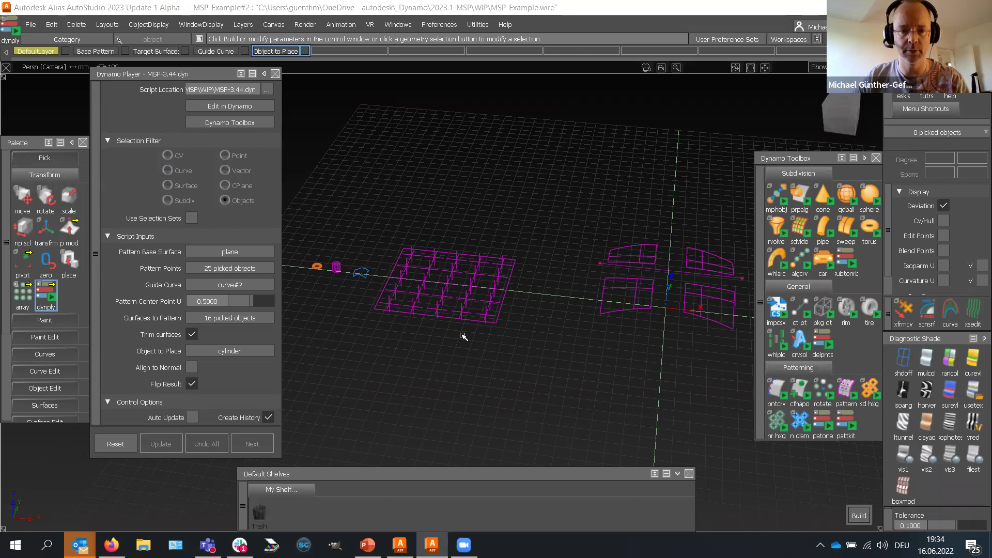
{"action": "key", "text": "Return"}
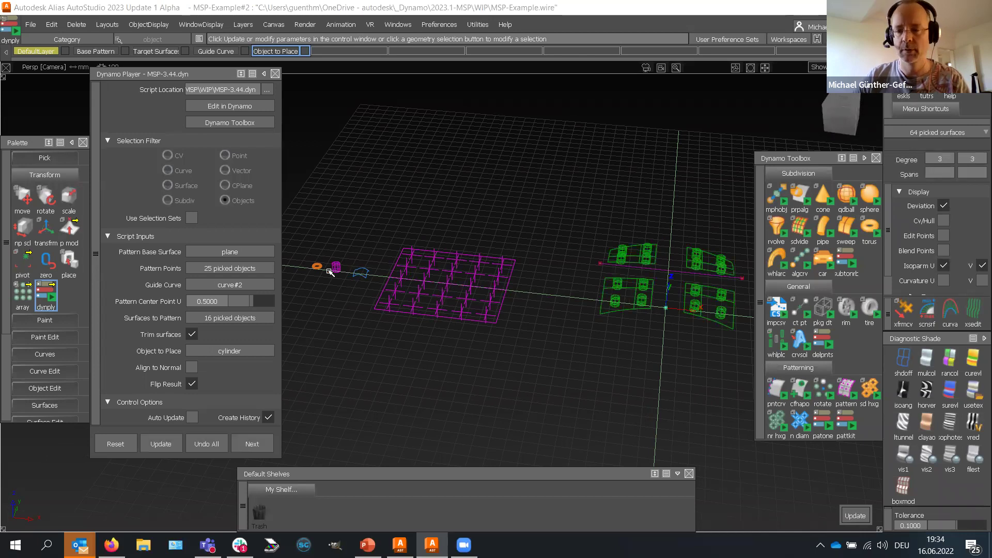
Step: Apply multi-colour diagnostic shading and examine the cylinders on the curved surfaces from above
{"action": "middle_click_drag", "start_coordinate": [595, 299], "coordinate": [561, 287], "text": "alt+shift"}
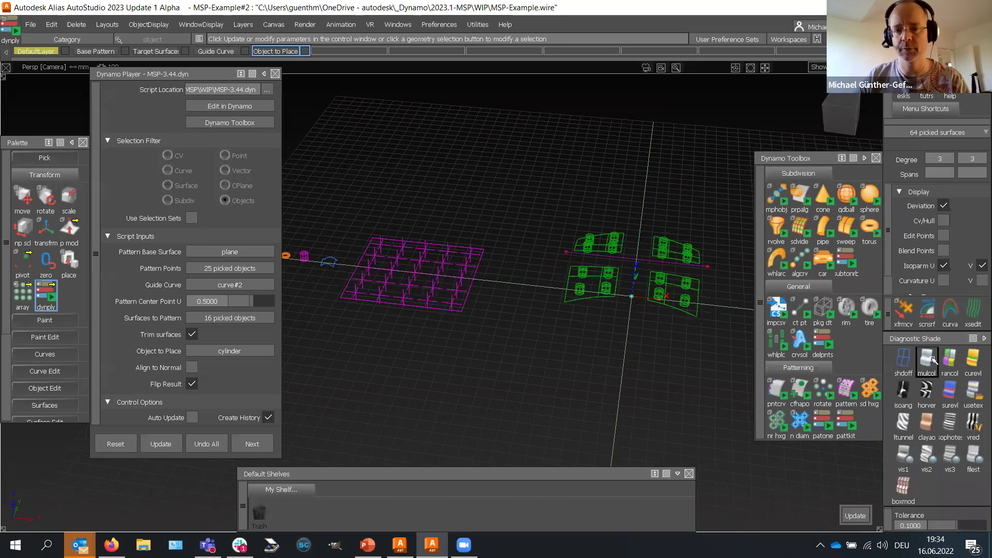
{"action": "left_click", "coordinate": [933, 360]}
{"action": "mouse_move", "coordinate": [595, 376]}
{"action": "left_mouse_down", "text": "alt+shift"}
{"action": "mouse_move", "coordinate": [610, 321]}
{"action": "mouse_move", "coordinate": [594, 317]}
{"action": "mouse_move", "coordinate": [609, 256]}
{"action": "left_mouse_up", "text": "alt+shift"}
{"action": "middle_click_drag", "start_coordinate": [610, 257], "coordinate": [597, 250], "text": "alt+shift"}
{"action": "right_click_drag", "start_coordinate": [598, 250], "coordinate": [543, 354], "text": "alt+shift"}
{"action": "left_click_drag", "start_coordinate": [543, 354], "coordinate": [650, 243], "text": "alt+shift"}
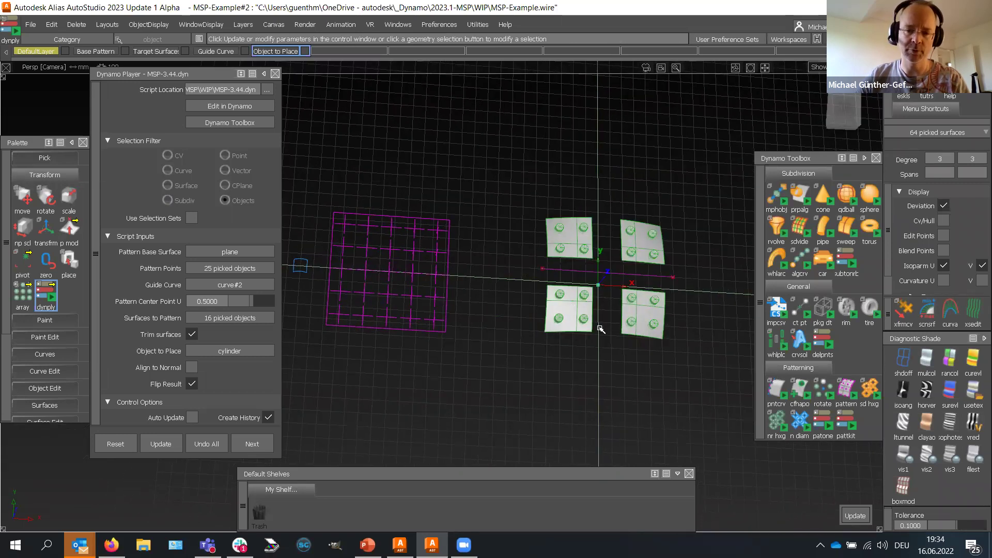
Step: Enable Auto Update and Align to Normal so the placed cylinders follow the surface normals
{"action": "left_click_drag", "start_coordinate": [575, 423], "coordinate": [636, 370], "text": "alt+shift"}
{"action": "right_click_drag", "start_coordinate": [638, 370], "coordinate": [541, 371], "text": "alt+shift"}
{"action": "middle_click_drag", "start_coordinate": [541, 372], "coordinate": [266, 281], "text": "alt+shift"}
{"action": "right_click_drag", "start_coordinate": [266, 281], "coordinate": [259, 317], "text": "alt+shift"}
{"action": "middle_click_drag", "start_coordinate": [609, 160], "coordinate": [448, 204], "text": "alt+shift"}
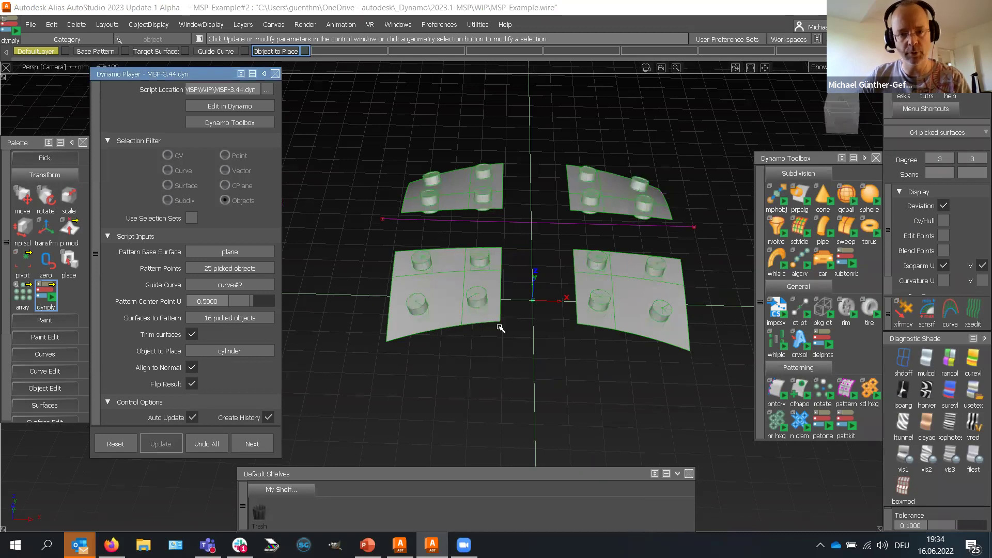
{"action": "left_click_drag", "start_coordinate": [512, 359], "coordinate": [501, 314], "text": "alt+shift"}
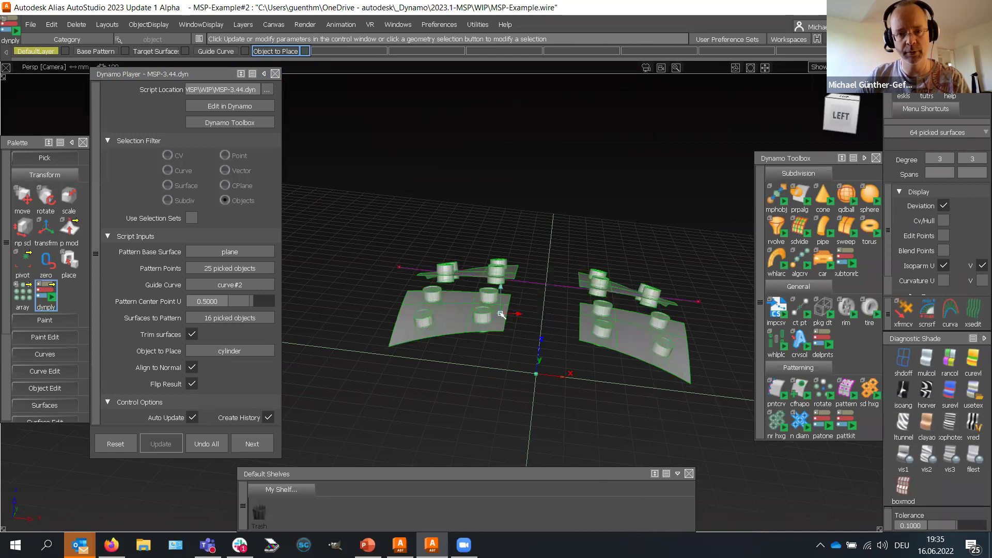
Step: Move the guide curve about 287 mm in negative X and shift it along Y to reposition the pattern
{"action": "left_click_drag", "start_coordinate": [553, 368], "coordinate": [466, 356], "text": "alt+shift"}
{"action": "left_click", "coordinate": [556, 266]}
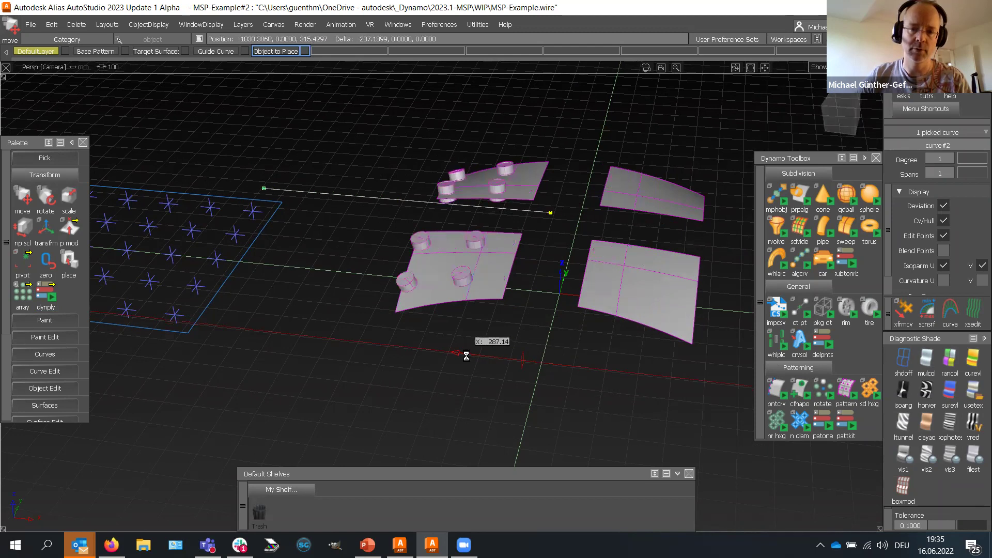
{"action": "mouse_move", "coordinate": [548, 377]}
{"action": "middle_mouse_down"}
{"action": "mouse_move", "coordinate": [570, 343]}
{"action": "mouse_move", "coordinate": [561, 339]}
{"action": "mouse_move", "coordinate": [557, 372]}
{"action": "middle_mouse_up"}
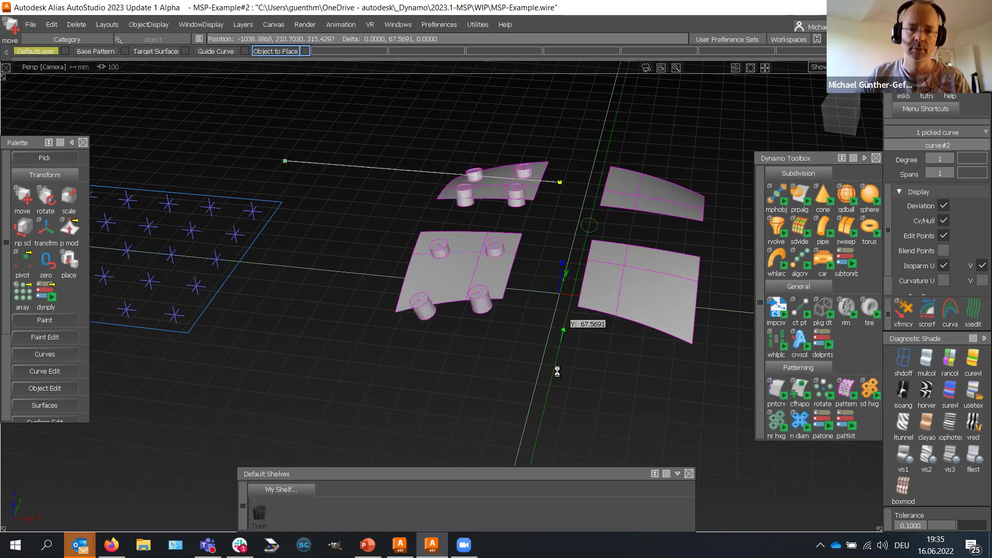
{"action": "left_click_drag", "start_coordinate": [646, 460], "coordinate": [594, 377], "text": "alt+shift"}
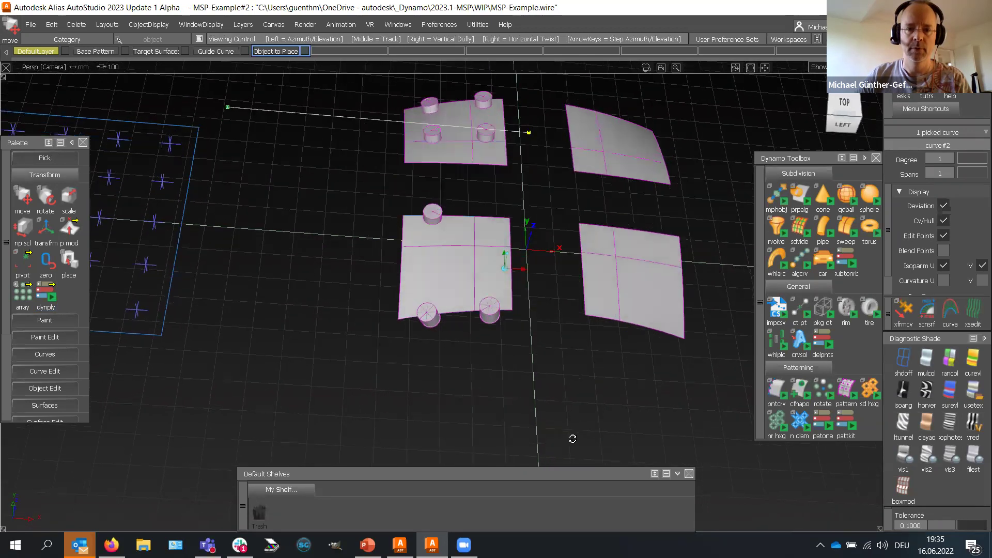
{"action": "left_click_drag", "start_coordinate": [572, 438], "coordinate": [541, 312], "text": "alt+shift"}
{"action": "mouse_move", "coordinate": [549, 289]}
{"action": "middle_mouse_down"}
{"action": "mouse_move", "coordinate": [538, 270]}
{"action": "mouse_move", "coordinate": [539, 290]}
{"action": "middle_mouse_up"}
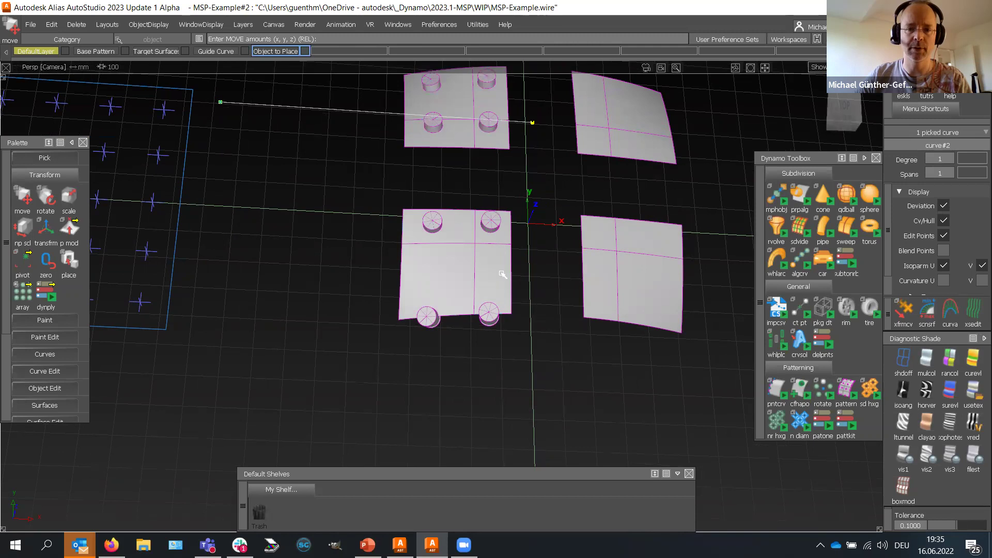
Step: Delete the placed cylinders and examine the trimmed holes in the curved surfaces
{"action": "key", "text": "Escape"}
{"action": "left_click_drag", "start_coordinate": [556, 312], "coordinate": [498, 312], "text": "alt+shift"}
{"action": "left_click", "coordinate": [498, 307]}
{"action": "key", "text": "Delete"}
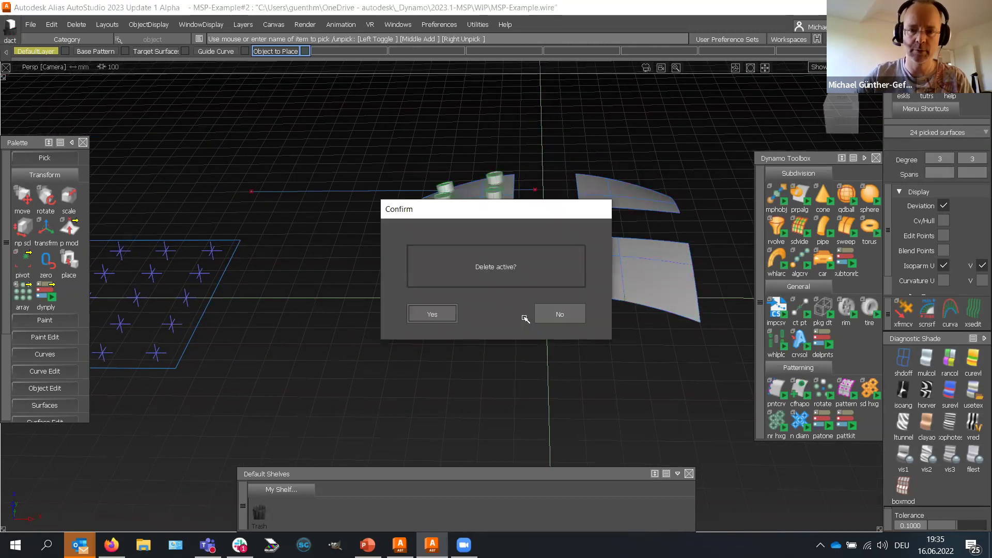
{"action": "key", "text": "Return"}
{"action": "left_click_drag", "start_coordinate": [525, 317], "coordinate": [552, 319], "text": "alt+shift"}
{"action": "middle_click_drag", "start_coordinate": [552, 319], "coordinate": [559, 299], "text": "alt+shift"}
{"action": "scroll", "coordinate": [539, 272], "scroll_direction": "down", "scroll_amount": 5}
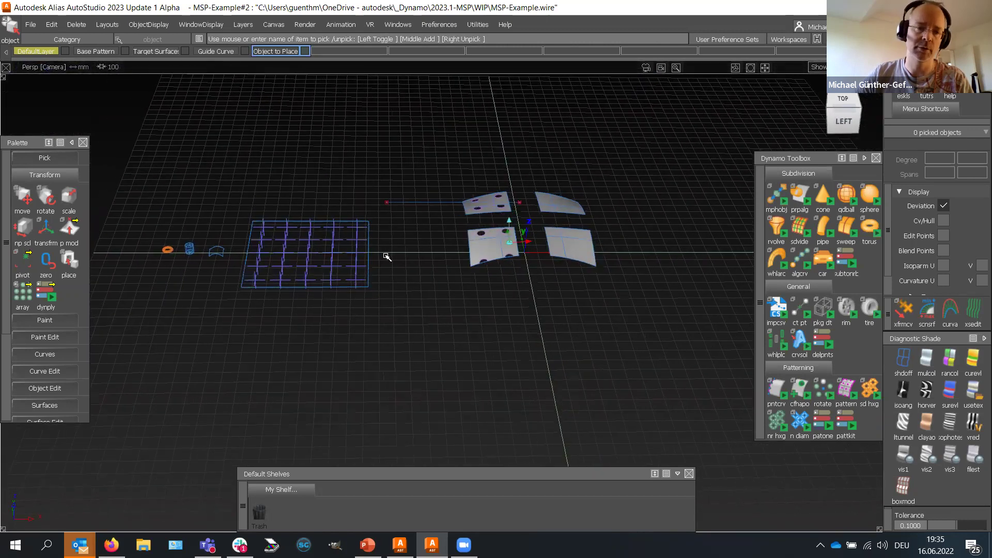
{"action": "left_click_drag", "start_coordinate": [474, 216], "coordinate": [502, 258], "text": "alt+shift"}
{"action": "scroll", "coordinate": [501, 258], "scroll_direction": "up", "scroll_amount": 3}
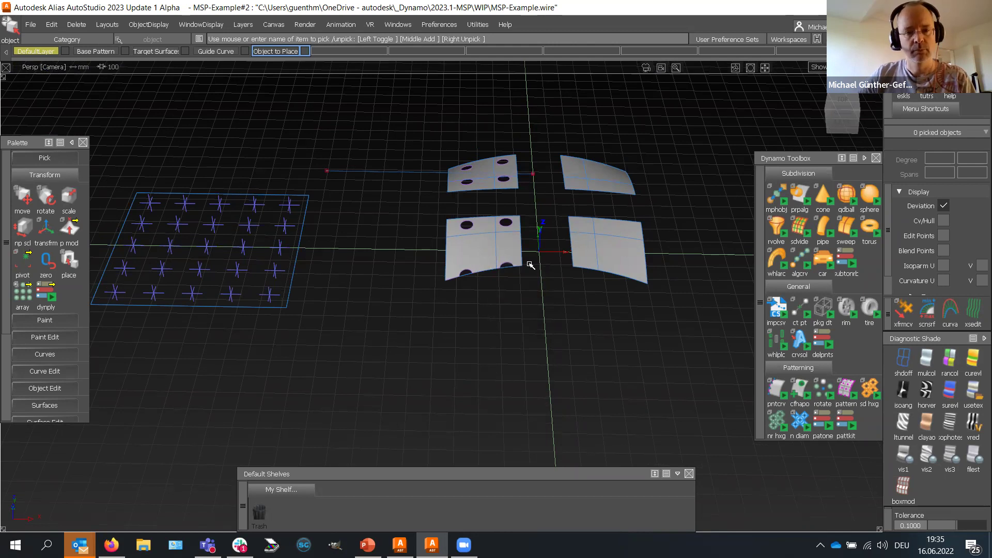
{"action": "left_click_drag", "start_coordinate": [500, 288], "coordinate": [508, 322], "text": "alt+shift"}
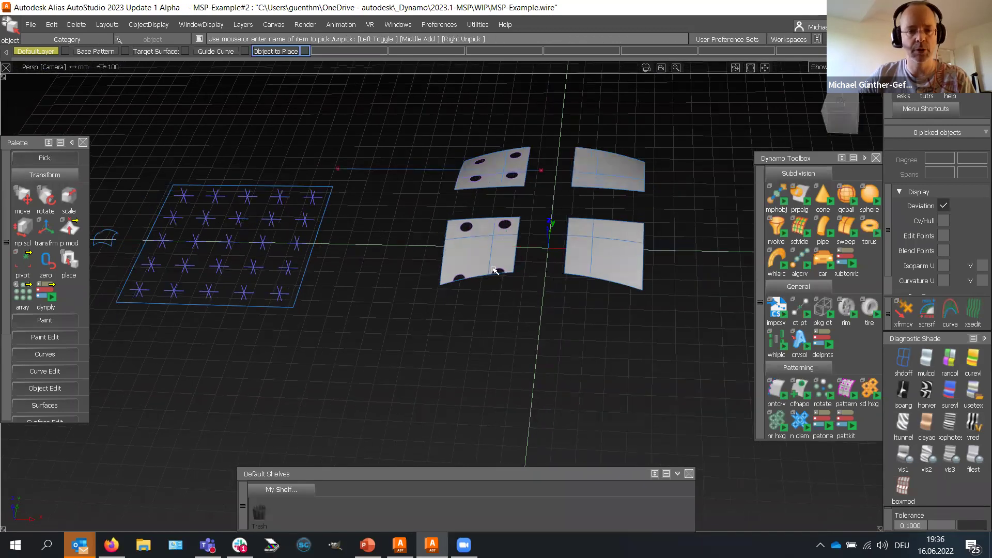
Step: Undo the deletion of the placed cylinders
{"action": "left_click_drag", "start_coordinate": [527, 323], "coordinate": [478, 358], "text": "alt+shift"}
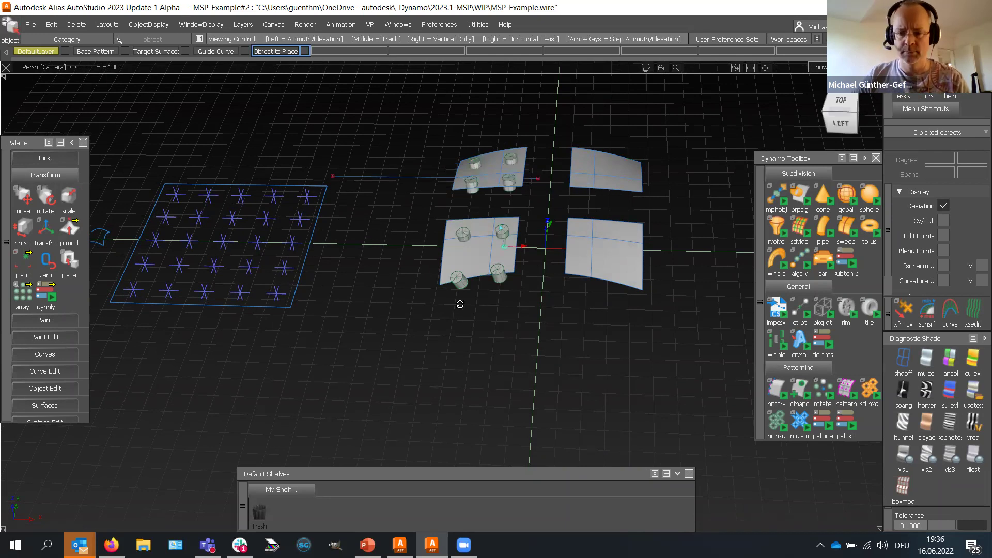
{"action": "left_click_drag", "start_coordinate": [459, 304], "coordinate": [466, 303], "text": "alt+shift"}
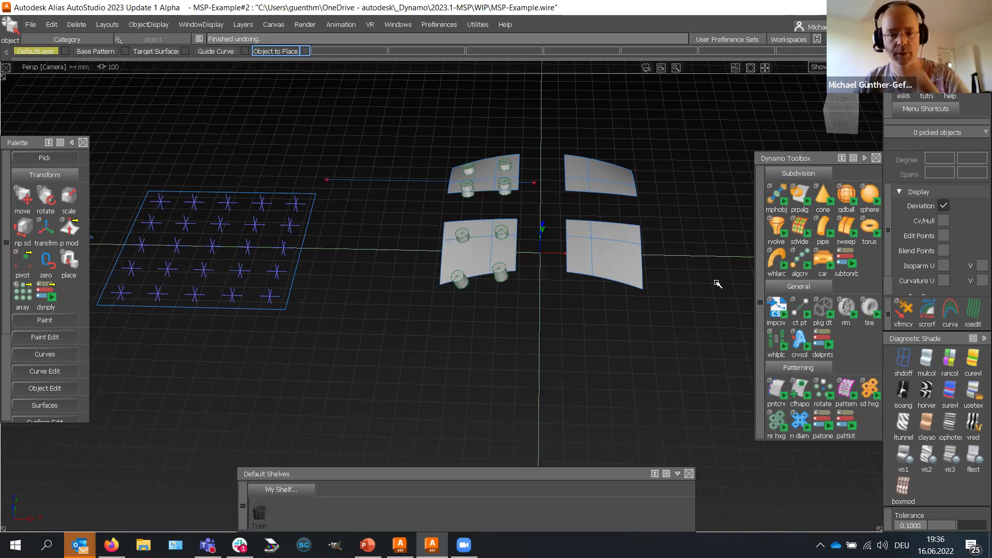
{"action": "left_click_drag", "start_coordinate": [563, 246], "coordinate": [641, 305], "text": "alt+shift"}
{"action": "key", "text": "ctrl+z"}
Step: Start a new session, deleting all existing stages
{"action": "left_click", "coordinate": [30, 24]}
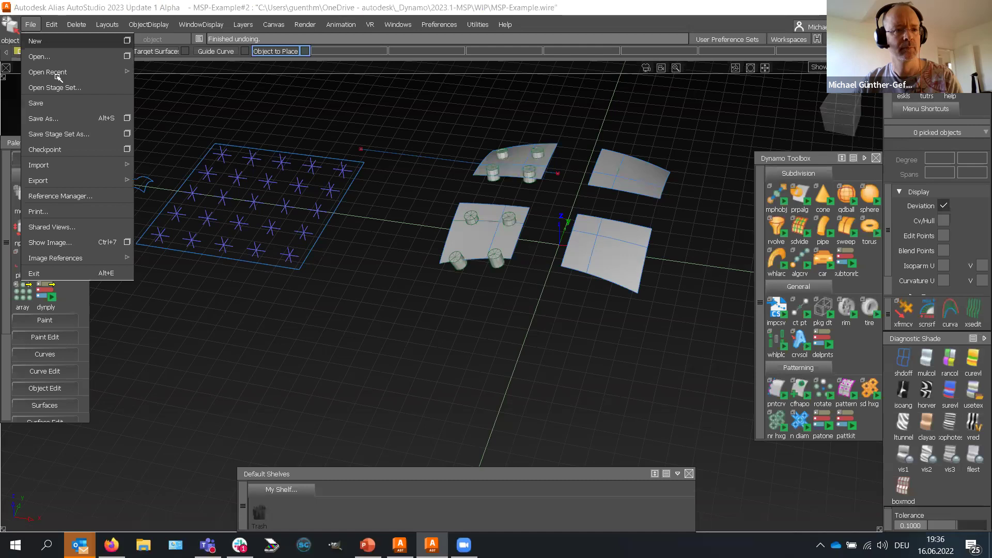
{"action": "left_click", "coordinate": [36, 40]}
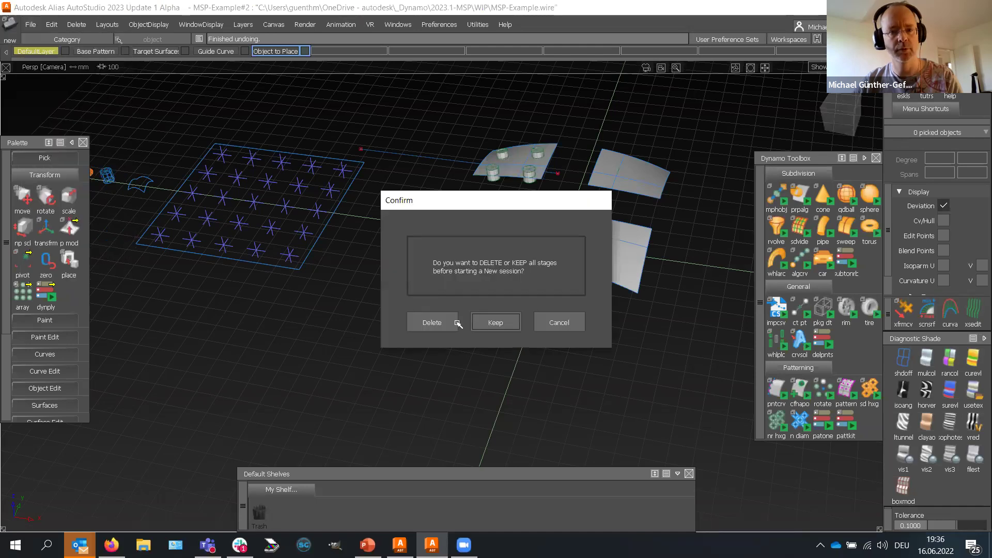
{"action": "left_click", "coordinate": [458, 324]}
{"action": "left_click_drag", "start_coordinate": [458, 324], "coordinate": [672, 305], "text": "alt+shift"}
Step: Build a rim with the DP-Rim-Support-and-Radial-Scaling script, using radius 600, width 300 and 6 sectors, and give it multi-colour shading
{"action": "left_click", "coordinate": [848, 308]}
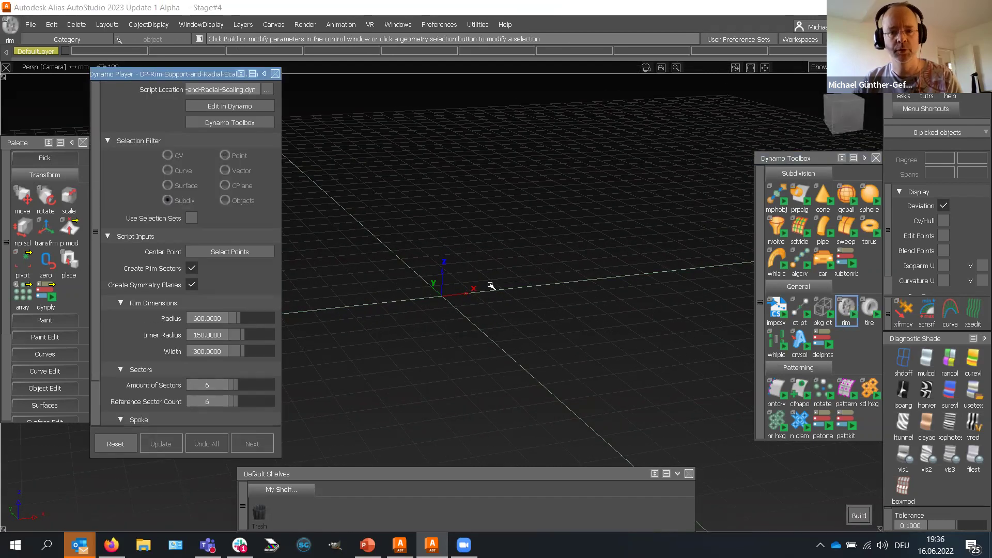
{"action": "key", "text": "Return"}
{"action": "left_click_drag", "start_coordinate": [456, 312], "coordinate": [938, 367], "text": "alt+shift"}
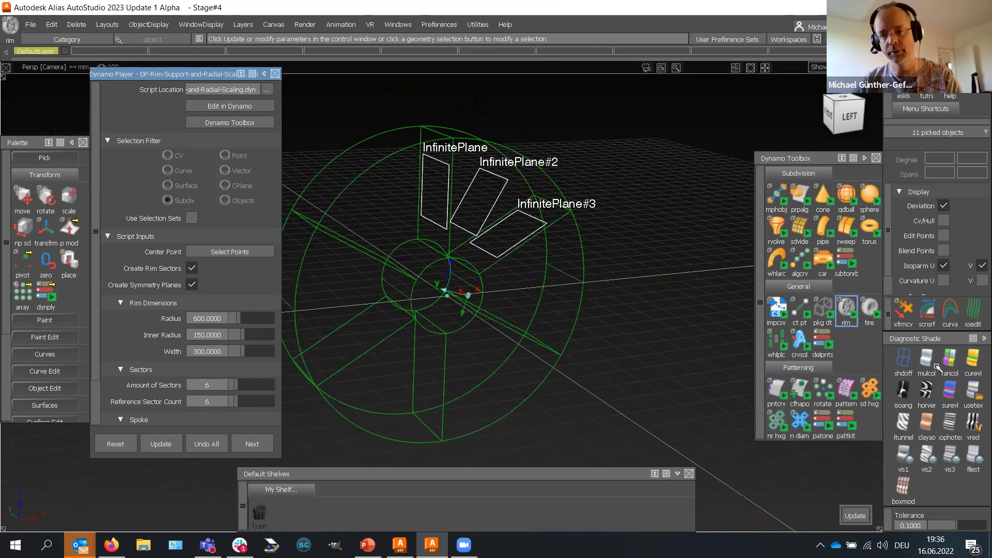
{"action": "left_click", "coordinate": [936, 365]}
{"action": "left_click_drag", "start_coordinate": [578, 343], "coordinate": [505, 306], "text": "alt+shift"}
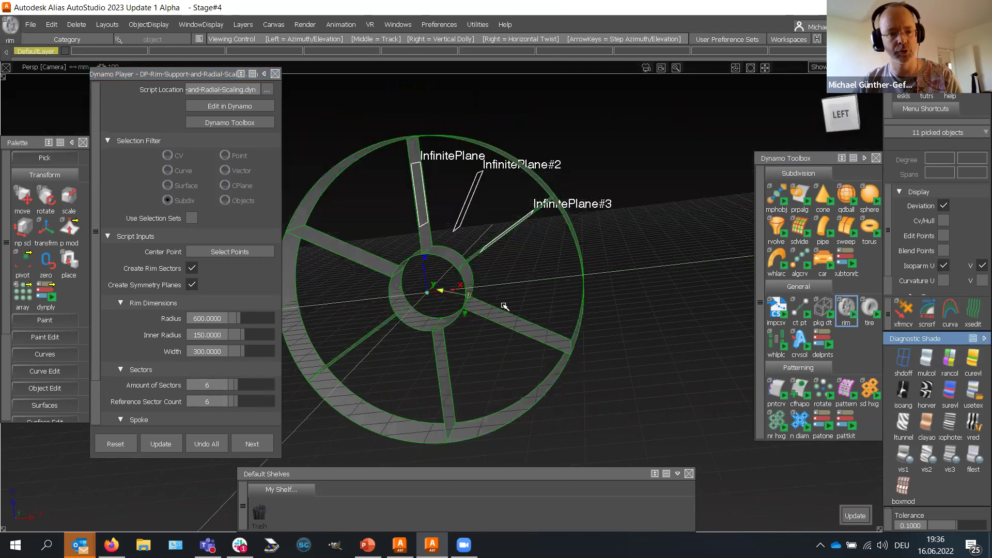
Step: Set the rim's inner radius to 100 and turn on automatic updating for the rim script
{"action": "left_click_drag", "start_coordinate": [244, 336], "coordinate": [241, 336]}
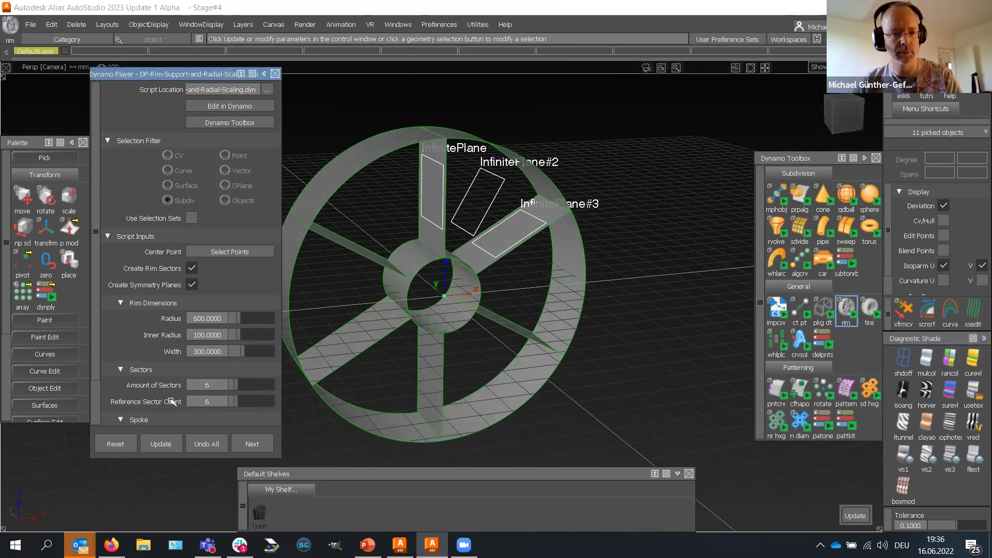
{"action": "scroll", "coordinate": [172, 402], "scroll_direction": "down", "scroll_amount": 3}
{"action": "left_click", "coordinate": [194, 417]}
{"action": "left_click_drag", "start_coordinate": [496, 332], "coordinate": [248, 333], "text": "alt+shift"}
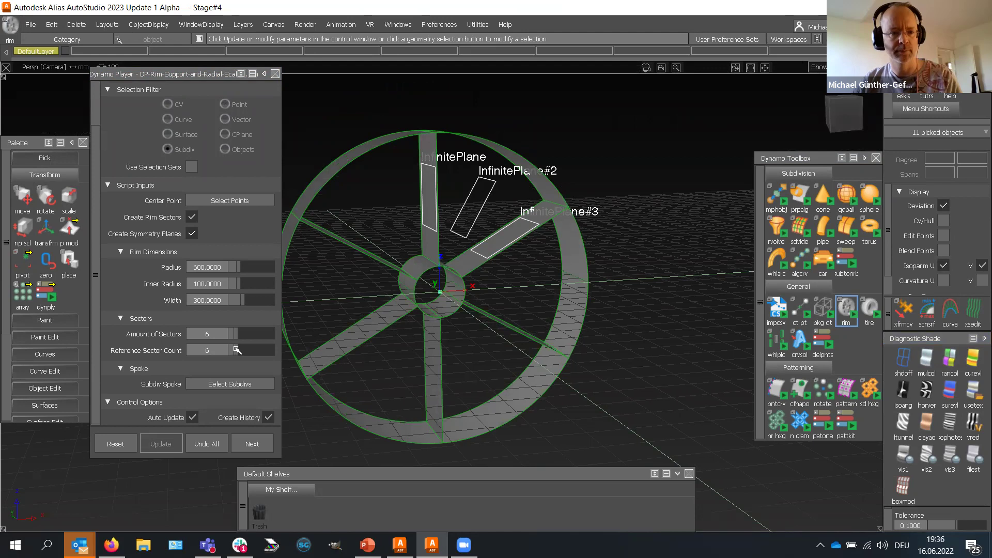
Step: Set the rim's amount of sectors to 8 with a reference sector count of 6, and disable the symmetry planes
{"action": "left_click_drag", "start_coordinate": [237, 350], "coordinate": [241, 351]}
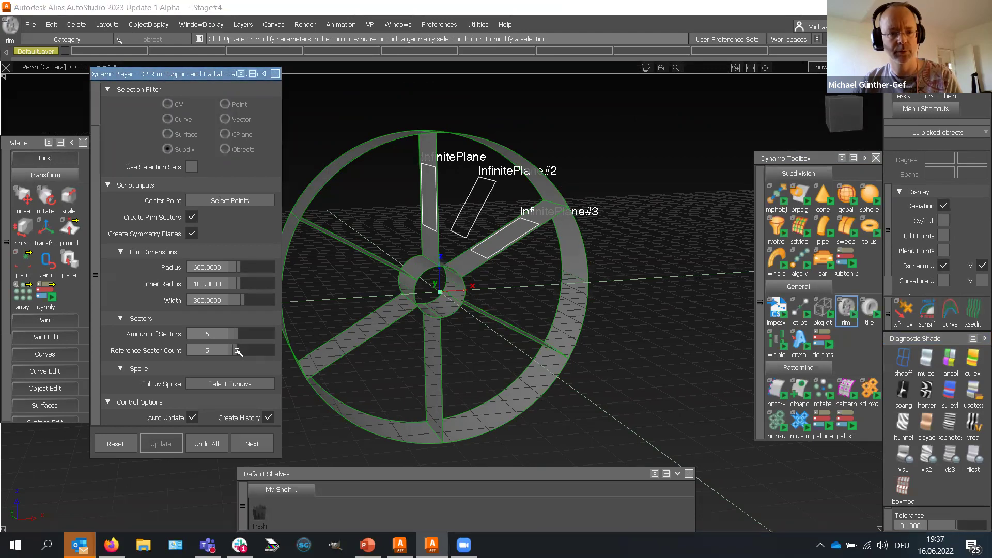
{"action": "left_click_drag", "start_coordinate": [252, 337], "coordinate": [239, 334]}
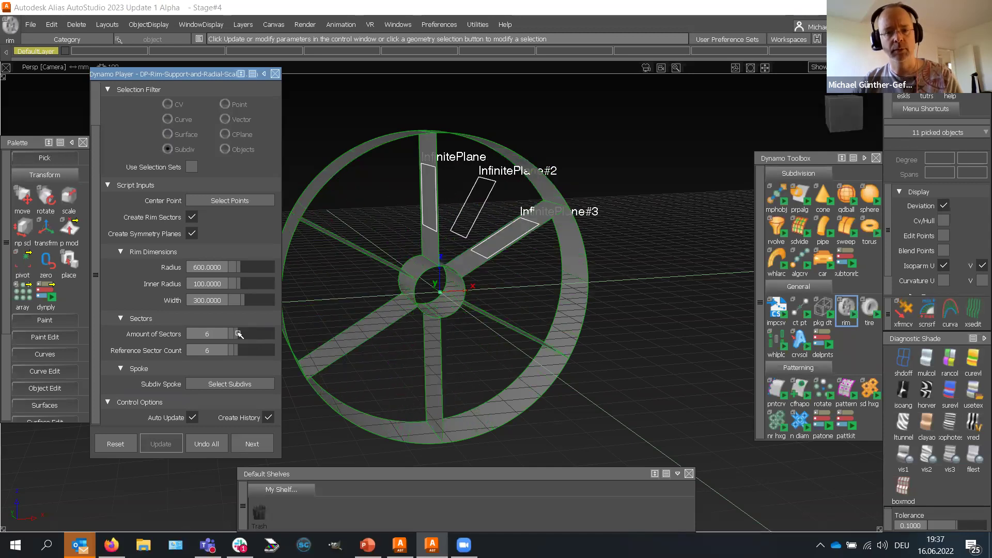
{"action": "left_click_drag", "start_coordinate": [487, 343], "coordinate": [509, 319], "text": "alt+shift"}
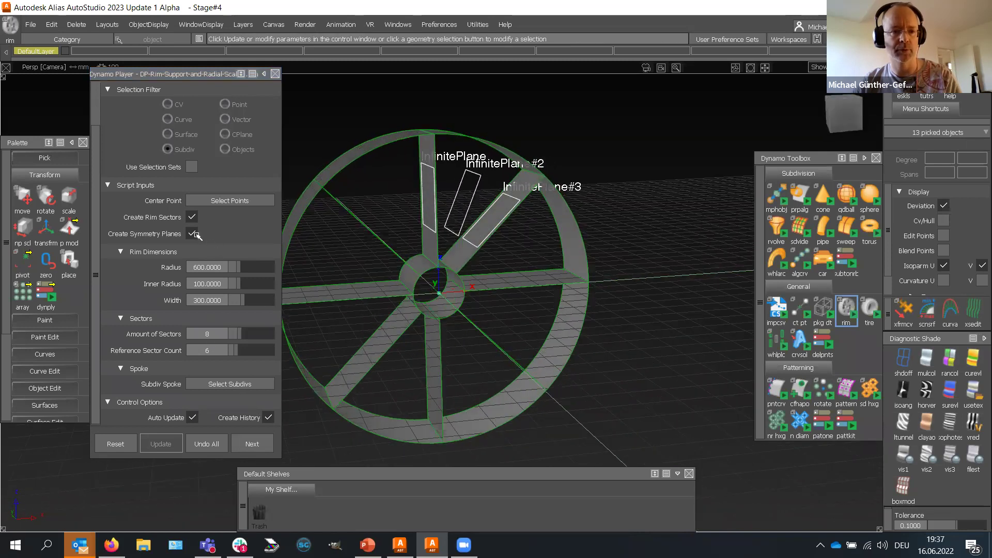
{"action": "left_click_drag", "start_coordinate": [515, 269], "coordinate": [482, 186], "text": "alt+shift"}
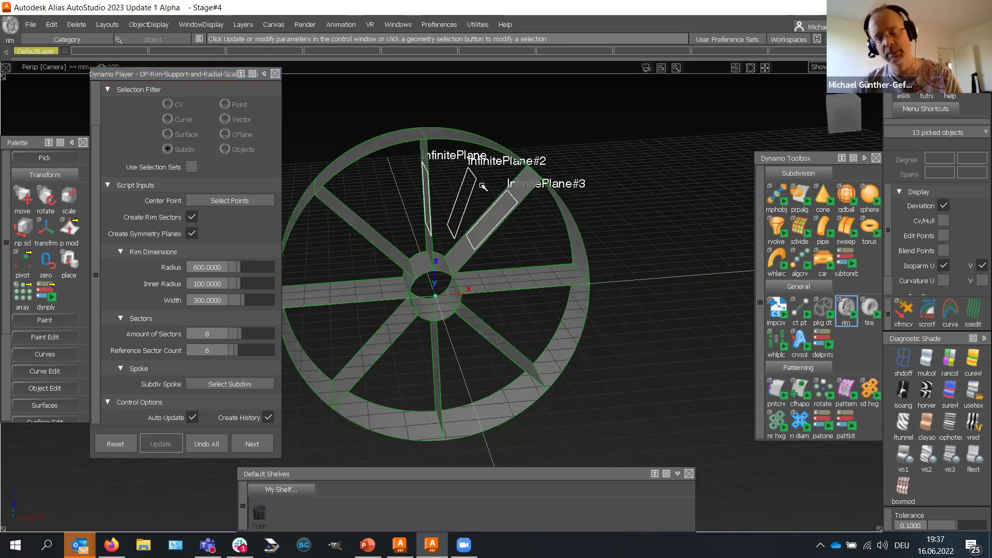
{"action": "left_click_drag", "start_coordinate": [467, 234], "coordinate": [331, 215], "text": "alt+shift"}
{"action": "left_click_drag", "start_coordinate": [438, 211], "coordinate": [398, 206], "text": "alt+shift"}
{"action": "left_click", "coordinate": [190, 234]}
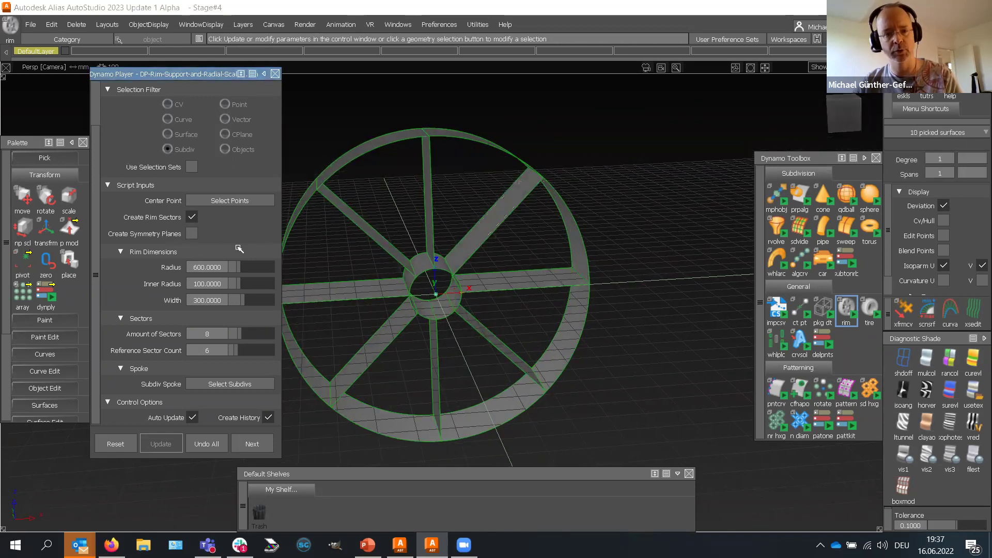
Step: In the left orthographic view, draw a three-CV curve from just inside the outer rim to the middle of the sector beside the vertical spoke
{"action": "left_click_drag", "start_coordinate": [355, 294], "coordinate": [549, 299], "text": "alt+shift"}
{"action": "key", "text": "Escape"}
{"action": "left_click_drag", "start_coordinate": [533, 241], "coordinate": [577, 253], "text": "alt+shift"}
{"action": "left_click", "coordinate": [846, 114], "text": "alt+shift"}
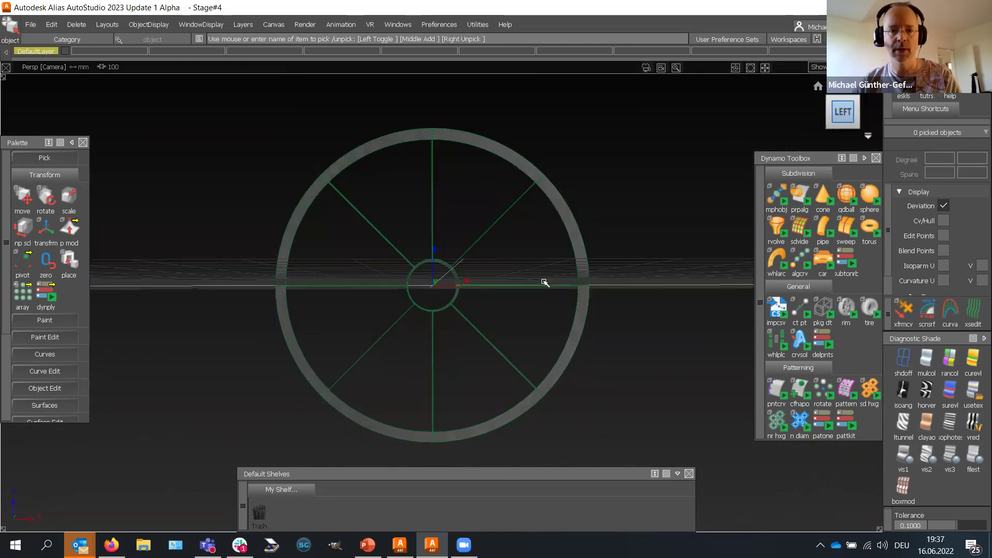
{"action": "middle_click_drag", "start_coordinate": [480, 239], "coordinate": [344, 250], "text": "alt+shift"}
{"action": "left_click", "coordinate": [37, 357]}
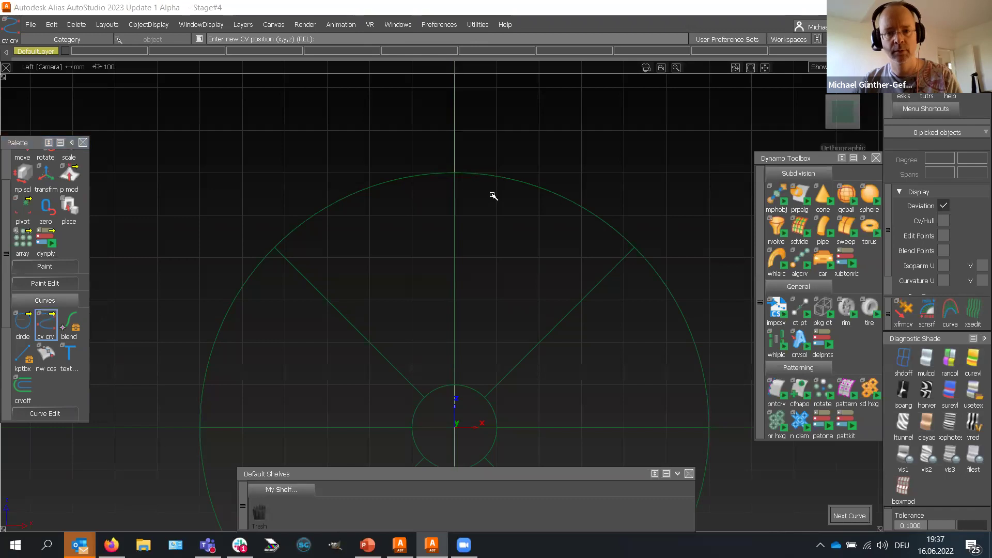
{"action": "left_click", "coordinate": [490, 189]}
{"action": "left_click", "coordinate": [492, 236]}
{"action": "left_click", "coordinate": [518, 266]}
{"action": "left_click", "coordinate": [529, 283]}
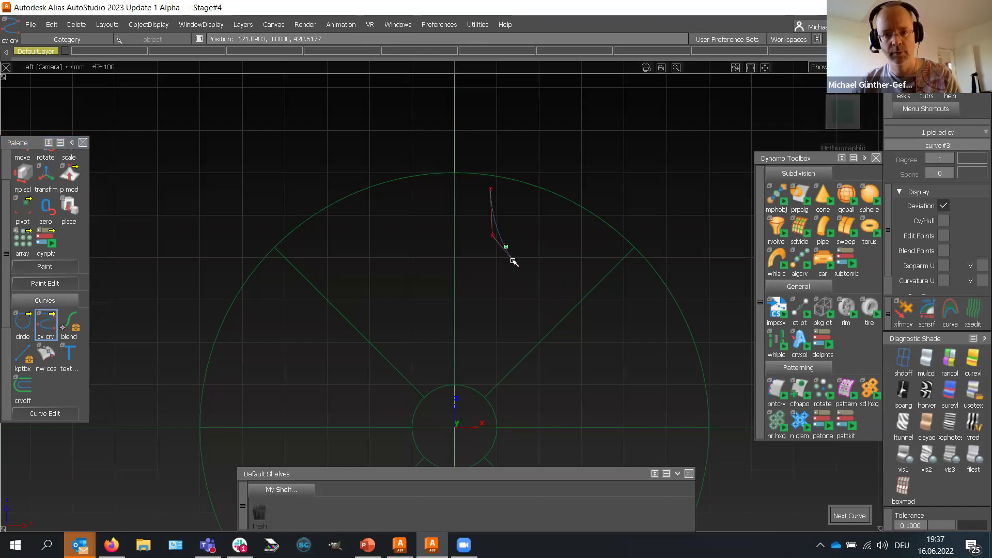
{"action": "key", "text": "ctrl+z"}
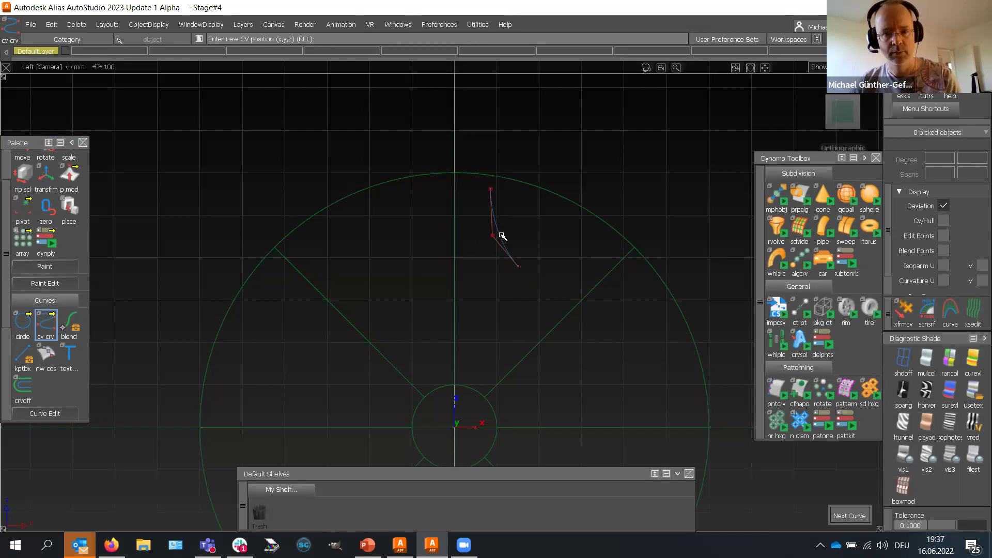
Step: Draw two more three-CV curves from the first curve's inner end, one towards the diagonal spoke's outer end and one towards the hub
{"action": "left_click", "coordinate": [518, 266]}
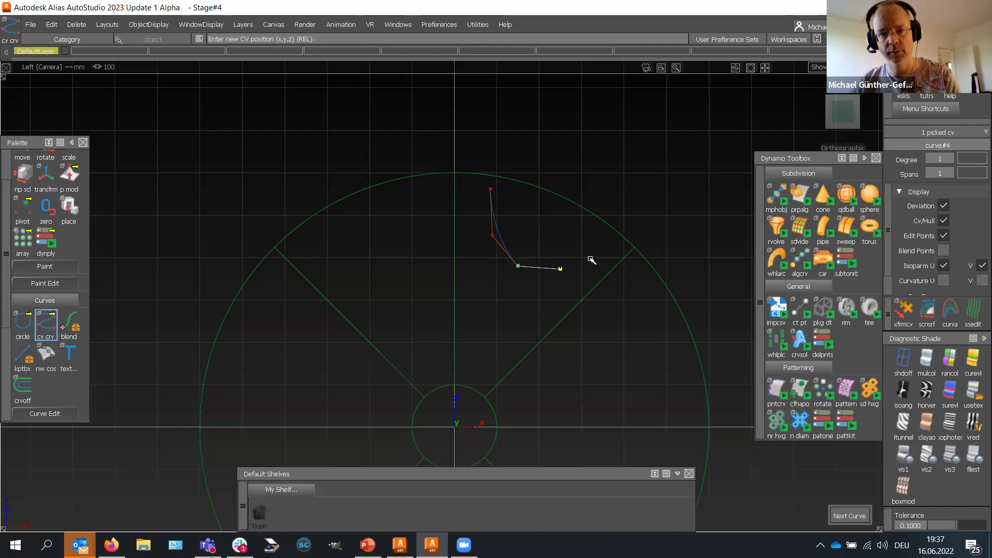
{"action": "left_click", "coordinate": [610, 245]}
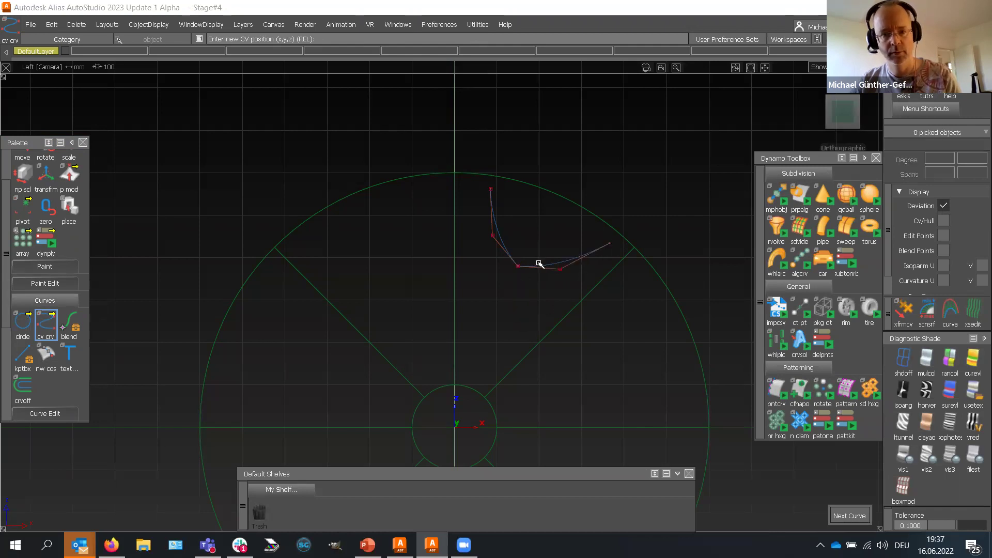
{"action": "left_click", "coordinate": [537, 268]}
{"action": "left_click_drag", "start_coordinate": [537, 268], "coordinate": [510, 270]}
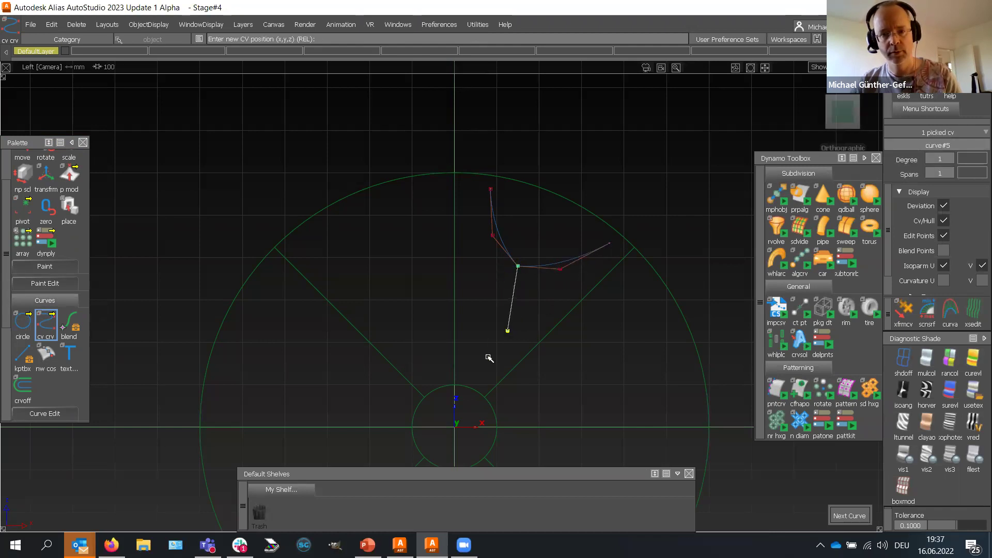
{"action": "left_click", "coordinate": [476, 381]}
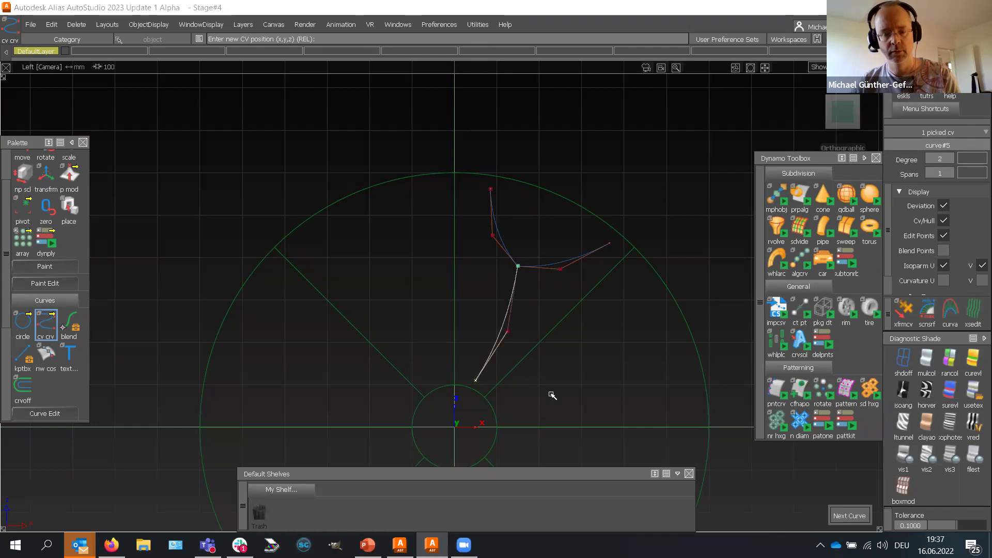
Step: Pick the three branching curves and build a subdivision pipe along them with the DP-Subdiv-Pipe script
{"action": "mouse_move", "coordinate": [563, 341]}
{"action": "left_mouse_down", "text": "alt+shift"}
{"action": "mouse_move", "coordinate": [564, 323]}
{"action": "mouse_move", "coordinate": [549, 321]}
{"action": "left_mouse_up", "text": "alt+shift"}
{"action": "left_click_drag", "start_coordinate": [514, 276], "coordinate": [532, 285], "text": "ctrl+shift"}
{"action": "middle_click_drag", "start_coordinate": [494, 287], "coordinate": [497, 263], "text": "ctrl+shift"}
{"action": "left_click_drag", "start_coordinate": [492, 289], "coordinate": [602, 365], "text": "alt+shift"}
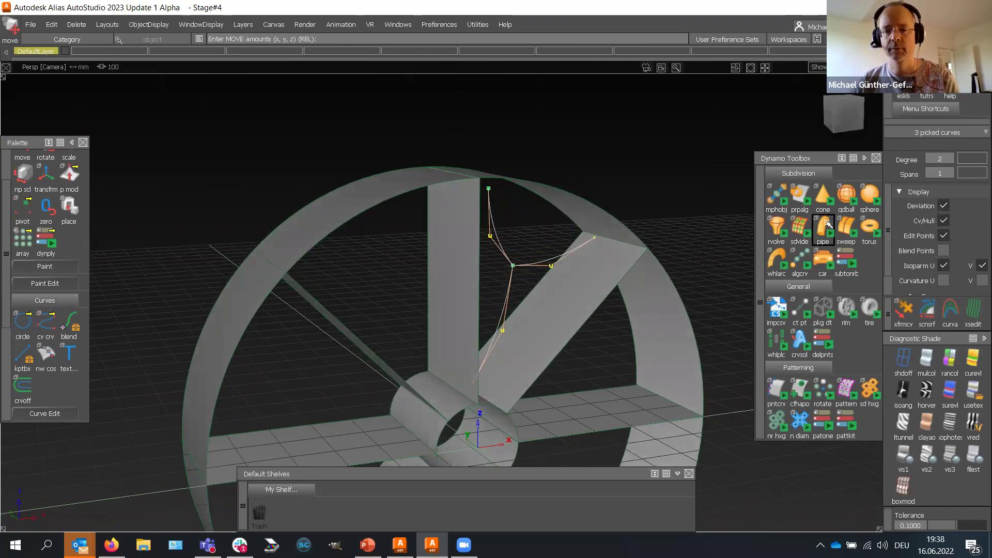
{"action": "left_click", "coordinate": [827, 223]}
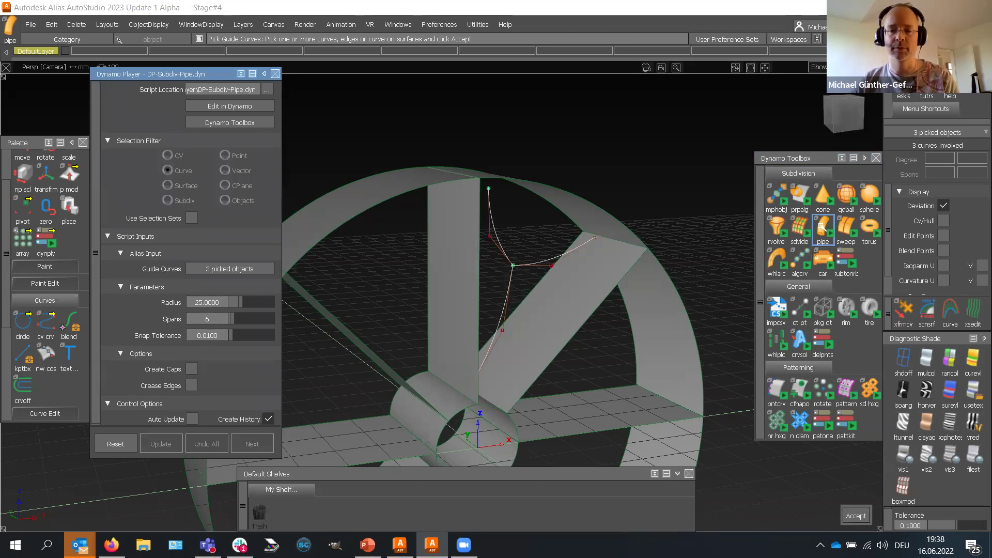
{"action": "key", "text": "Return"}
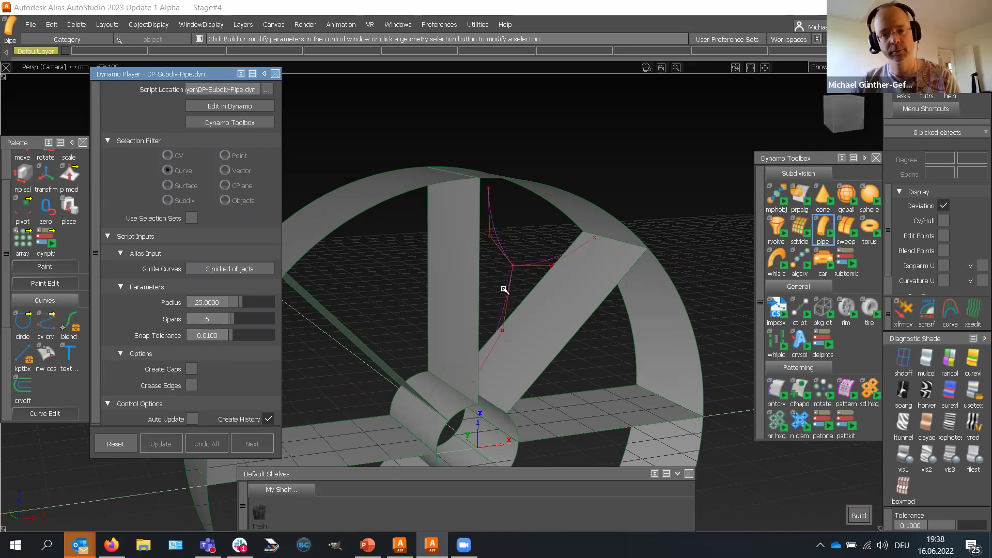
{"action": "key", "text": "Return"}
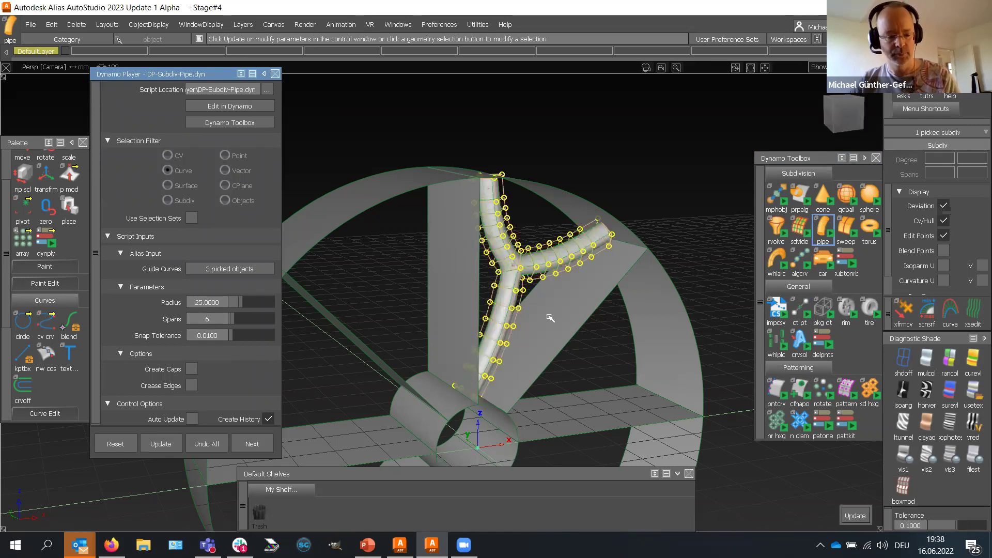
Step: Set the subdivision pipe's radius to 15, update it and clear the selection
{"action": "left_click_drag", "start_coordinate": [542, 320], "coordinate": [299, 285], "text": "alt+shift"}
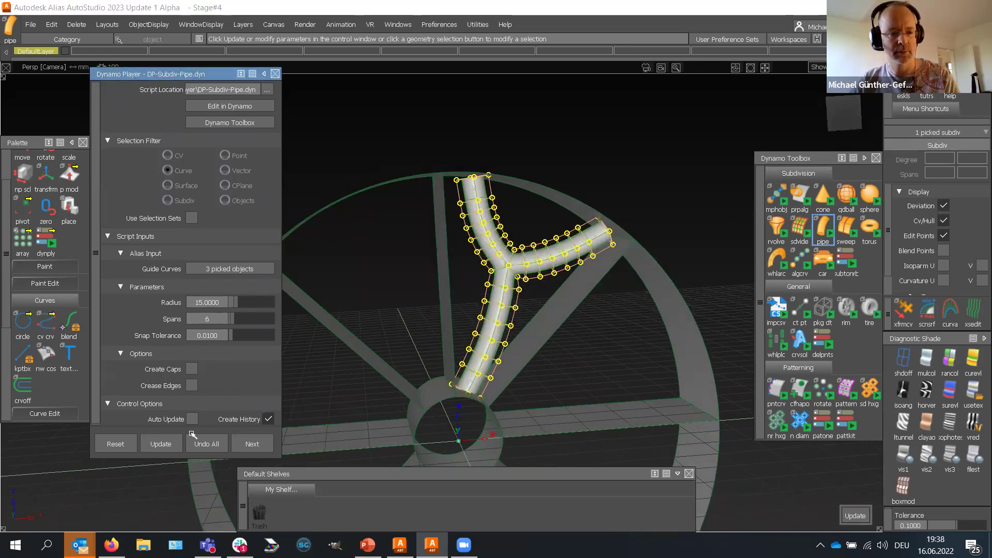
{"action": "left_click", "coordinate": [161, 444]}
{"action": "mouse_move", "coordinate": [622, 377]}
{"action": "left_mouse_down", "text": "alt+shift"}
{"action": "mouse_move", "coordinate": [600, 325]}
{"action": "mouse_move", "coordinate": [613, 334]}
{"action": "mouse_move", "coordinate": [611, 349]}
{"action": "left_mouse_up", "text": "alt+shift"}
{"action": "left_click_drag", "start_coordinate": [611, 349], "coordinate": [625, 316], "text": "ctrl+shift"}
{"action": "mouse_move", "coordinate": [537, 305]}
{"action": "left_mouse_down", "text": "alt+shift"}
{"action": "mouse_move", "coordinate": [477, 284]}
{"action": "mouse_move", "coordinate": [576, 335]}
{"action": "mouse_move", "coordinate": [500, 250]}
{"action": "mouse_move", "coordinate": [504, 259]}
{"action": "mouse_move", "coordinate": [520, 243]}
{"action": "mouse_move", "coordinate": [523, 261]}
{"action": "left_mouse_up", "text": "alt+shift"}
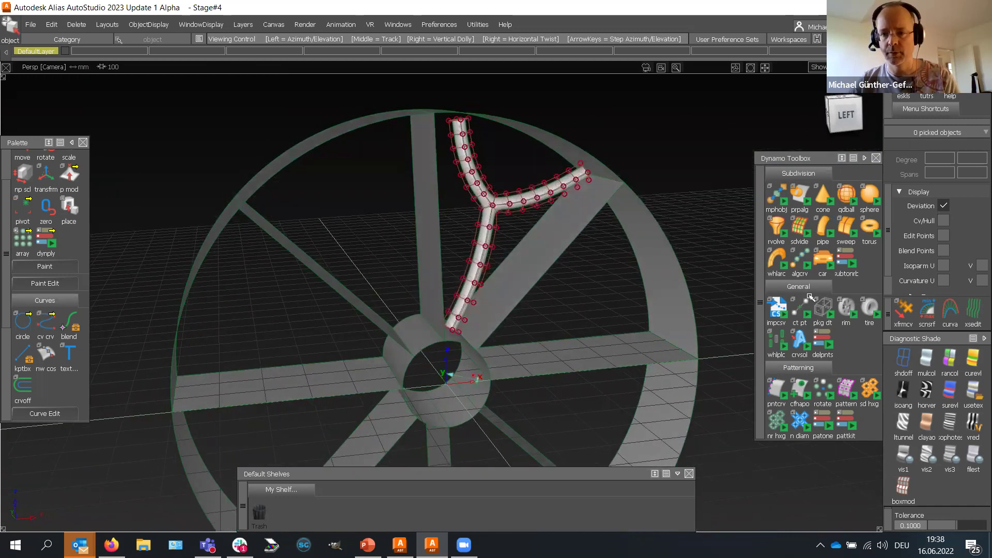
{"action": "left_click_drag", "start_coordinate": [810, 298], "coordinate": [803, 263], "text": "alt+shift"}
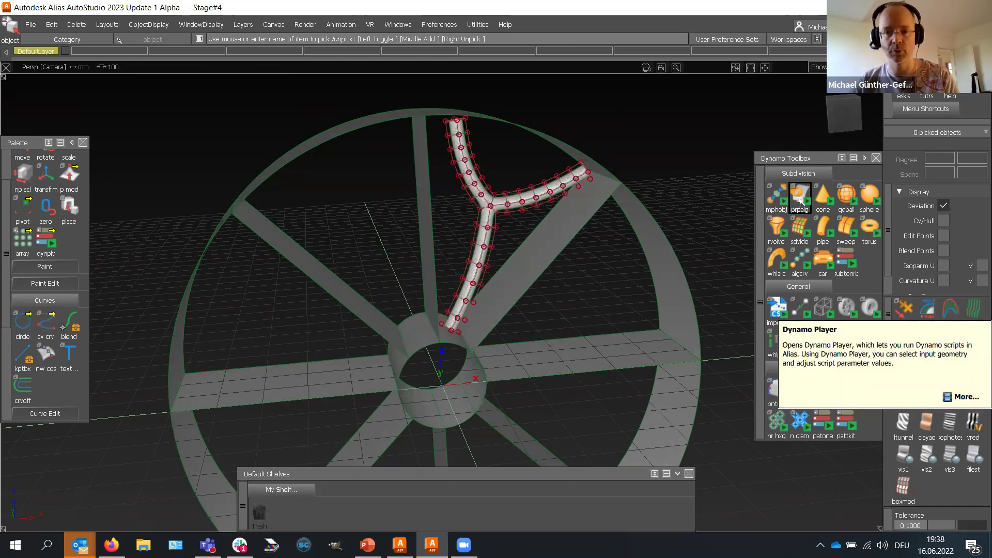
Step: Align the pipe's upper-end CVs to the outer rim surface with DP-Subdiv-Perpendicular-Align, disabling Keep Original and enabling Auto Update
{"action": "left_click", "coordinate": [799, 198]}
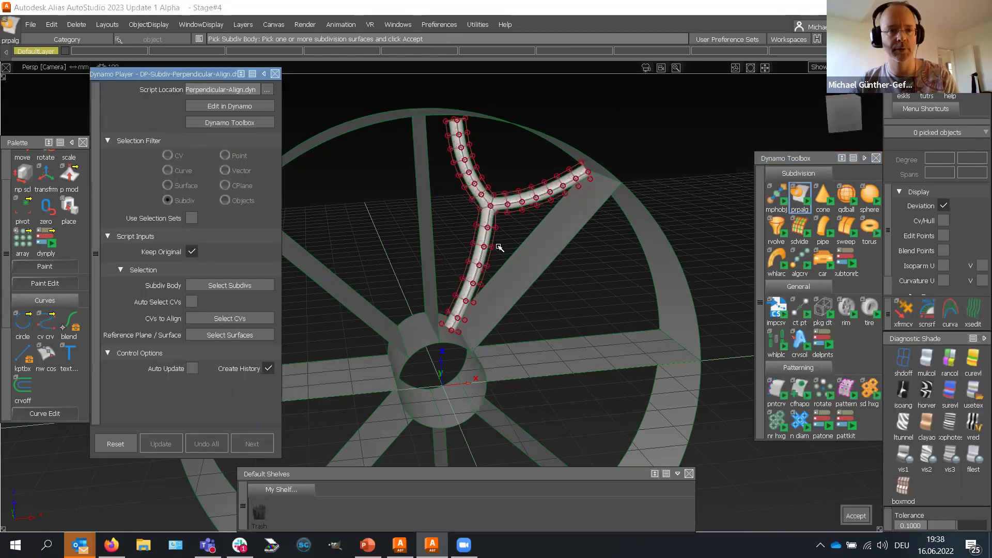
{"action": "left_click", "coordinate": [486, 208]}
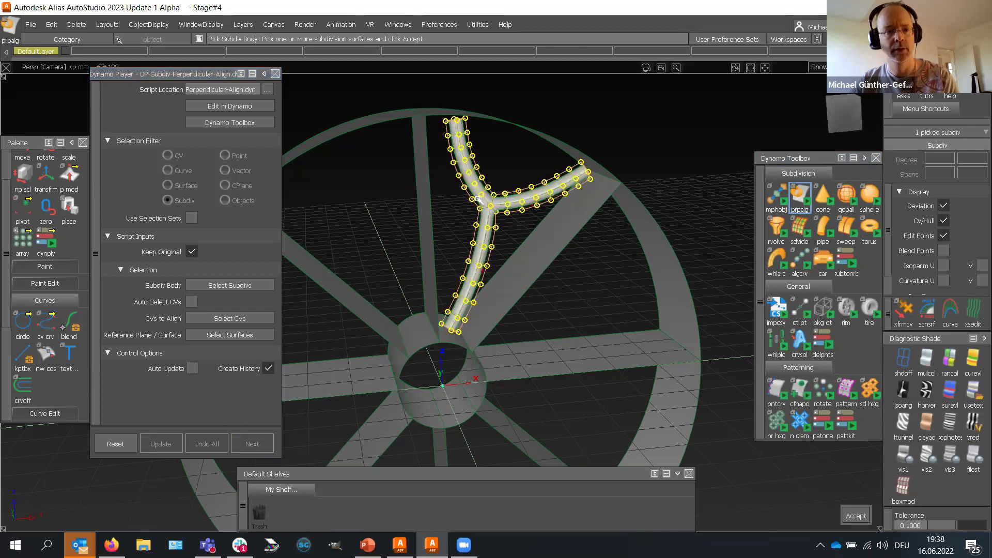
{"action": "key", "text": "space"}
{"action": "left_click_drag", "start_coordinate": [479, 192], "coordinate": [471, 128], "text": "alt+shift"}
{"action": "key", "text": "space"}
{"action": "left_click", "coordinate": [481, 122]}
{"action": "key", "text": "space"}
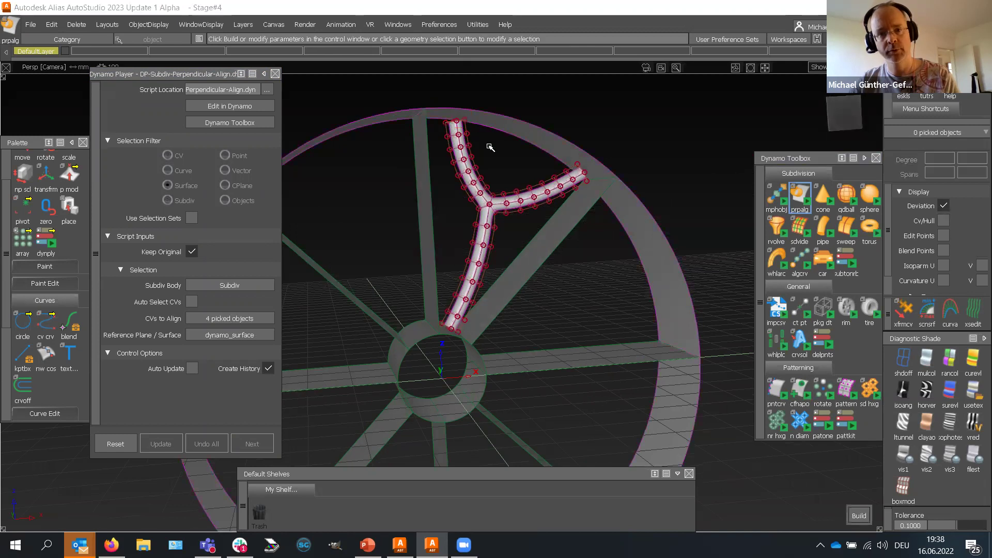
{"action": "key", "text": "space"}
{"action": "left_click_drag", "start_coordinate": [496, 155], "coordinate": [450, 147], "text": "alt+shift"}
{"action": "left_click", "coordinate": [192, 252]}
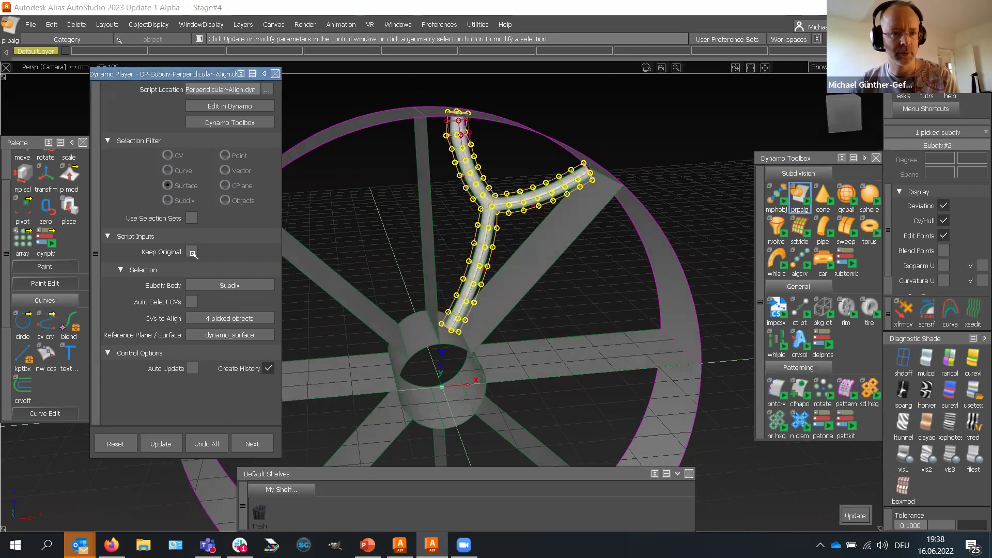
{"action": "left_click", "coordinate": [191, 368]}
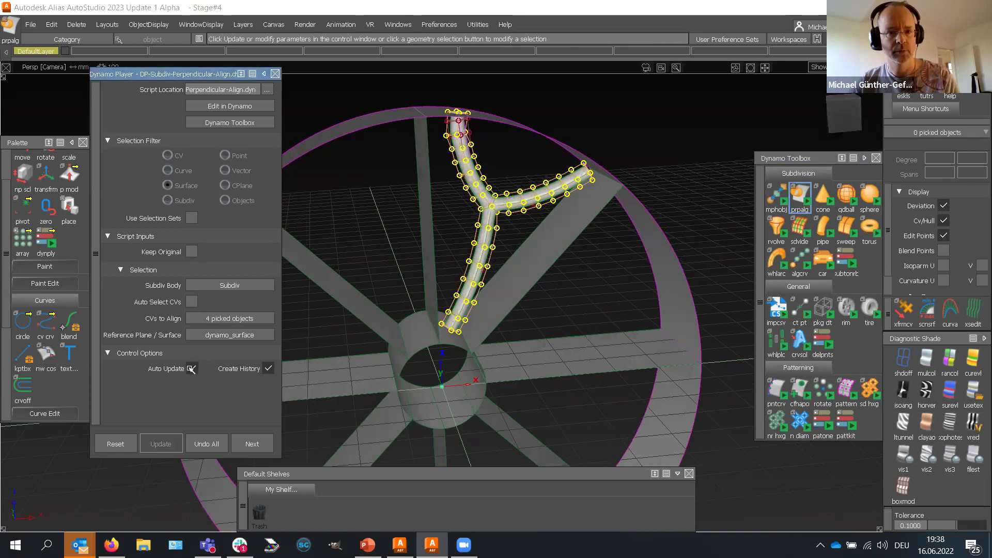
Step: Align the CVs at the end of the pipe's side branch perpendicular to the outer rim surface
{"action": "left_click_drag", "start_coordinate": [465, 181], "coordinate": [464, 128], "text": "alt+shift"}
{"action": "left_click_drag", "start_coordinate": [528, 207], "coordinate": [535, 136], "text": "ctrl+shift"}
{"action": "left_click", "coordinate": [580, 227]}
{"action": "left_click_drag", "start_coordinate": [606, 258], "coordinate": [576, 259], "text": "alt+shift"}
{"action": "key", "text": "Return"}
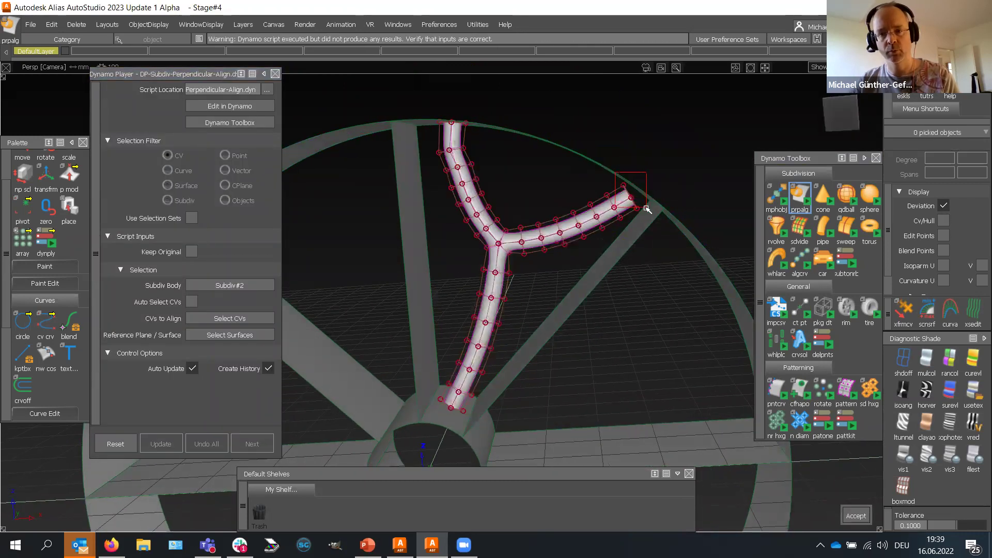
{"action": "left_click_drag", "start_coordinate": [648, 205], "coordinate": [650, 214]}
{"action": "key", "text": "space"}
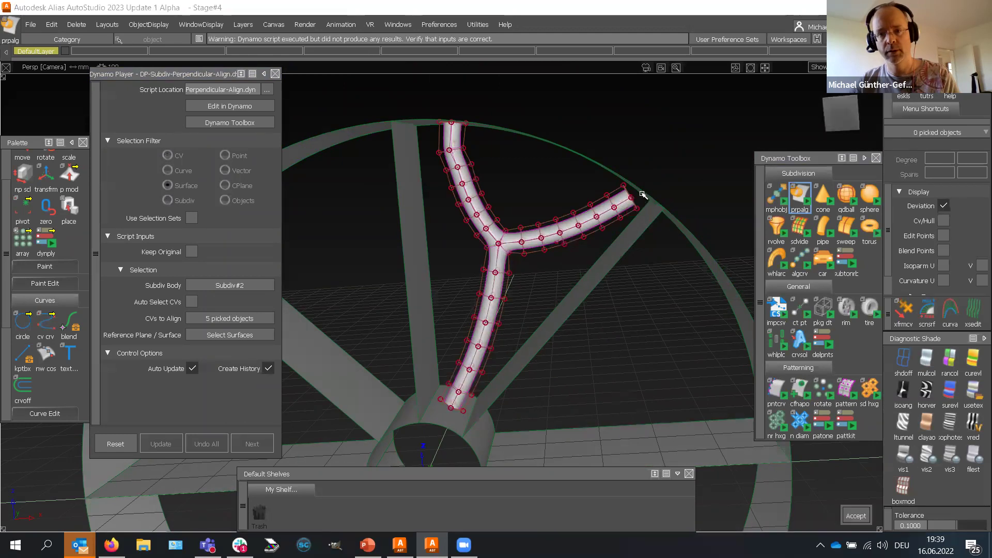
{"action": "left_click", "coordinate": [641, 193]}
{"action": "key", "text": "space"}
Step: Align the CVs at the pipe's lower end perpendicular to the hub surface and exit the alignment script
{"action": "left_click_drag", "start_coordinate": [553, 379], "coordinate": [438, 349], "text": "ctrl+shift"}
{"action": "left_click", "coordinate": [436, 342]}
{"action": "key", "text": "space"}
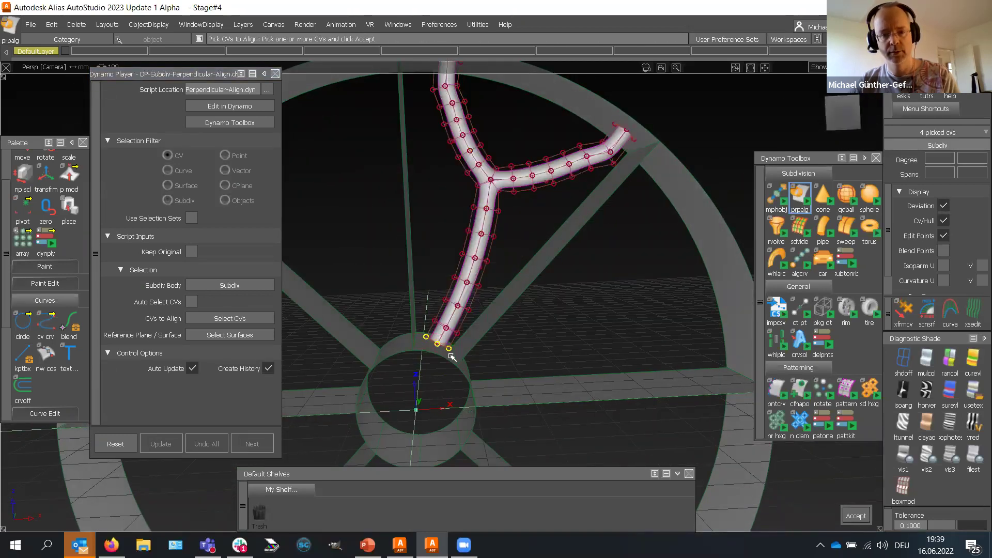
{"action": "key", "text": "space"}
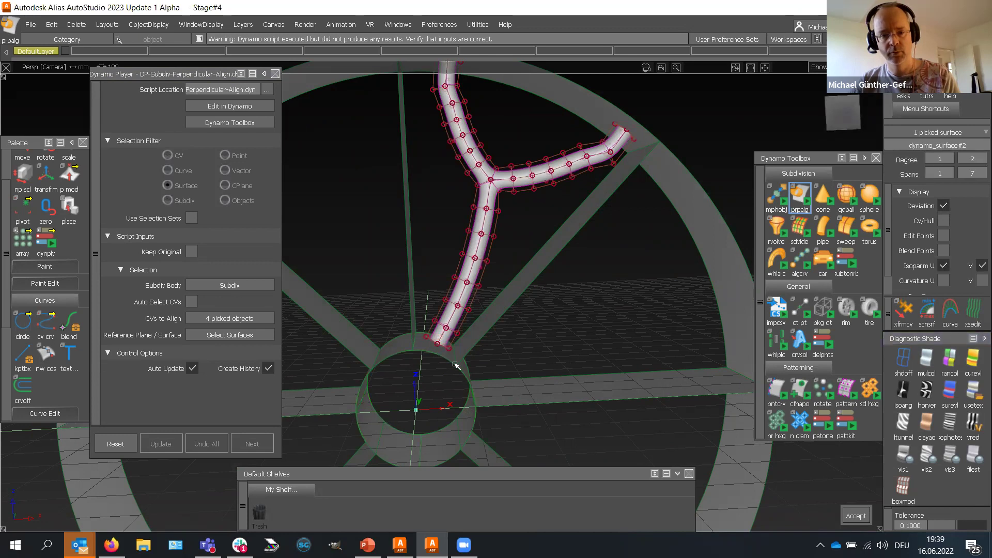
{"action": "left_click", "coordinate": [457, 365]}
{"action": "key", "text": "space"}
{"action": "key", "text": "Escape"}
{"action": "left_click_drag", "start_coordinate": [542, 312], "coordinate": [577, 321], "text": "alt+shift"}
{"action": "right_click_drag", "start_coordinate": [577, 321], "coordinate": [556, 366], "text": "alt+shift"}
{"action": "left_click_drag", "start_coordinate": [556, 365], "coordinate": [525, 276], "text": "alt+shift"}
{"action": "middle_click_drag", "start_coordinate": [523, 274], "coordinate": [502, 283], "text": "alt+shift"}
{"action": "left_click", "coordinate": [495, 270]}
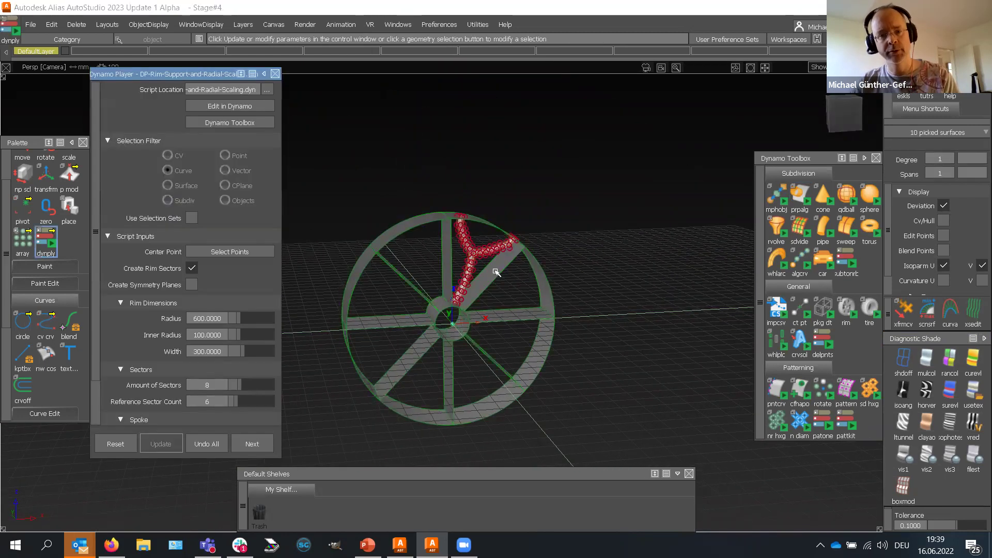
{"action": "right_click_drag", "start_coordinate": [514, 291], "coordinate": [556, 270], "text": "alt+shift"}
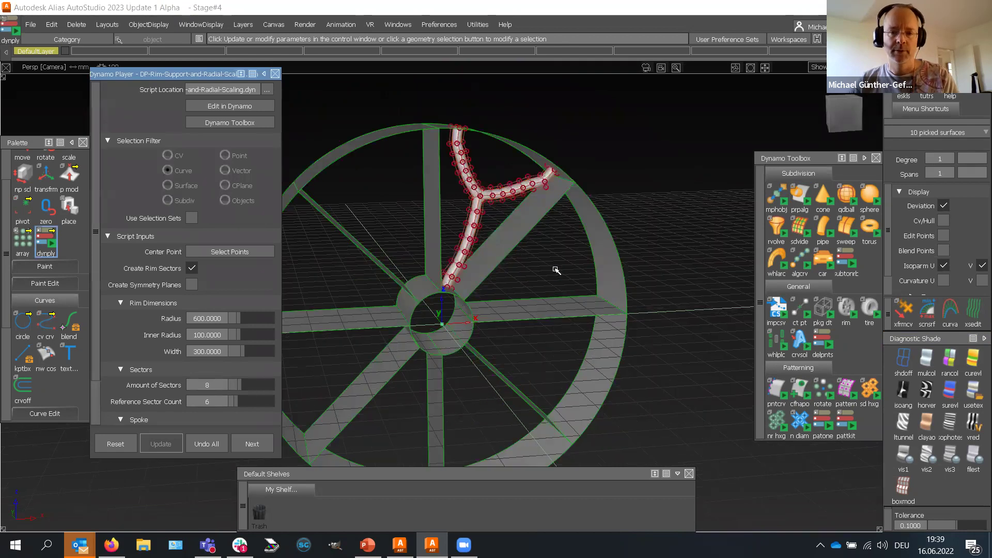
{"action": "left_click_drag", "start_coordinate": [562, 266], "coordinate": [543, 285], "text": "ctrl+shift"}
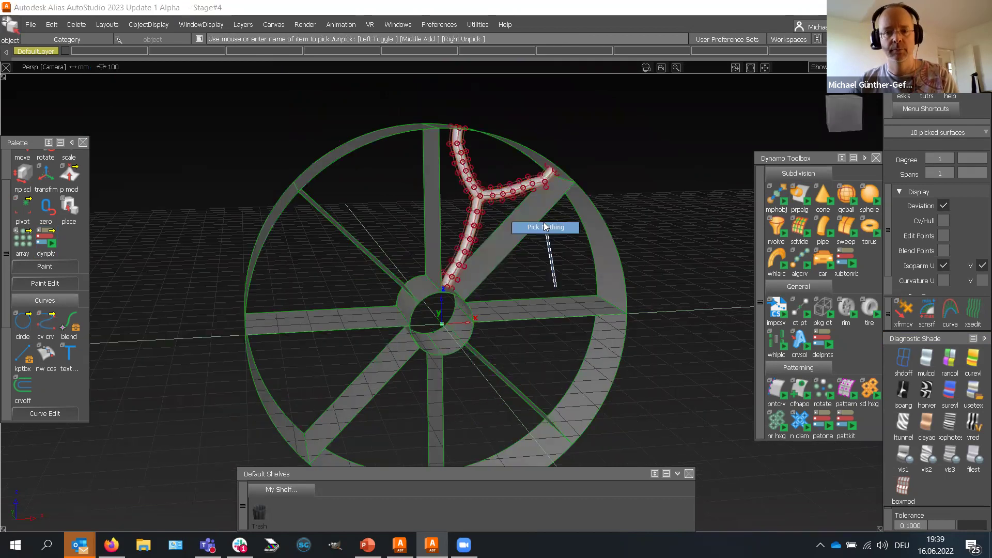
Step: Hide the branching spoke pipe's CVs and reopen the wheel rim's script through its construction history
{"action": "left_click", "coordinate": [478, 201]}
{"action": "left_click", "coordinate": [944, 221]}
{"action": "left_click_drag", "start_coordinate": [645, 264], "coordinate": [580, 219], "text": "ctrl+shift"}
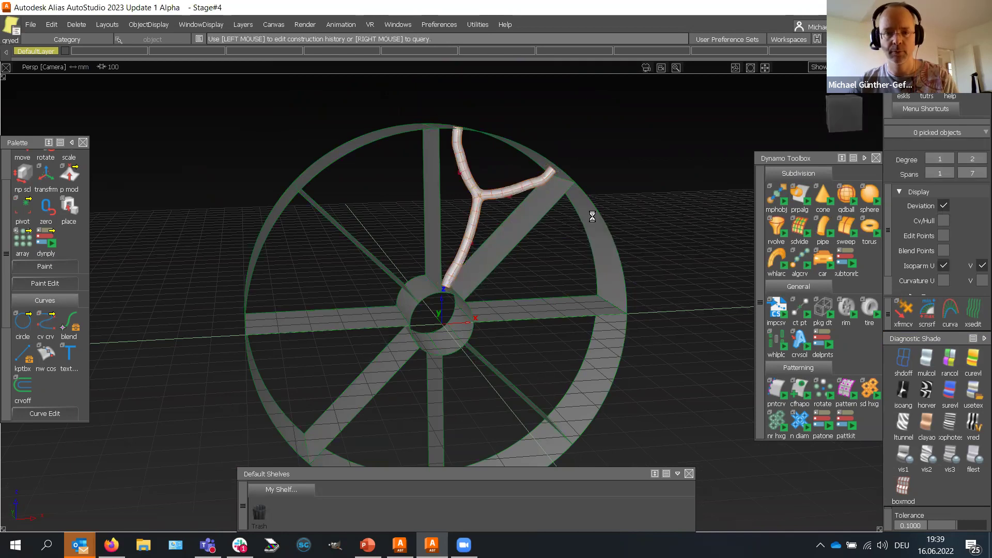
{"action": "left_click", "coordinate": [592, 217]}
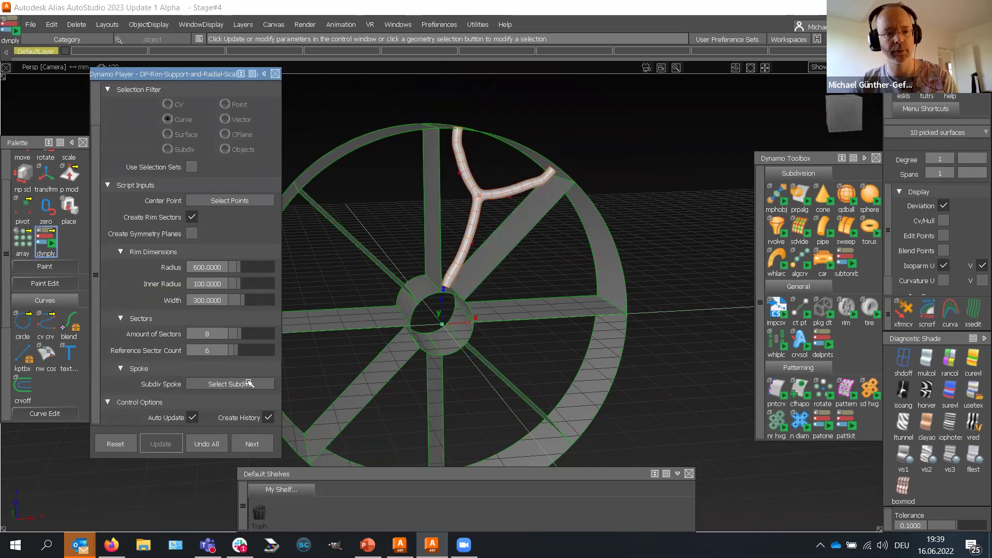
Step: Set the rim script's Reference Sector Count to 8 and assign the branching pipe as its Subdiv Spoke
{"action": "left_click", "coordinate": [249, 383]}
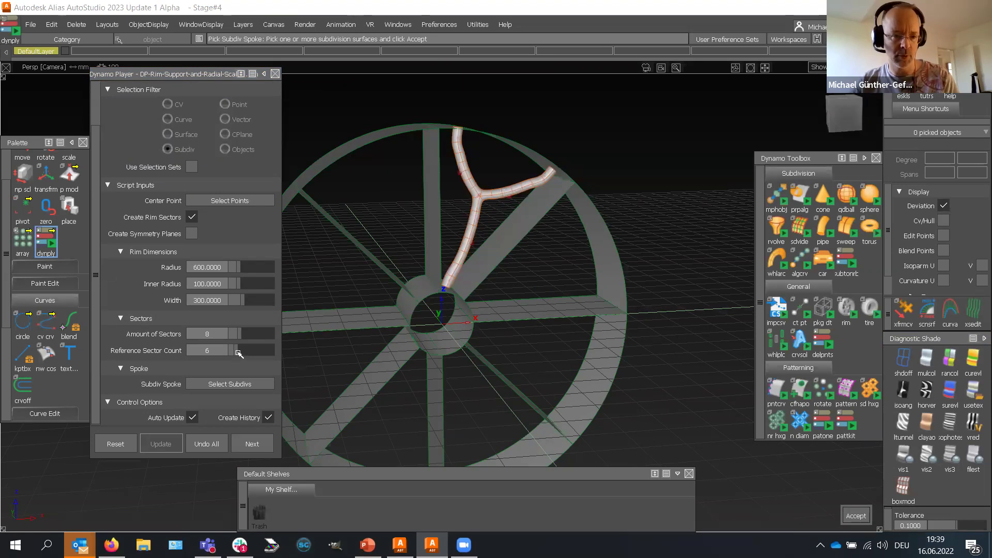
{"action": "left_click_drag", "start_coordinate": [239, 353], "coordinate": [240, 353]}
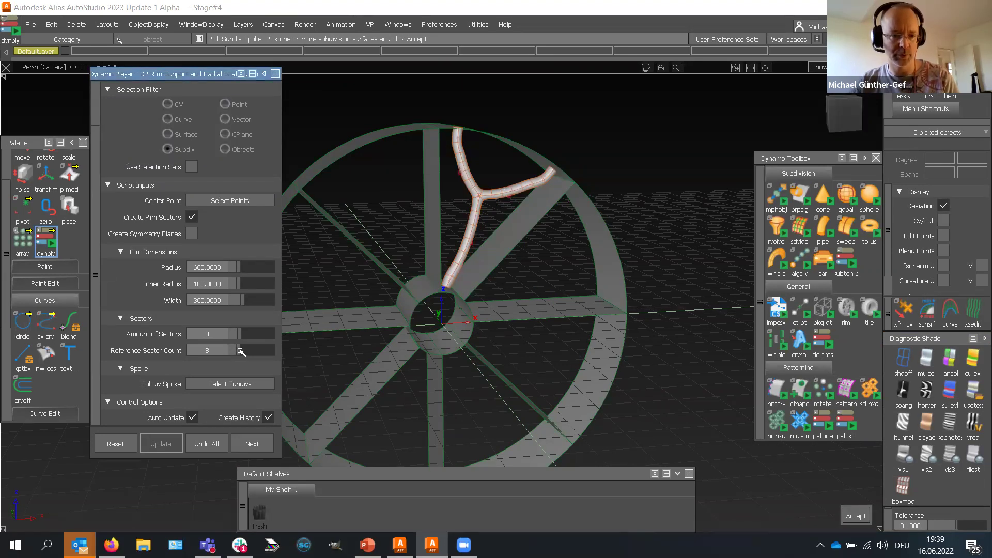
{"action": "left_click", "coordinate": [479, 206]}
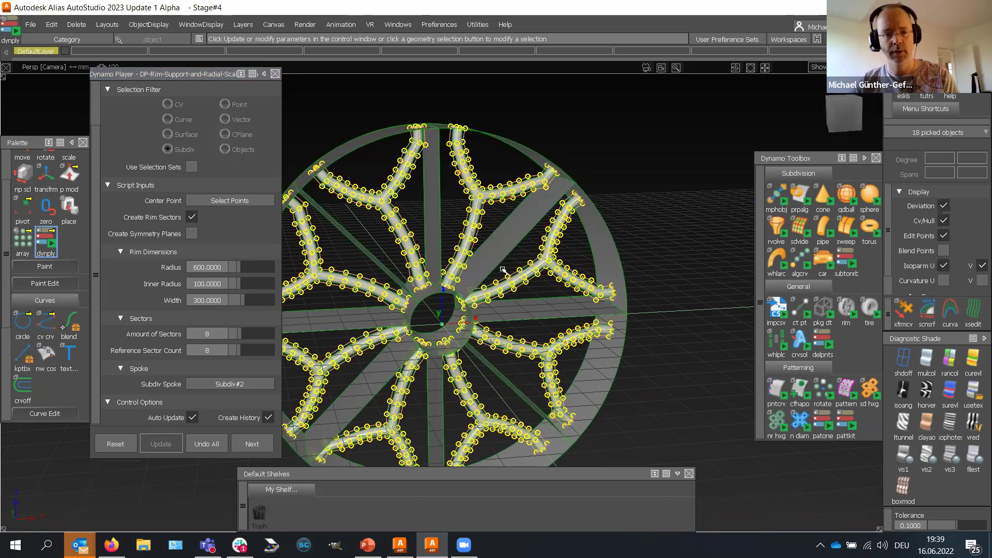
Step: Hide the CVs and hulls of the generated spokes and clear the selection
{"action": "left_click_drag", "start_coordinate": [510, 280], "coordinate": [485, 265], "text": "alt+shift"}
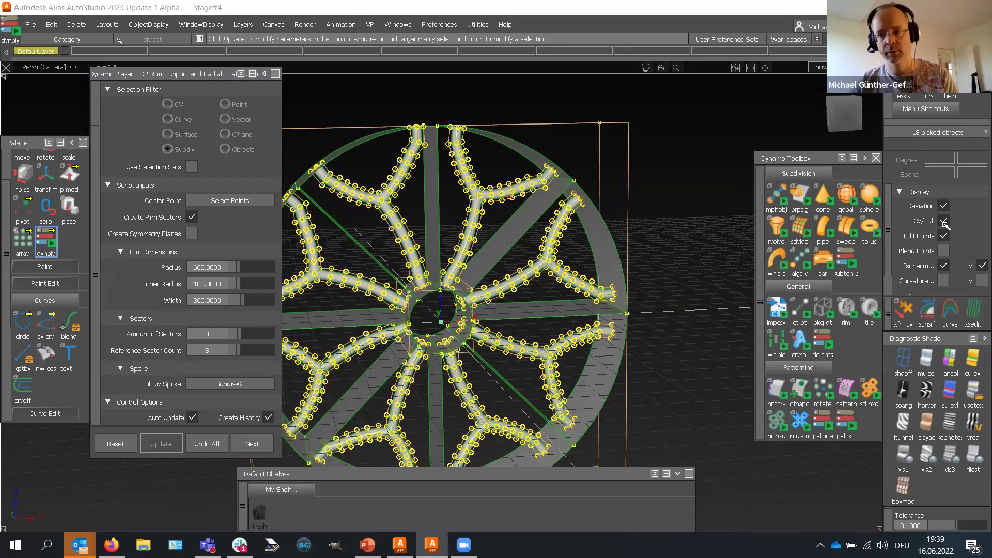
{"action": "left_click", "coordinate": [944, 221]}
{"action": "left_click_drag", "start_coordinate": [681, 271], "coordinate": [680, 268], "text": "ctrl+shift"}
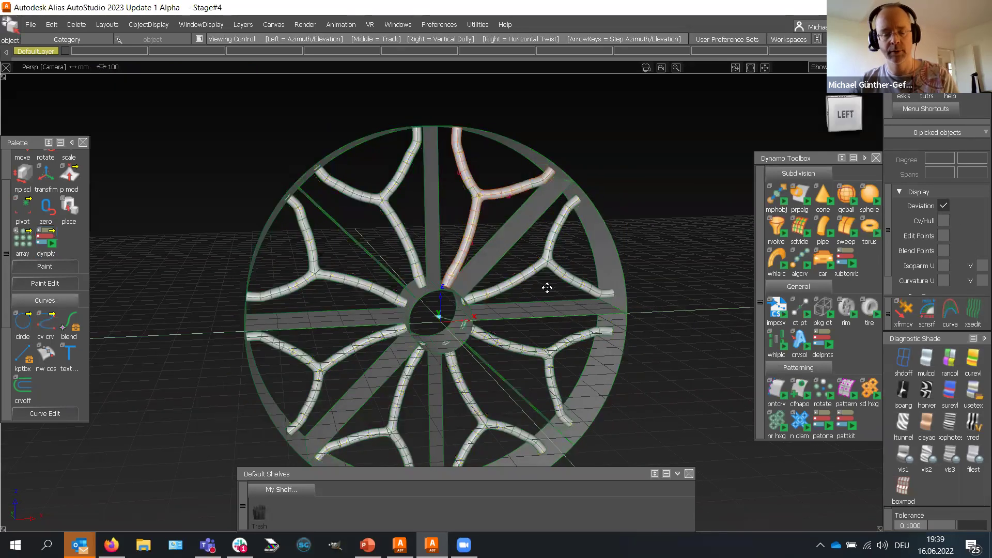
Step: Pick the original source spoke among the overlapping subdivs and make it invisible
{"action": "left_click_drag", "start_coordinate": [547, 286], "coordinate": [516, 274], "text": "alt+shift"}
{"action": "left_click", "coordinate": [468, 156]}
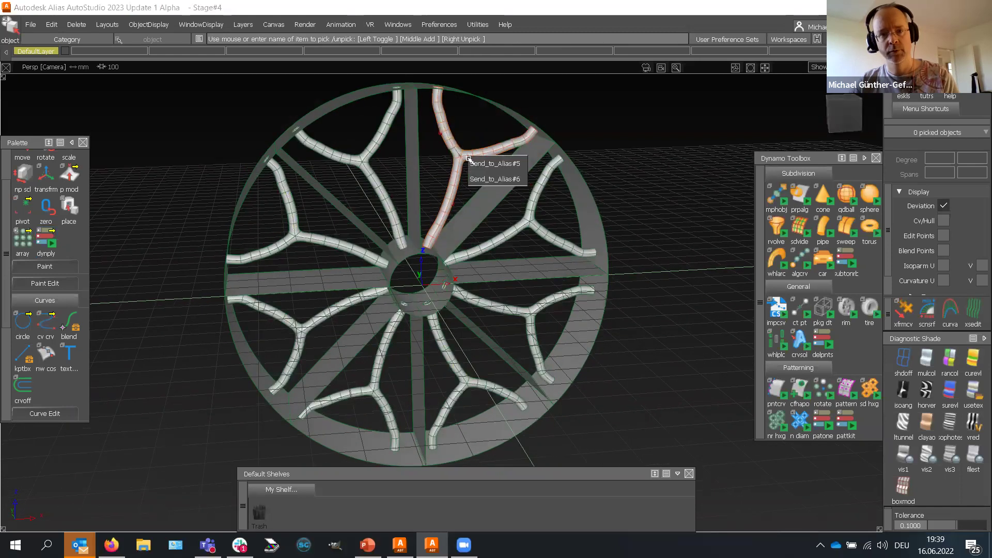
{"action": "left_click", "coordinate": [479, 164]}
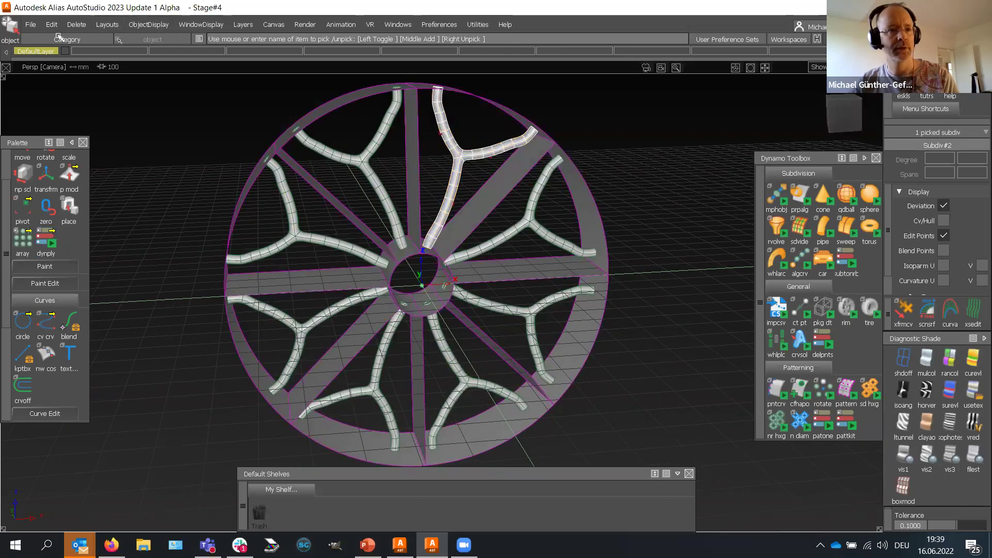
{"action": "left_click", "coordinate": [163, 27]}
{"action": "left_click", "coordinate": [168, 71]}
Step: Reopen the rim script through the wheel's history and raise its Amount of Sectors in stages to 11, 16 and 17
{"action": "left_click_drag", "start_coordinate": [328, 236], "coordinate": [541, 213], "text": "alt+shift"}
{"action": "left_click_drag", "start_coordinate": [462, 169], "coordinate": [461, 177], "text": "alt+shift"}
{"action": "left_click_drag", "start_coordinate": [631, 222], "coordinate": [548, 212], "text": "ctrl+shift"}
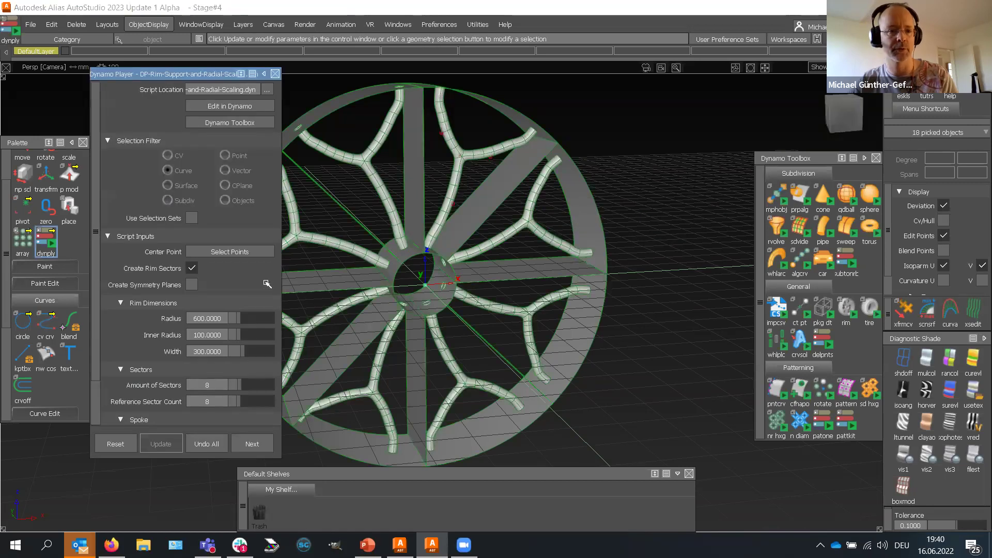
{"action": "left_click_drag", "start_coordinate": [245, 385], "coordinate": [246, 384]}
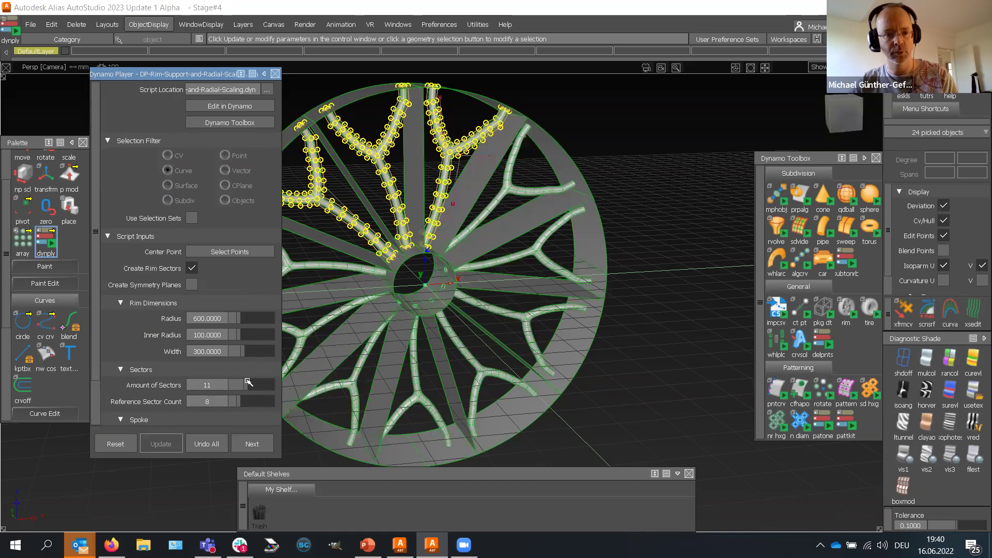
{"action": "left_click_drag", "start_coordinate": [251, 383], "coordinate": [256, 385]}
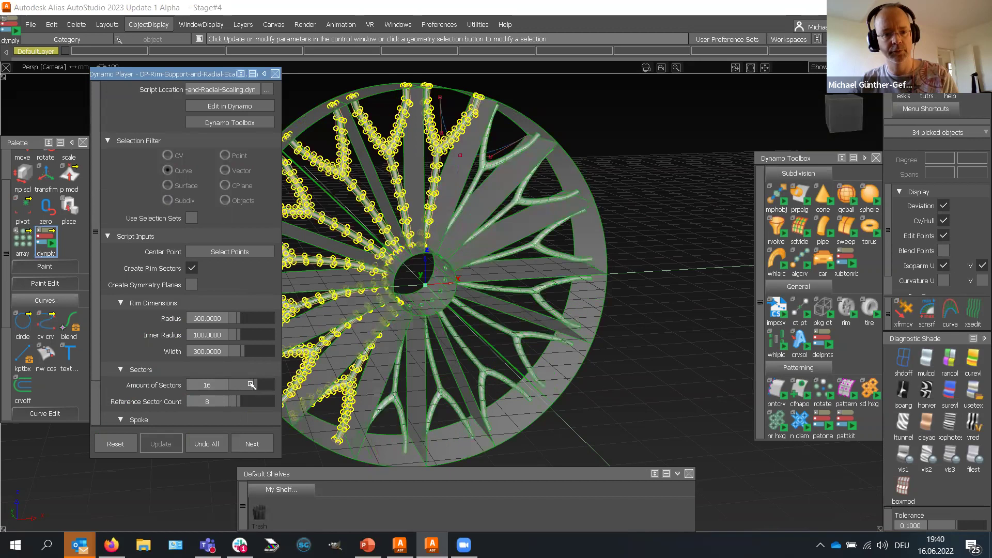
{"action": "left_click_drag", "start_coordinate": [259, 386], "coordinate": [287, 384]}
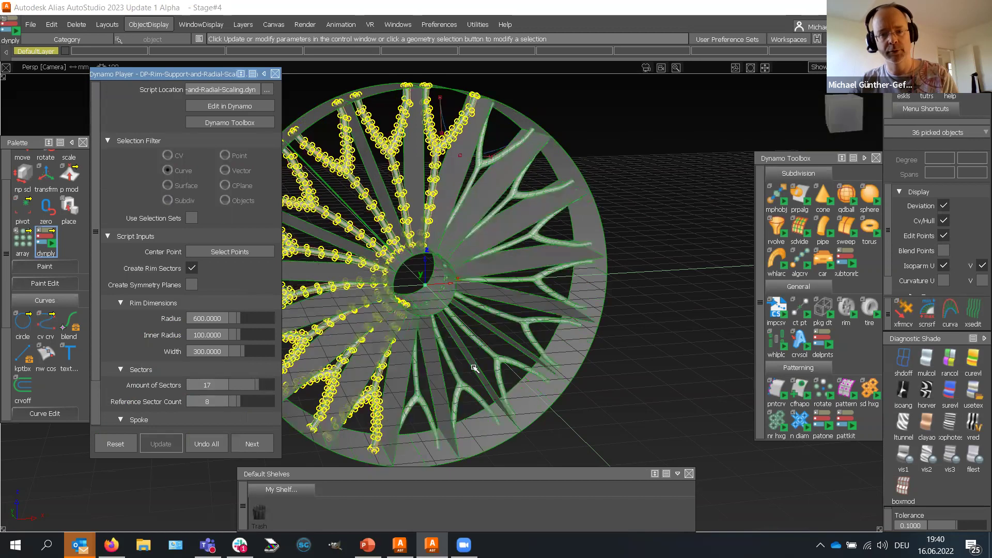
Step: Hide the CVs and hulls of the regenerated wheel and inspect its spokes from another angle
{"action": "left_click_drag", "start_coordinate": [420, 313], "coordinate": [943, 221], "text": "alt+shift"}
{"action": "left_click", "coordinate": [943, 221]}
{"action": "left_click_drag", "start_coordinate": [577, 292], "coordinate": [581, 265], "text": "alt+shift"}
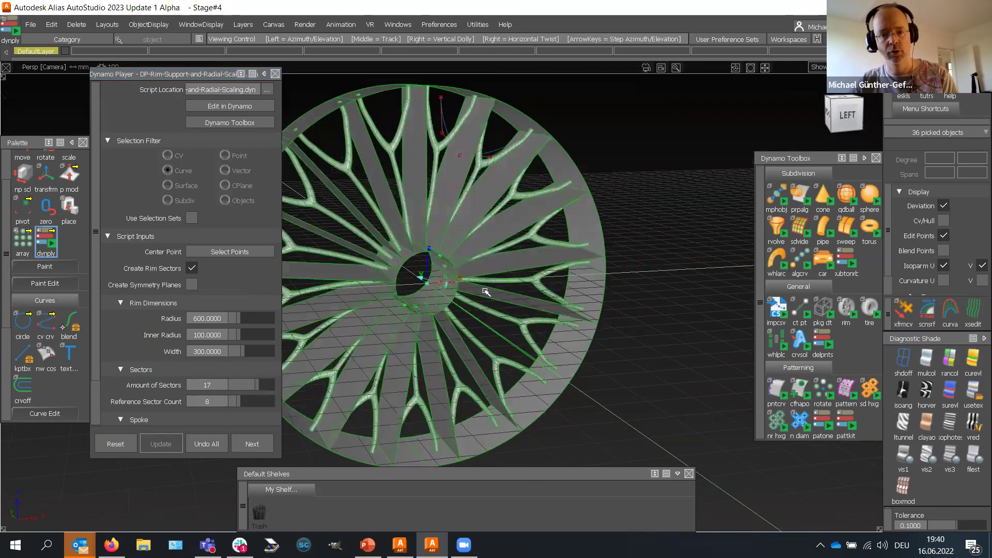
{"action": "left_click_drag", "start_coordinate": [603, 286], "coordinate": [536, 299], "text": "alt+shift"}
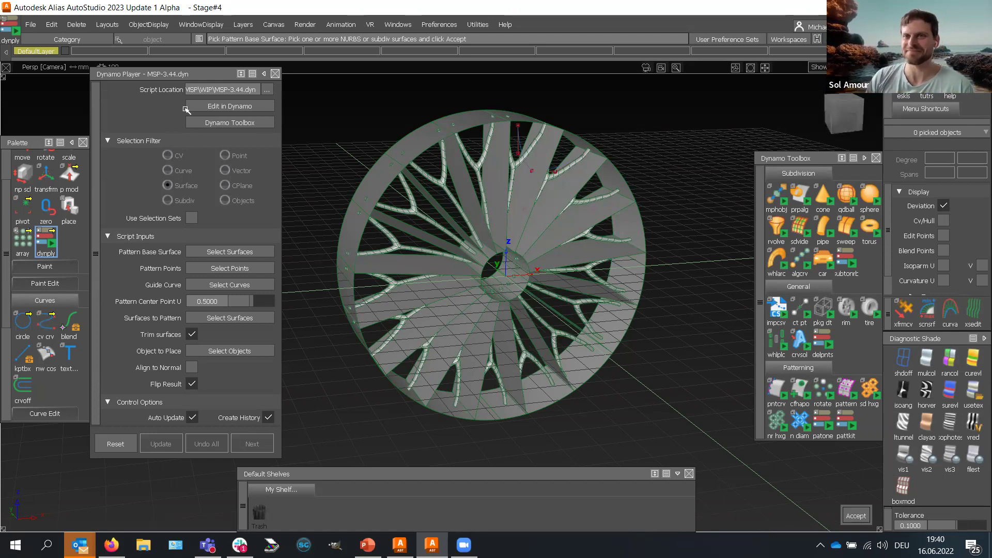
Step: Open Subdiv-Morph-between-2-Objects-WIP.0.1.wire from the _Dynamo 2023.1-Morph WIP folder, deleting all existing stages
{"action": "left_click", "coordinate": [31, 24]}
{"action": "left_click", "coordinate": [253, 141]}
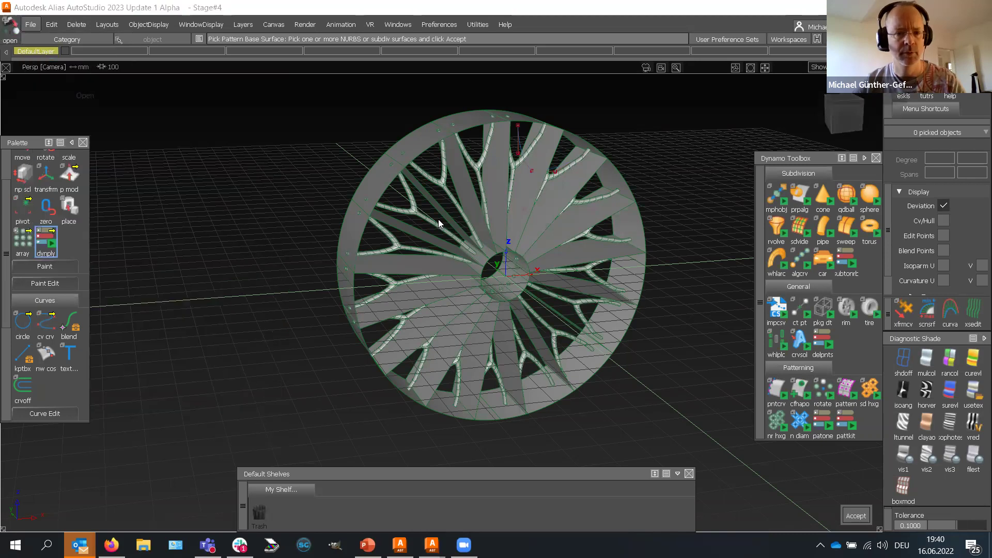
{"action": "left_click_drag", "start_coordinate": [260, 214], "coordinate": [259, 226]}
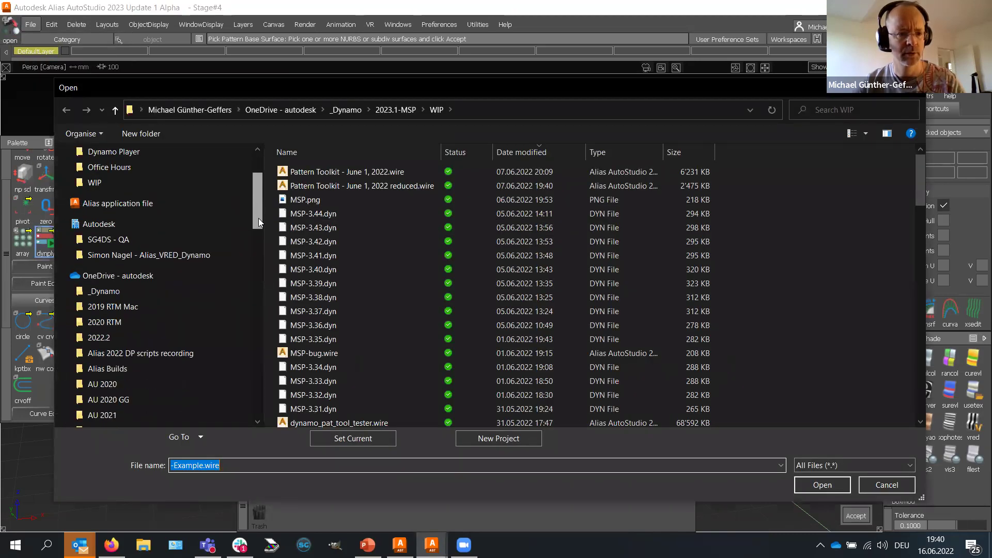
{"action": "left_click", "coordinate": [134, 290]}
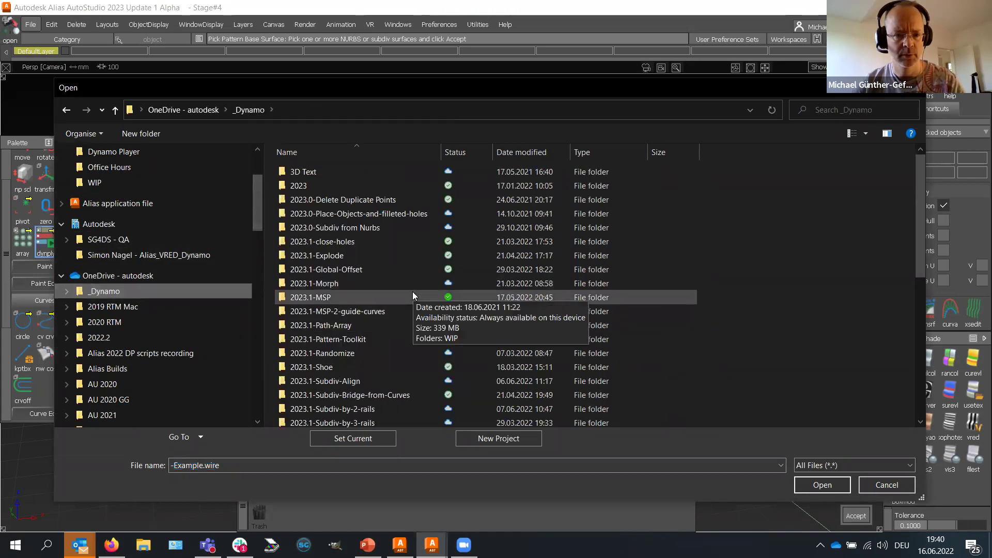
{"action": "double_click", "coordinate": [353, 284]}
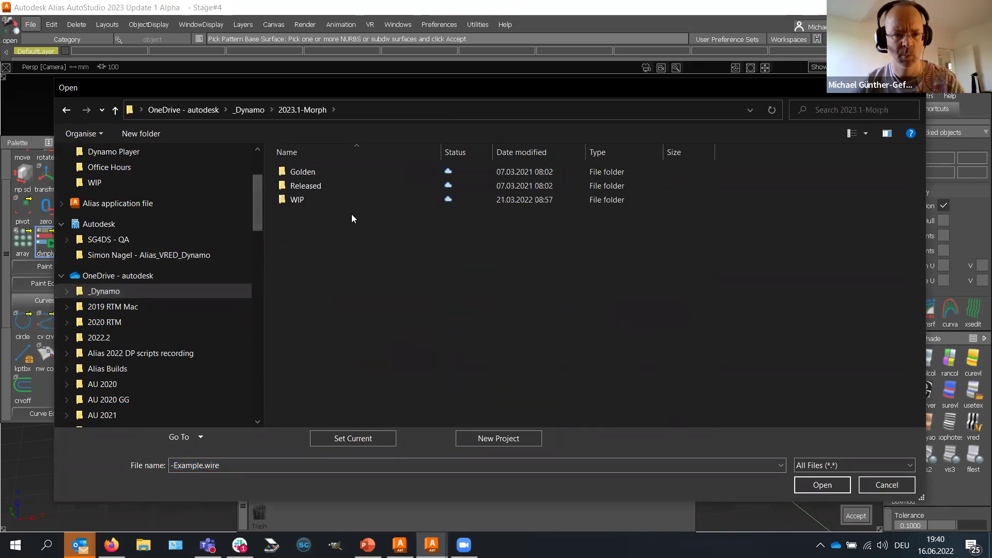
{"action": "double_click", "coordinate": [328, 201]}
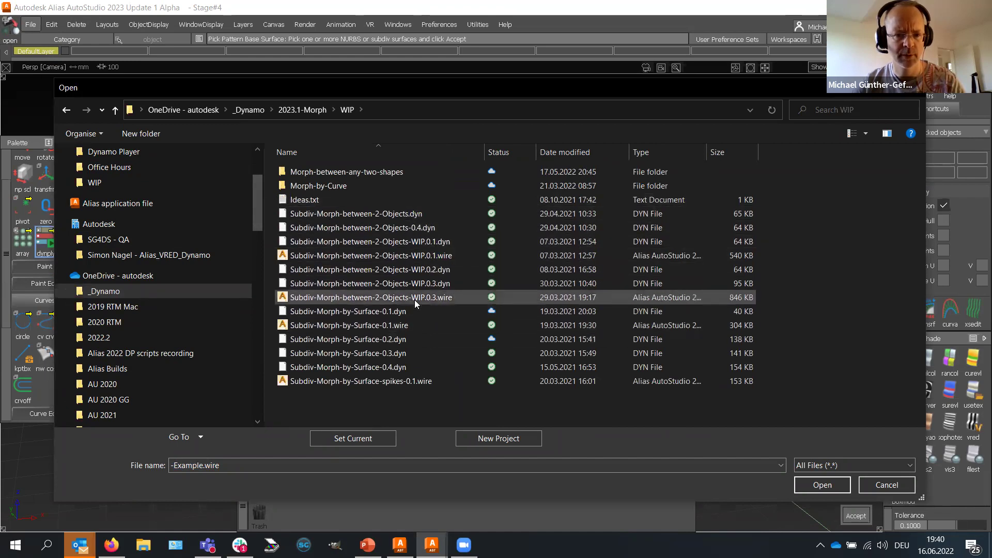
{"action": "double_click", "coordinate": [421, 255]}
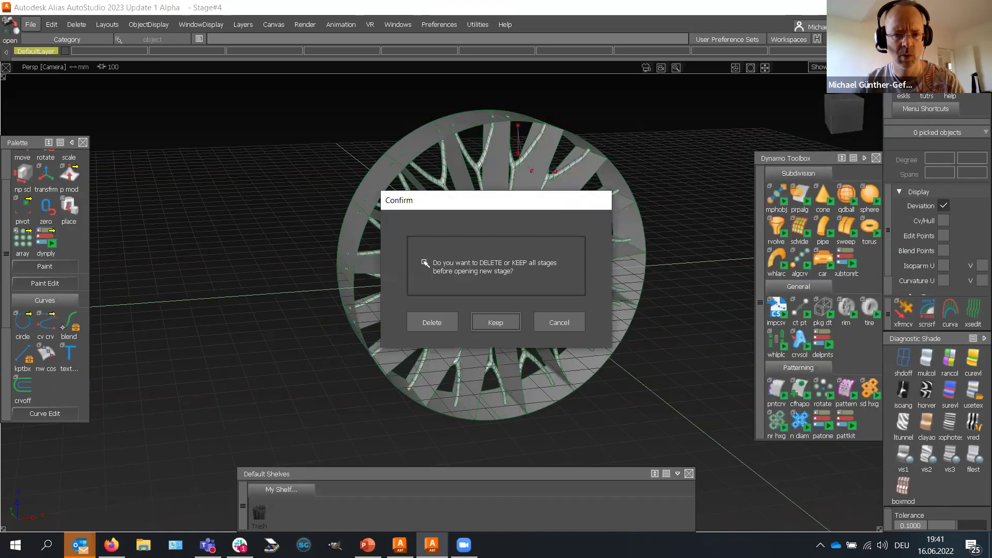
{"action": "left_click", "coordinate": [432, 323]}
{"action": "left_click", "coordinate": [592, 389]}
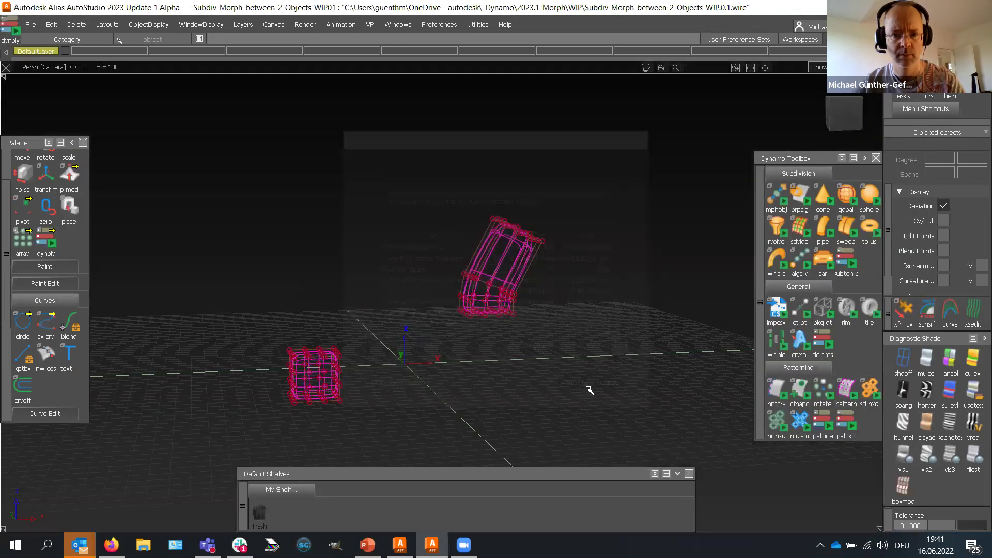
Step: Shade the cube and the bent handle subdivs with the multi-color diagnostic shader
{"action": "left_click_drag", "start_coordinate": [389, 266], "coordinate": [419, 311], "text": "alt+shift"}
{"action": "middle_click_drag", "start_coordinate": [419, 311], "coordinate": [424, 271], "text": "alt+shift"}
{"action": "left_click_drag", "start_coordinate": [419, 228], "coordinate": [423, 287], "text": "ctrl+shift"}
{"action": "left_click", "coordinate": [926, 358]}
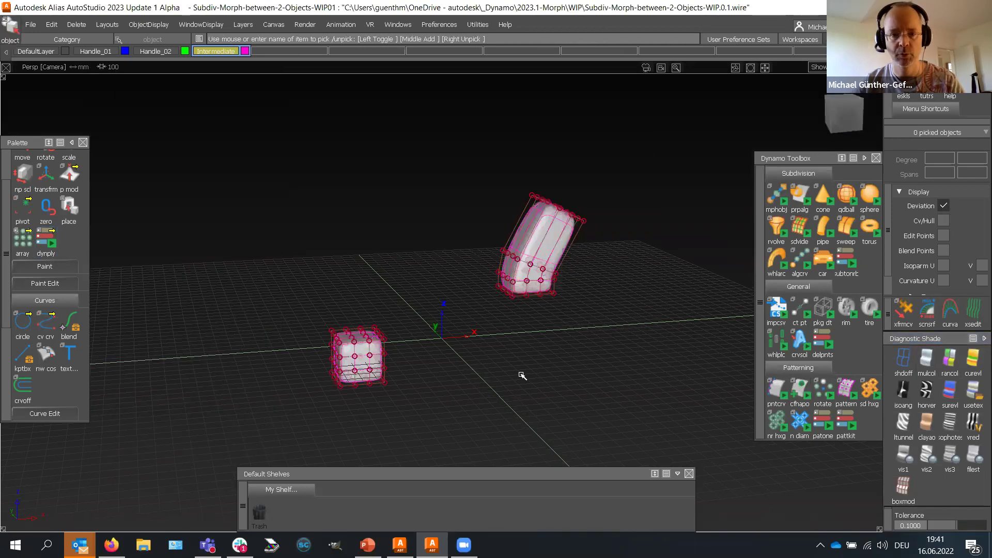
Step: Build a morph with DP-Subdiv-Morph-between-2-Objects, using the cube as Subdiv 1 and the bent handle as Subdiv 2
{"action": "left_click_drag", "start_coordinate": [467, 348], "coordinate": [600, 399], "text": "alt+shift"}
{"action": "left_click_drag", "start_coordinate": [765, 271], "coordinate": [355, 313], "text": "alt+shift"}
{"action": "left_click", "coordinate": [355, 314]}
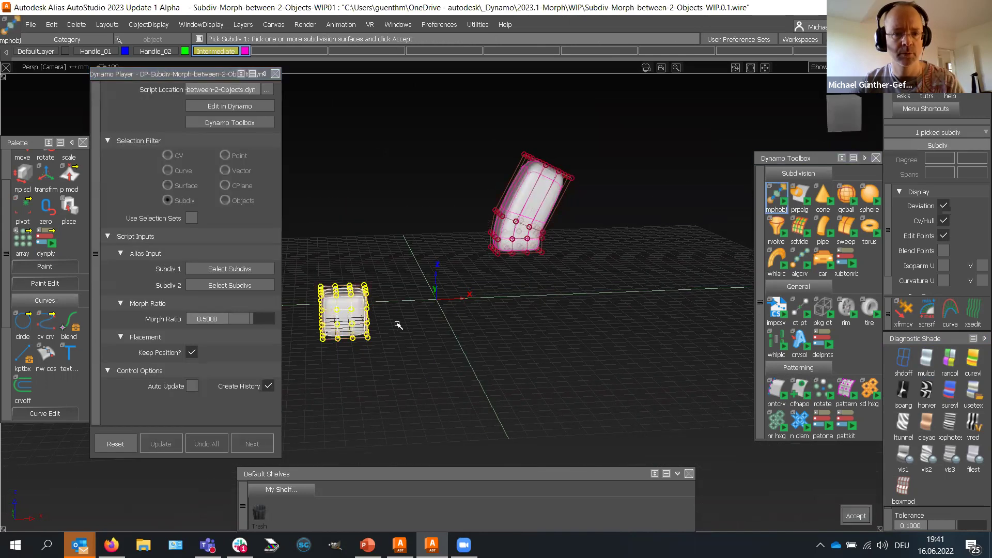
{"action": "left_click", "coordinate": [527, 229]}
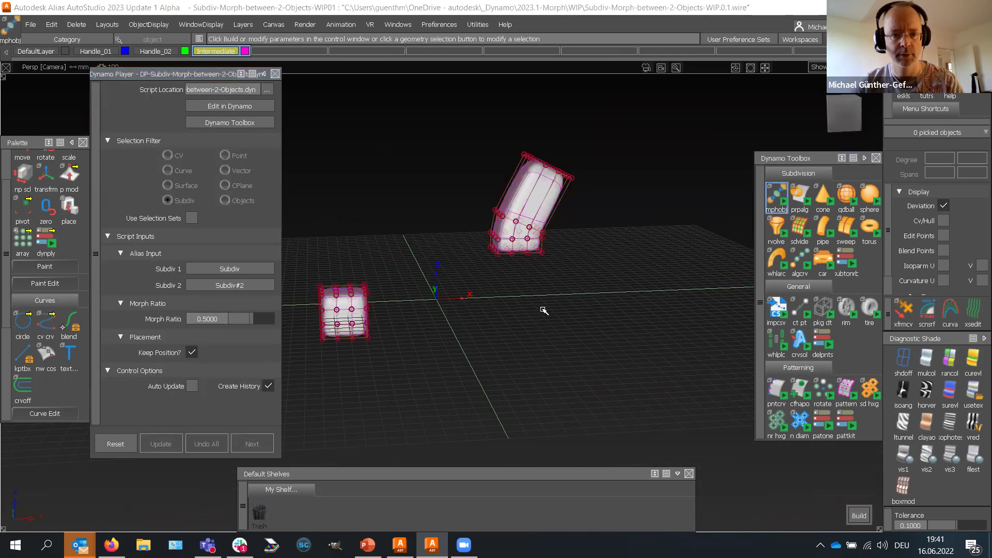
{"action": "key", "text": "space"}
{"action": "mouse_move", "coordinate": [381, 348]}
{"action": "left_mouse_down", "text": "alt+shift"}
{"action": "mouse_move", "coordinate": [398, 328]}
{"action": "mouse_move", "coordinate": [377, 343]}
{"action": "left_mouse_up", "text": "alt+shift"}
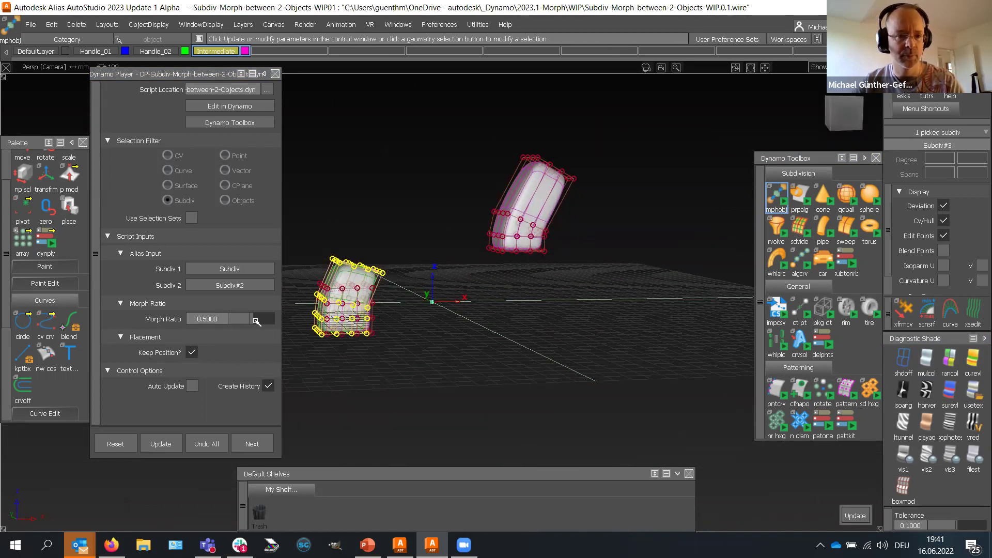
Step: Set the Morph Ratio to 0, enable Auto Update and disable Keep Position
{"action": "left_click_drag", "start_coordinate": [253, 318], "coordinate": [226, 324]}
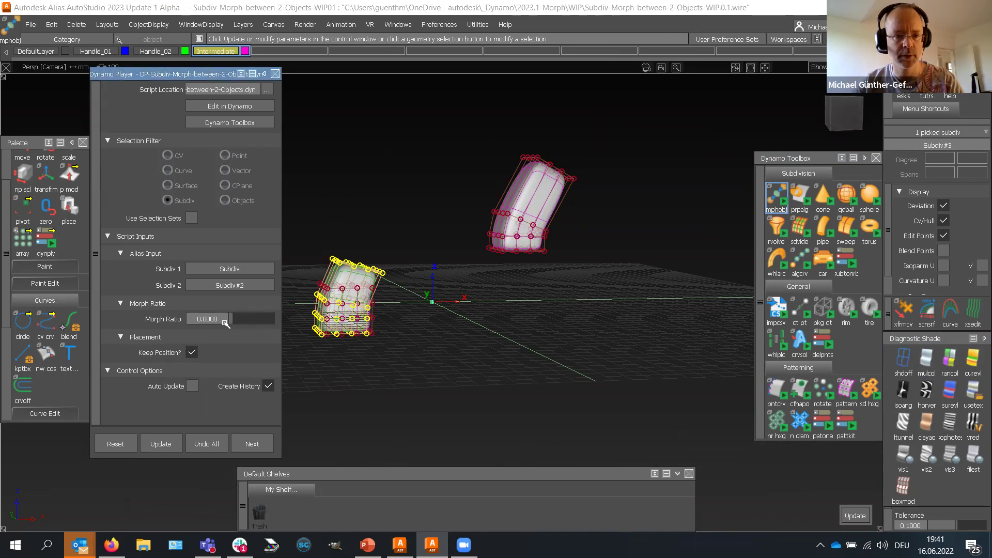
{"action": "left_click", "coordinate": [193, 386]}
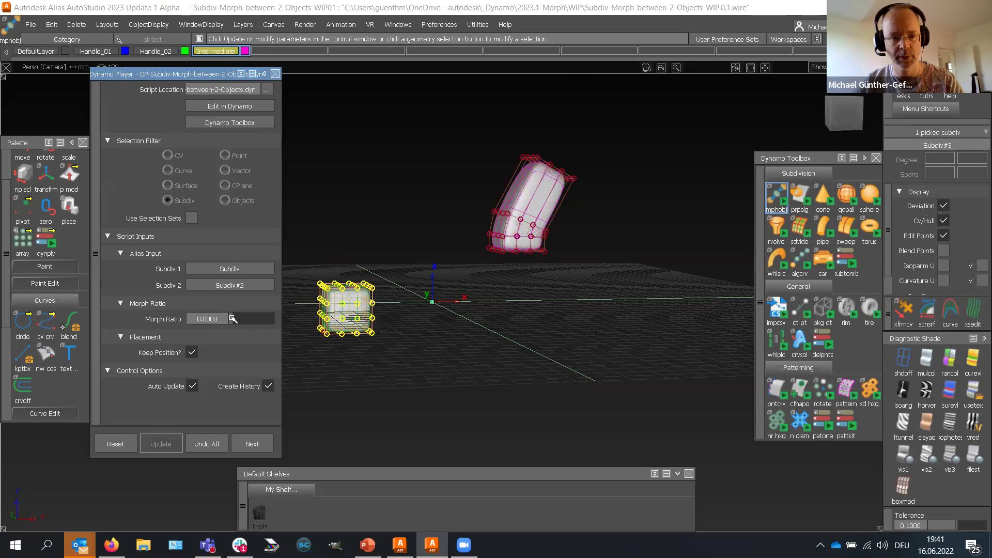
{"action": "left_click", "coordinate": [192, 353]}
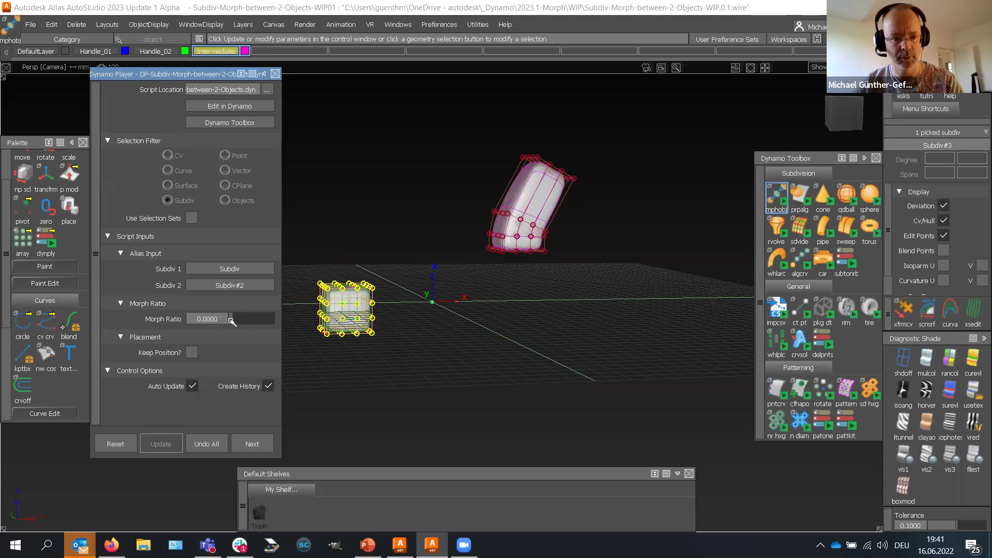
Step: Vary the Morph Ratio between 0 and 1 to shift the morphed subdiv between both shapes, finishing at 0.5
{"action": "left_click_drag", "start_coordinate": [236, 319], "coordinate": [240, 321]}
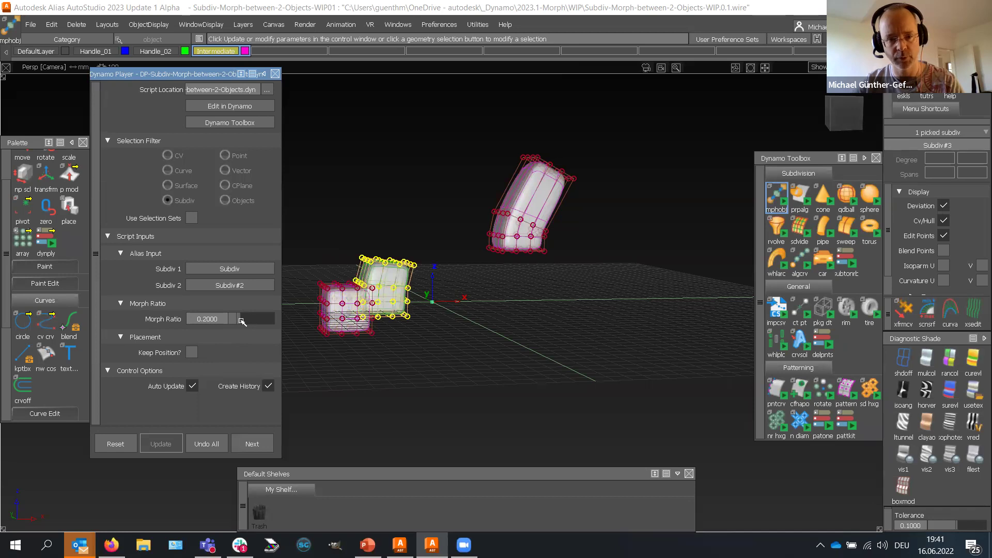
{"action": "left_click_drag", "start_coordinate": [242, 321], "coordinate": [283, 315]}
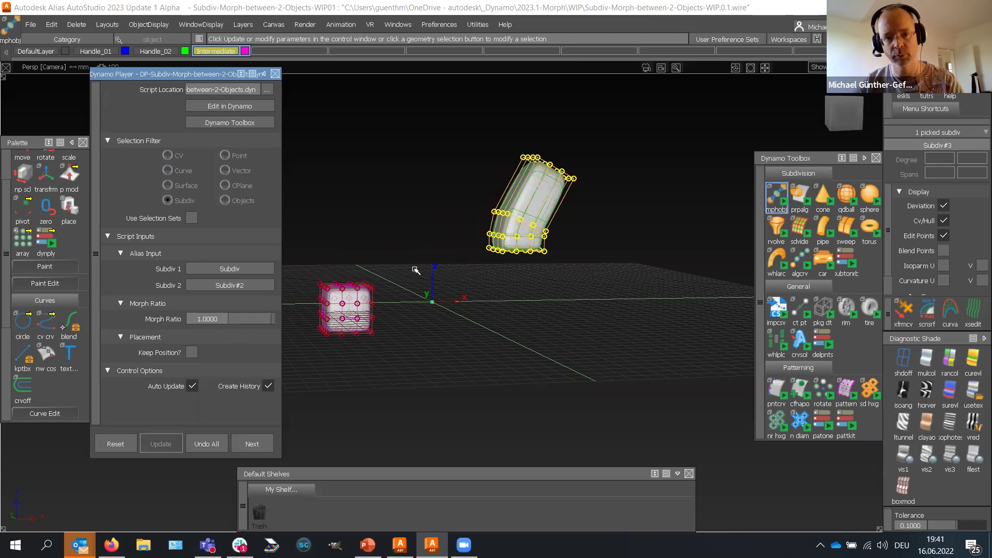
{"action": "left_click_drag", "start_coordinate": [276, 318], "coordinate": [228, 320]}
{"action": "mouse_move", "coordinate": [482, 334]}
{"action": "left_mouse_down", "text": "alt+shift"}
{"action": "mouse_move", "coordinate": [433, 345]}
{"action": "mouse_move", "coordinate": [496, 321]}
{"action": "mouse_move", "coordinate": [480, 331]}
{"action": "left_mouse_up", "text": "alt+shift"}
{"action": "left_click_drag", "start_coordinate": [234, 321], "coordinate": [252, 319]}
{"action": "left_click_drag", "start_coordinate": [355, 324], "coordinate": [446, 365], "text": "alt+shift"}
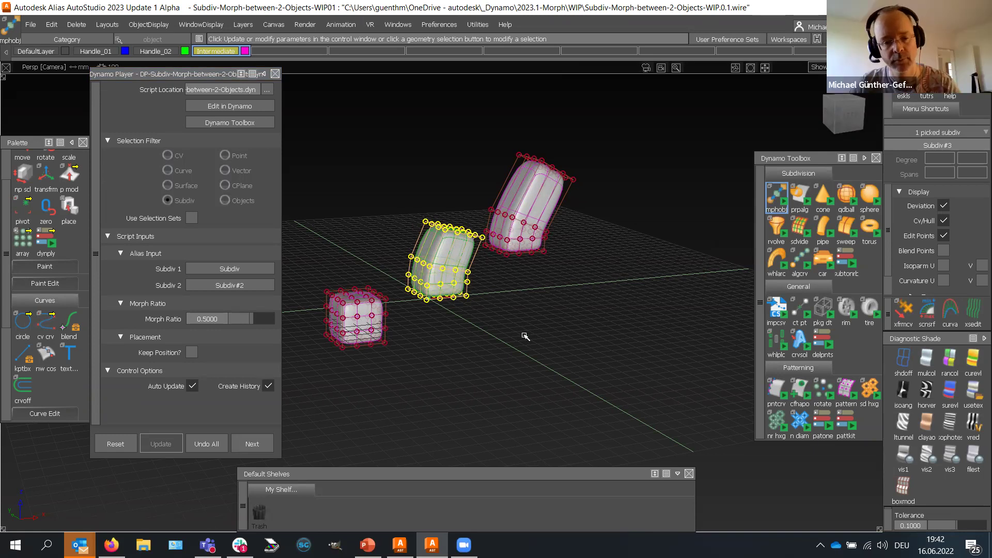
{"action": "left_click_drag", "start_coordinate": [522, 337], "coordinate": [576, 330], "text": "alt+shift"}
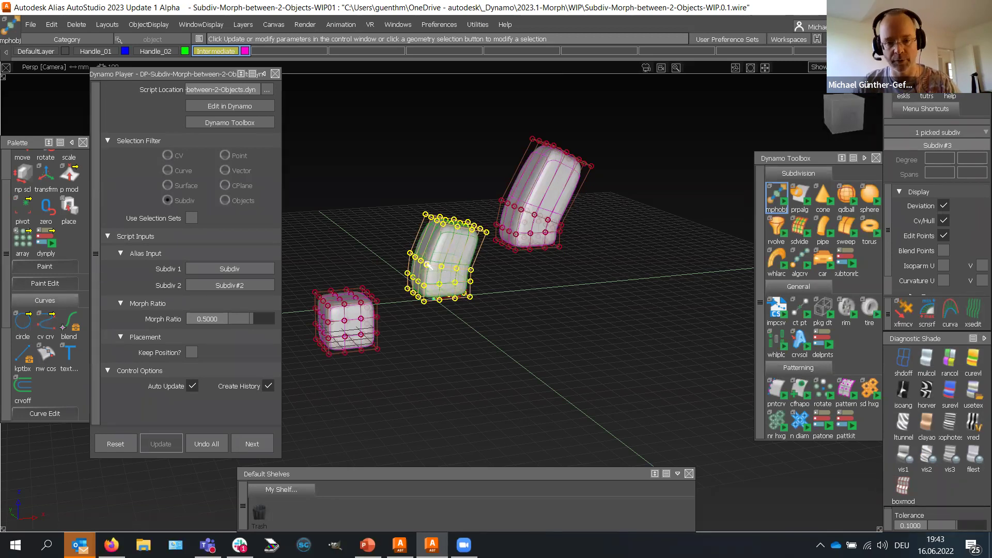
{"action": "left_click_drag", "start_coordinate": [541, 382], "coordinate": [591, 383], "text": "alt+shift"}
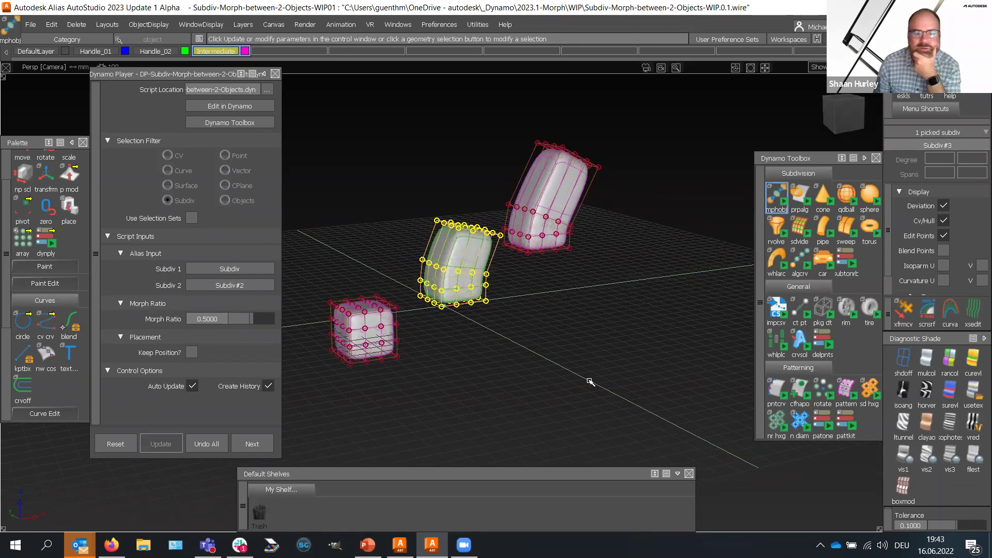
{"action": "left_click", "coordinate": [30, 24]}
{"action": "left_click", "coordinate": [397, 109]}
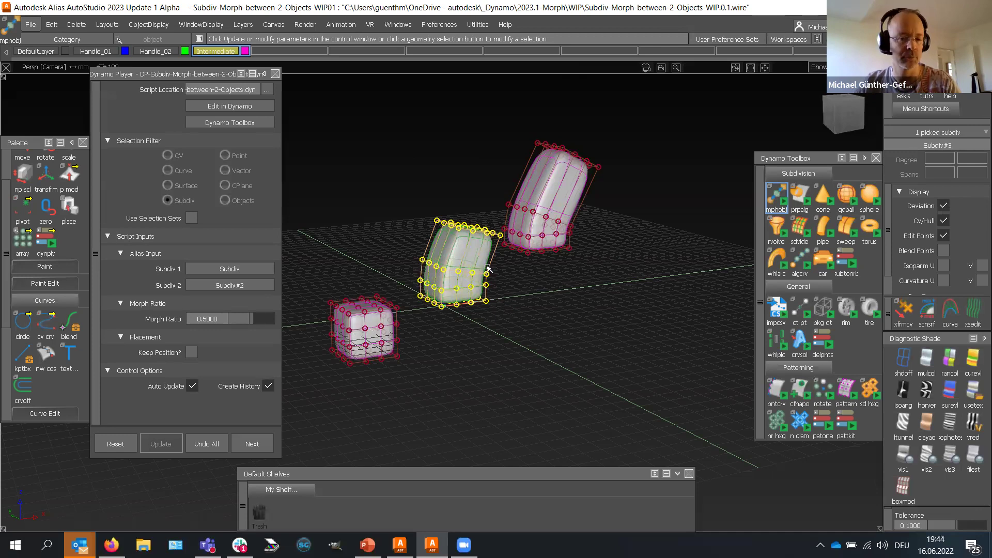
Step: Open mirrors.wire from the 2023.1-Morph/WIP/Morph-between-any-two-shapes folder, deleting the existing stages
{"action": "left_click_drag", "start_coordinate": [498, 262], "coordinate": [545, 320], "text": "alt+shift"}
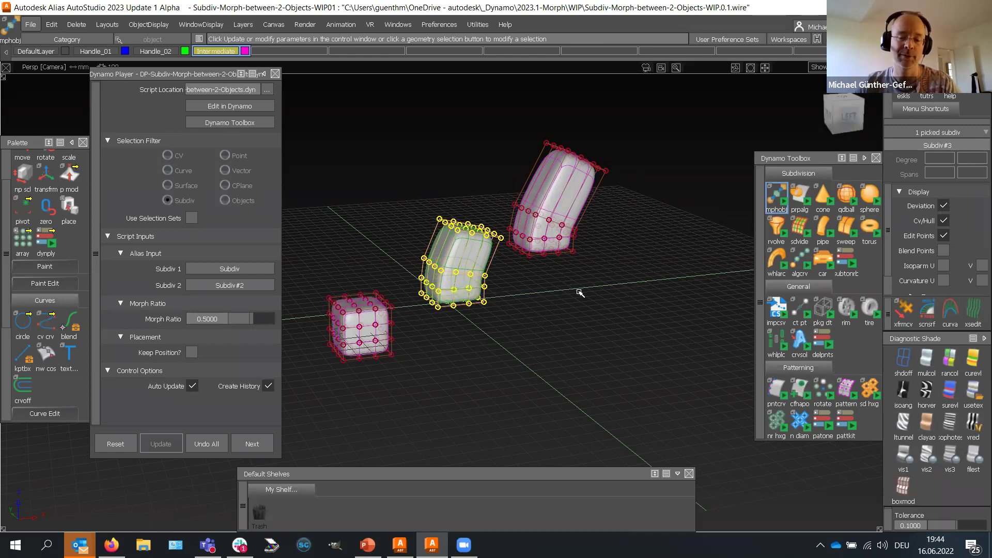
{"action": "left_click", "coordinate": [30, 24]}
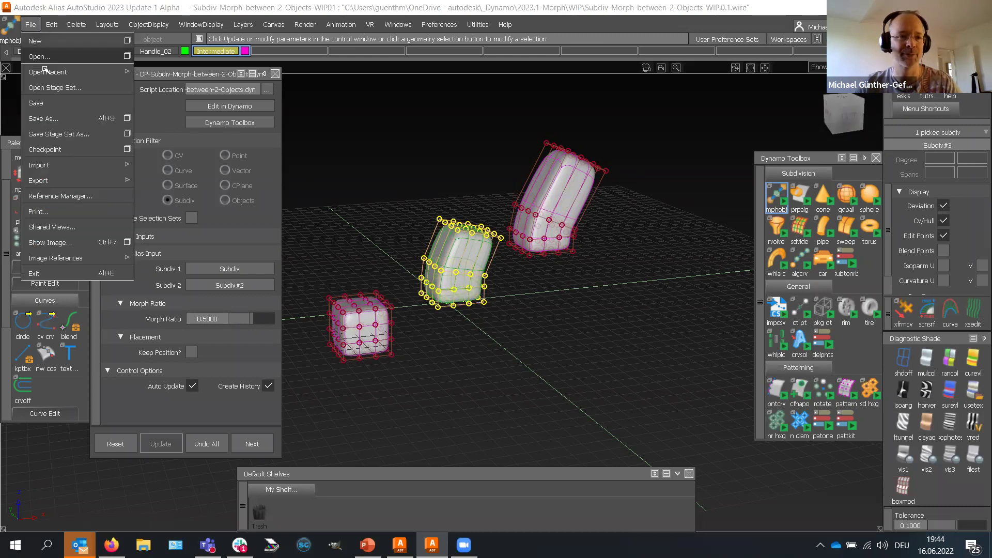
{"action": "left_click", "coordinate": [37, 69]}
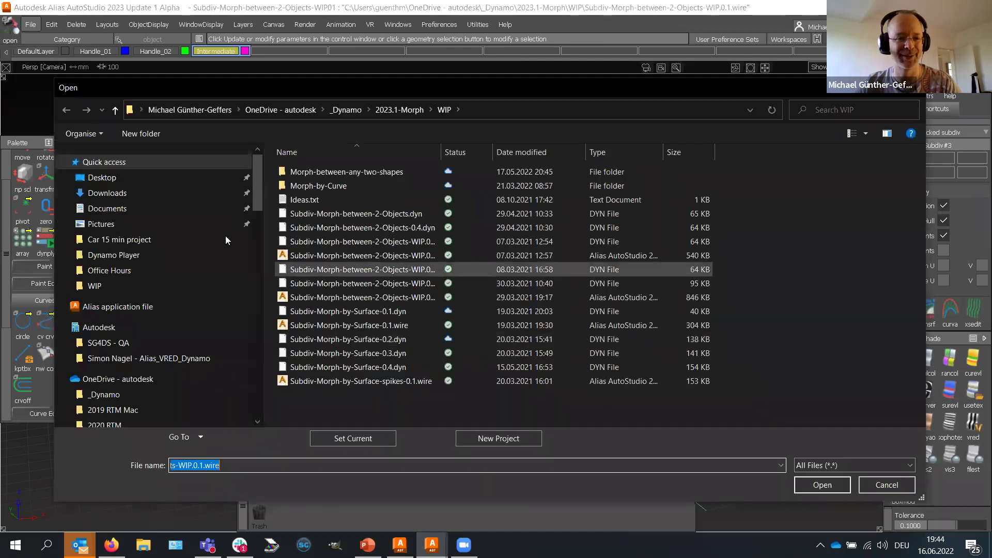
{"action": "scroll", "coordinate": [186, 313], "scroll_direction": "down", "scroll_amount": 1}
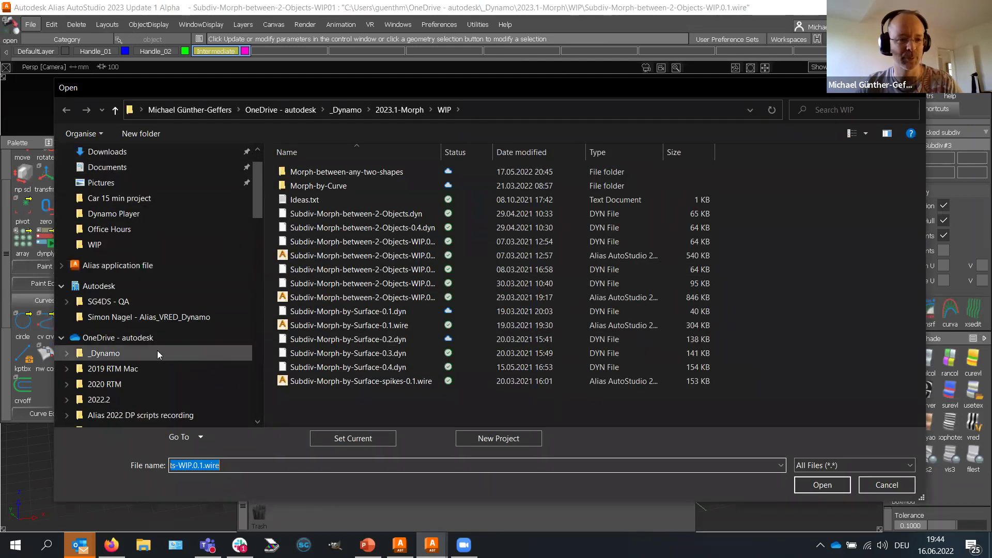
{"action": "left_click", "coordinate": [157, 352]}
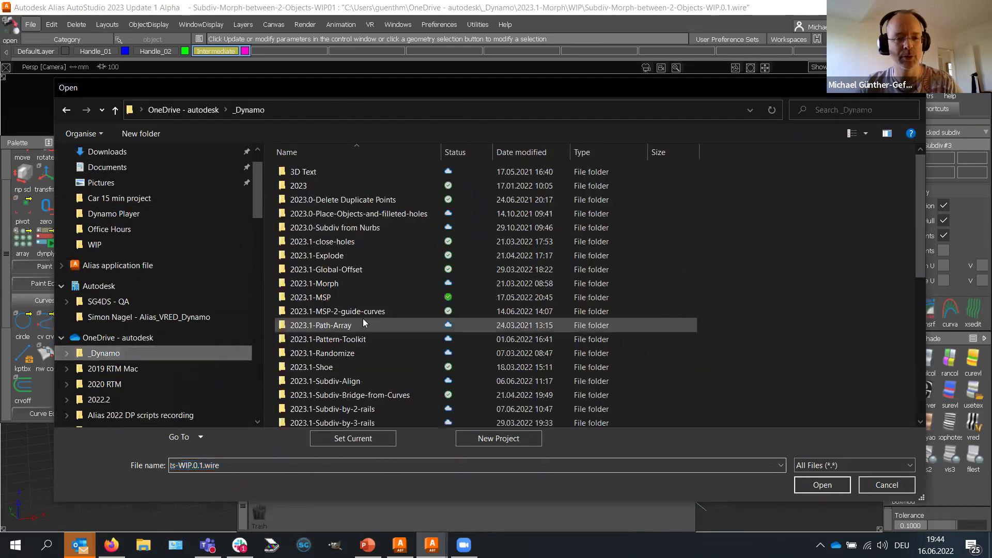
{"action": "left_click", "coordinate": [353, 286]}
{"action": "double_click", "coordinate": [354, 287]}
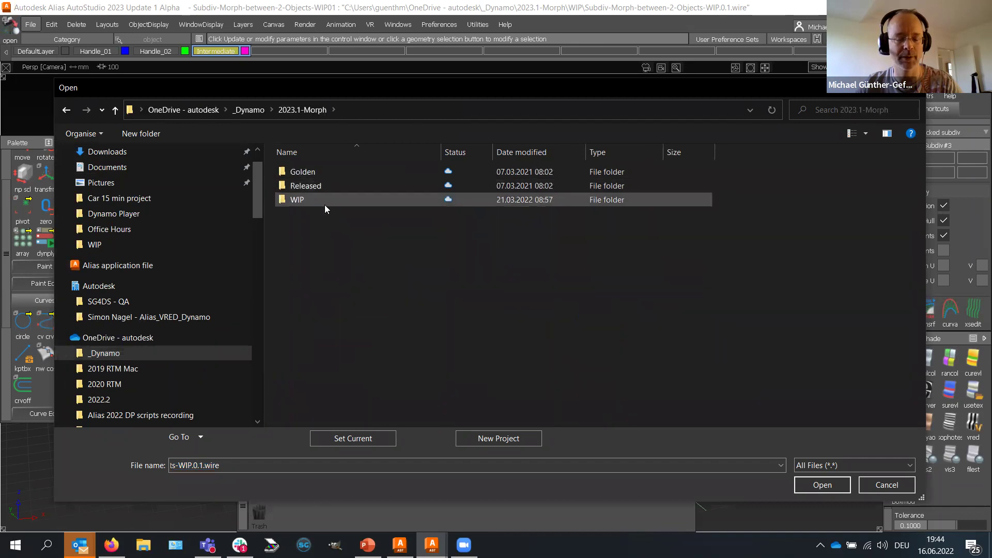
{"action": "double_click", "coordinate": [324, 200]}
{"action": "double_click", "coordinate": [328, 173]}
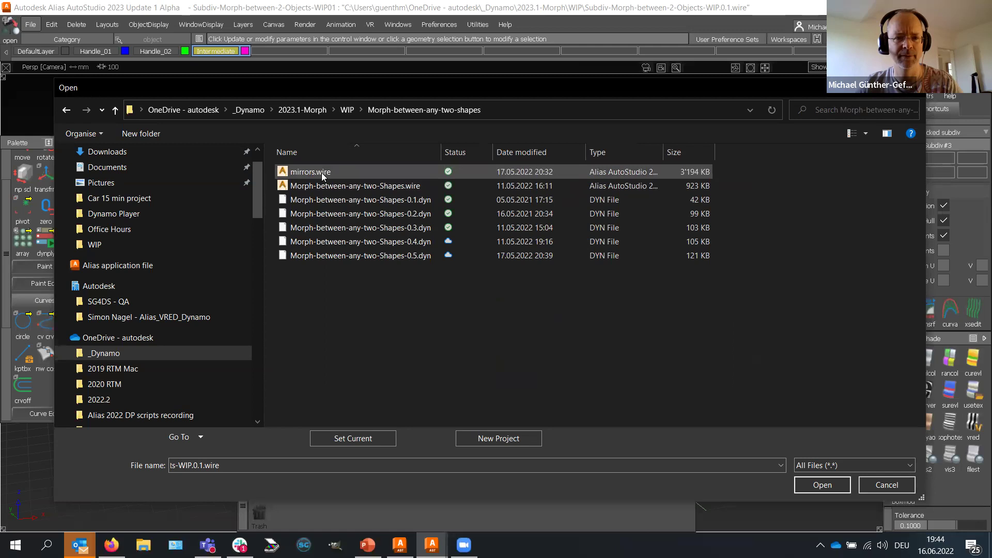
{"action": "double_click", "coordinate": [321, 172]}
{"action": "left_click", "coordinate": [445, 324]}
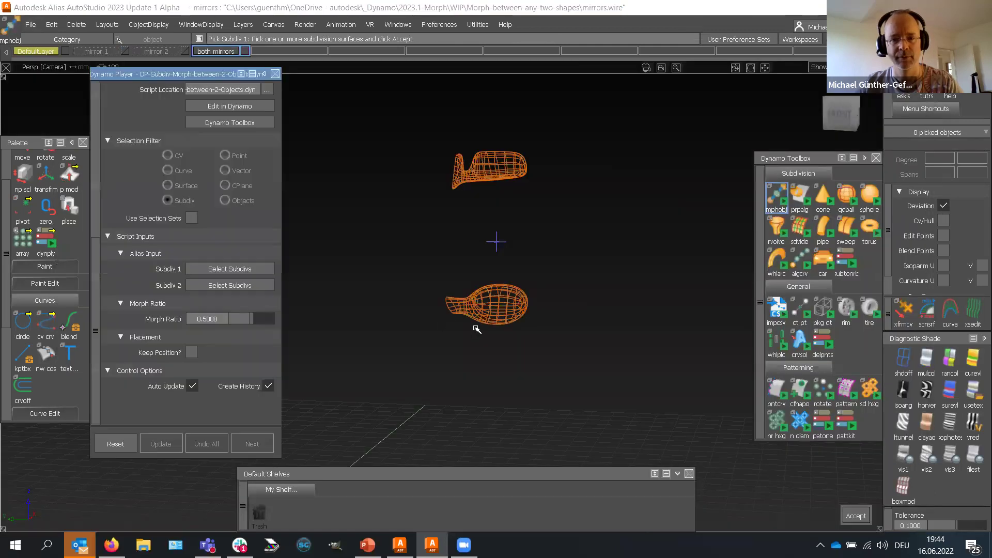
Step: Select both mirror subdivs and turn on their Edit Points and CV/Hull display
{"action": "left_click_drag", "start_coordinate": [591, 287], "coordinate": [537, 151], "text": "ctrl+shift"}
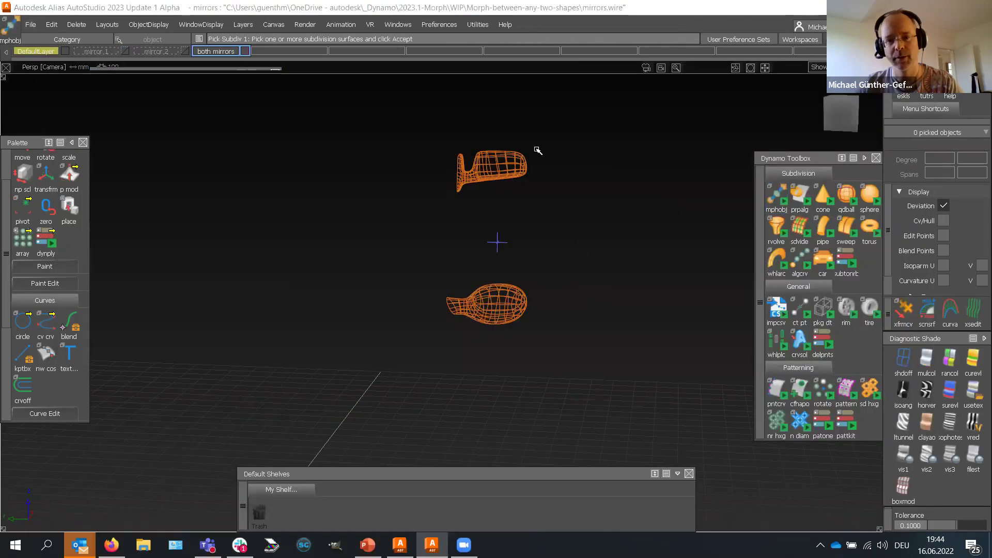
{"action": "left_click", "coordinate": [523, 156]}
{"action": "left_click", "coordinate": [474, 293]}
{"action": "left_click", "coordinate": [940, 234]}
{"action": "left_click", "coordinate": [943, 221]}
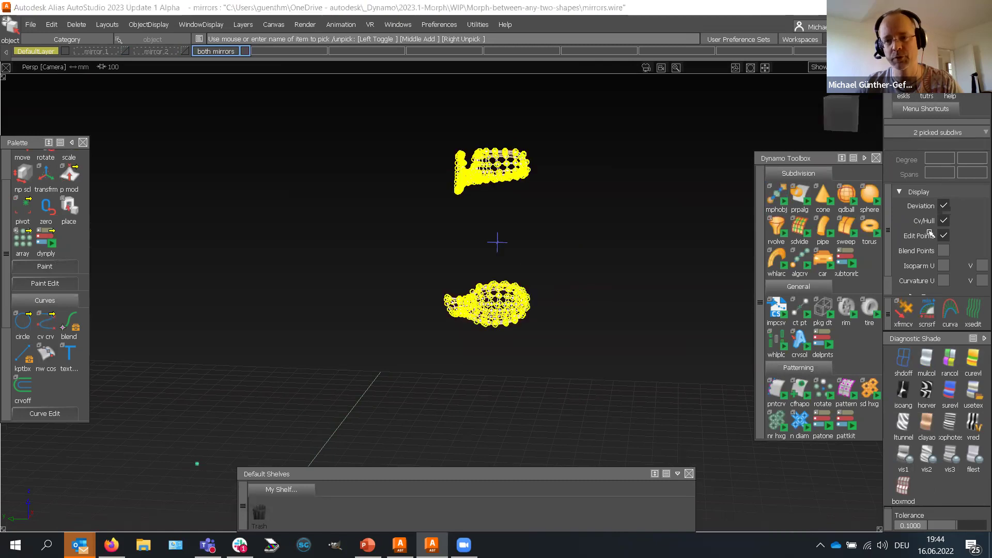
Step: Inspect the control points of both mirrors, then turn off their CV/Hull display
{"action": "left_click_drag", "start_coordinate": [594, 306], "coordinate": [551, 295], "text": "alt+shift"}
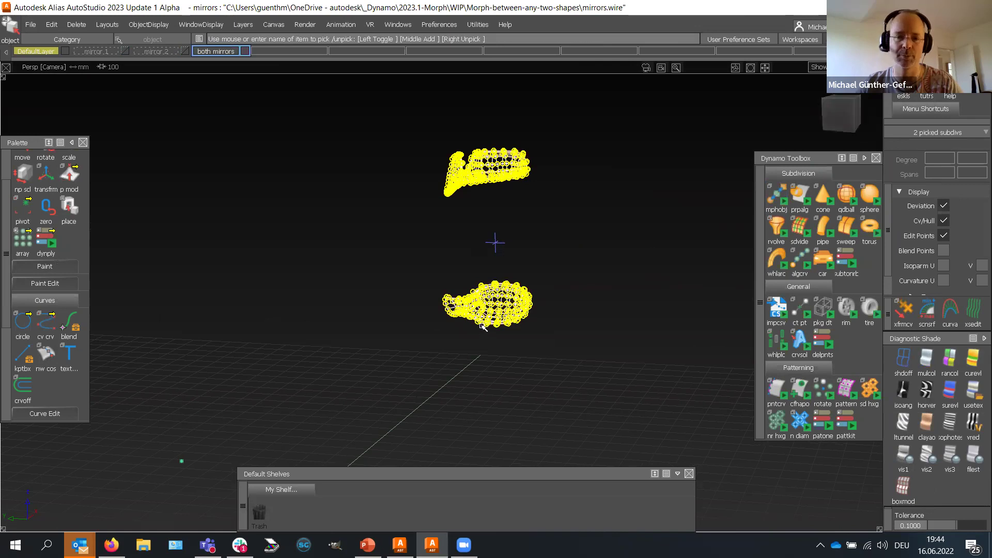
{"action": "scroll", "coordinate": [579, 297], "scroll_direction": "up", "scroll_amount": 5}
{"action": "scroll", "coordinate": [577, 289], "scroll_direction": "down", "scroll_amount": 3}
{"action": "middle_click_drag", "start_coordinate": [560, 260], "coordinate": [553, 289], "text": "alt+shift"}
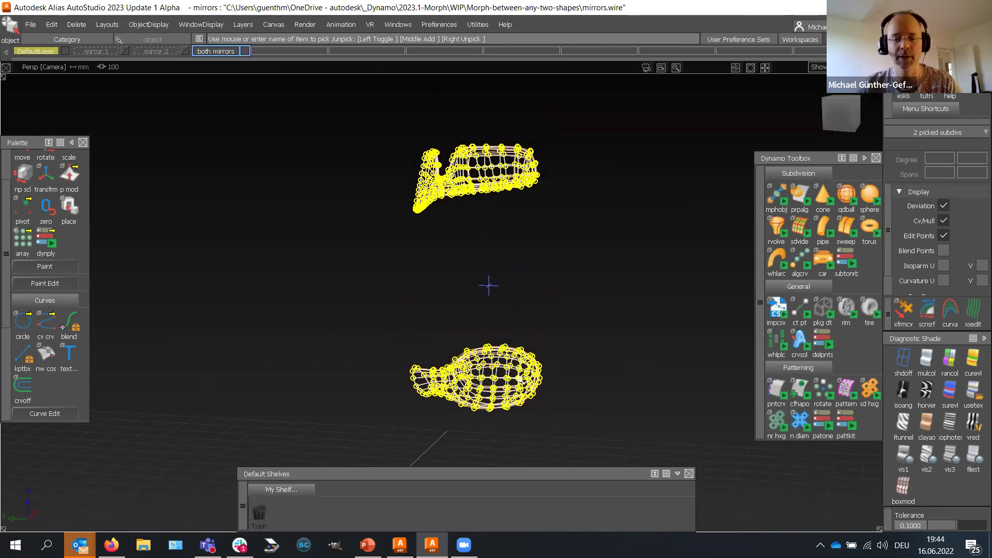
{"action": "left_click_drag", "start_coordinate": [488, 355], "coordinate": [510, 339], "text": "alt+shift"}
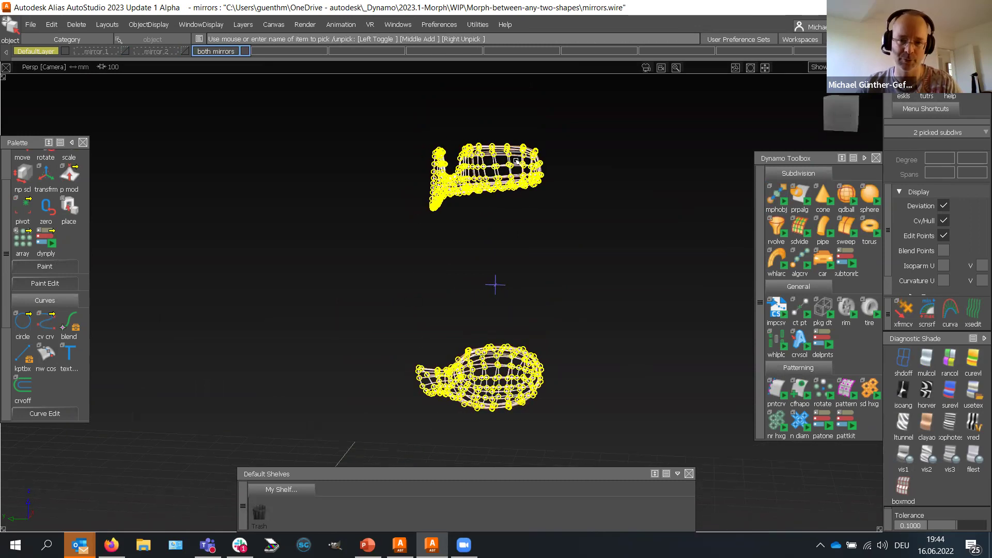
{"action": "left_click_drag", "start_coordinate": [560, 328], "coordinate": [479, 304], "text": "alt+shift"}
{"action": "left_click", "coordinate": [944, 221]}
Step: Compare the mesh layout of the two mirror subdivs, from the mounting feet to the housings
{"action": "left_click_drag", "start_coordinate": [443, 215], "coordinate": [458, 224], "text": "alt+shift"}
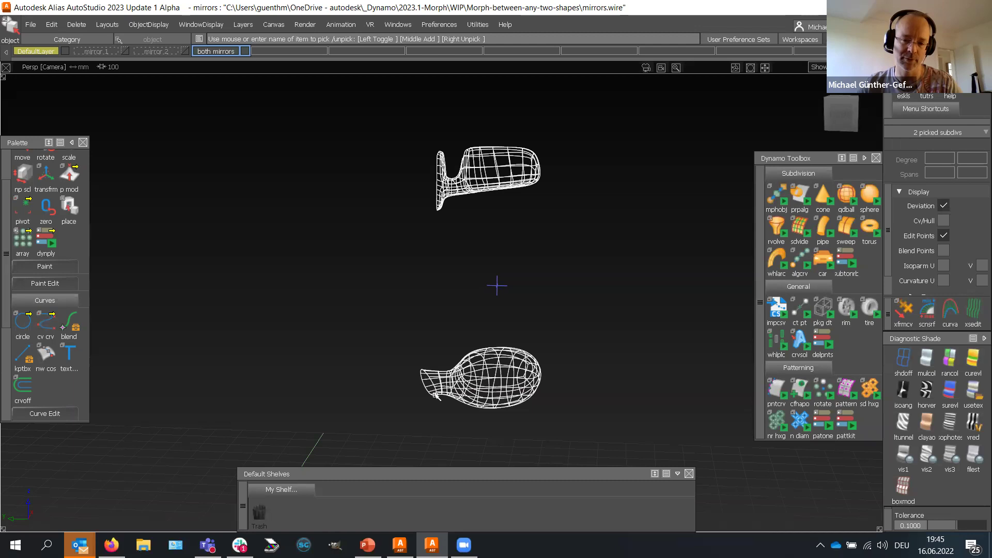
{"action": "left_click_drag", "start_coordinate": [460, 197], "coordinate": [496, 172], "text": "alt+shift"}
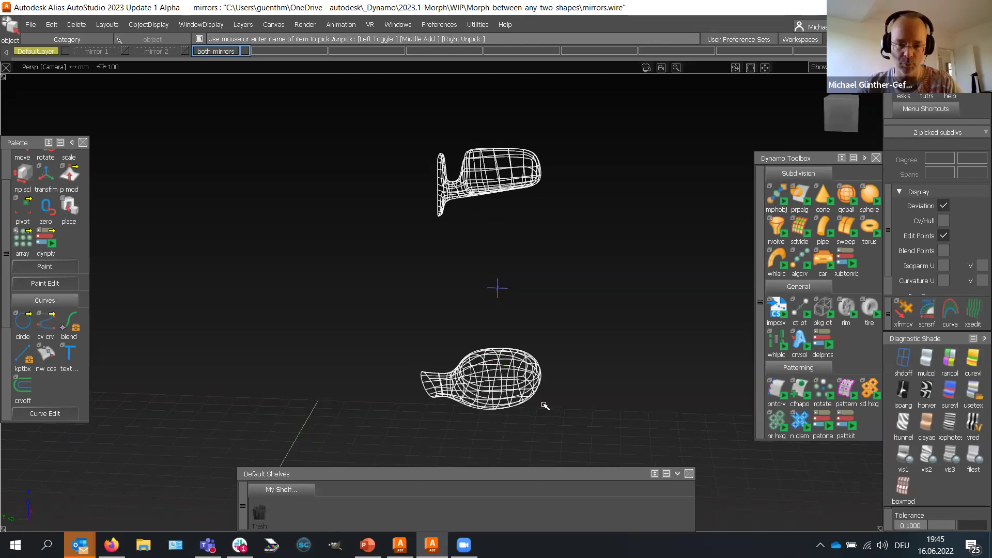
{"action": "left_click_drag", "start_coordinate": [565, 393], "coordinate": [460, 332], "text": "alt+shift"}
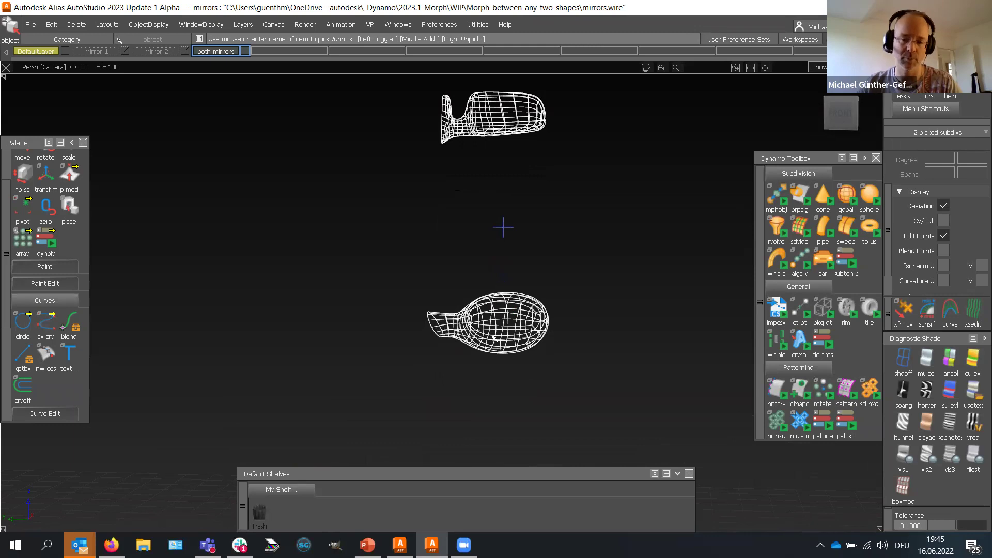
{"action": "left_click_drag", "start_coordinate": [519, 344], "coordinate": [542, 311], "text": "alt+shift"}
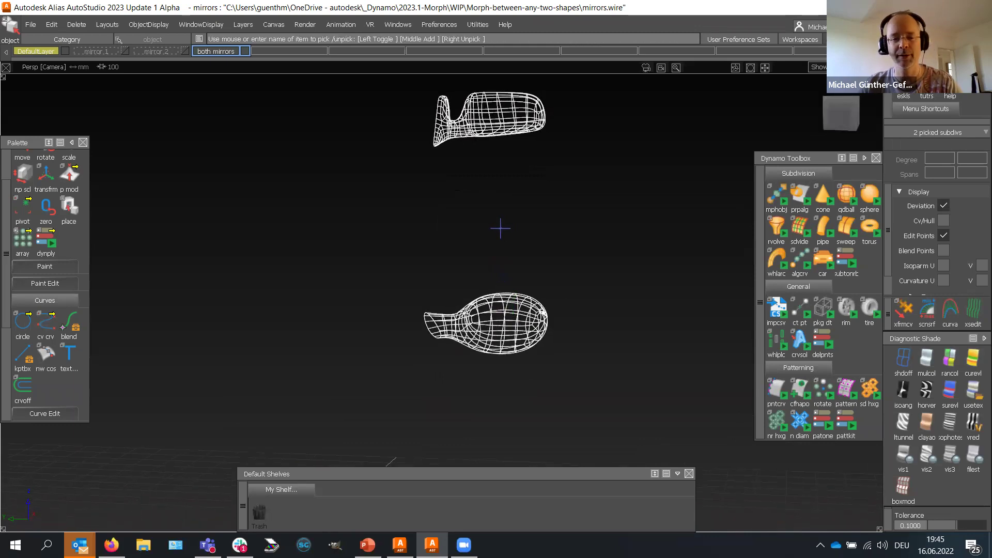
{"action": "middle_click_drag", "start_coordinate": [558, 237], "coordinate": [543, 249], "text": "alt+shift"}
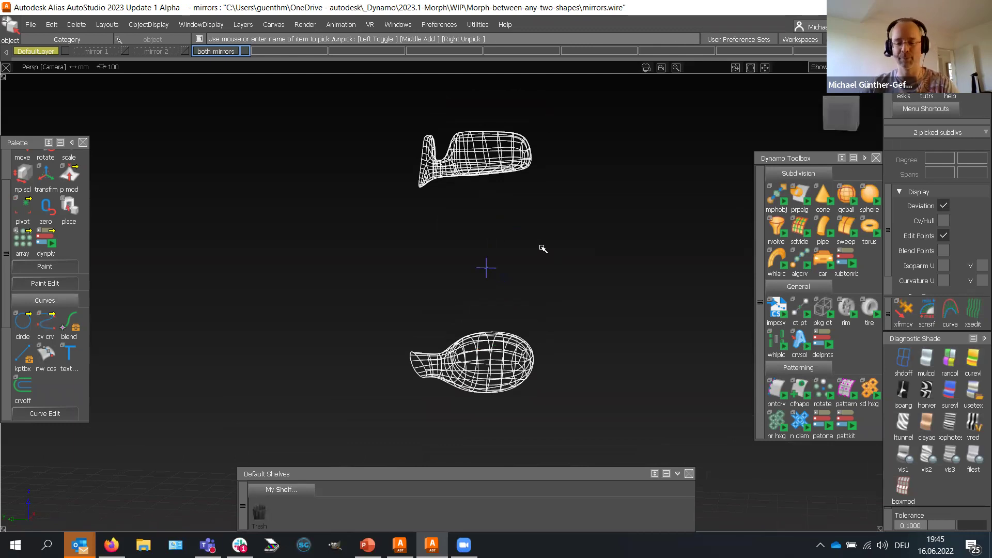
{"action": "left_click_drag", "start_coordinate": [510, 230], "coordinate": [513, 232], "text": "alt+shift"}
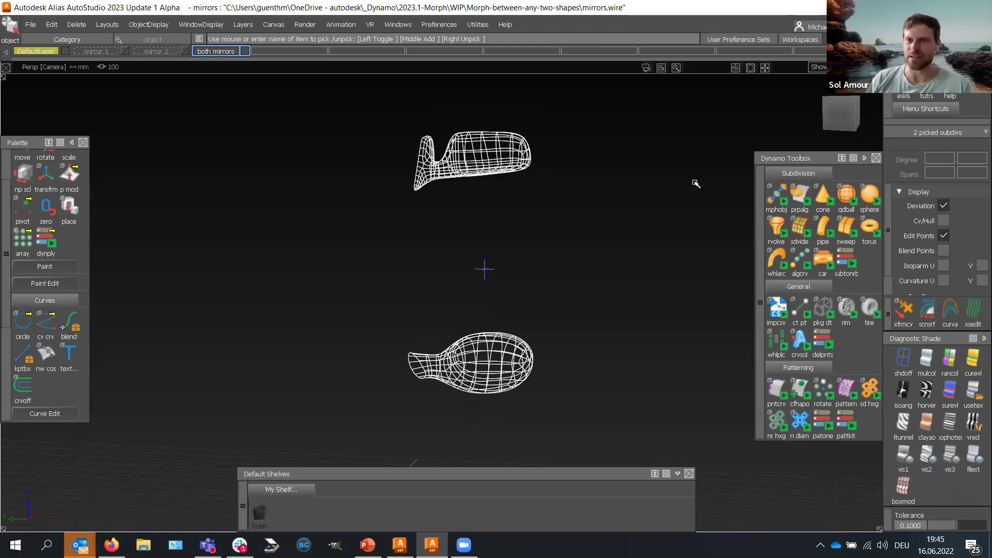
{"action": "left_click_drag", "start_coordinate": [601, 230], "coordinate": [554, 233], "text": "alt+shift"}
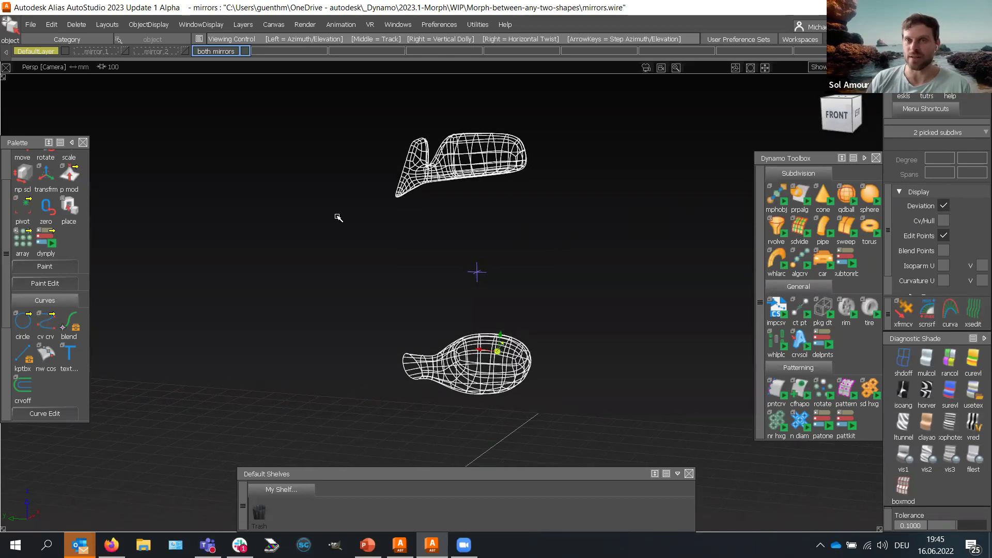
Step: Open Subdiv-by-1-Gen-2-rails.wire from the _Dynamo/2023.1-Subdiv-by-3-rails/WIP folder, deleting all existing stages
{"action": "left_click", "coordinate": [31, 25]}
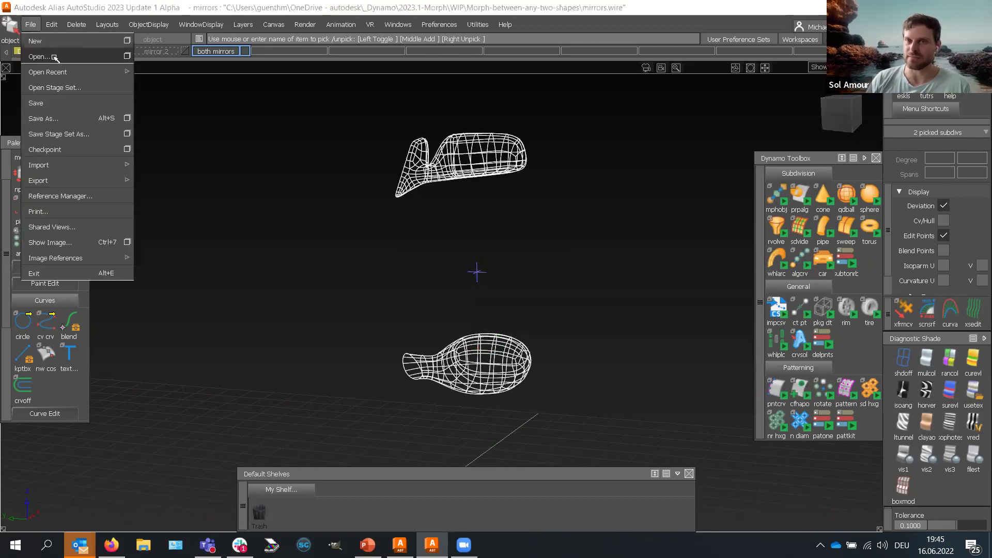
{"action": "left_click", "coordinate": [54, 57]}
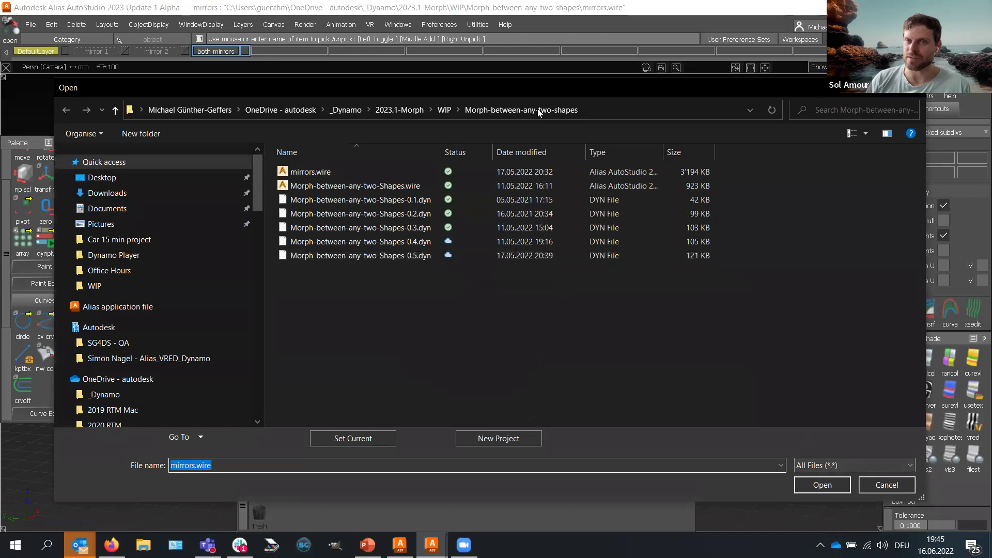
{"action": "left_click_drag", "start_coordinate": [500, 83], "coordinate": [489, 59]}
{"action": "left_click", "coordinate": [433, 88]}
{"action": "left_click", "coordinate": [394, 87]}
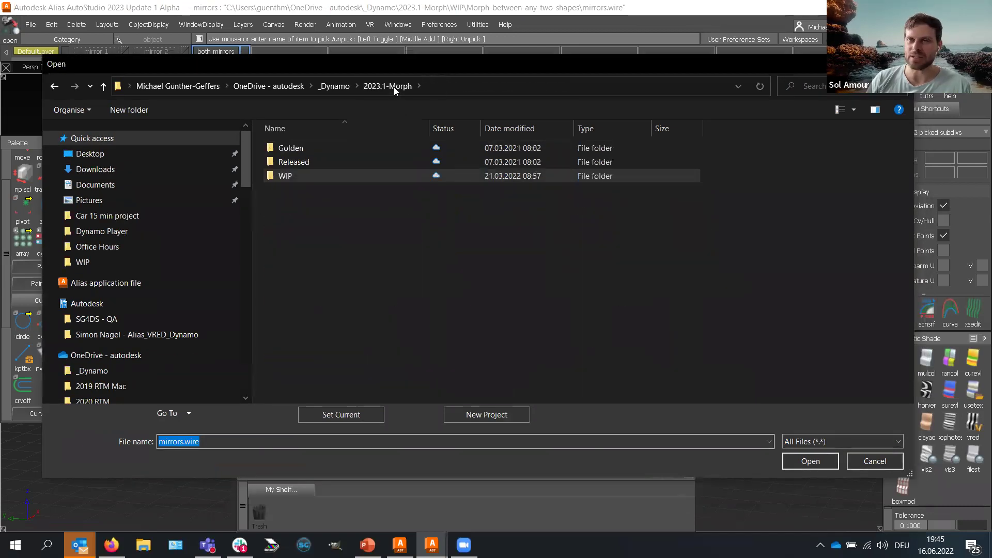
{"action": "left_click", "coordinate": [331, 87]}
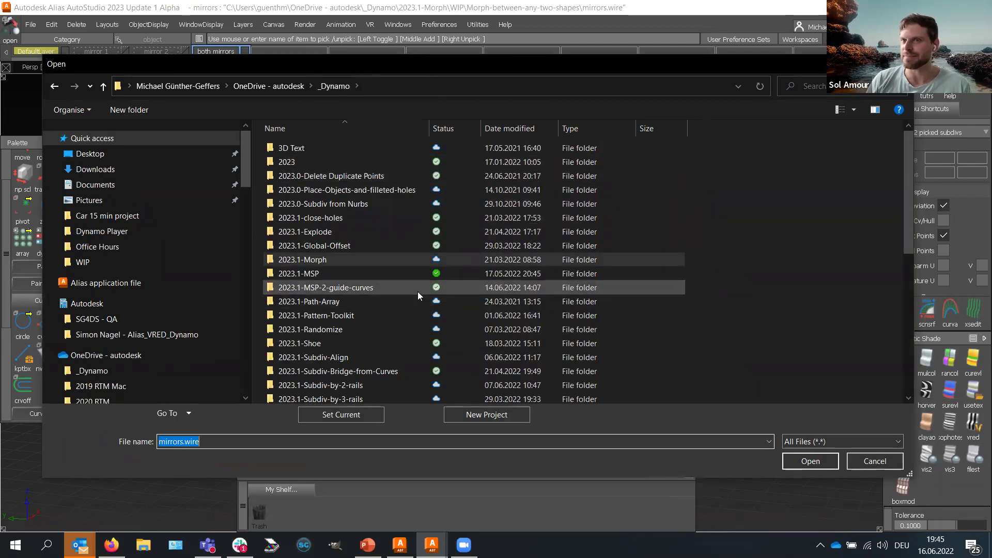
{"action": "left_click", "coordinate": [371, 396]}
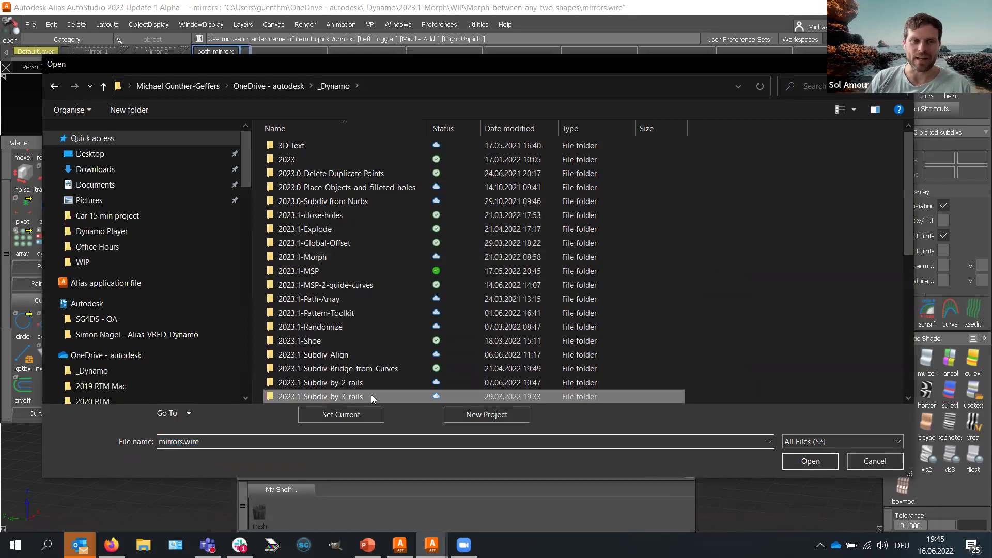
{"action": "double_click", "coordinate": [371, 394]}
{"action": "double_click", "coordinate": [314, 148]}
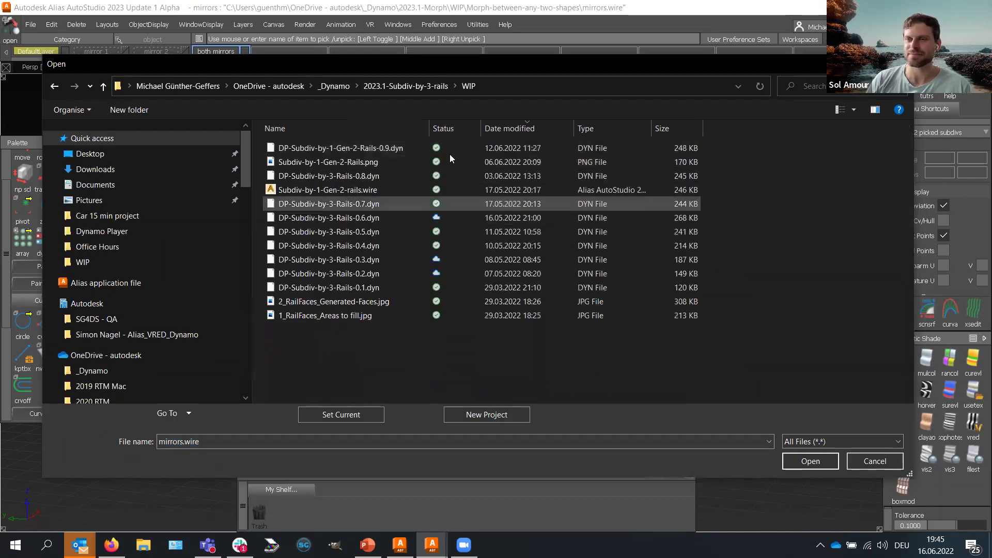
{"action": "double_click", "coordinate": [346, 189]}
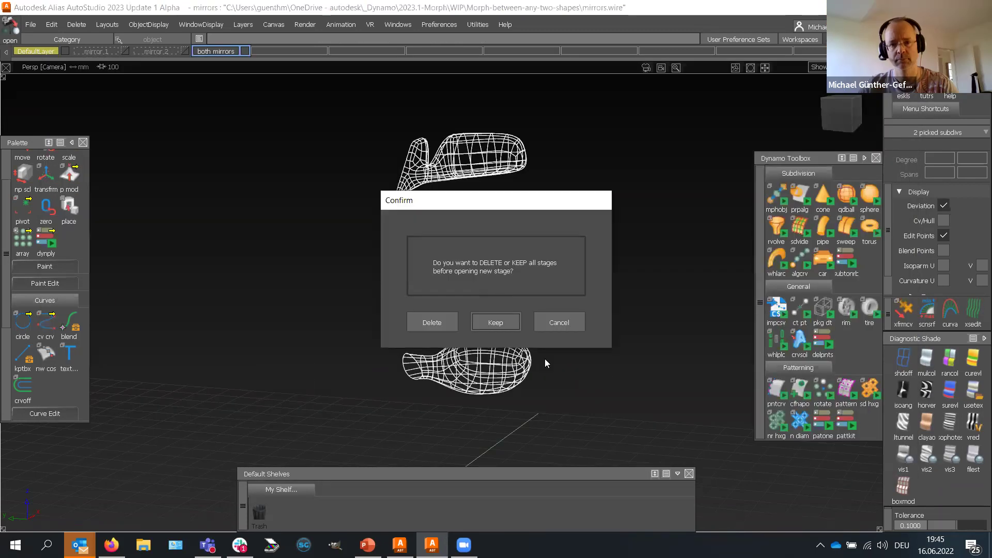
{"action": "left_click", "coordinate": [432, 324]}
{"action": "left_click", "coordinate": [581, 370]}
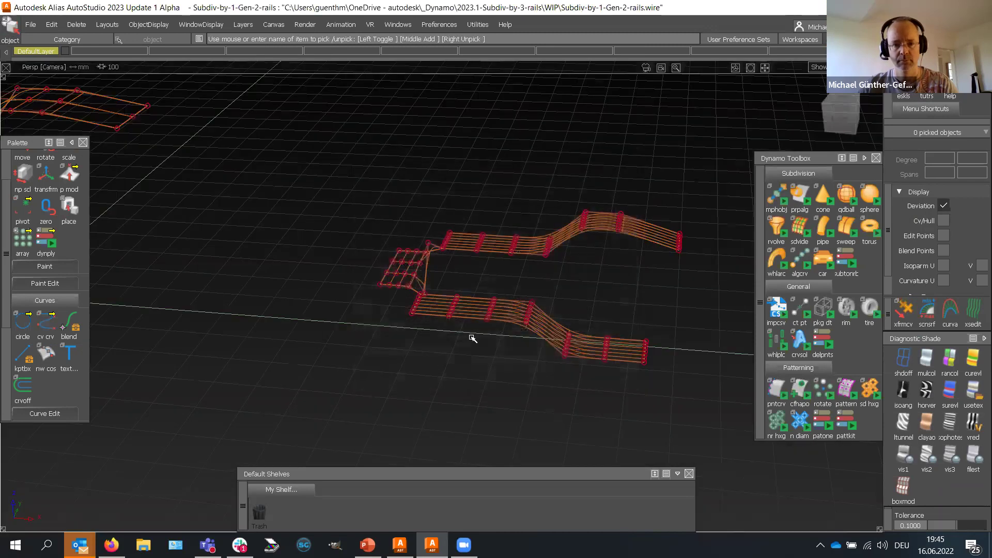
Step: Examine the two long curved subdiv strips and the small profile patch between their ends
{"action": "left_click_drag", "start_coordinate": [508, 357], "coordinate": [527, 332], "text": "alt+shift"}
{"action": "right_click_drag", "start_coordinate": [527, 332], "coordinate": [554, 333], "text": "alt+shift"}
{"action": "left_click_drag", "start_coordinate": [554, 334], "coordinate": [539, 298], "text": "alt+shift"}
{"action": "right_click_drag", "start_coordinate": [539, 297], "coordinate": [538, 294], "text": "alt+shift"}
{"action": "left_click_drag", "start_coordinate": [538, 295], "coordinate": [525, 290], "text": "alt+shift"}
{"action": "right_click_drag", "start_coordinate": [525, 290], "coordinate": [424, 298], "text": "alt+shift"}
{"action": "left_click_drag", "start_coordinate": [423, 298], "coordinate": [427, 266], "text": "alt+shift"}
{"action": "right_click_drag", "start_coordinate": [256, 259], "coordinate": [381, 183], "text": "alt+shift"}
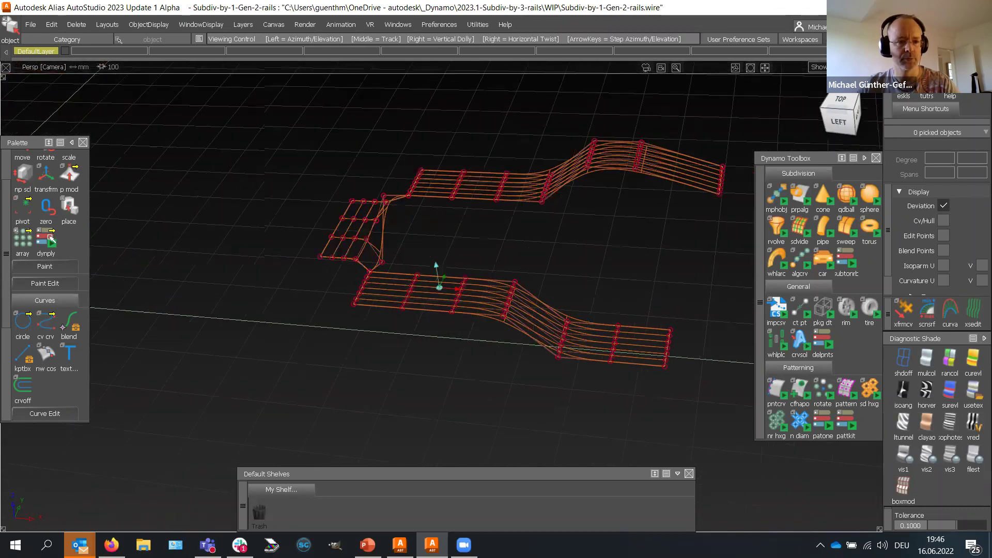
{"action": "middle_click_drag", "start_coordinate": [380, 183], "coordinate": [344, 165], "text": "alt+shift"}
{"action": "left_click_drag", "start_coordinate": [344, 165], "coordinate": [341, 169], "text": "alt+shift"}
Step: Load DP-Subdiv-by-1-Gen-2-Rails-0.9.dyn from the 2023.1-Subdiv-by-3-rails/WIP folder into Dynamo Player
{"action": "left_click", "coordinate": [267, 91]}
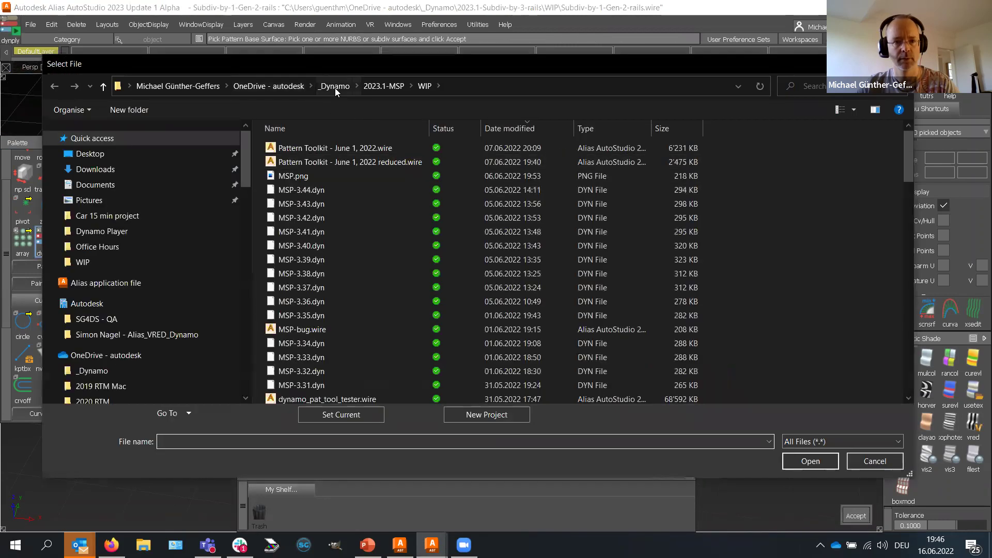
{"action": "left_click", "coordinate": [334, 86]}
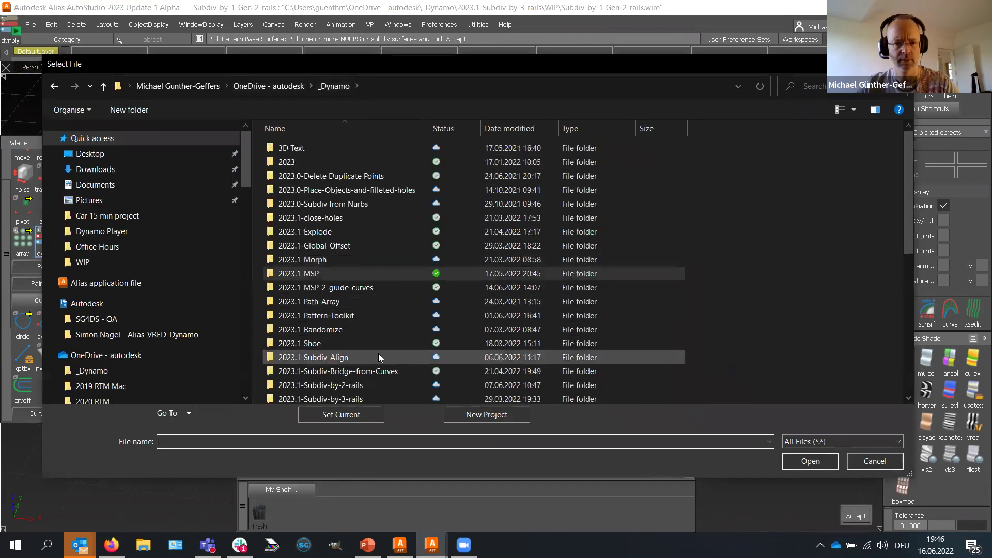
{"action": "double_click", "coordinate": [330, 368]}
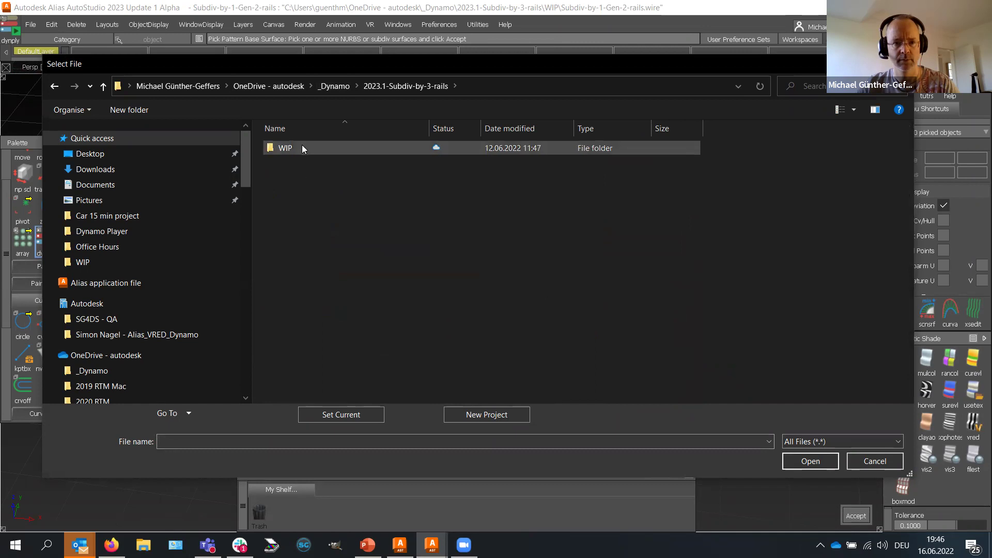
{"action": "double_click", "coordinate": [302, 146]}
{"action": "left_click", "coordinate": [496, 129]}
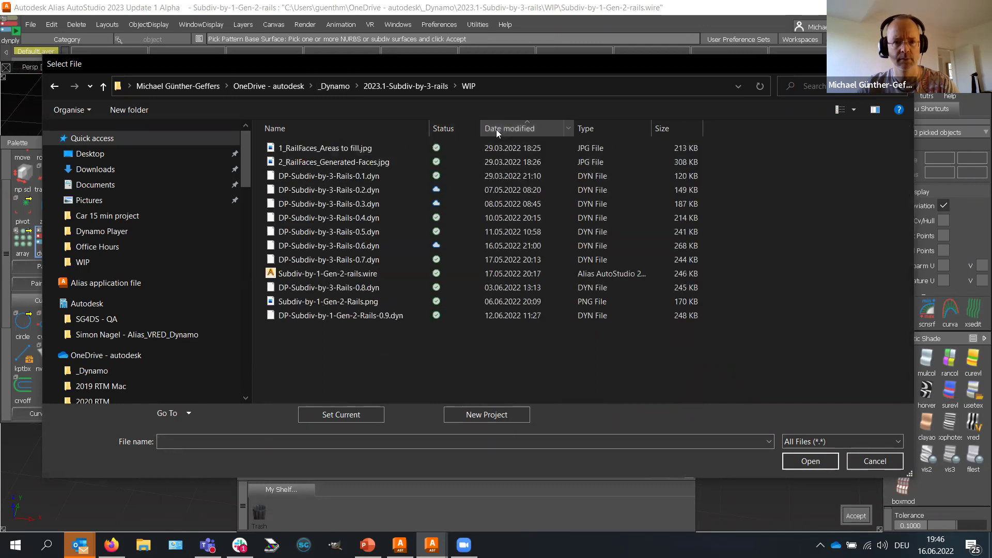
{"action": "left_click", "coordinate": [496, 129]}
{"action": "double_click", "coordinate": [358, 149]}
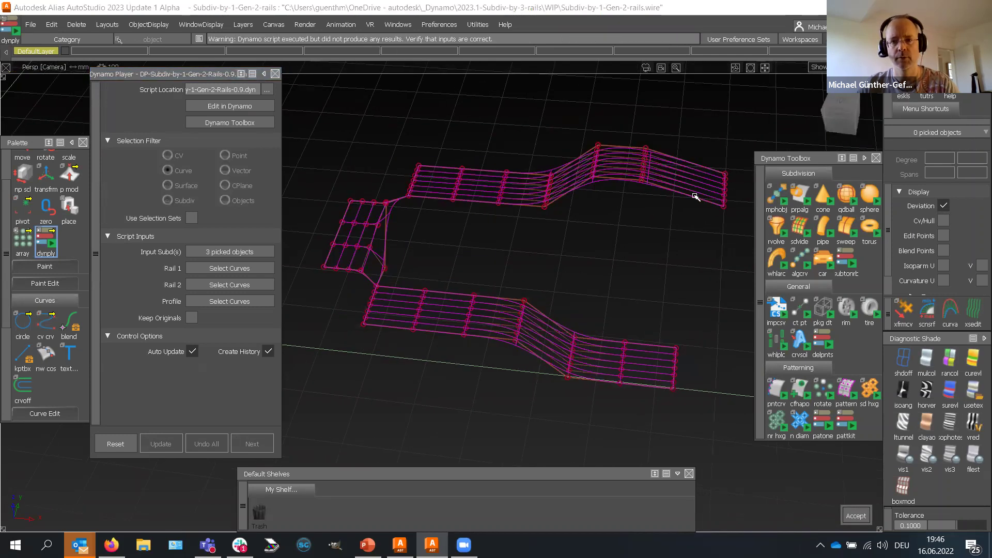
Step: Assign the six inner edges of the far curved subdiv strip as Rail 1, working from its free end toward the profile patch
{"action": "left_click", "coordinate": [666, 188]}
{"action": "left_click", "coordinate": [626, 181]}
{"action": "left_click", "coordinate": [565, 194]}
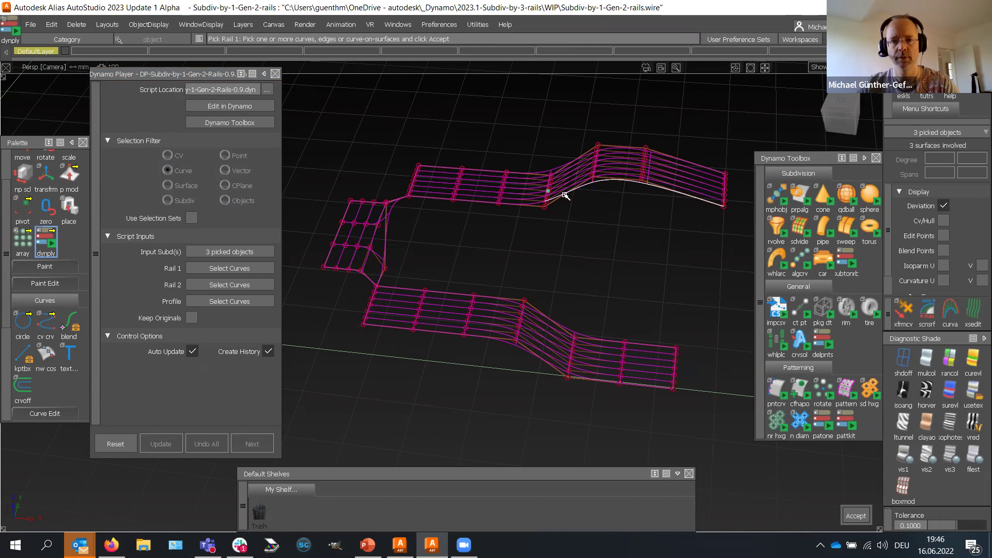
{"action": "left_click", "coordinate": [509, 205]}
{"action": "left_click", "coordinate": [463, 201]}
{"action": "left_click", "coordinate": [443, 199]}
{"action": "key", "text": "Return"}
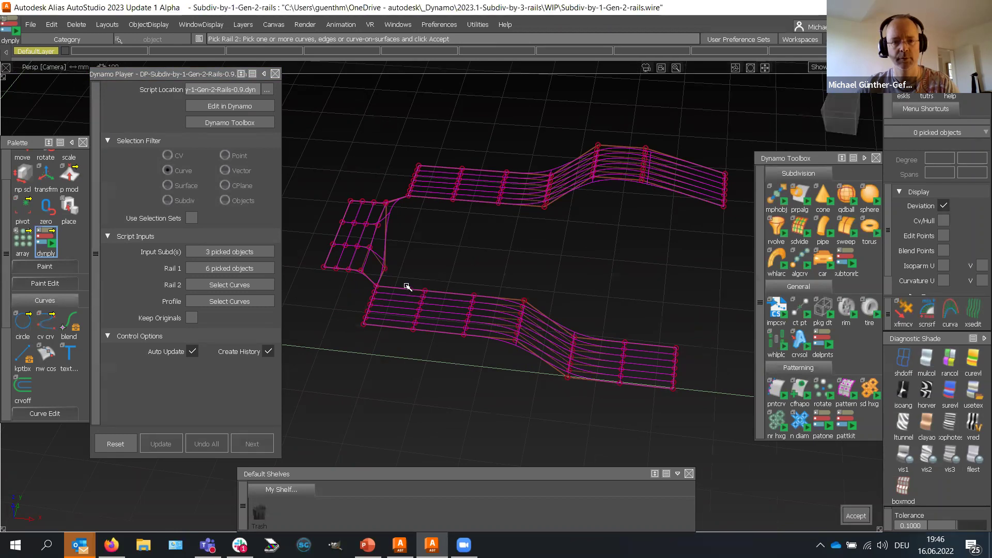
Step: Assign the six inner edges of the near curved subdiv strip as Rail 2, working from the profile patch toward its free end
{"action": "left_click", "coordinate": [415, 290]}
{"action": "left_click", "coordinate": [445, 295]}
{"action": "left_click", "coordinate": [487, 297]}
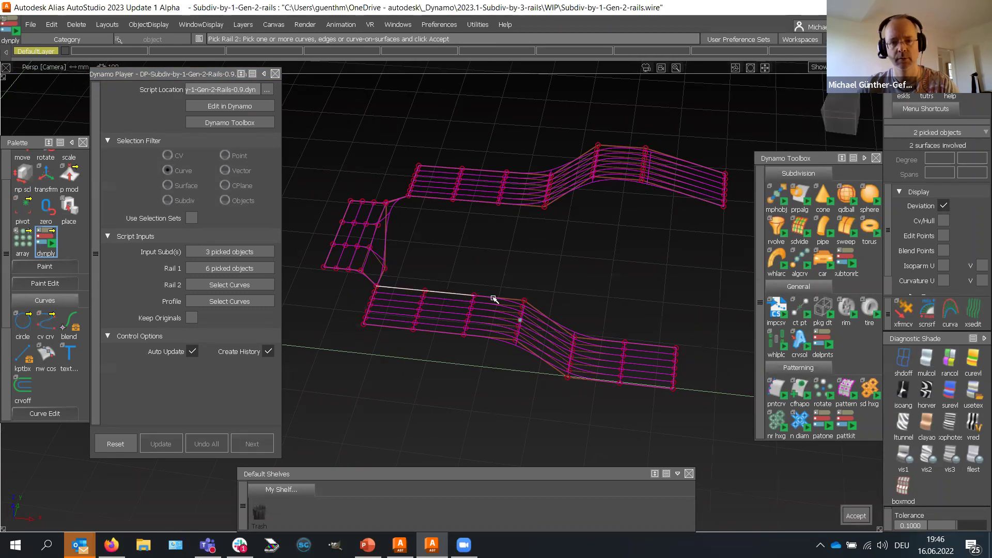
{"action": "left_click", "coordinate": [545, 318]}
{"action": "left_click", "coordinate": [602, 339]}
{"action": "left_click", "coordinate": [662, 346]}
{"action": "key", "text": "Return"}
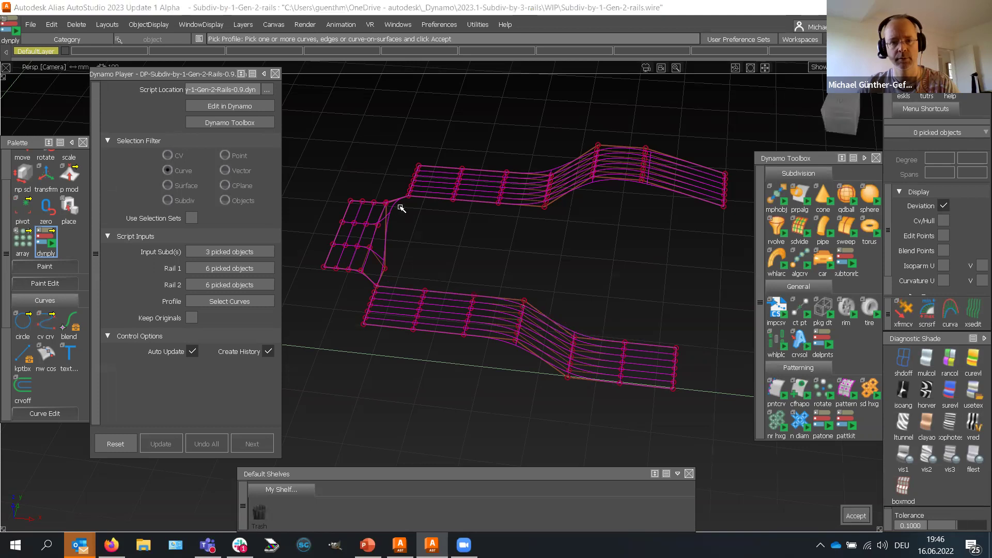
Step: Assign the three edges of the small patch linking the two rails as the Profile
{"action": "left_click", "coordinate": [388, 262]}
{"action": "left_click", "coordinate": [381, 251]}
{"action": "left_click", "coordinate": [398, 210]}
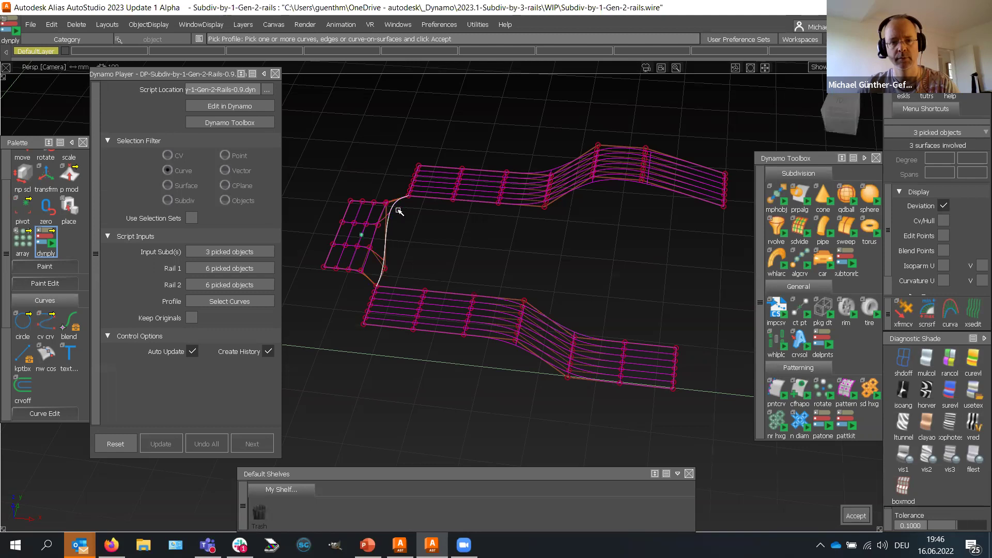
{"action": "key", "text": "Return"}
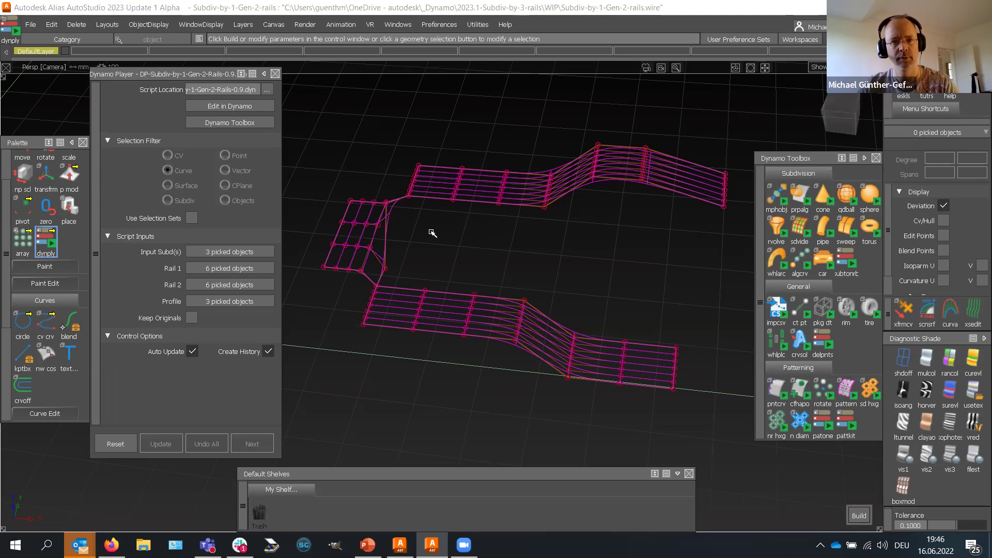
Step: Restart the two-rail script and assign the L-shaped subdiv near the origin as its input subdiv
{"action": "left_click_drag", "start_coordinate": [431, 233], "coordinate": [475, 262], "text": "alt+shift"}
{"action": "left_click_drag", "start_coordinate": [463, 248], "coordinate": [504, 256], "text": "alt+shift"}
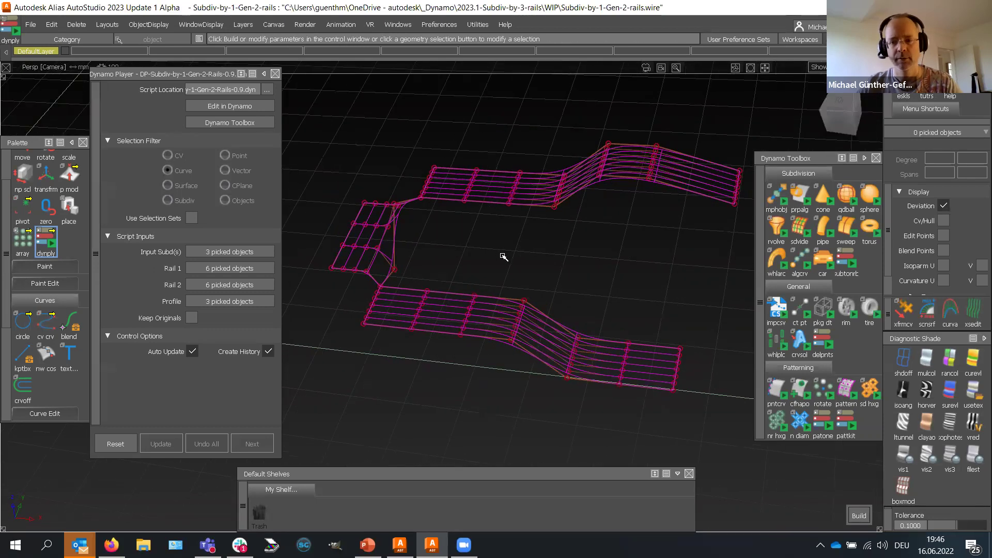
{"action": "middle_click_drag", "start_coordinate": [492, 243], "coordinate": [515, 295], "text": "alt+shift"}
{"action": "right_click_drag", "start_coordinate": [531, 226], "coordinate": [630, 286], "text": "alt+shift"}
{"action": "middle_click_drag", "start_coordinate": [631, 264], "coordinate": [706, 276], "text": "alt+shift"}
{"action": "middle_click_drag", "start_coordinate": [345, 235], "coordinate": [426, 238], "text": "alt+shift"}
{"action": "left_click_drag", "start_coordinate": [425, 228], "coordinate": [422, 242], "text": "ctrl+shift"}
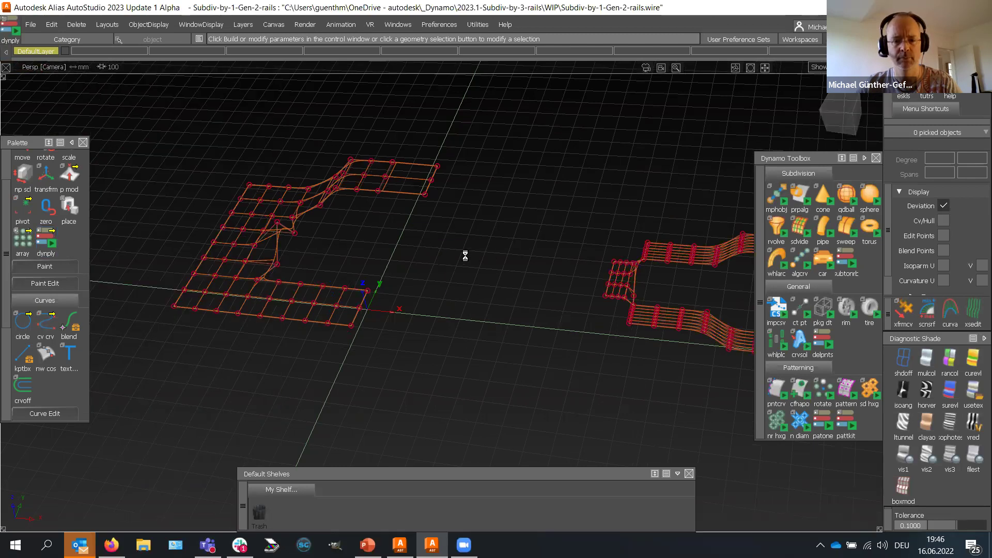
{"action": "middle_click_drag", "start_coordinate": [502, 238], "coordinate": [617, 271], "text": "alt+shift"}
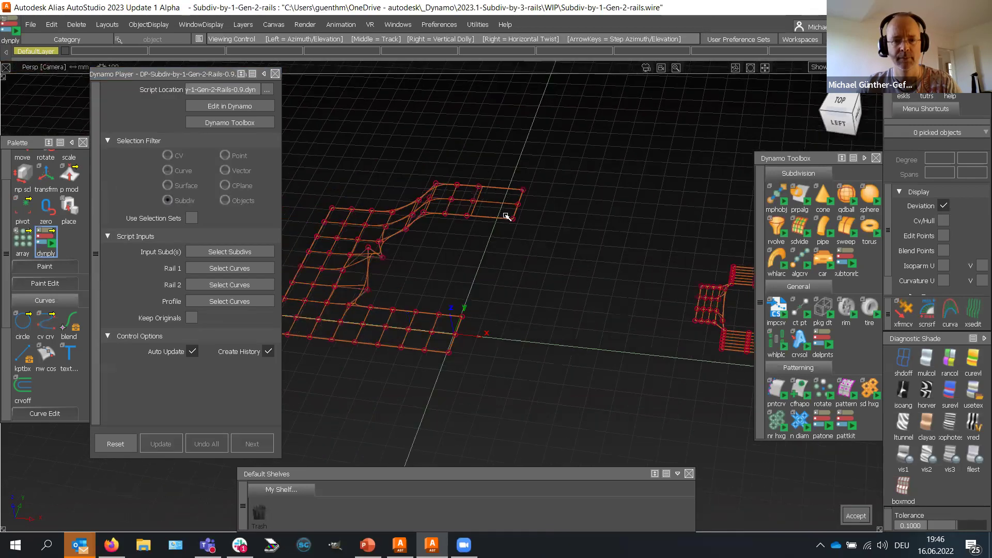
{"action": "left_click", "coordinate": [505, 226]}
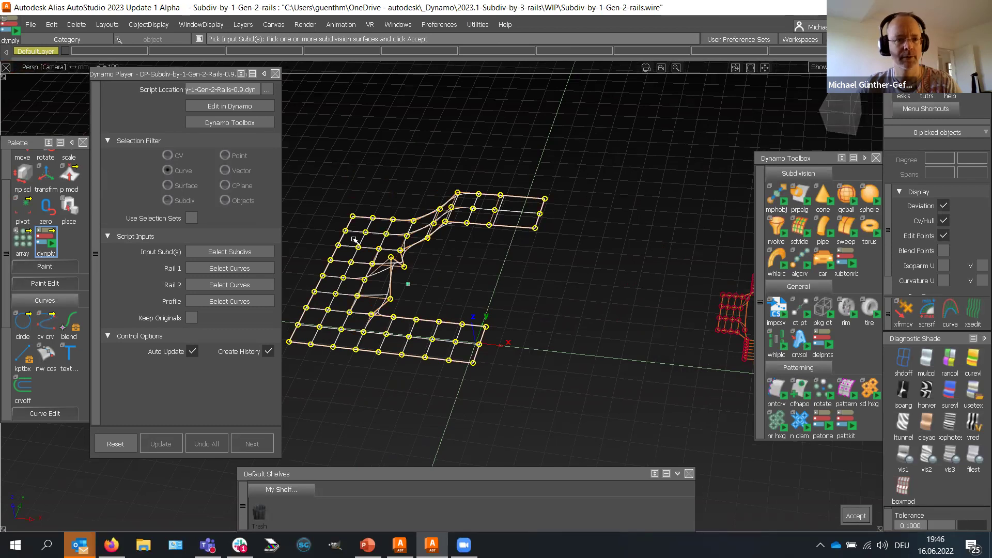
{"action": "key", "text": "space"}
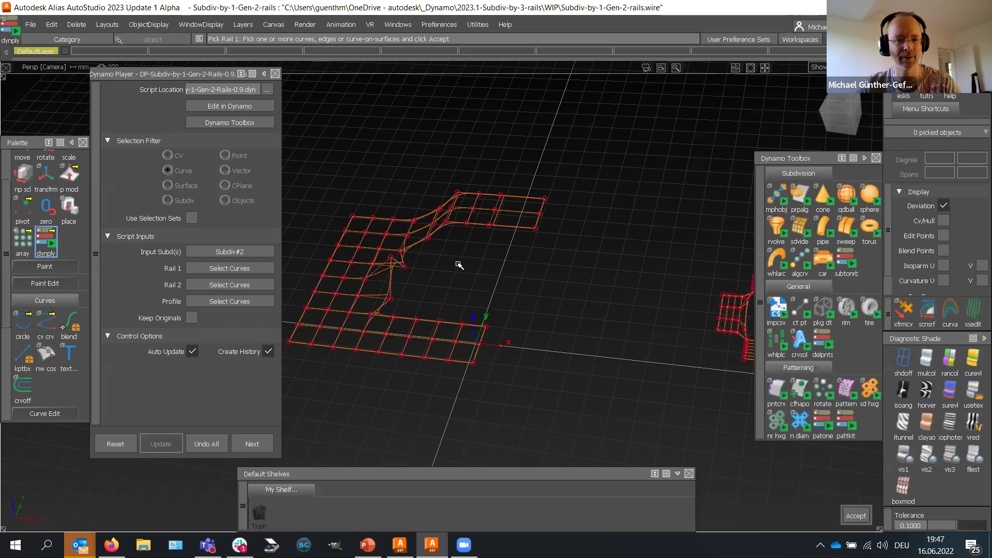
Step: Start the two-rail script over and pick the L-shaped mesh once more as the input subdiv
{"action": "left_click_drag", "start_coordinate": [445, 261], "coordinate": [516, 264], "text": "alt+shift"}
{"action": "scroll", "coordinate": [525, 235], "scroll_direction": "up", "scroll_amount": 6}
{"action": "scroll", "coordinate": [533, 242], "scroll_direction": "down", "scroll_amount": 3}
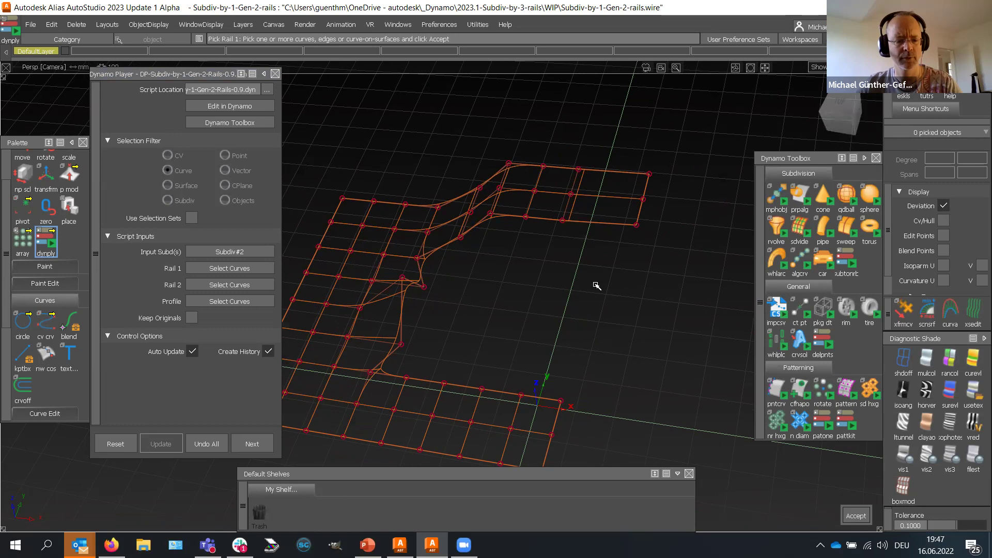
{"action": "left_click_drag", "start_coordinate": [585, 295], "coordinate": [585, 223], "text": "ctrl+shift"}
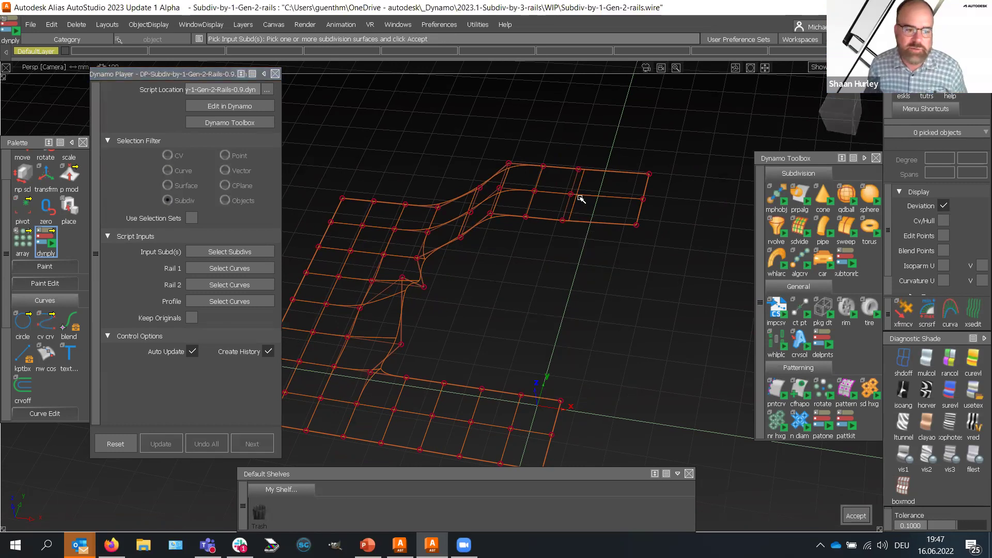
{"action": "left_click", "coordinate": [582, 199]}
{"action": "key", "text": "Return"}
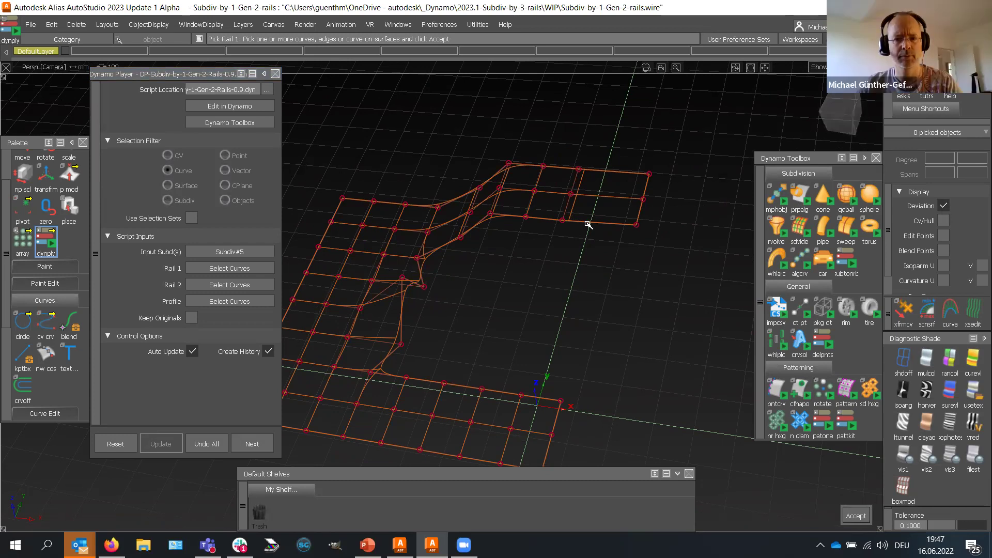
Step: Reload DP-Subdiv-by-1-Gen-2-Rails-0.9.dyn and set the L-shaped mesh as its input subdiv
{"action": "left_click_drag", "start_coordinate": [551, 281], "coordinate": [588, 226], "text": "alt+shift"}
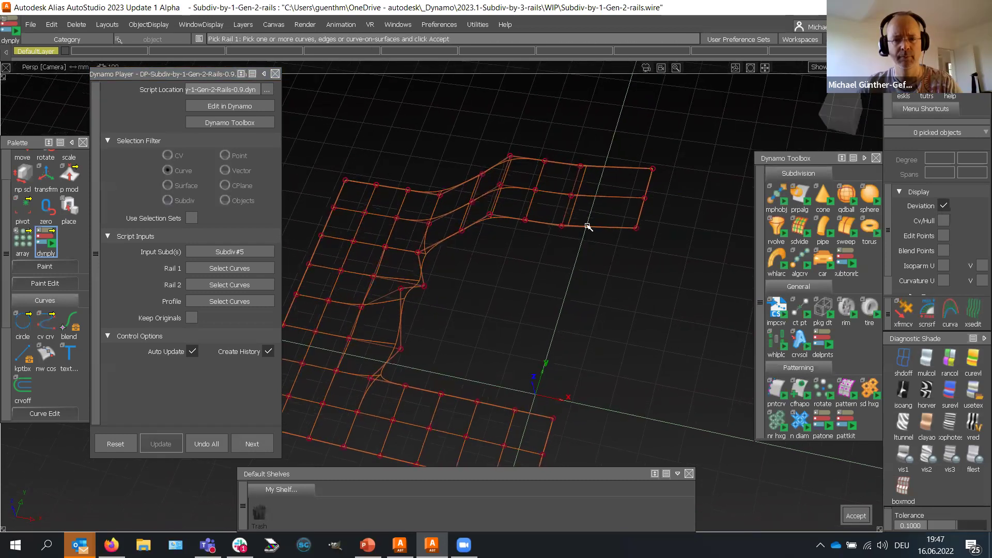
{"action": "left_click_drag", "start_coordinate": [538, 280], "coordinate": [551, 209], "text": "ctrl+shift"}
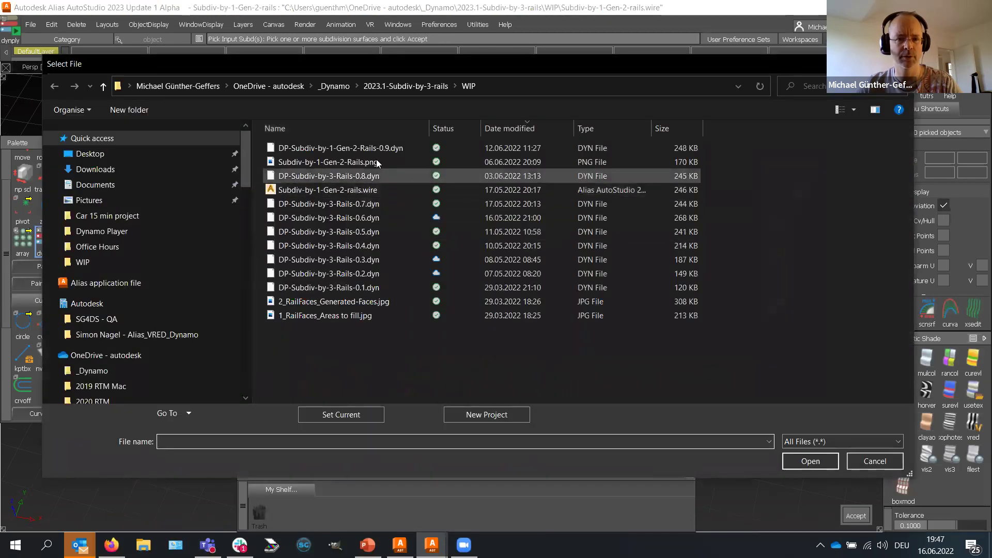
{"action": "double_click", "coordinate": [372, 147]}
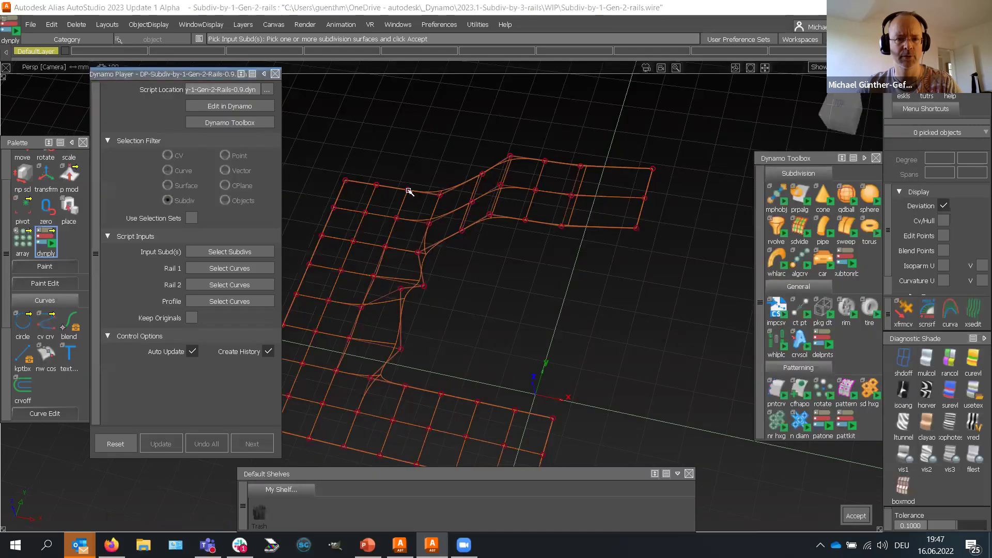
{"action": "left_click", "coordinate": [522, 212]}
{"action": "key", "text": "space"}
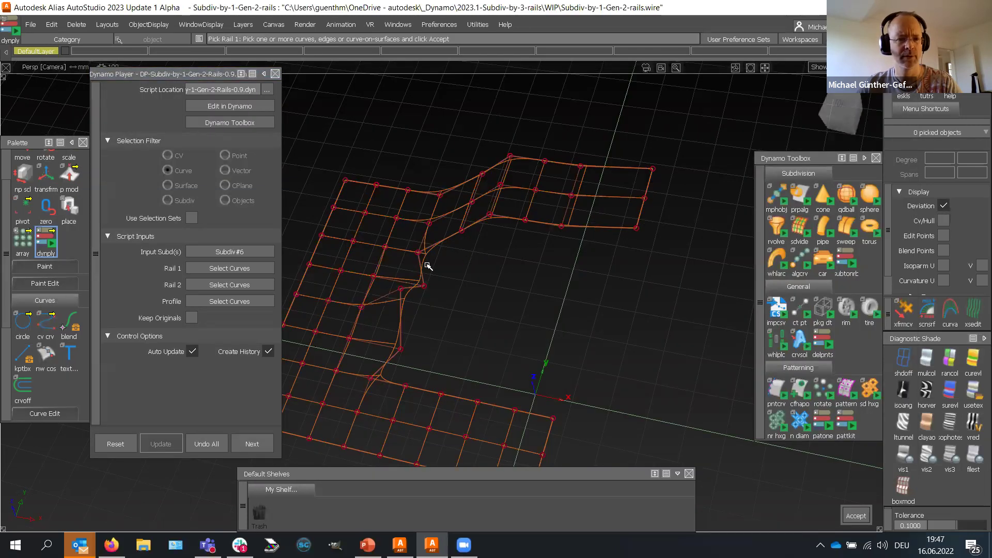
{"action": "left_click_drag", "start_coordinate": [459, 230], "coordinate": [505, 226], "text": "alt+shift"}
{"action": "right_click_drag", "start_coordinate": [505, 226], "coordinate": [514, 261], "text": "alt+shift"}
{"action": "mouse_move", "coordinate": [513, 261]}
{"action": "left_mouse_down", "text": "alt+shift"}
{"action": "mouse_move", "coordinate": [476, 310]}
{"action": "mouse_move", "coordinate": [531, 268]}
{"action": "mouse_move", "coordinate": [515, 280]}
{"action": "mouse_move", "coordinate": [504, 245]}
{"action": "left_mouse_up", "text": "alt+shift"}
Step: Open Car-Mirror.wire from the _Dynamo/2023.1-Subdiv-Align/WIP folder
{"action": "left_click", "coordinate": [31, 24]}
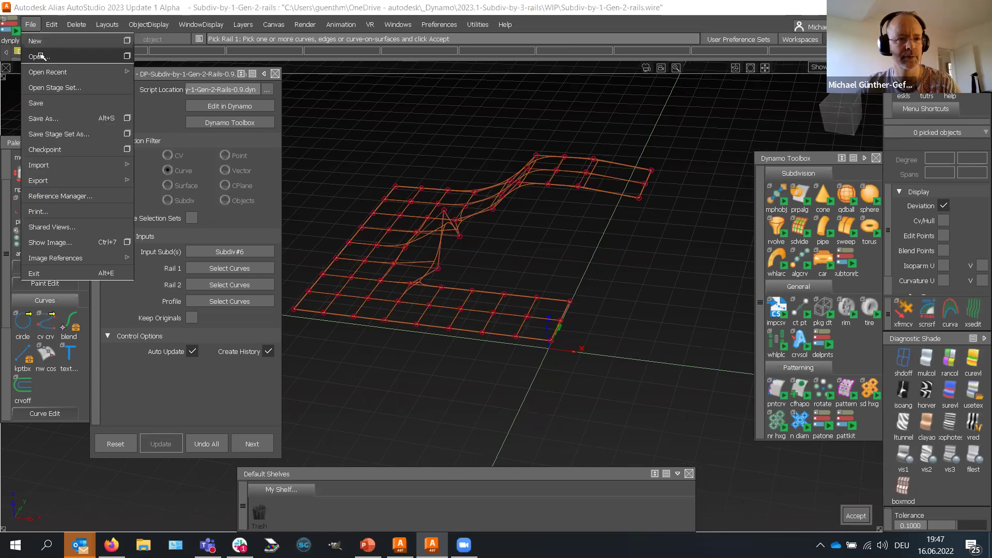
{"action": "left_click", "coordinate": [39, 54]}
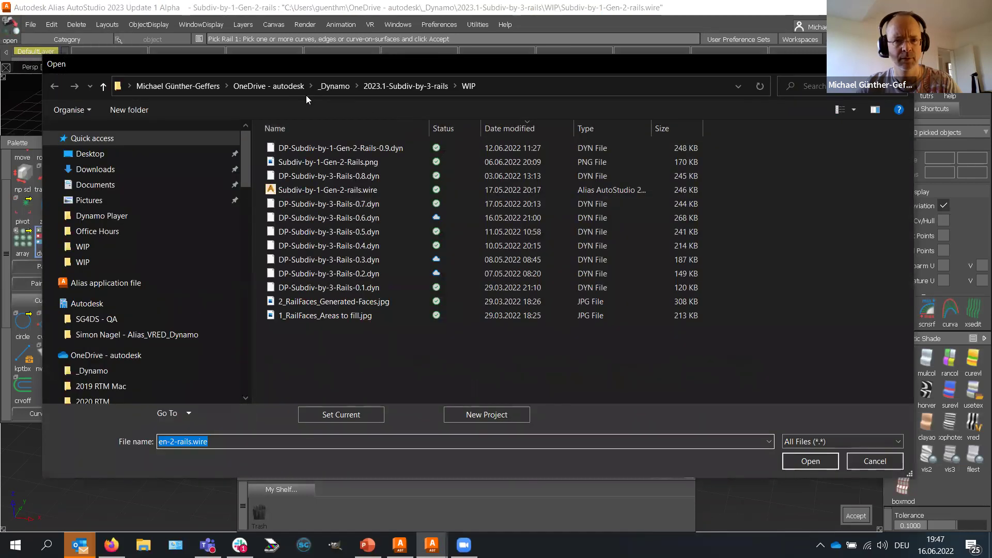
{"action": "left_click", "coordinate": [332, 87]}
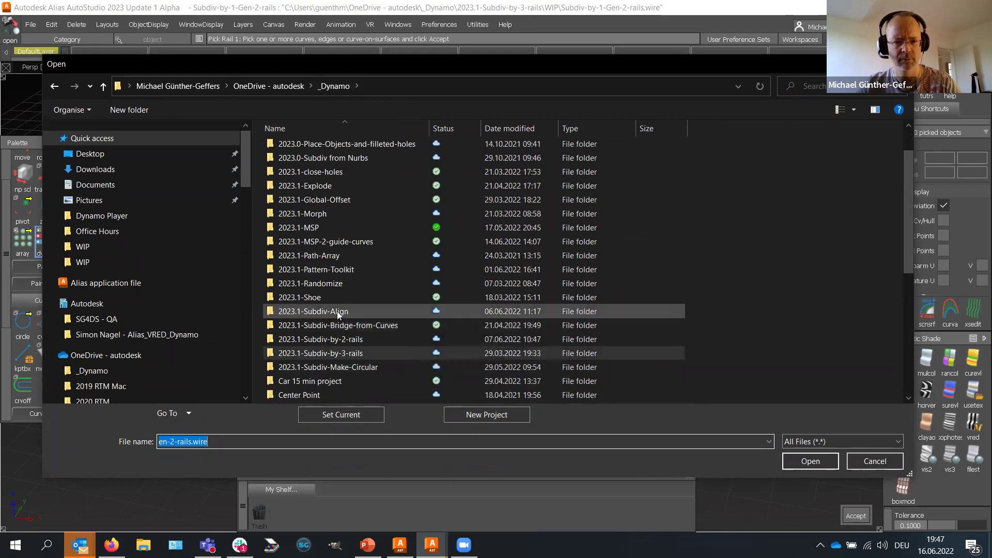
{"action": "double_click", "coordinate": [338, 312]}
{"action": "double_click", "coordinate": [316, 175]}
{"action": "double_click", "coordinate": [305, 148]}
{"action": "left_click", "coordinate": [440, 321]}
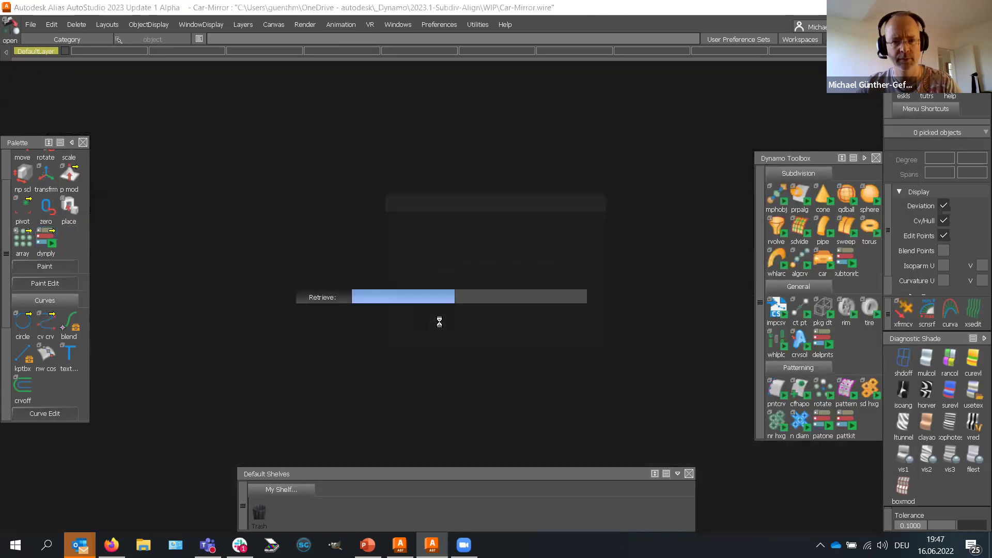
{"action": "left_click", "coordinate": [596, 389]}
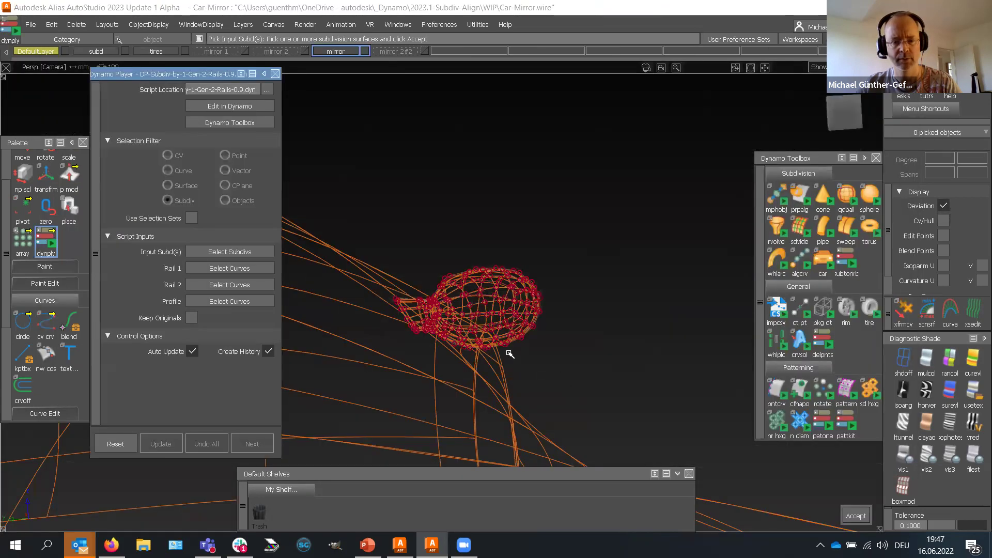
Step: Shade the car model with multi-color diagnostic shading, turn off its CV/hull display, and frame the side mirror against the body
{"action": "left_click", "coordinate": [922, 368]}
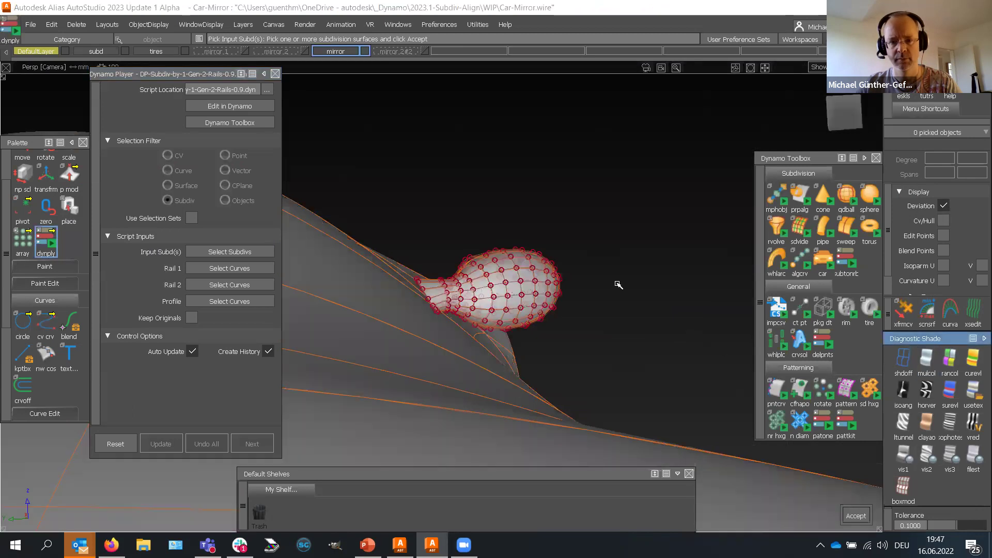
{"action": "left_click", "coordinate": [822, 262]}
{"action": "left_click", "coordinate": [943, 220]}
{"action": "mouse_move", "coordinate": [654, 275]}
{"action": "left_mouse_down", "text": "alt+shift"}
{"action": "mouse_move", "coordinate": [618, 327]}
{"action": "mouse_move", "coordinate": [623, 259]}
{"action": "left_mouse_up", "text": "alt+shift"}
{"action": "mouse_move", "coordinate": [503, 298]}
{"action": "left_mouse_down", "text": "alt+shift"}
{"action": "mouse_move", "coordinate": [458, 328]}
{"action": "mouse_move", "coordinate": [479, 286]}
{"action": "mouse_move", "coordinate": [429, 281]}
{"action": "left_mouse_up", "text": "alt+shift"}
{"action": "left_click_drag", "start_coordinate": [403, 345], "coordinate": [485, 281], "text": "alt+shift"}
{"action": "left_click_drag", "start_coordinate": [384, 324], "coordinate": [386, 365], "text": "alt+shift"}
Step: Load DP-Subdiv-Align-2023.1.15.dyn from the 2023.1-Subdiv-Align/WIP folder into Dynamo Player
{"action": "left_click", "coordinate": [46, 235]}
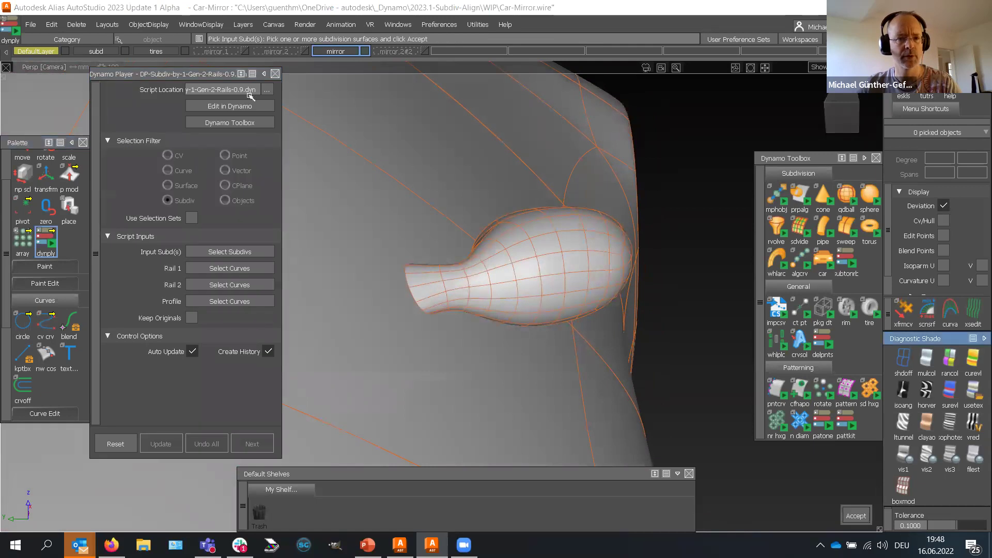
{"action": "left_click", "coordinate": [268, 90]}
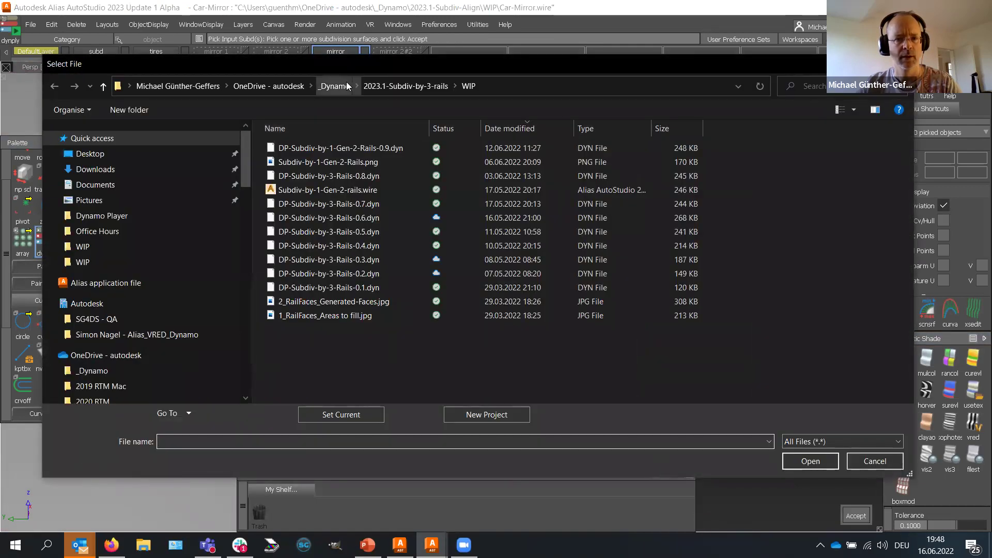
{"action": "left_click", "coordinate": [349, 88]}
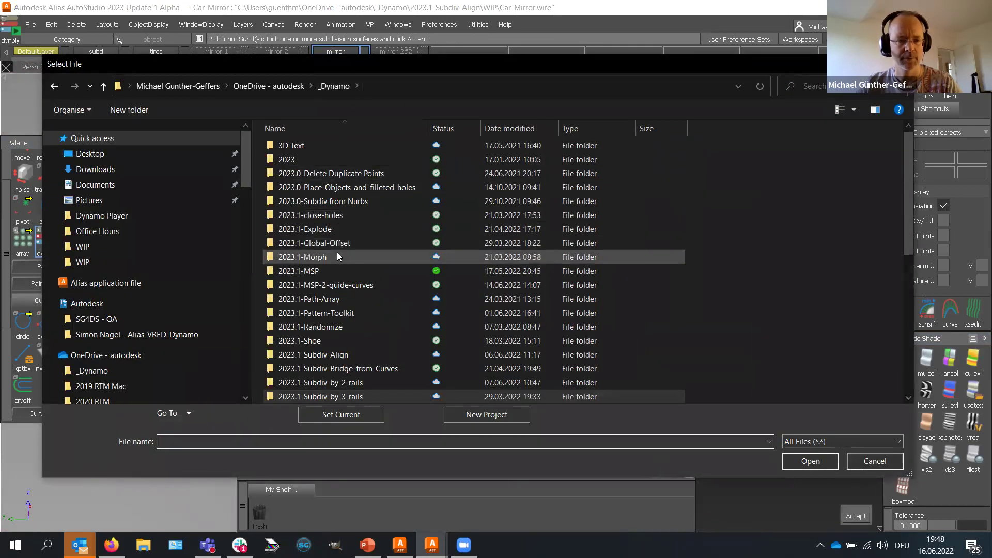
{"action": "scroll", "coordinate": [362, 300], "scroll_direction": "down", "scroll_amount": 2}
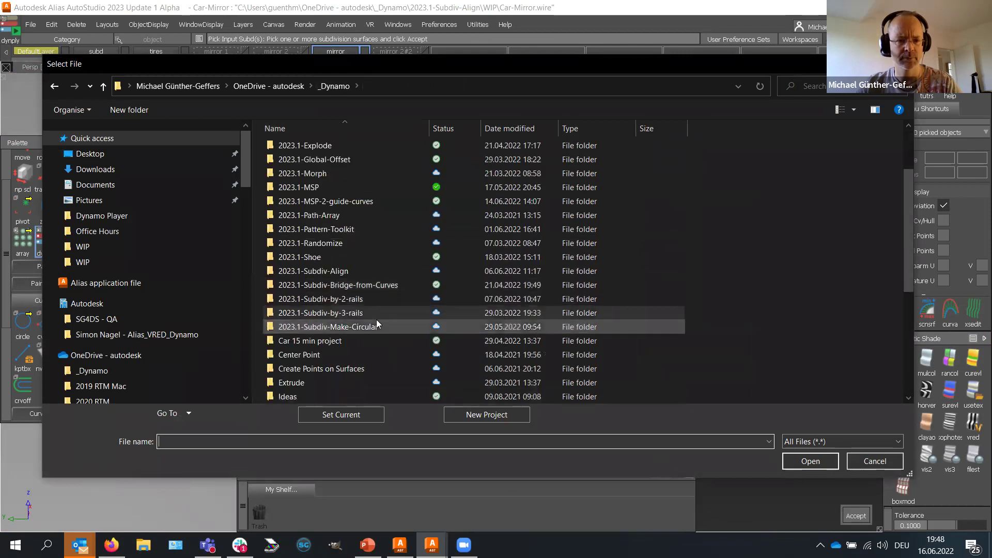
{"action": "double_click", "coordinate": [353, 272]}
{"action": "double_click", "coordinate": [307, 177]}
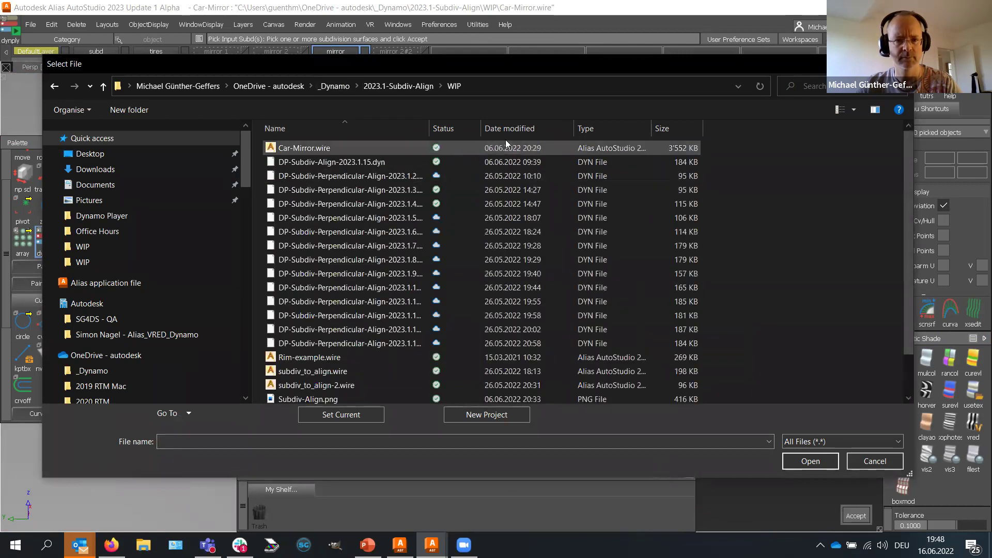
{"action": "left_click", "coordinate": [524, 126]}
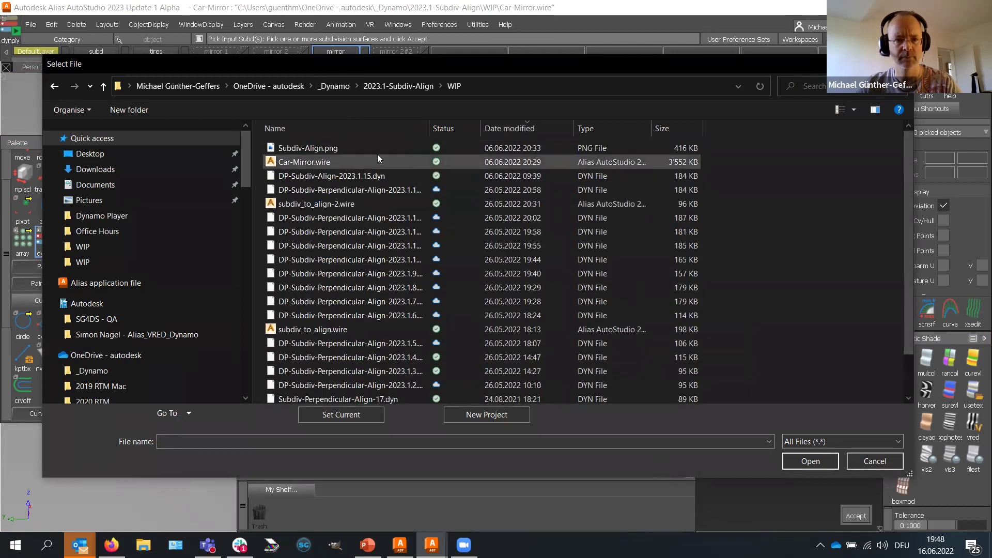
{"action": "left_click", "coordinate": [504, 126]}
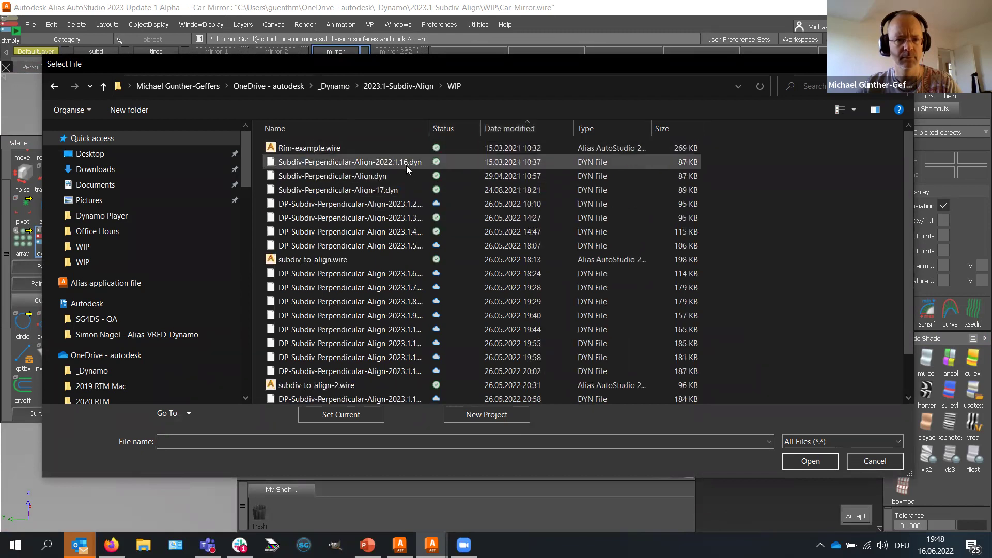
{"action": "left_click", "coordinate": [491, 130]}
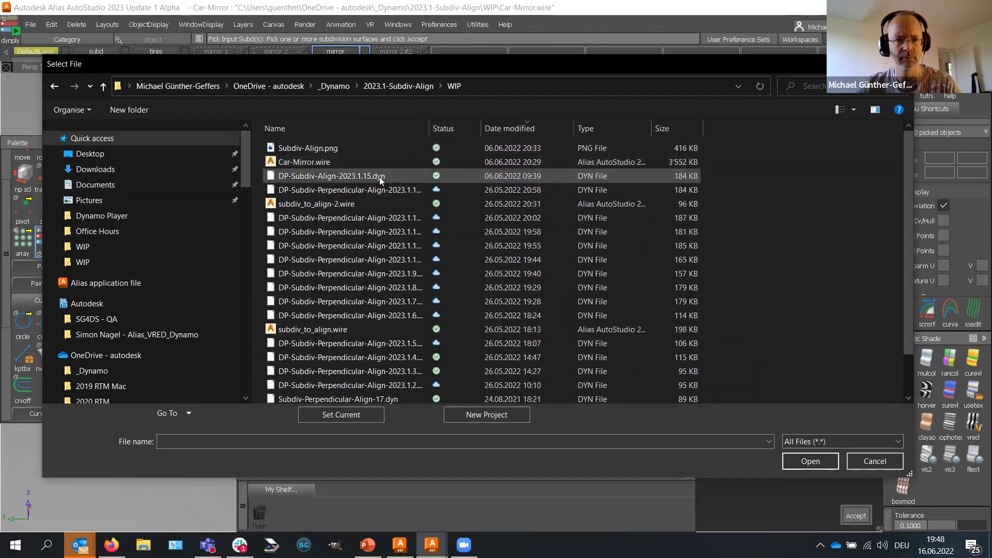
{"action": "double_click", "coordinate": [373, 179]}
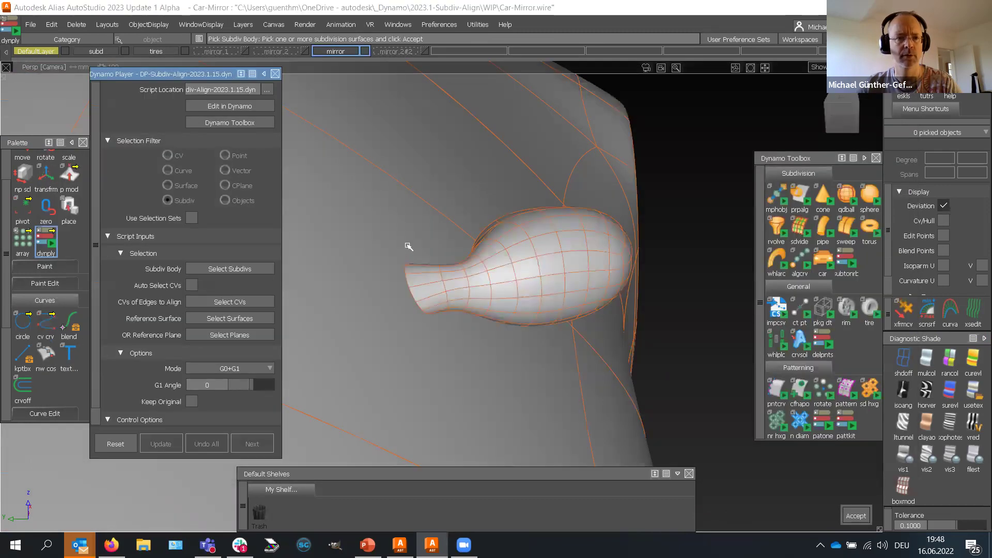
Step: Assign the side mirror subdiv as the Subdiv Body input of the align script
{"action": "scroll", "coordinate": [408, 246], "scroll_direction": "down", "scroll_amount": 3}
{"action": "left_click", "coordinate": [501, 277]}
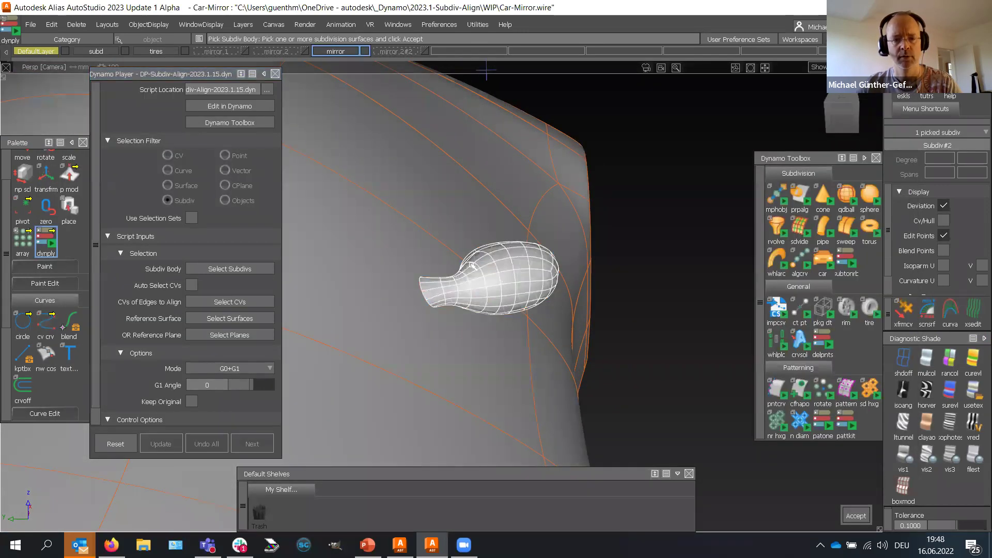
{"action": "key", "text": "Return"}
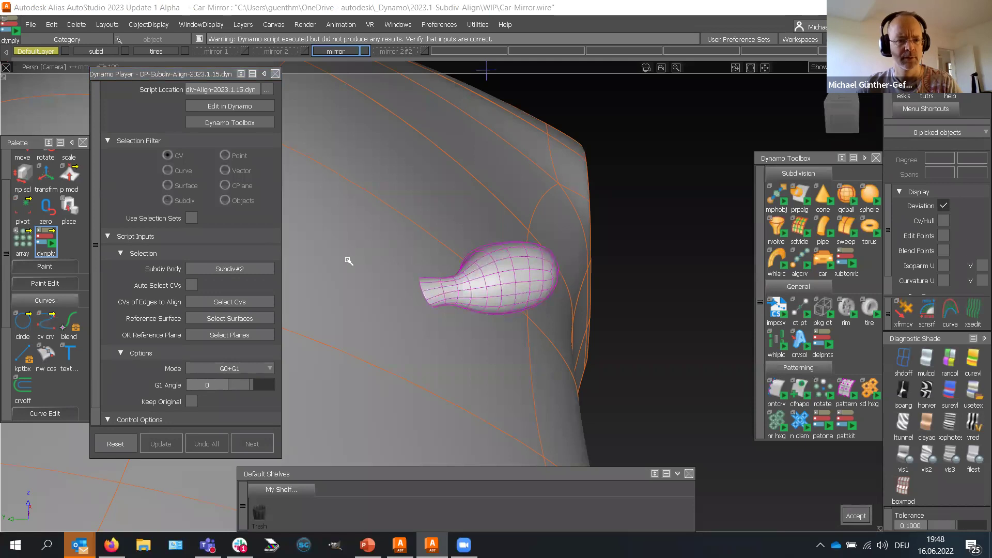
Step: Turn on CV/hull display for the side mirror subdiv and reassign it as the Subdiv Body of the align script
{"action": "scroll", "coordinate": [349, 261], "scroll_direction": "down", "scroll_amount": 2}
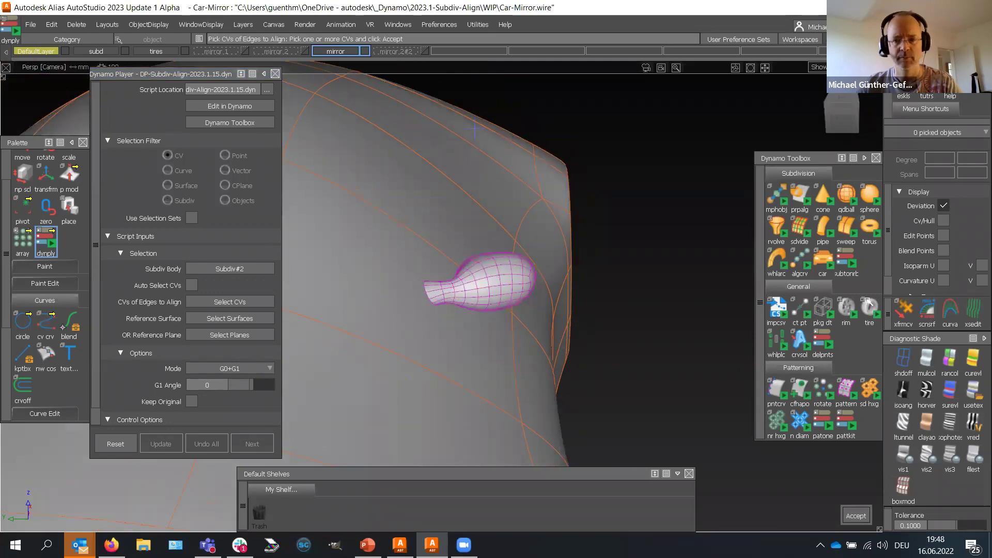
{"action": "left_click", "coordinate": [943, 221]}
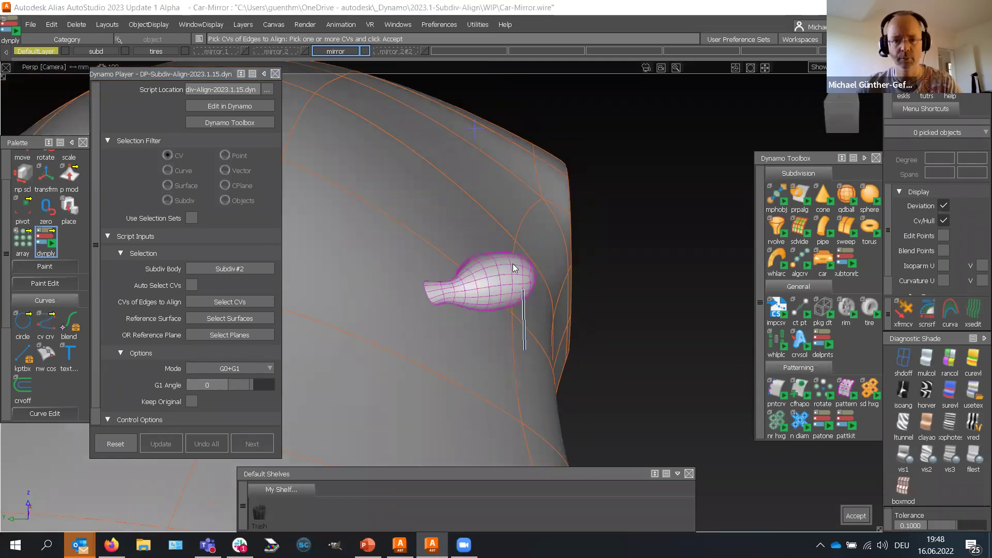
{"action": "left_click_drag", "start_coordinate": [518, 268], "coordinate": [523, 307], "text": "ctrl+shift"}
{"action": "left_click", "coordinate": [523, 302]}
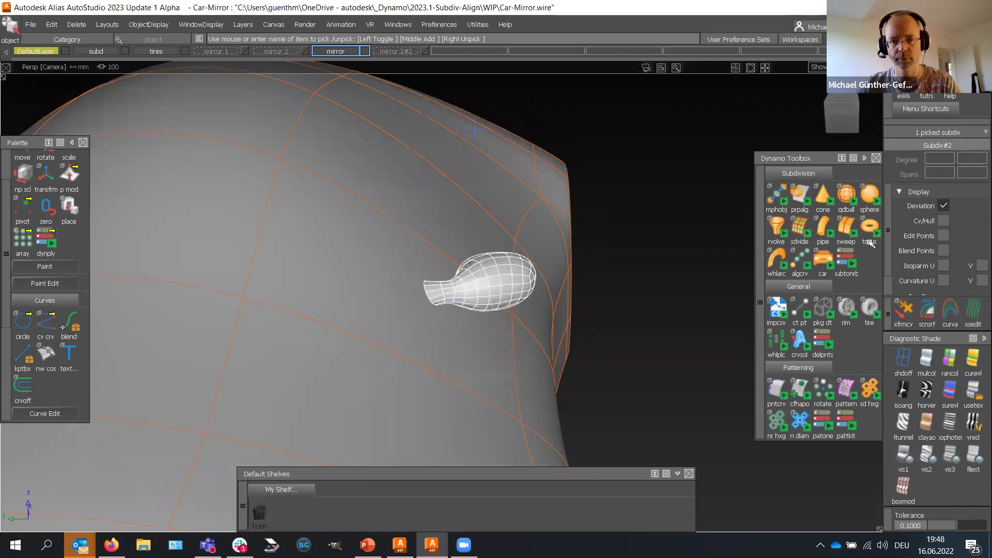
{"action": "left_click", "coordinate": [944, 221]}
{"action": "left_click", "coordinate": [46, 243]}
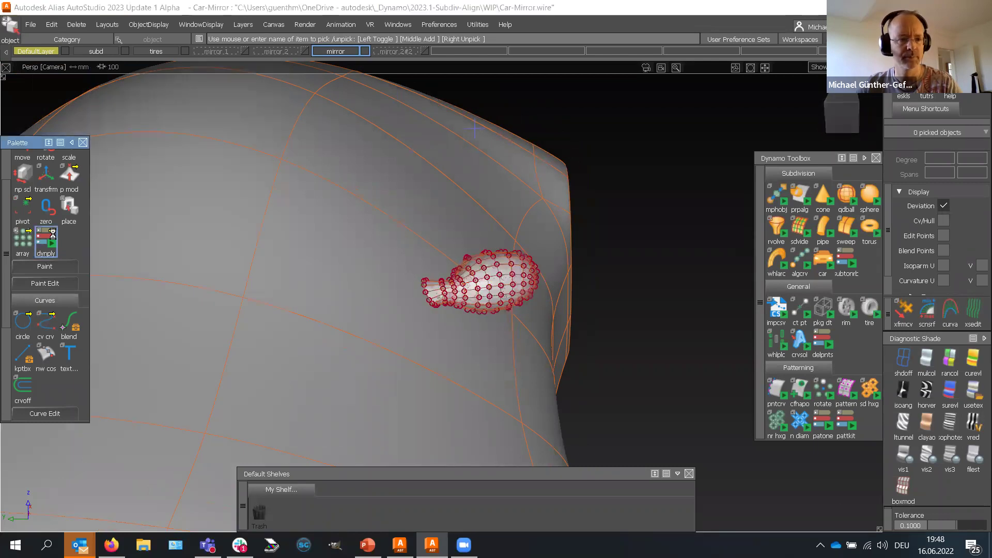
{"action": "left_click", "coordinate": [485, 292]}
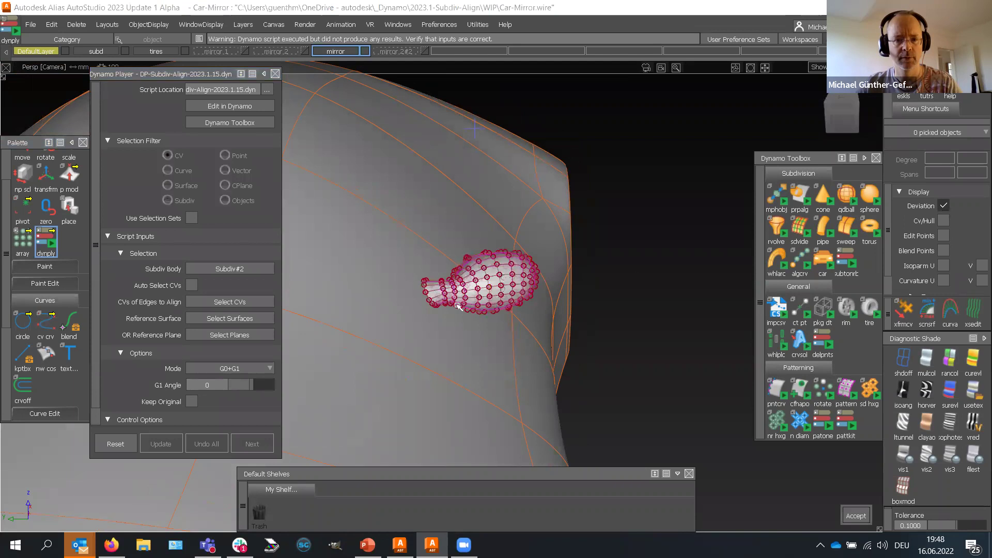
Step: Assign the 12 CVs at the mirror's open end as edges to align and the adjacent car body surface as reference
{"action": "left_click_drag", "start_coordinate": [437, 340], "coordinate": [412, 268], "text": "alt+shift"}
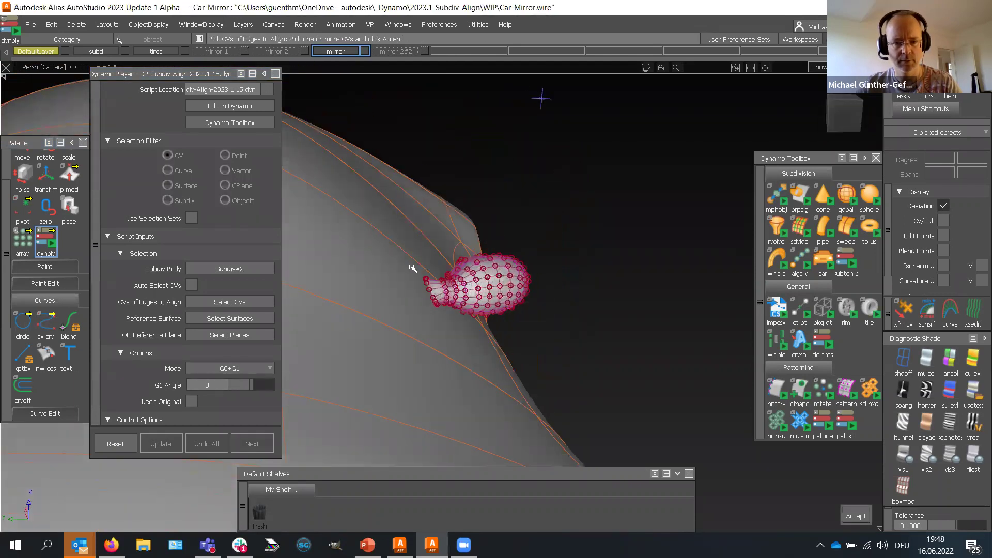
{"action": "mouse_move", "coordinate": [439, 311]}
{"action": "left_mouse_down"}
{"action": "mouse_move", "coordinate": [431, 299]}
{"action": "mouse_move", "coordinate": [441, 318]}
{"action": "left_mouse_up"}
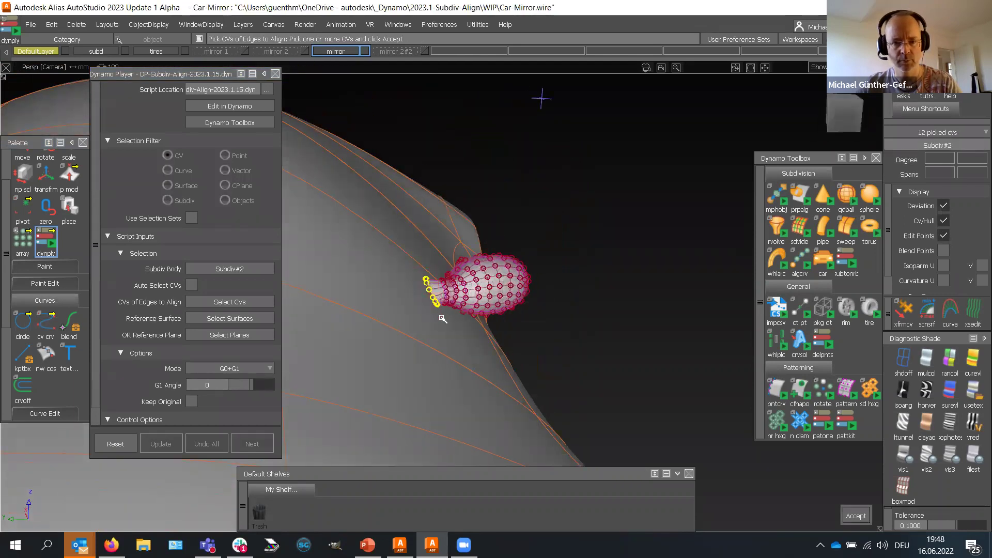
{"action": "key", "text": "space"}
{"action": "left_click", "coordinate": [403, 302]}
{"action": "key", "text": "space"}
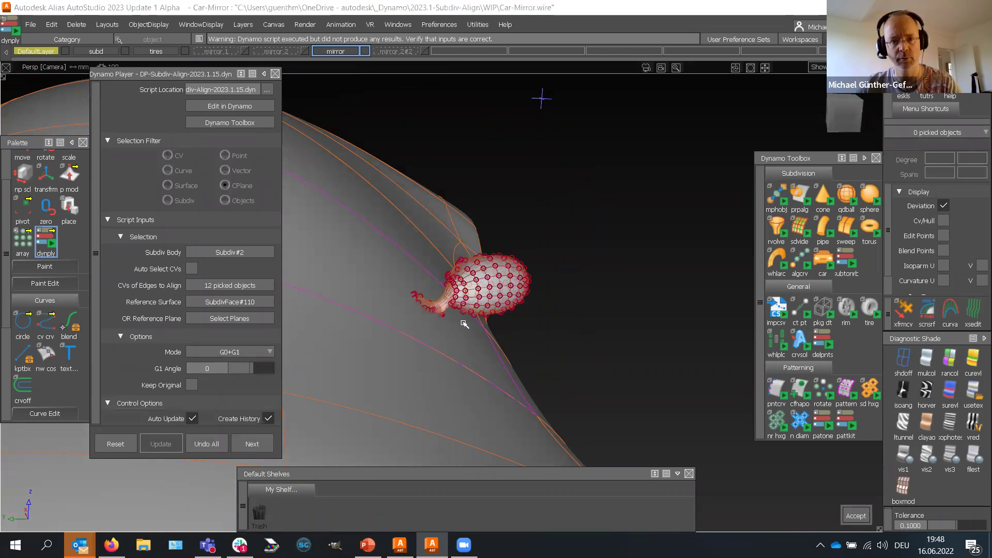
Step: Set the G1 Angle of the mirror alignment to 70
{"action": "left_click_drag", "start_coordinate": [250, 367], "coordinate": [257, 370]}
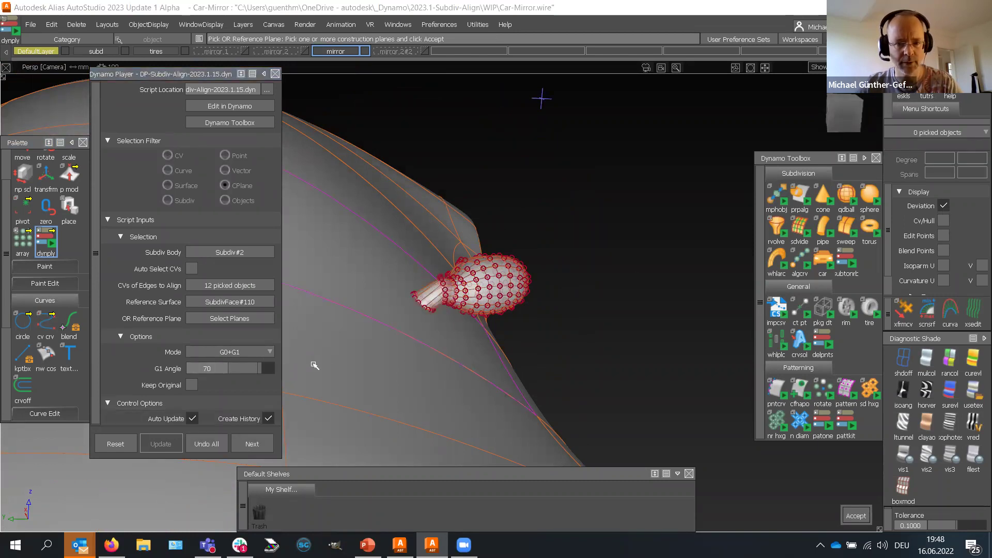
{"action": "scroll", "coordinate": [408, 352], "scroll_direction": "up", "scroll_amount": 5}
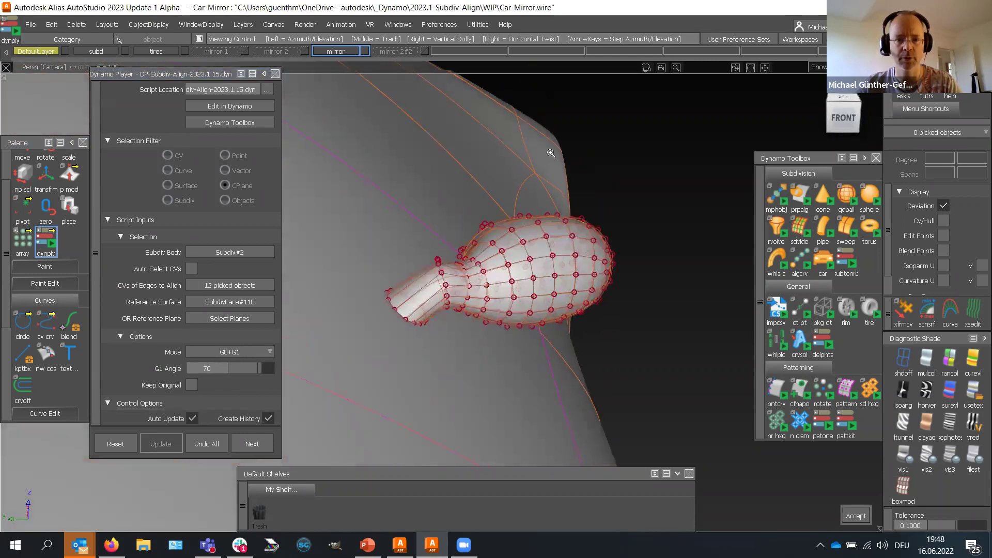
{"action": "scroll", "coordinate": [350, 384], "scroll_direction": "up", "scroll_amount": 5}
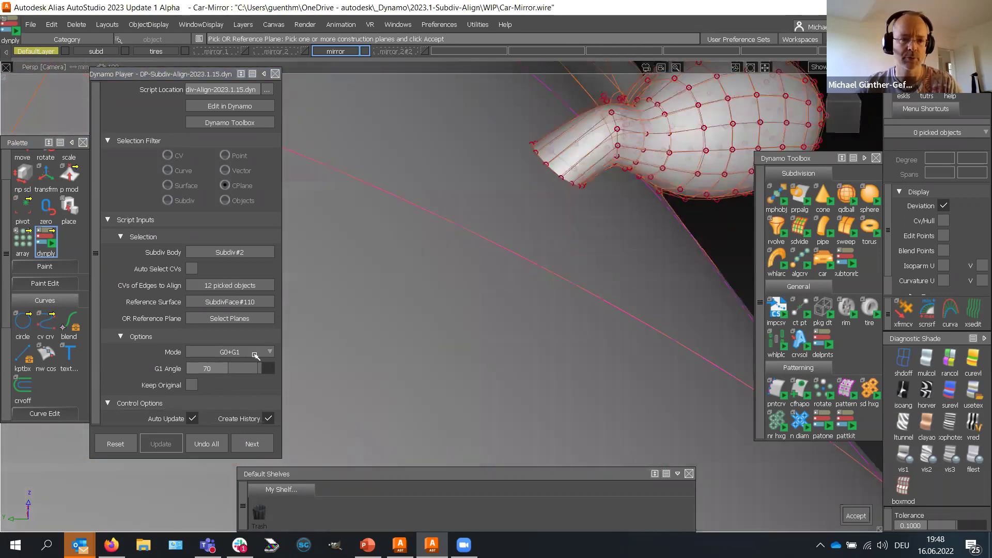
Step: Try the G0 only mode, return to G0+G1, and set the G1 Angle to 0
{"action": "left_click", "coordinate": [229, 352]}
{"action": "left_click", "coordinate": [257, 381]}
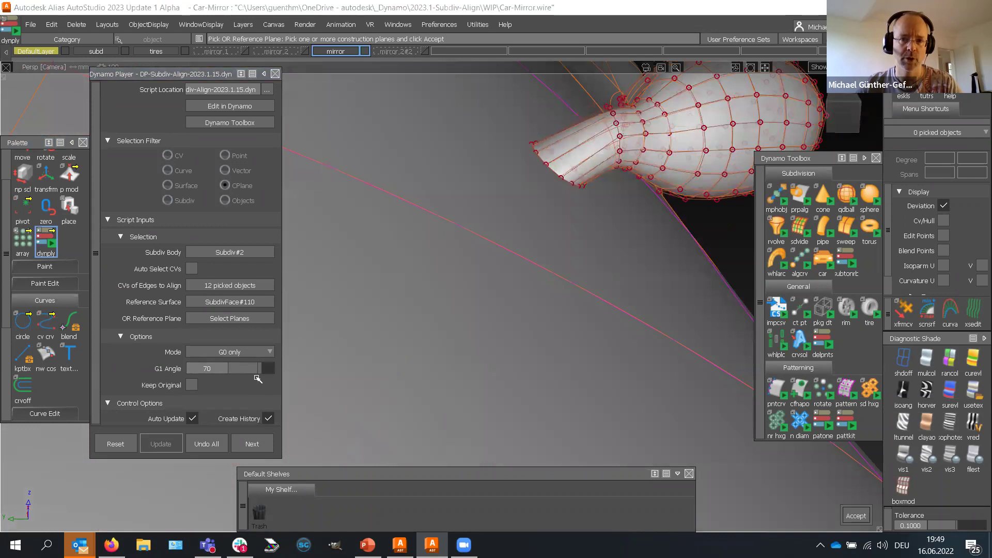
{"action": "left_click", "coordinate": [238, 353]}
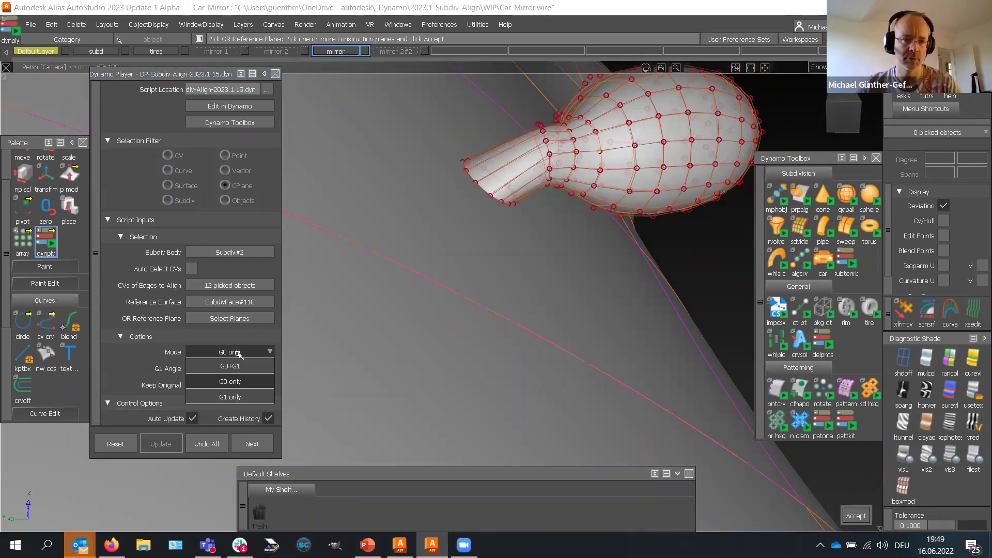
{"action": "left_click", "coordinate": [242, 366]}
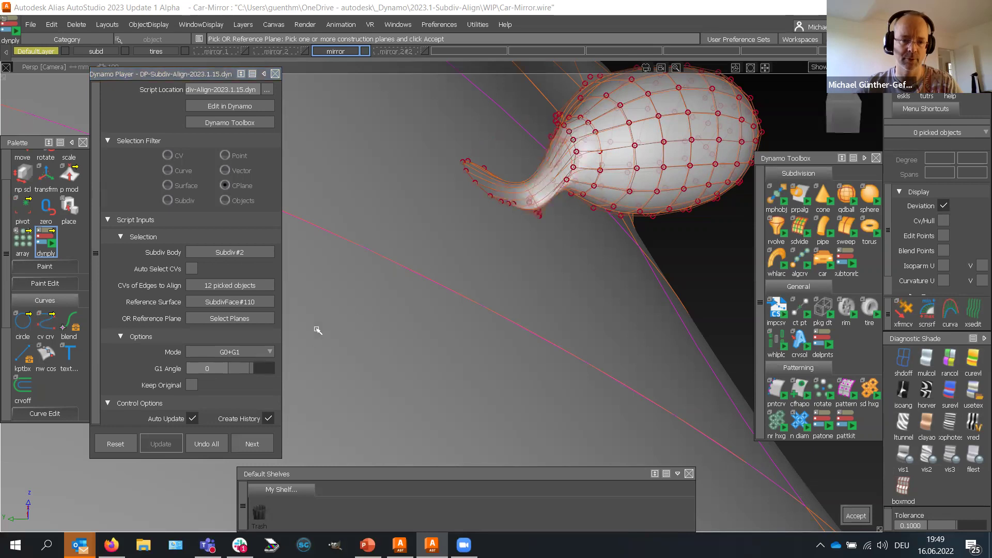
{"action": "left_click_drag", "start_coordinate": [470, 272], "coordinate": [506, 186], "text": "alt+shift"}
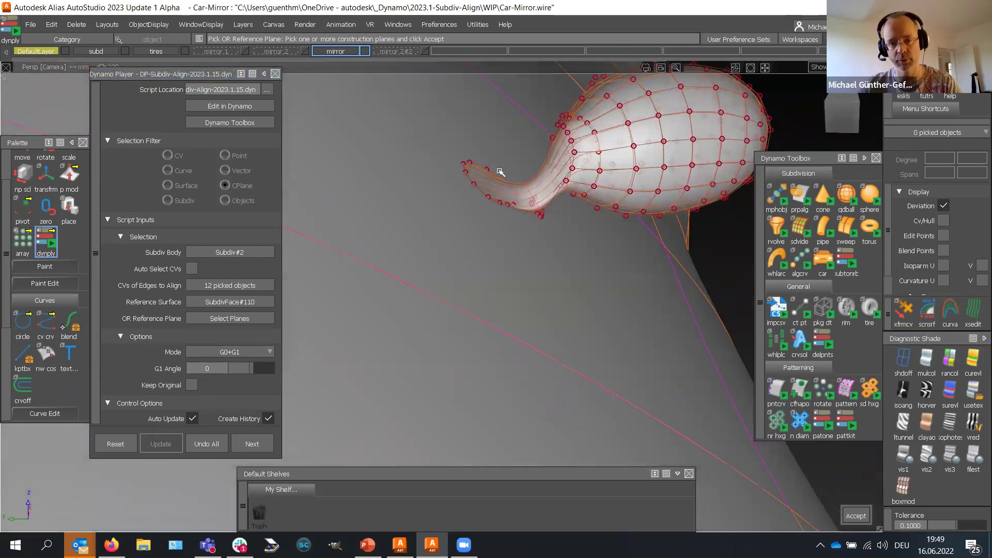
Step: Set the G1 Angle to 61 in G0+G1 mode and view the mirror's neck
{"action": "left_click_drag", "start_coordinate": [253, 369], "coordinate": [264, 367]}
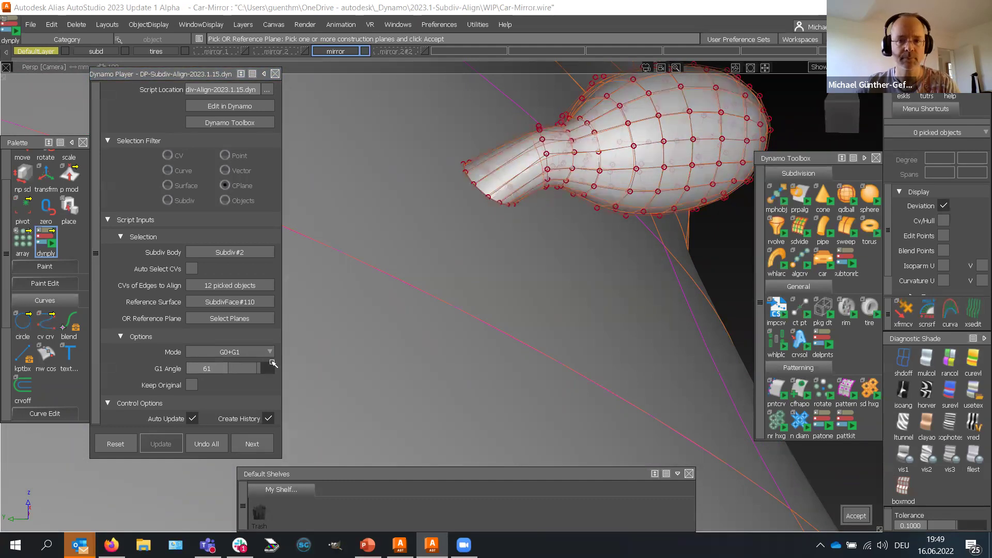
{"action": "left_click_drag", "start_coordinate": [492, 284], "coordinate": [540, 277], "text": "alt+shift"}
{"action": "right_click_drag", "start_coordinate": [540, 277], "coordinate": [501, 309], "text": "alt+shift"}
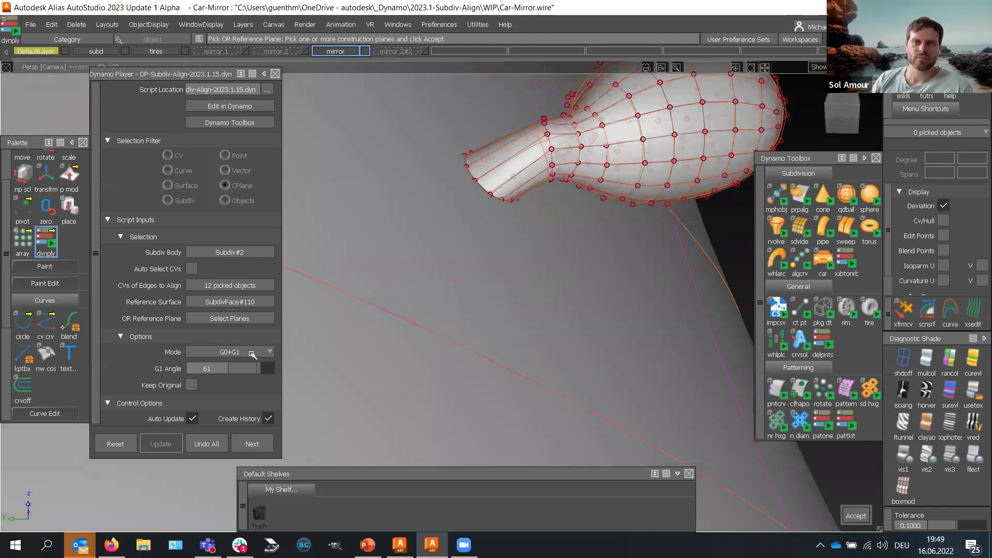
Step: Switch the alignment mode to G1 only and set the G1 Angle to 53
{"action": "left_click", "coordinate": [252, 353]}
{"action": "left_click", "coordinate": [249, 396]}
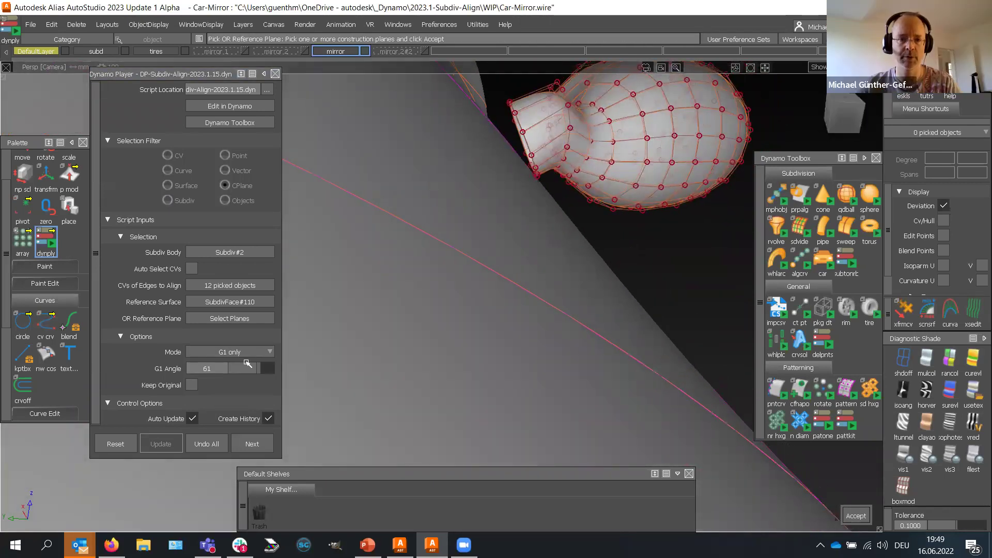
{"action": "left_click", "coordinate": [257, 368]}
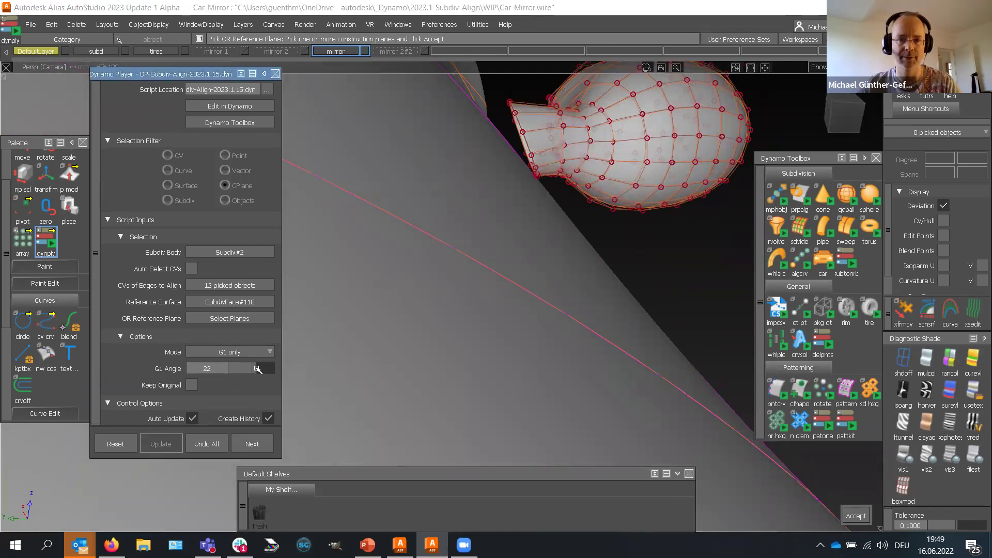
{"action": "left_click", "coordinate": [256, 368]}
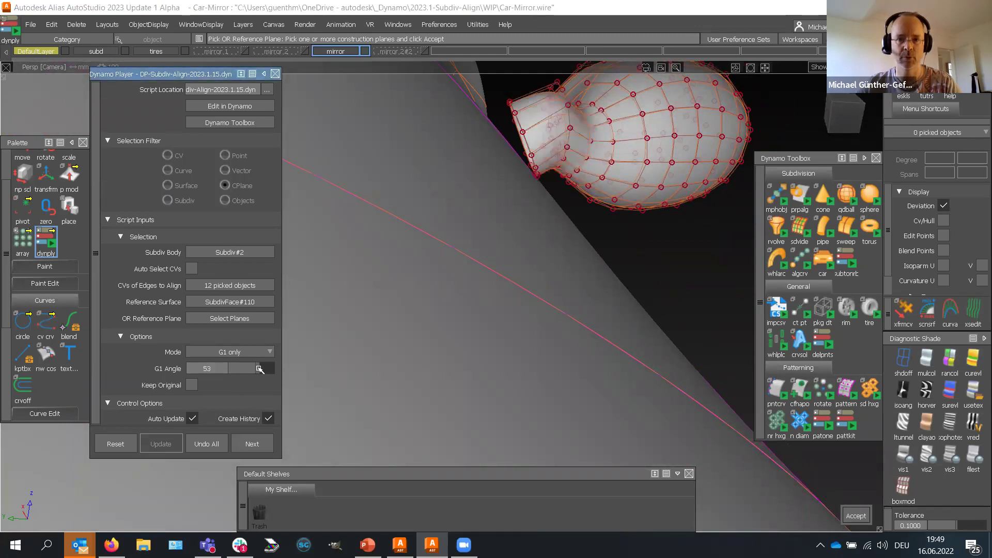
{"action": "left_click_drag", "start_coordinate": [471, 294], "coordinate": [492, 299], "text": "alt+shift"}
Step: Restore the G0+G1 alignment mode and examine how the mirror's neck meets the car body
{"action": "left_click", "coordinate": [259, 352]}
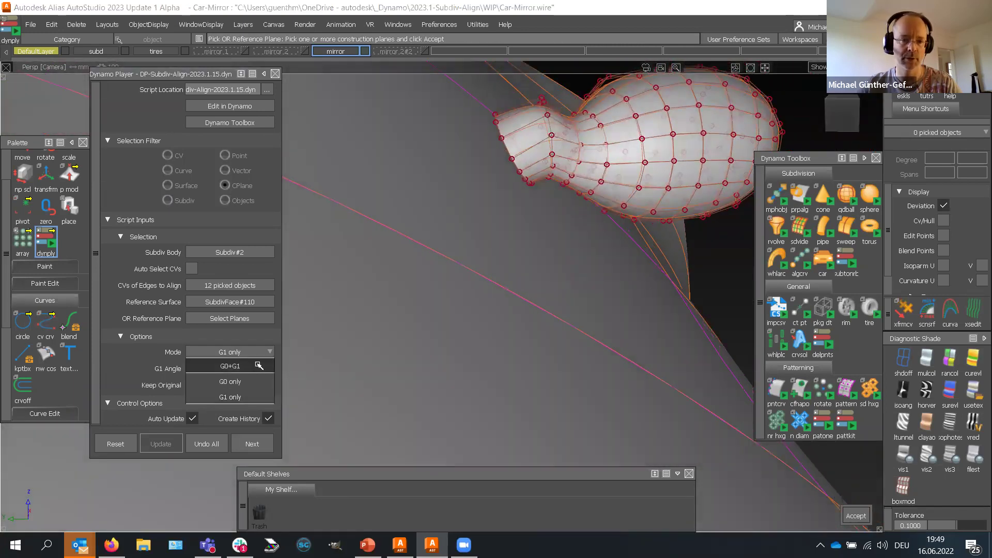
{"action": "left_click", "coordinate": [259, 366]}
{"action": "left_click_drag", "start_coordinate": [474, 317], "coordinate": [389, 305], "text": "alt+shift"}
{"action": "left_click_drag", "start_coordinate": [506, 343], "coordinate": [538, 355], "text": "alt+shift"}
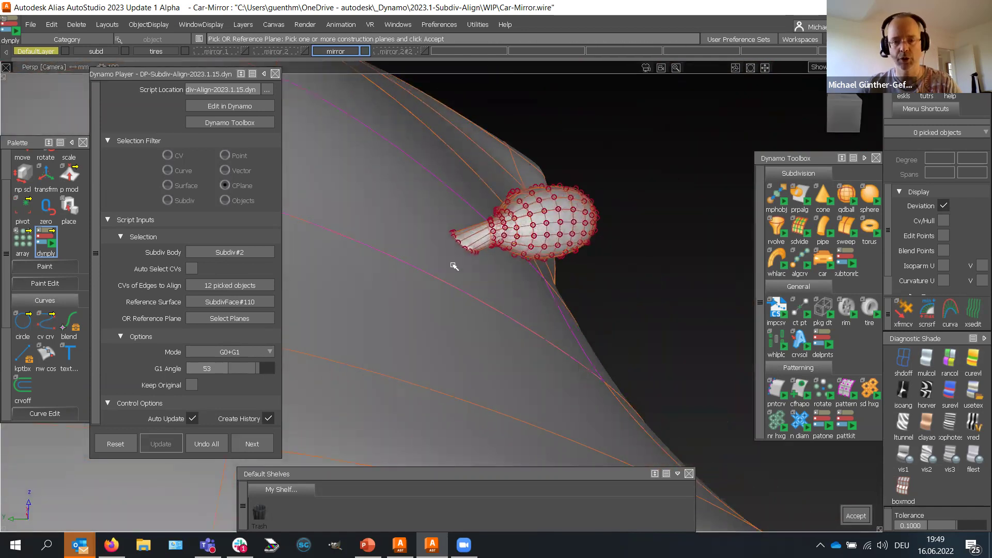
{"action": "left_click_drag", "start_coordinate": [485, 315], "coordinate": [524, 257], "text": "alt+shift"}
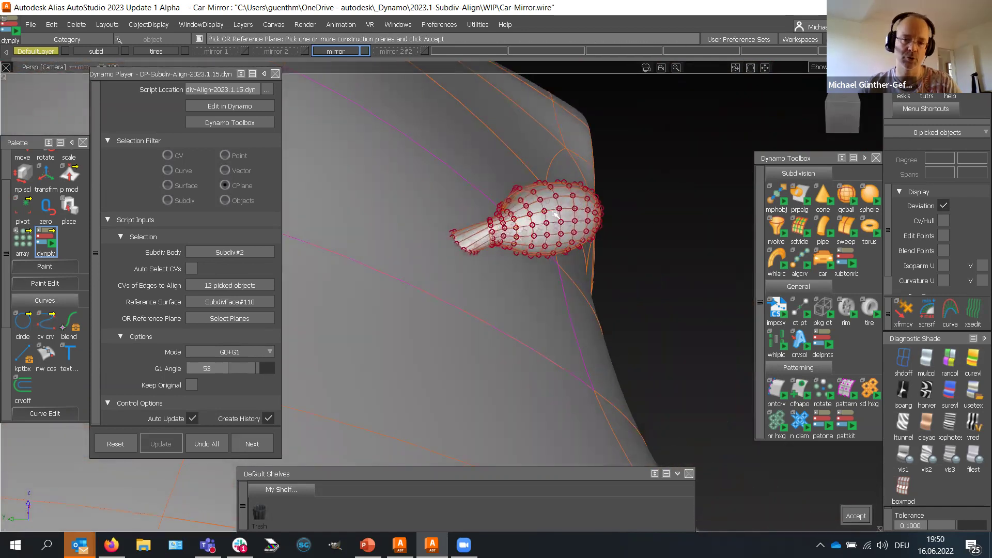
{"action": "left_click_drag", "start_coordinate": [502, 294], "coordinate": [460, 261], "text": "alt+shift"}
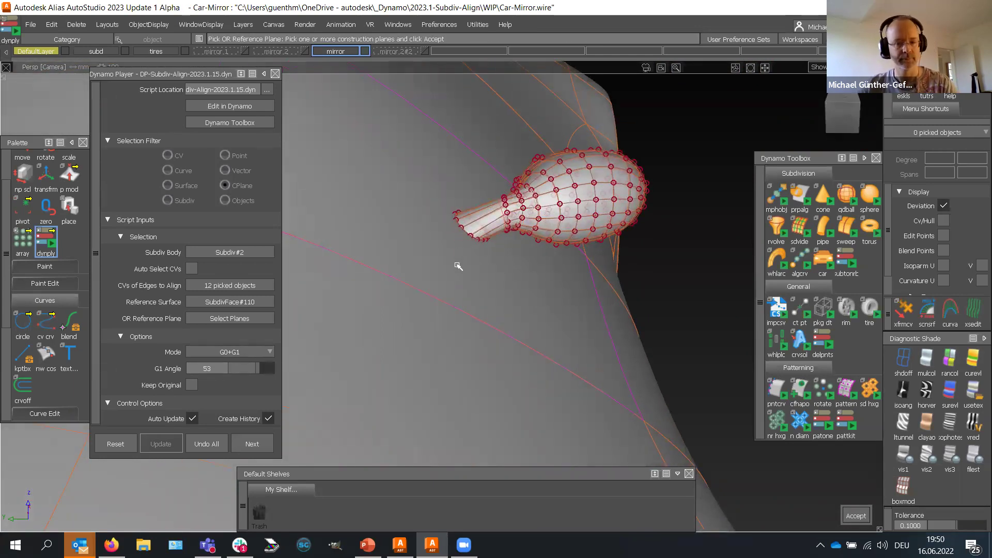
{"action": "left_click_drag", "start_coordinate": [514, 318], "coordinate": [548, 328], "text": "alt+shift"}
{"action": "left_click_drag", "start_coordinate": [559, 302], "coordinate": [536, 321], "text": "alt+shift"}
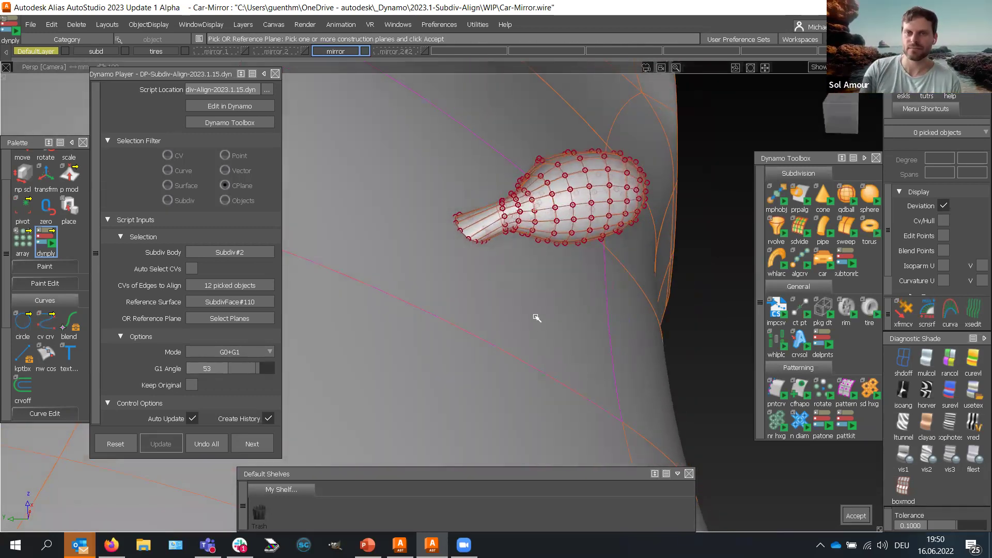
{"action": "scroll", "coordinate": [536, 317], "scroll_direction": "down", "scroll_amount": 4}
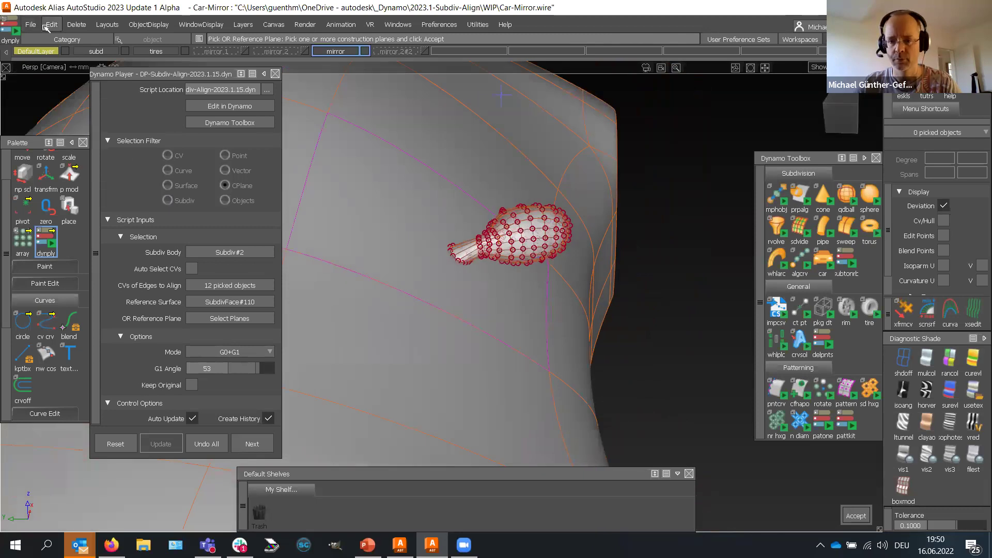
Step: Open make-circular.wire from the _Dynamo/2023.1-Subdiv-Make-Circular/WIP folder and view its two arched subdivs in perspective
{"action": "left_click", "coordinate": [50, 25]}
{"action": "mouse_move", "coordinate": [32, 26]}
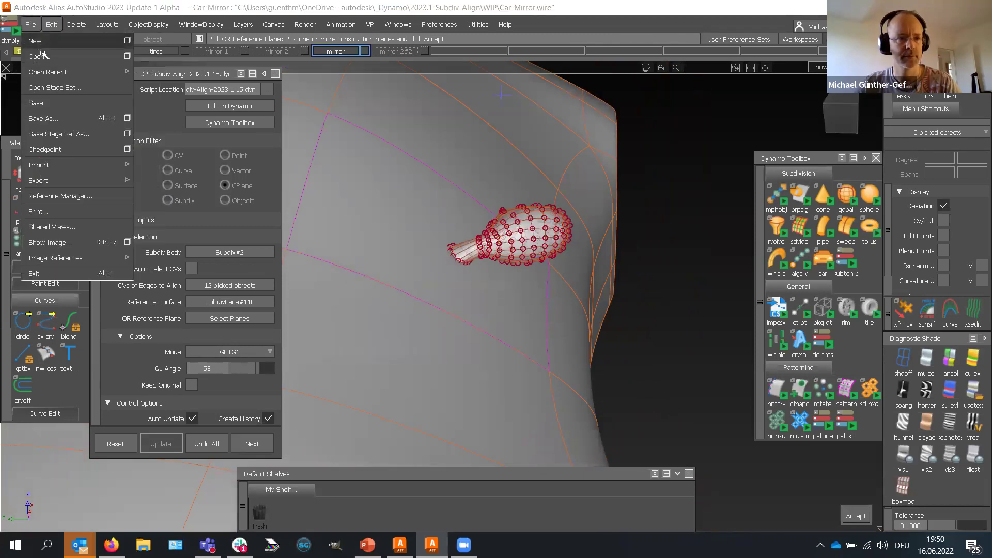
{"action": "left_click", "coordinate": [40, 55]}
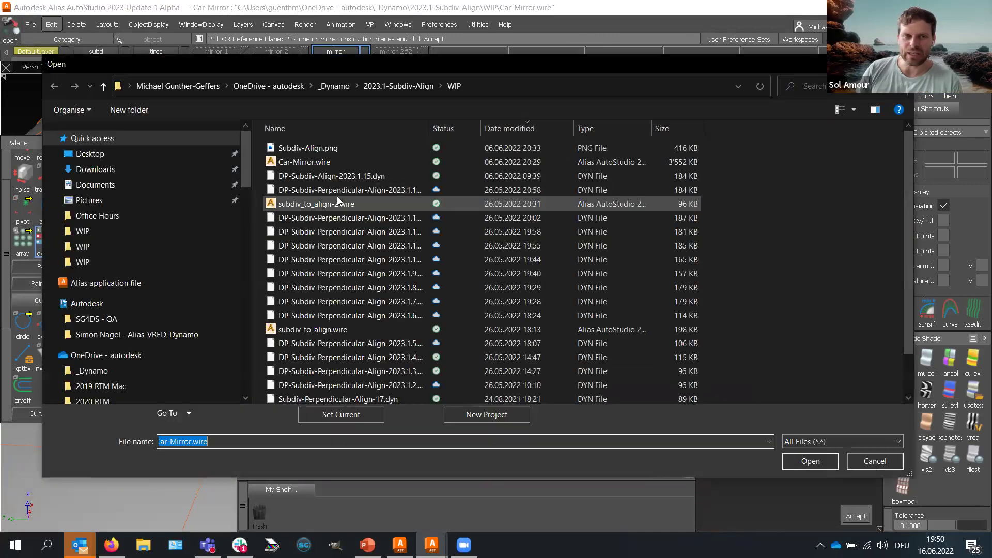
{"action": "left_click", "coordinate": [333, 85]}
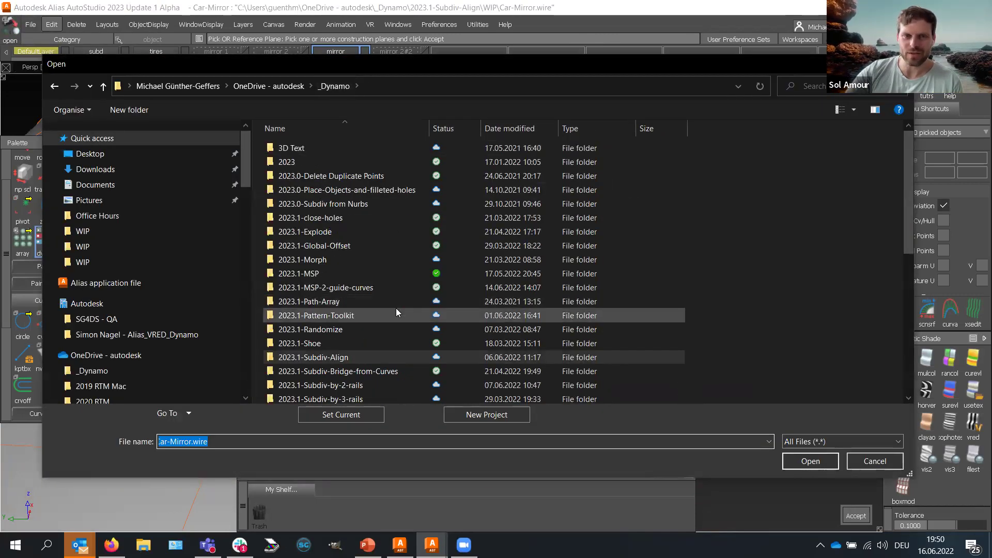
{"action": "scroll", "coordinate": [396, 308], "scroll_direction": "down", "scroll_amount": 2}
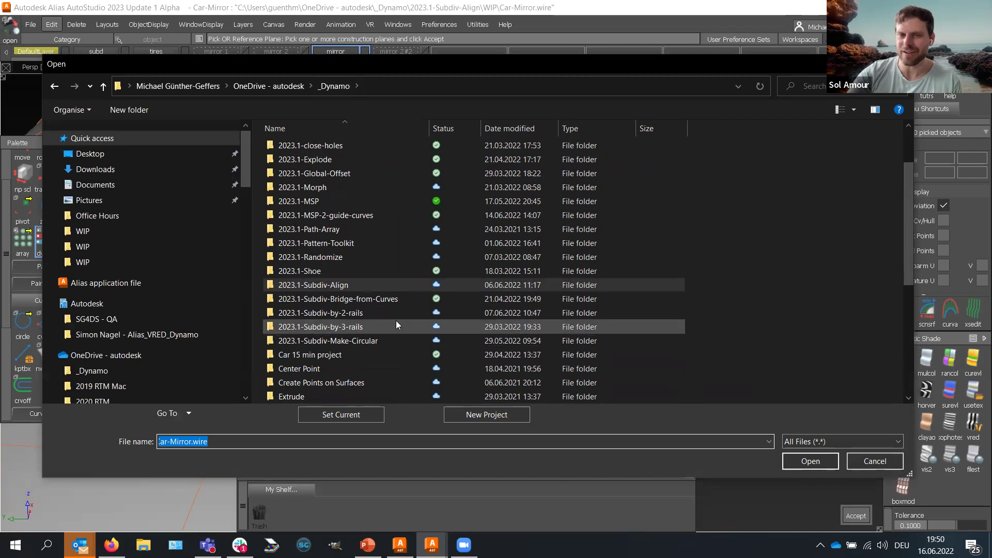
{"action": "double_click", "coordinate": [377, 340]}
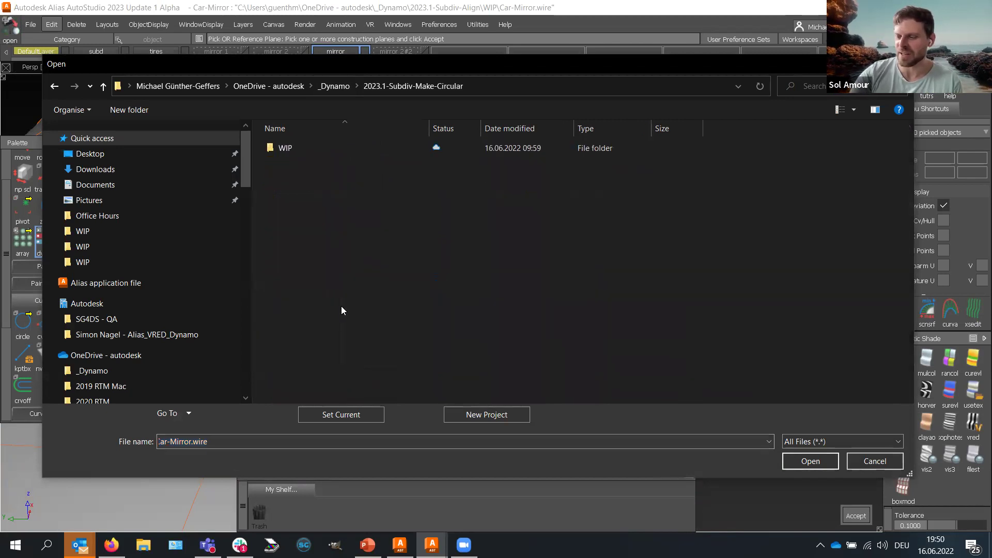
{"action": "double_click", "coordinate": [279, 149]}
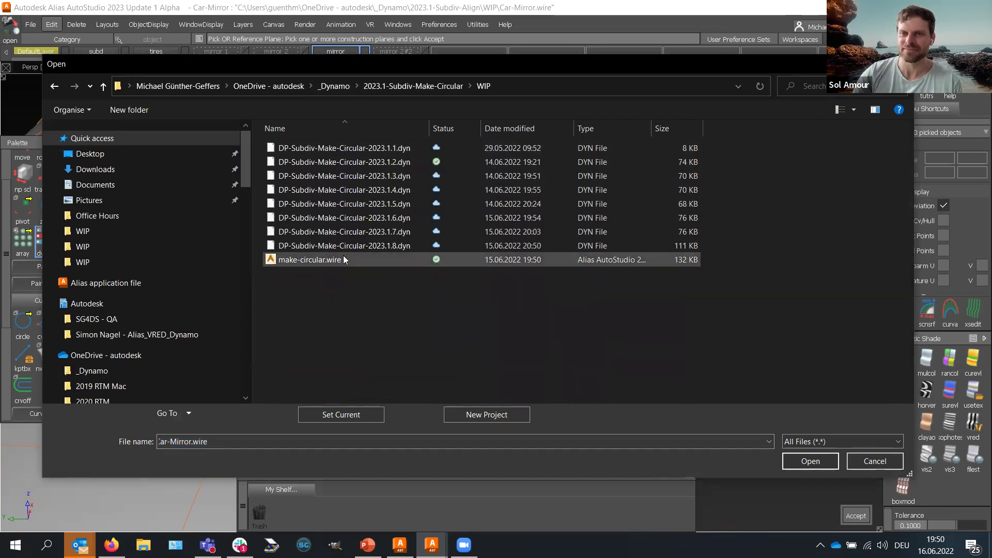
{"action": "double_click", "coordinate": [341, 260]}
{"action": "left_click", "coordinate": [434, 323]}
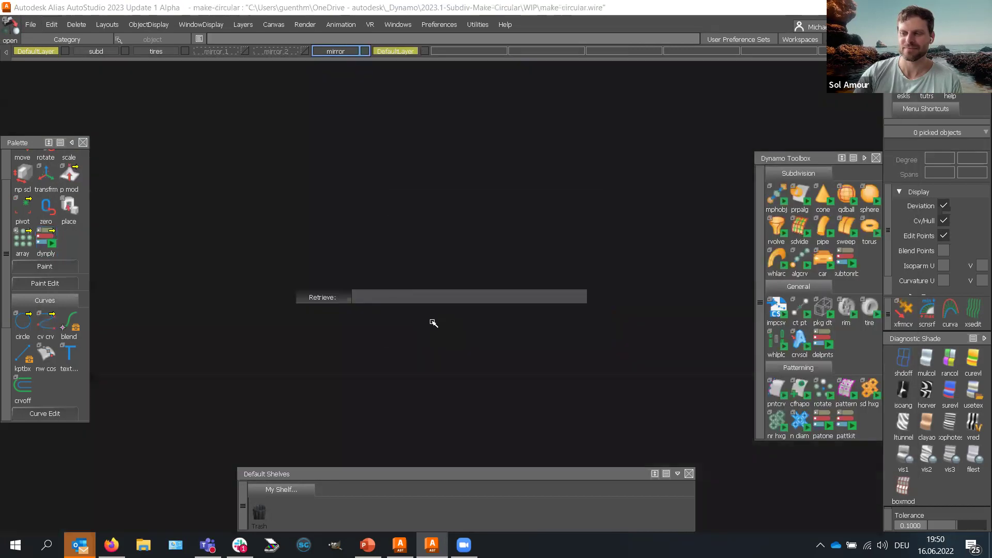
{"action": "left_click", "coordinate": [592, 387]}
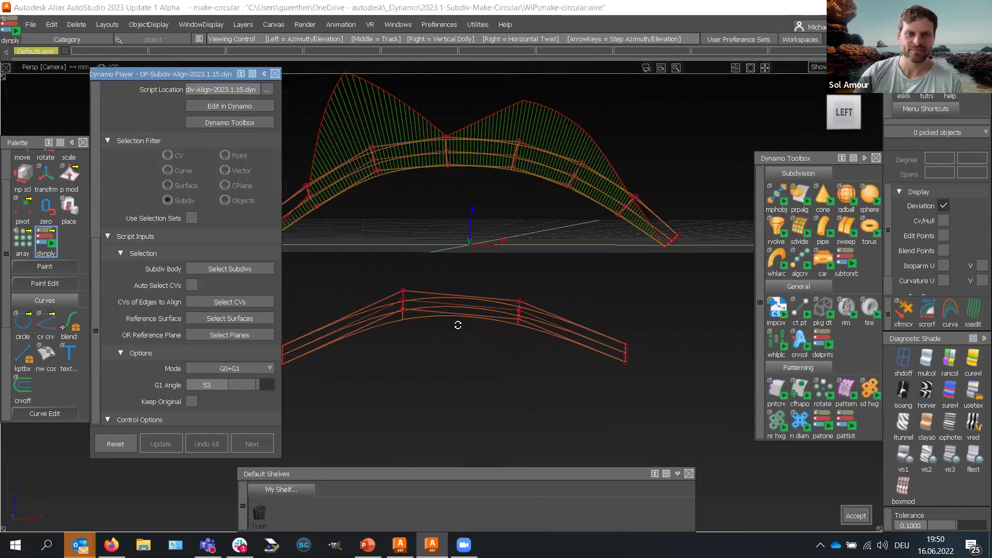
{"action": "left_click_drag", "start_coordinate": [461, 288], "coordinate": [495, 283], "text": "alt+shift"}
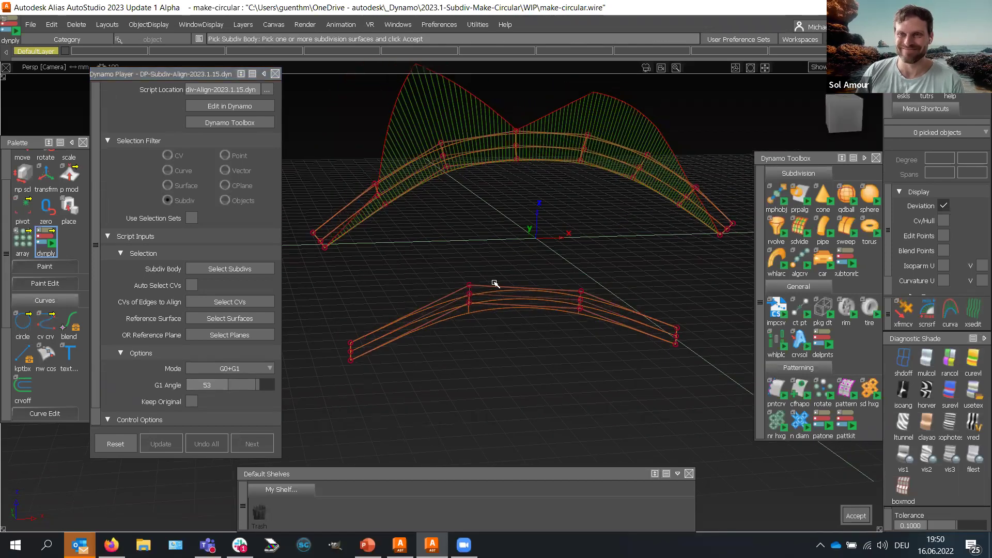
Step: Load the script DP-Subdiv-Make-Circular-2023.1.8.dyn from the _Dynamo/2023.1-Subdiv-Make-Circular/WIP folder into the Dynamo Player
{"action": "left_click", "coordinate": [269, 90]}
{"action": "left_click", "coordinate": [331, 87]}
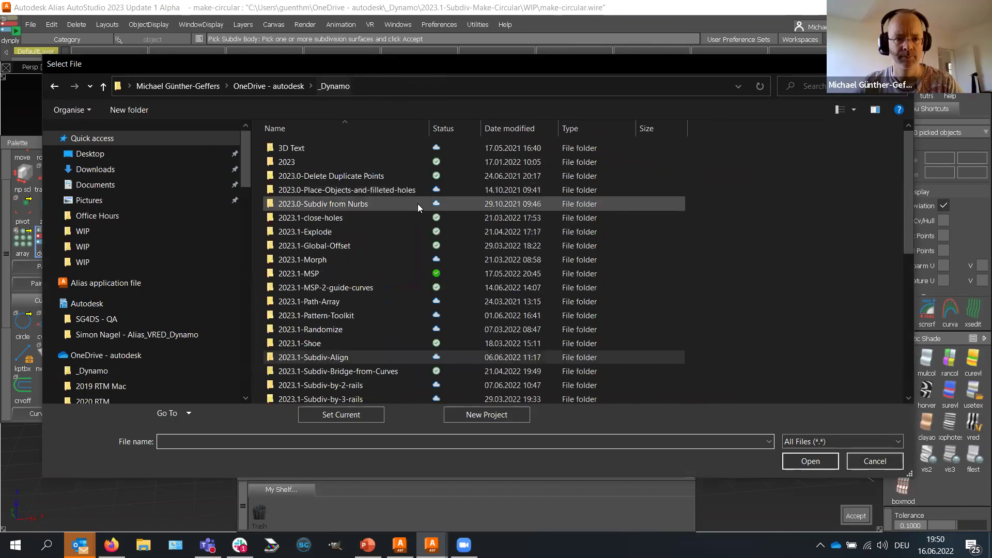
{"action": "scroll", "coordinate": [417, 297], "scroll_direction": "down", "scroll_amount": 2}
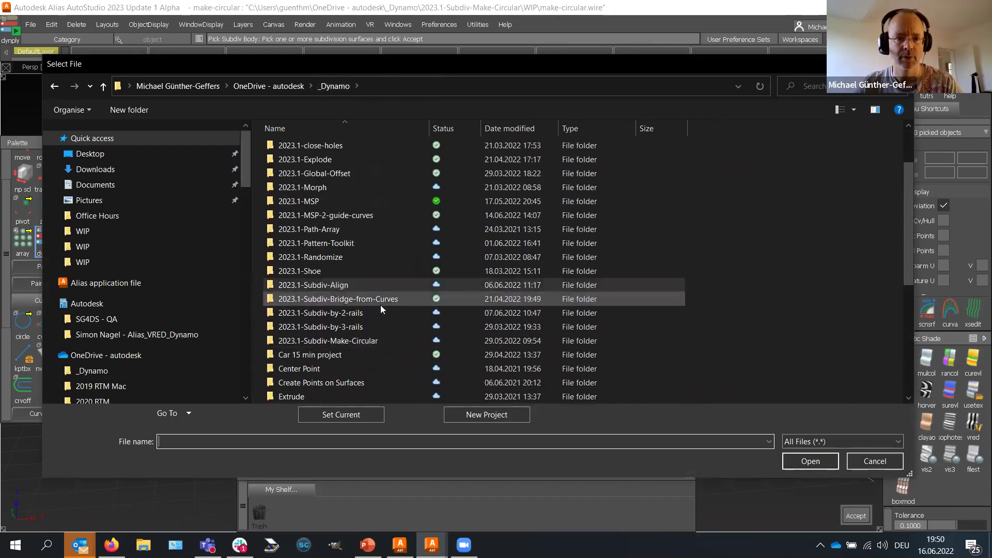
{"action": "double_click", "coordinate": [376, 340]}
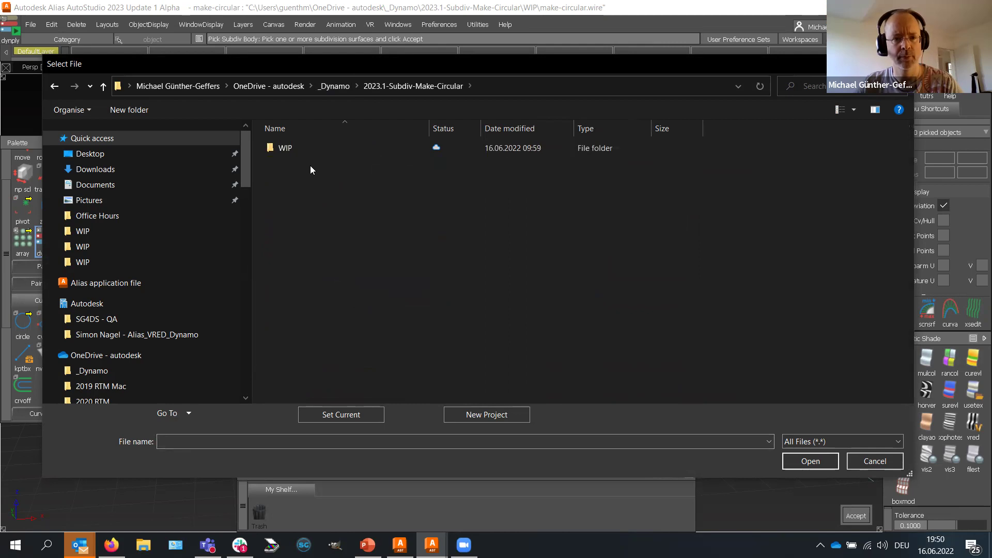
{"action": "double_click", "coordinate": [307, 148]}
{"action": "left_click", "coordinate": [383, 248]}
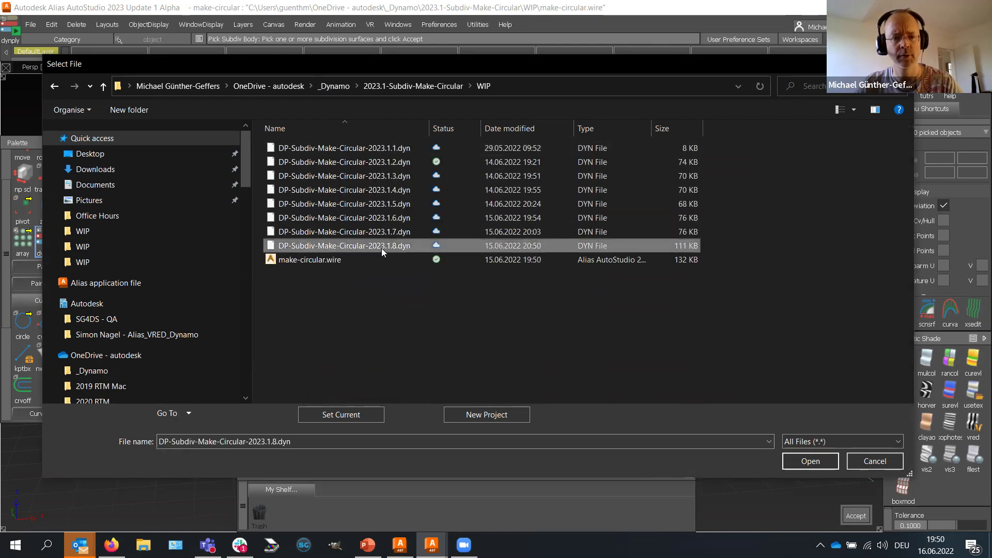
{"action": "double_click", "coordinate": [382, 247]}
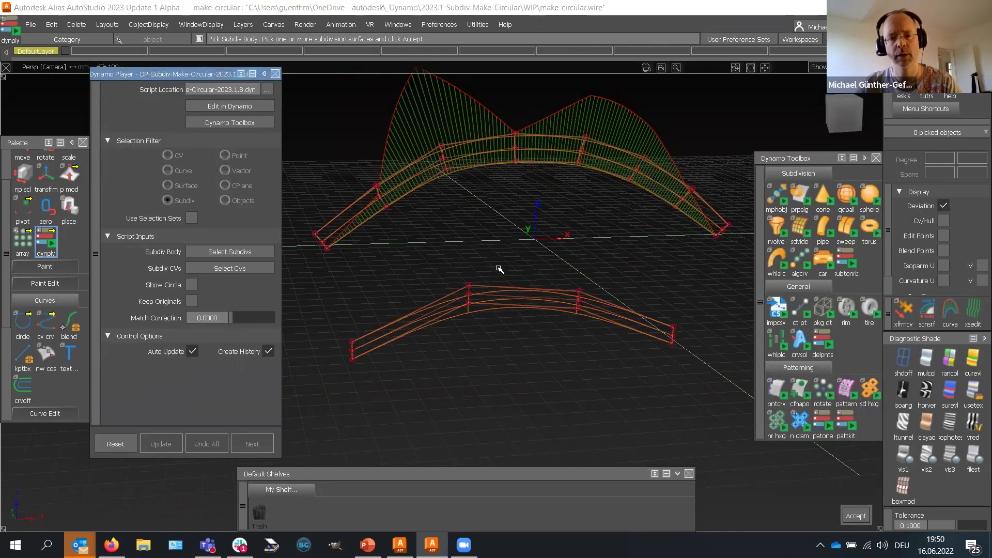
Step: Examine the curvature comb along the upper arched subdiv's lower edge from several angles
{"action": "left_click_drag", "start_coordinate": [461, 270], "coordinate": [460, 293], "text": "ctrl+shift"}
{"action": "middle_click_drag", "start_coordinate": [450, 258], "coordinate": [445, 272], "text": "alt+shift"}
{"action": "left_click_drag", "start_coordinate": [445, 272], "coordinate": [459, 254], "text": "alt+shift"}
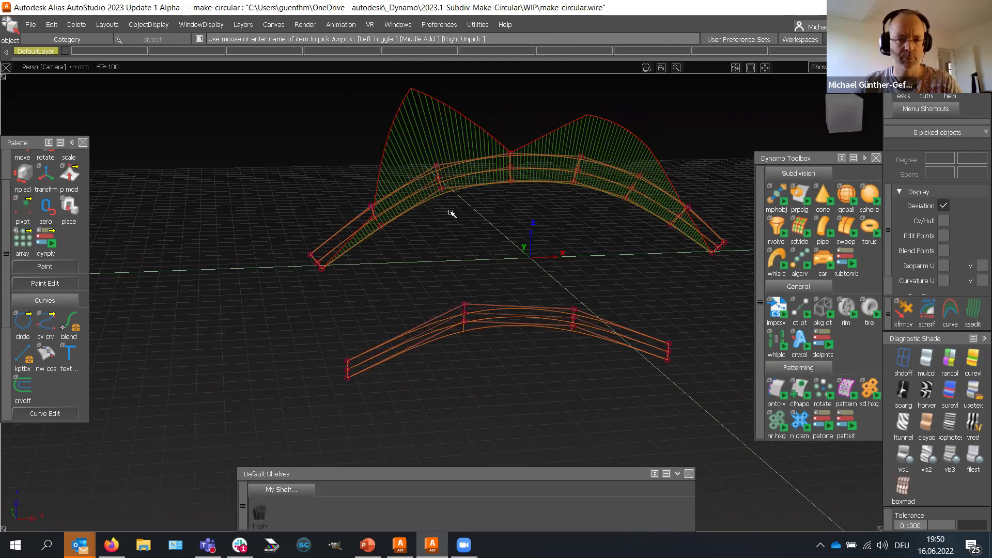
{"action": "left_click_drag", "start_coordinate": [467, 219], "coordinate": [290, 262], "text": "alt+shift"}
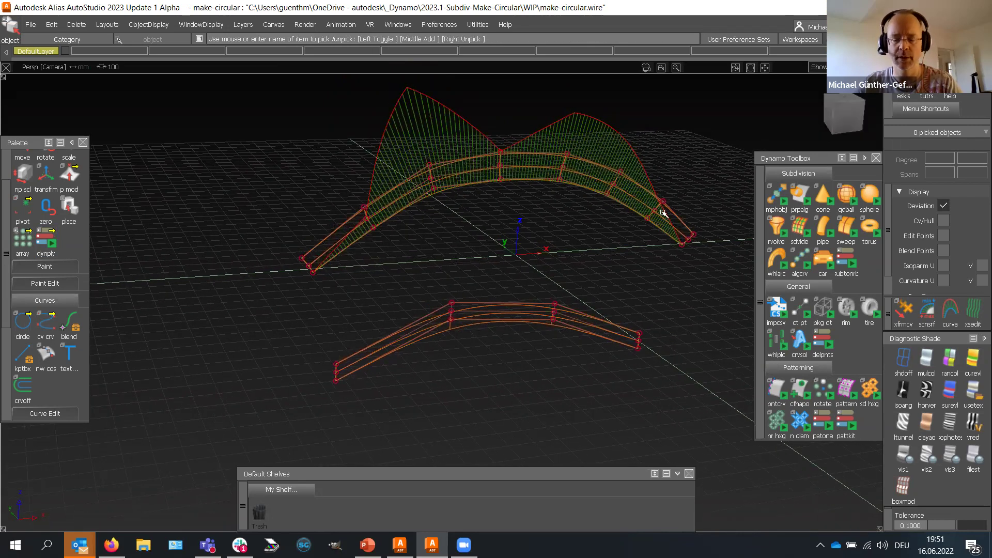
{"action": "left_click_drag", "start_coordinate": [472, 233], "coordinate": [358, 219], "text": "alt+shift"}
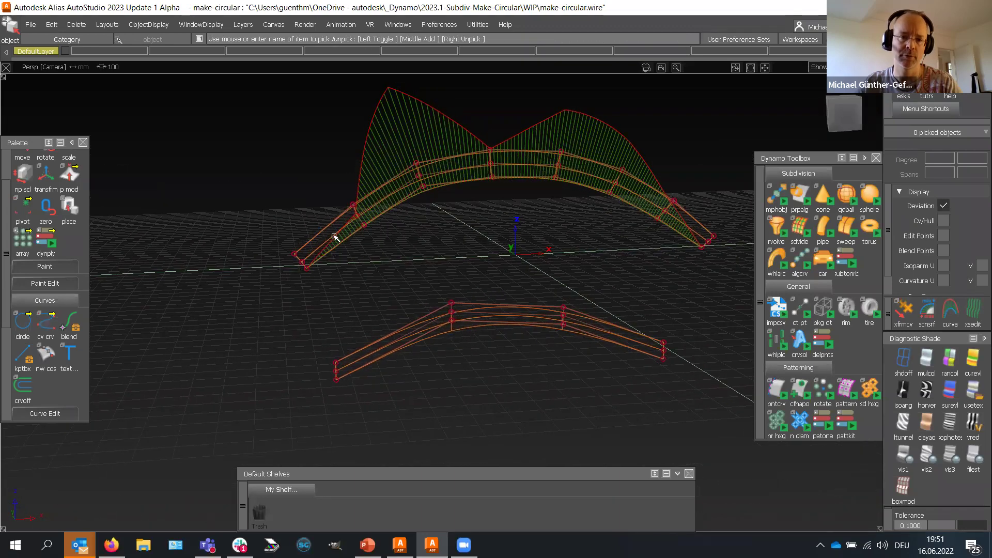
{"action": "mouse_move", "coordinate": [506, 231]}
{"action": "left_mouse_down", "text": "alt+shift"}
{"action": "mouse_move", "coordinate": [639, 257]}
{"action": "mouse_move", "coordinate": [507, 243]}
{"action": "mouse_move", "coordinate": [506, 233]}
{"action": "left_mouse_up", "text": "alt+shift"}
{"action": "left_click_drag", "start_coordinate": [578, 235], "coordinate": [409, 277], "text": "alt+shift"}
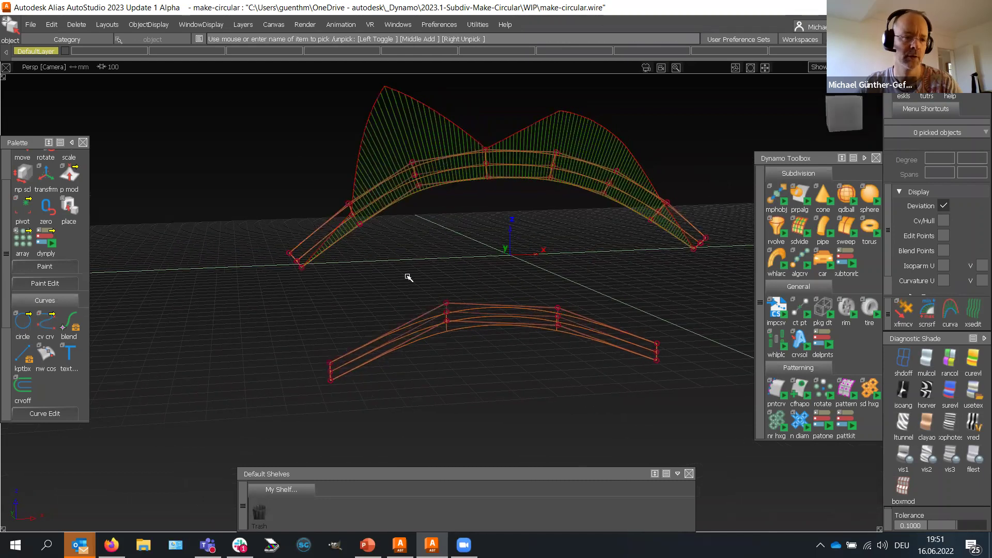
Step: Run the Make Circular script on the upper arched subdiv using the eight CVs along its lower front edge
{"action": "left_click", "coordinate": [46, 238]}
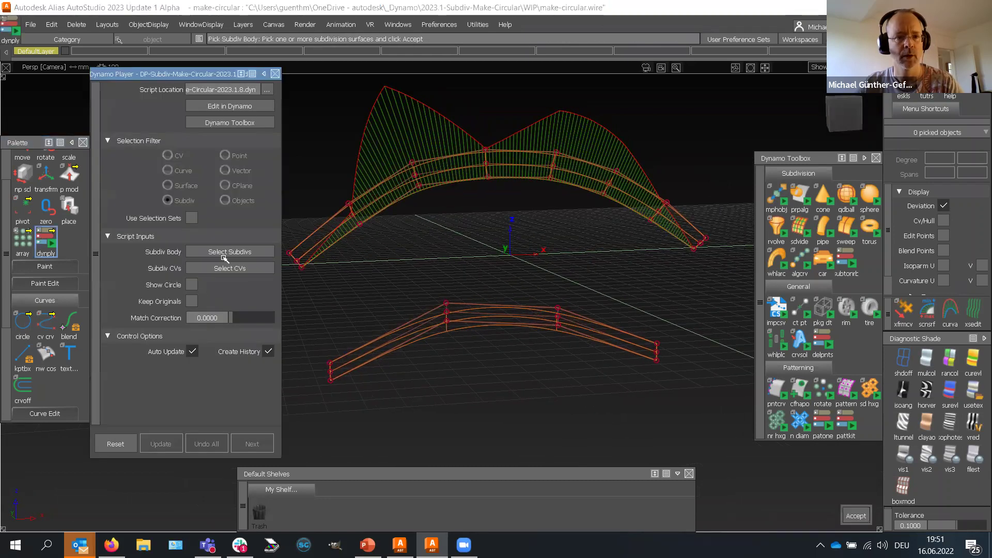
{"action": "left_click", "coordinate": [458, 186]}
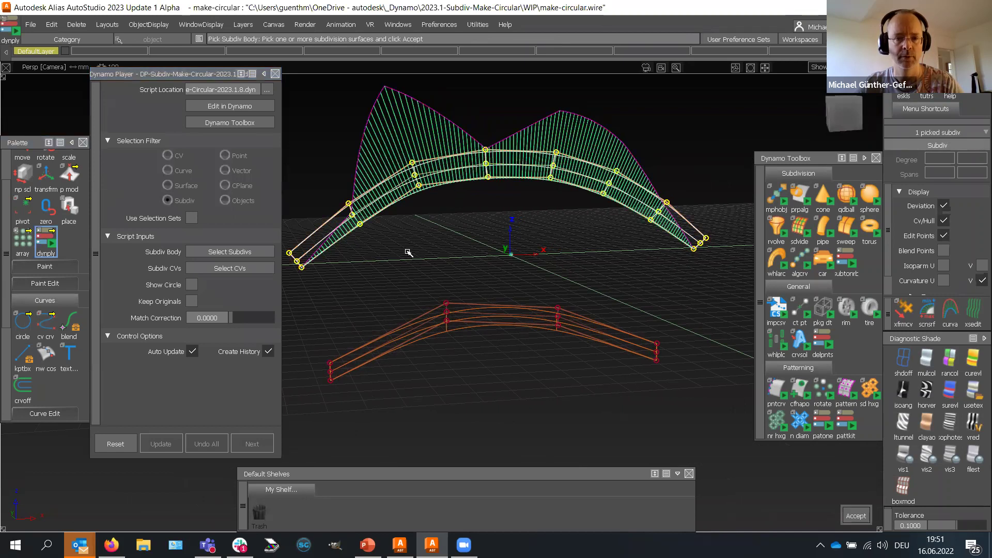
{"action": "key", "text": "space"}
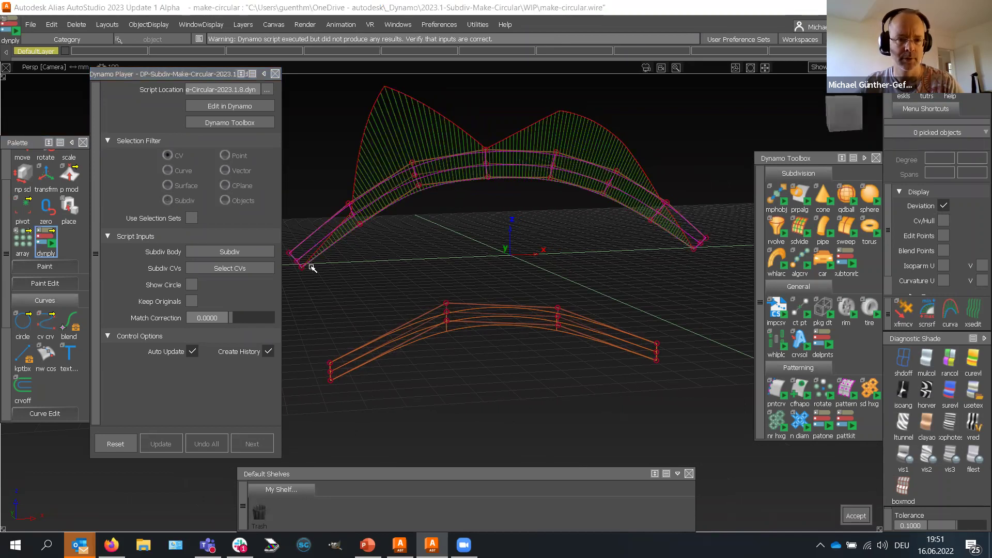
{"action": "left_click", "coordinate": [302, 267]}
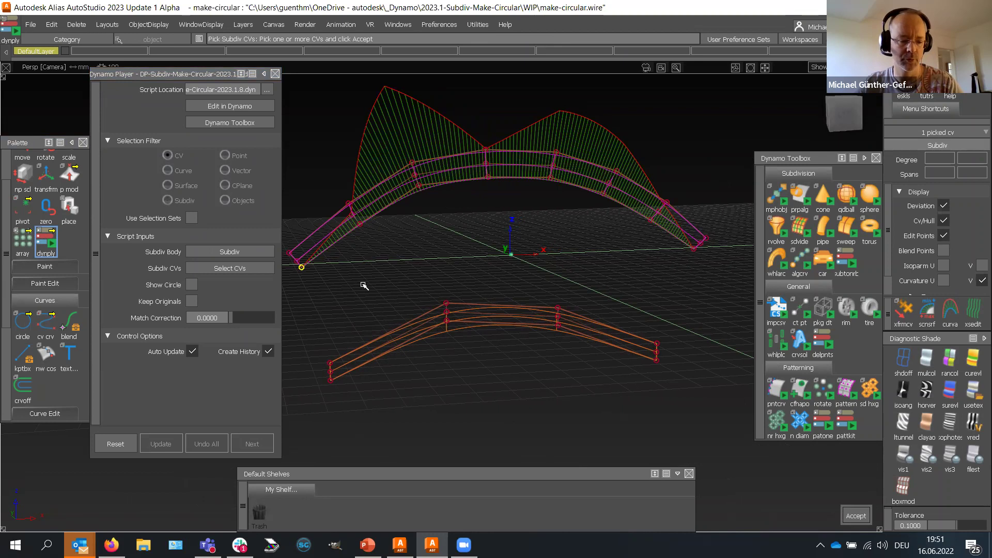
{"action": "left_click", "coordinate": [694, 249]}
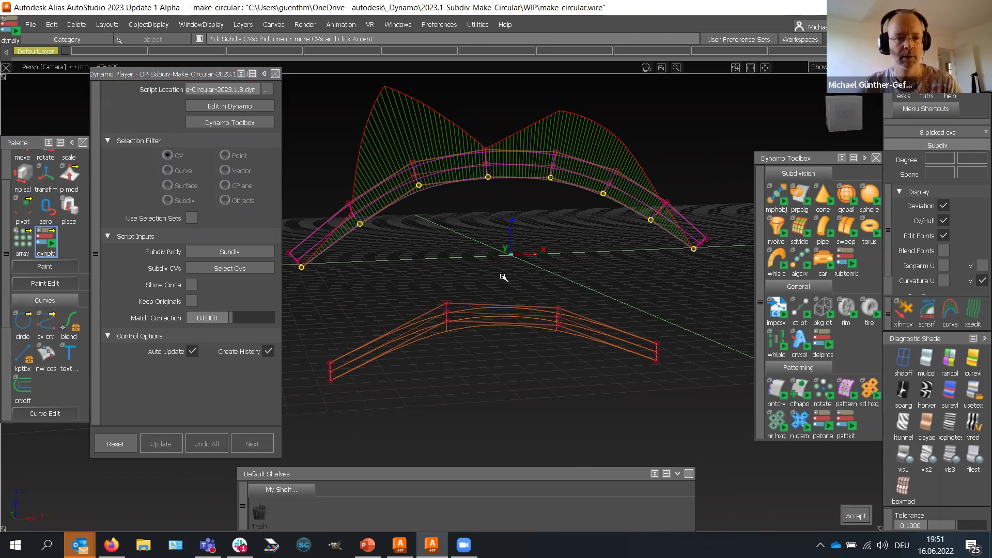
{"action": "key", "text": "space"}
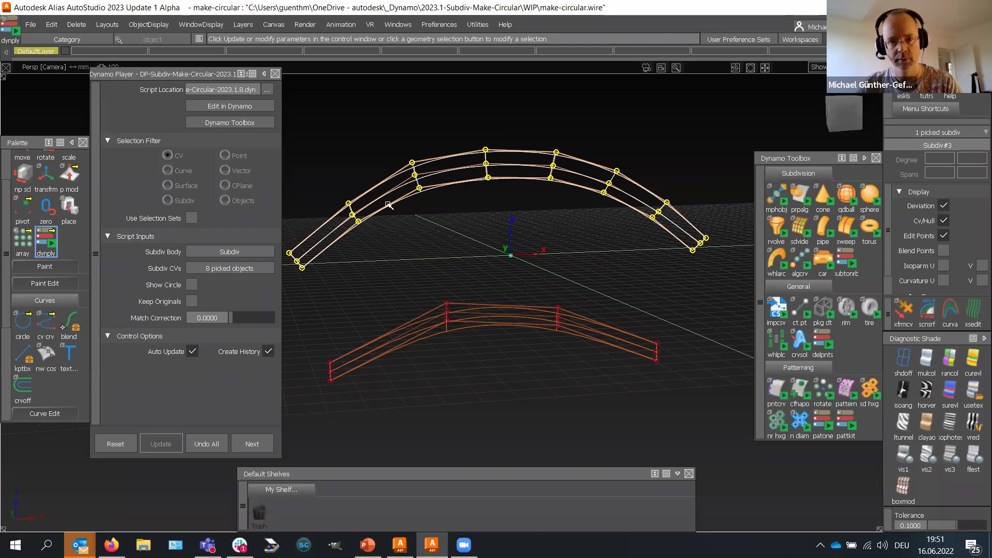
Step: Turn Keep Originals on to compare the circular arch with its original, turn it off again, and leave the Dynamo Player
{"action": "left_click", "coordinate": [195, 298]}
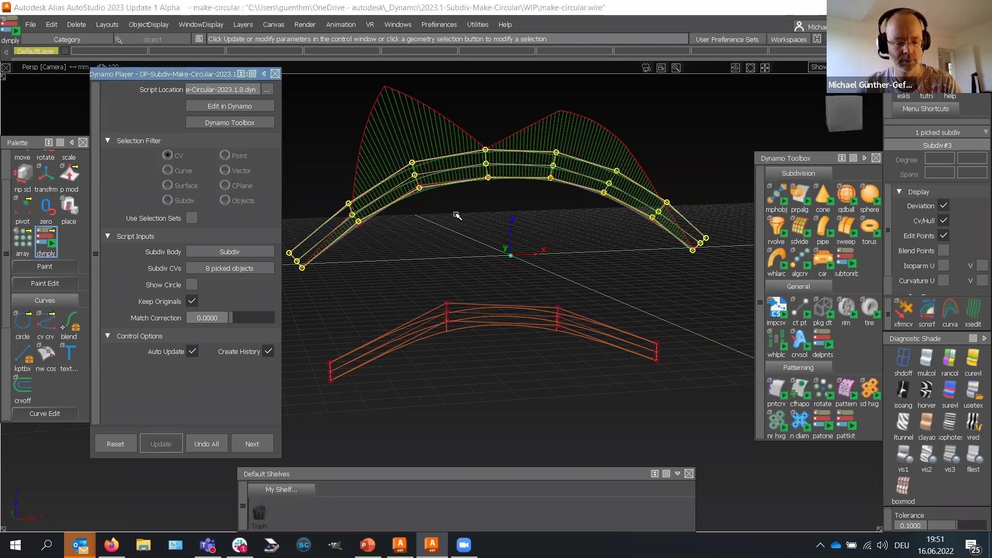
{"action": "key", "text": "shift+alt"}
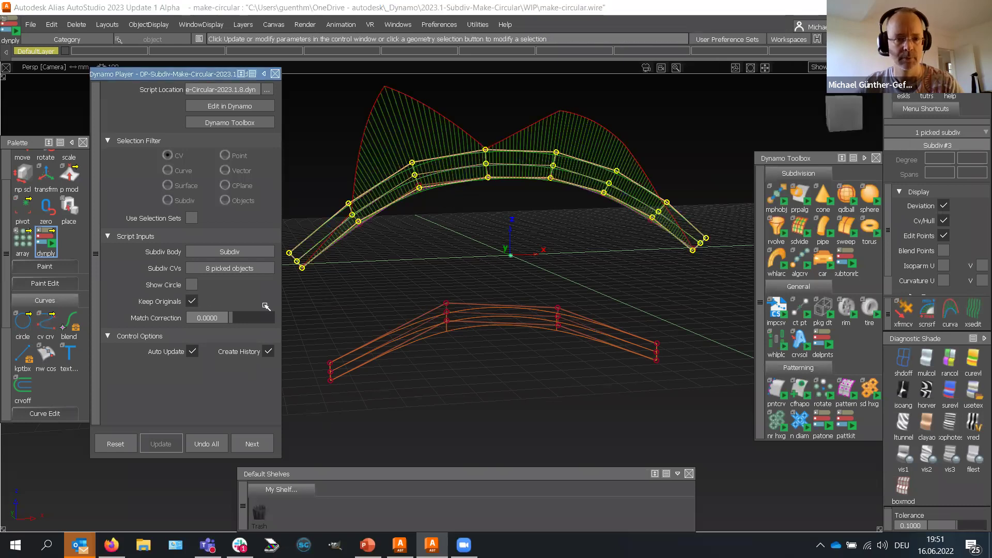
{"action": "left_click", "coordinate": [192, 300]}
{"action": "left_click_drag", "start_coordinate": [464, 279], "coordinate": [467, 208], "text": "ctrl+shift"}
{"action": "left_click_drag", "start_coordinate": [496, 270], "coordinate": [558, 322], "text": "ctrl+shift"}
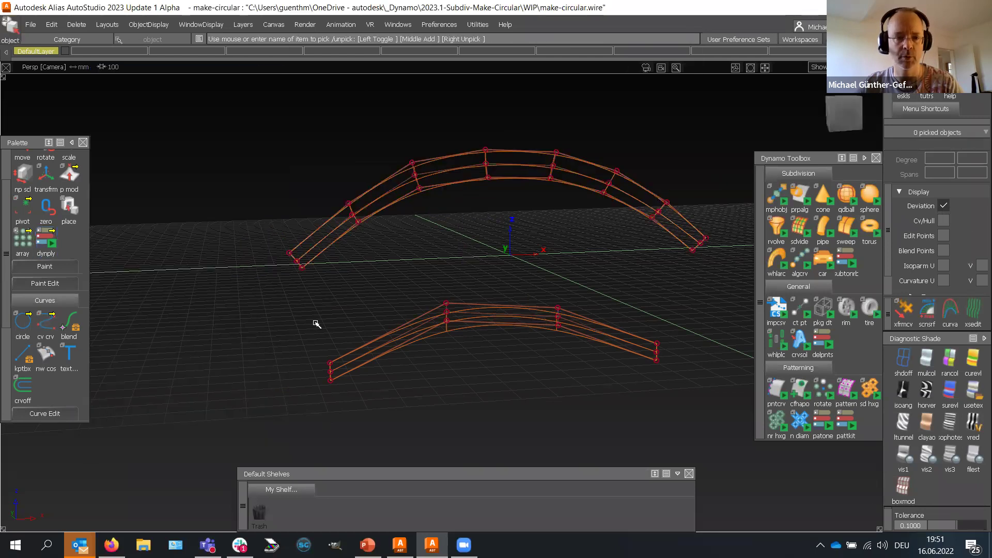
Step: Add Curve Curvature combs to all segments of the upper arch's lower front edge and inspect them in perspective
{"action": "left_click", "coordinate": [44, 301]}
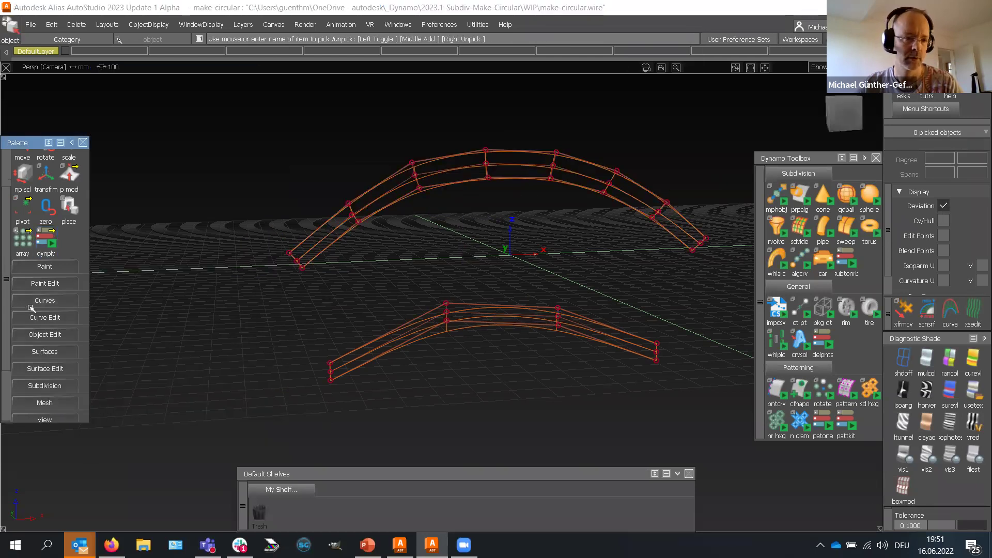
{"action": "scroll", "coordinate": [52, 383], "scroll_direction": "down", "scroll_amount": 3}
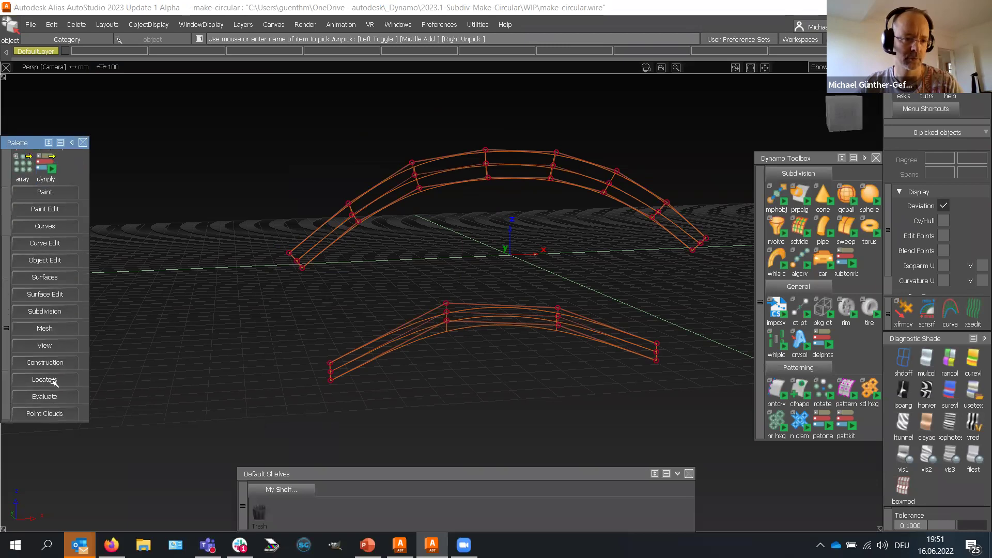
{"action": "left_click", "coordinate": [54, 381]}
{"action": "left_click", "coordinate": [46, 389]}
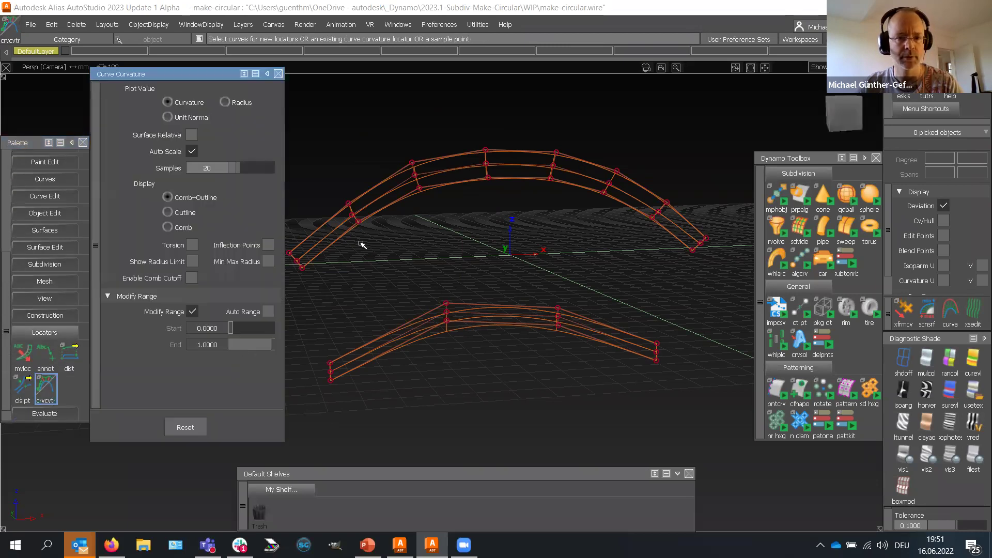
{"action": "left_click", "coordinate": [386, 209]}
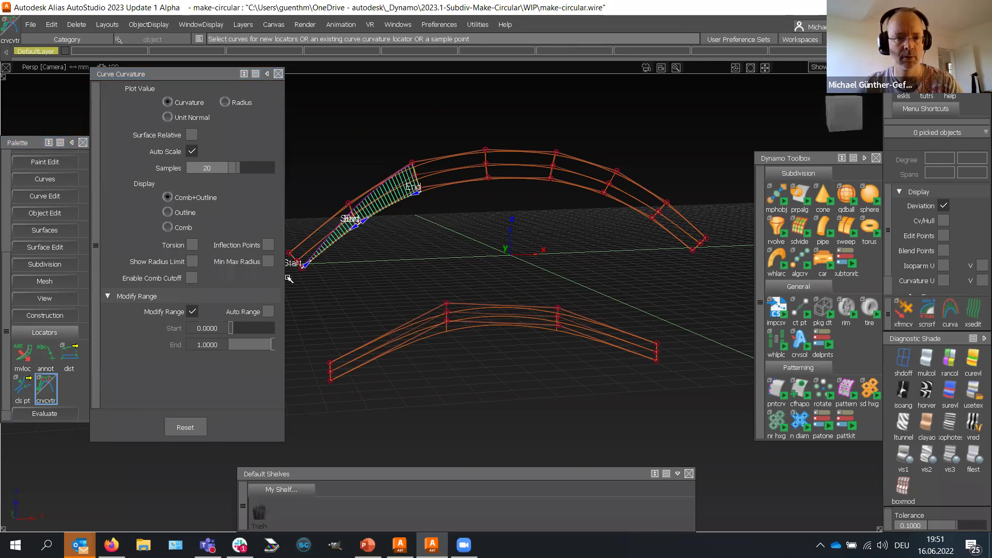
{"action": "left_click", "coordinate": [476, 191]}
{"action": "left_click", "coordinate": [522, 182]}
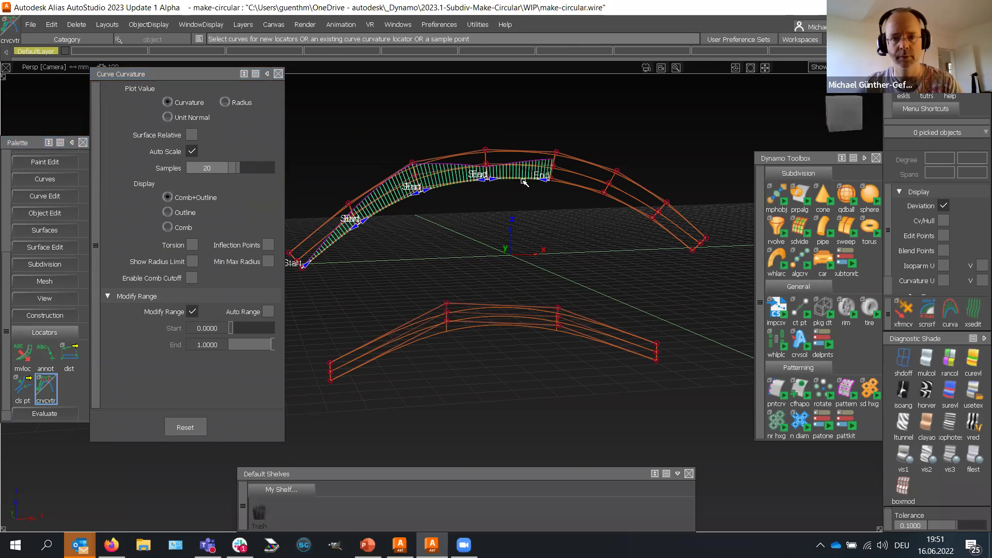
{"action": "left_click", "coordinate": [583, 190]}
{"action": "left_click", "coordinate": [644, 215]}
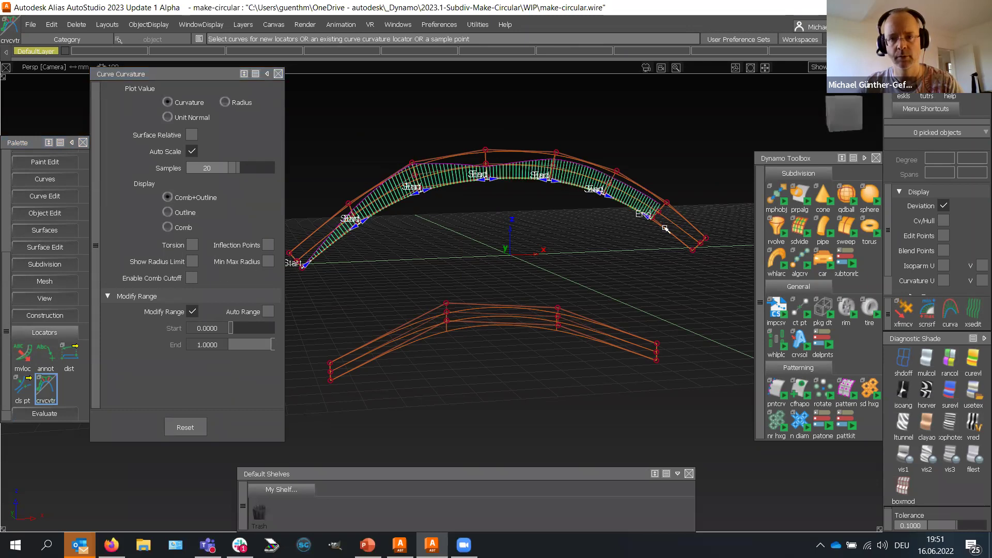
{"action": "left_click", "coordinate": [689, 251]}
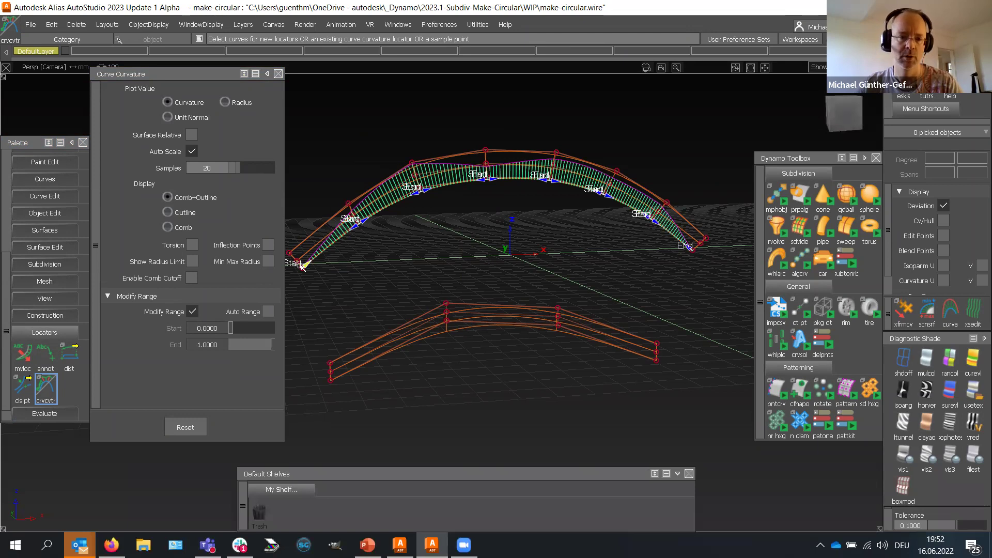
{"action": "left_click_drag", "start_coordinate": [508, 204], "coordinate": [650, 240], "text": "alt+shift"}
{"action": "mouse_move", "coordinate": [570, 238]}
{"action": "left_mouse_down", "text": "alt+shift"}
{"action": "mouse_move", "coordinate": [591, 254]}
{"action": "mouse_move", "coordinate": [569, 239]}
{"action": "mouse_move", "coordinate": [556, 248]}
{"action": "left_mouse_up", "text": "alt+shift"}
{"action": "mouse_move", "coordinate": [488, 238]}
{"action": "left_mouse_down", "text": "alt+shift"}
{"action": "mouse_move", "coordinate": [711, 270]}
{"action": "mouse_move", "coordinate": [587, 259]}
{"action": "mouse_move", "coordinate": [507, 304]}
{"action": "mouse_move", "coordinate": [510, 226]}
{"action": "left_mouse_up", "text": "alt+shift"}
Step: Delete all curvature locators from the upper arch's lower edge
{"action": "left_click_drag", "start_coordinate": [563, 262], "coordinate": [570, 327], "text": "ctrl+shift"}
{"action": "left_click_drag", "start_coordinate": [495, 260], "coordinate": [504, 321], "text": "ctrl+shift"}
{"action": "left_click_drag", "start_coordinate": [388, 139], "coordinate": [682, 310]}
{"action": "key", "text": "Delete"}
{"action": "key", "text": "Return"}
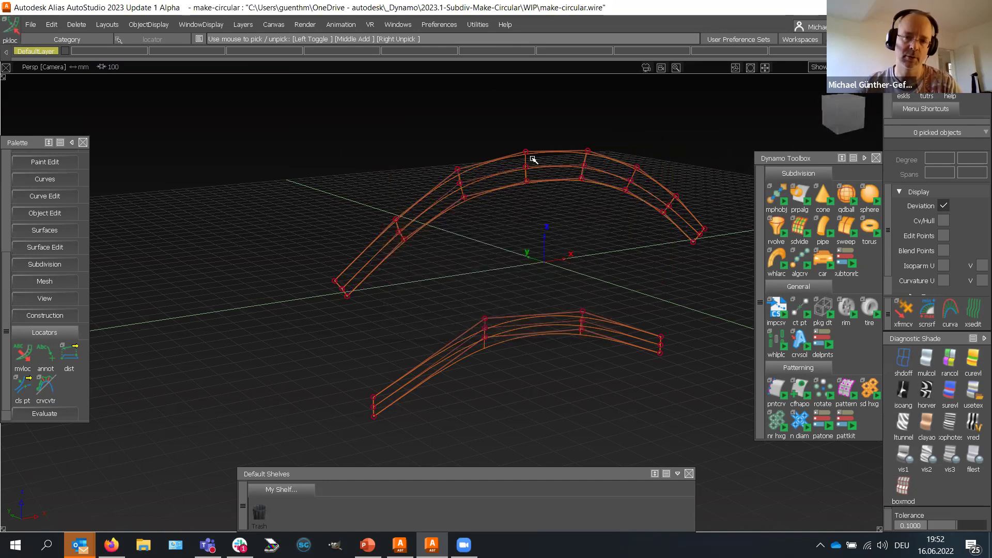
{"action": "left_click_drag", "start_coordinate": [678, 216], "coordinate": [454, 275], "text": "alt+shift"}
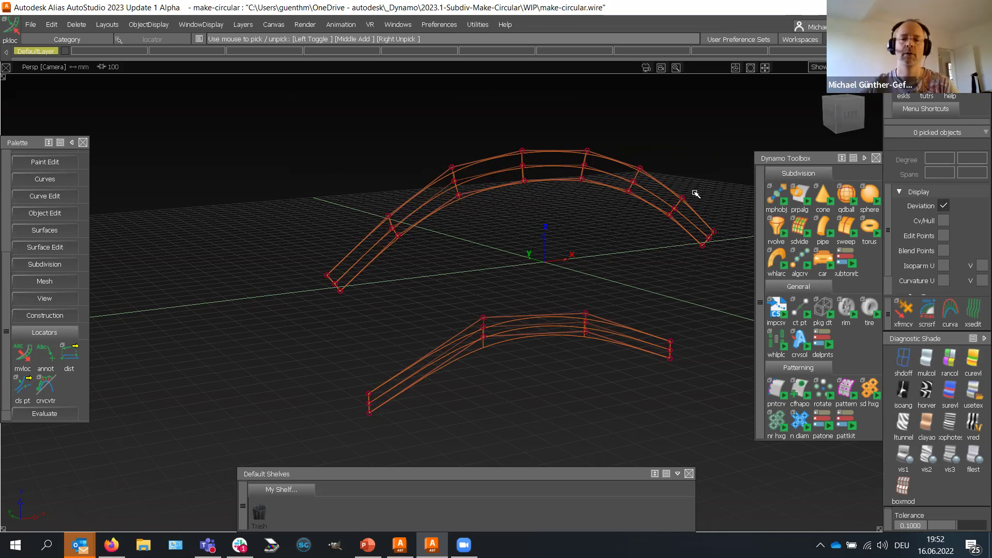
{"action": "left_click_drag", "start_coordinate": [463, 231], "coordinate": [441, 199], "text": "alt+shift"}
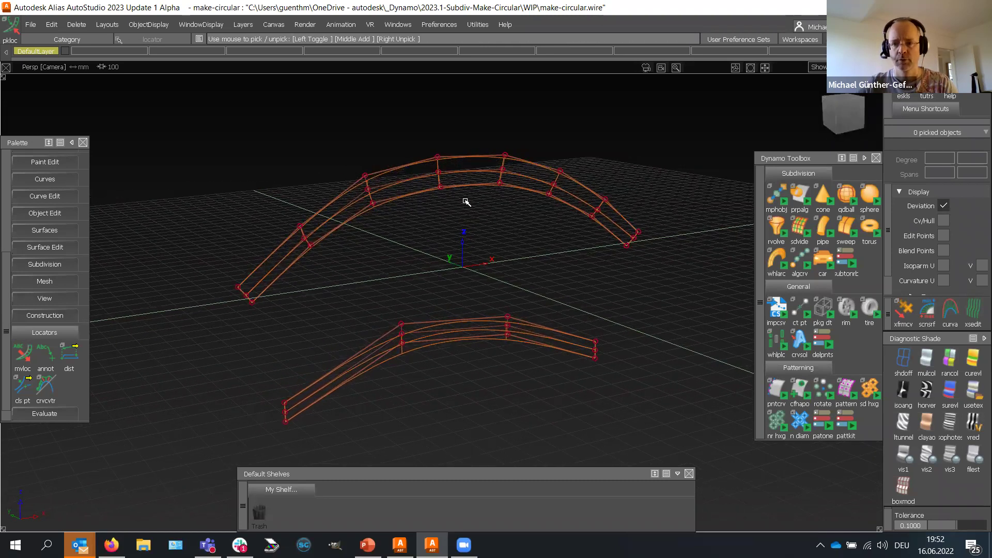
{"action": "left_click_drag", "start_coordinate": [431, 215], "coordinate": [438, 225], "text": "alt+shift"}
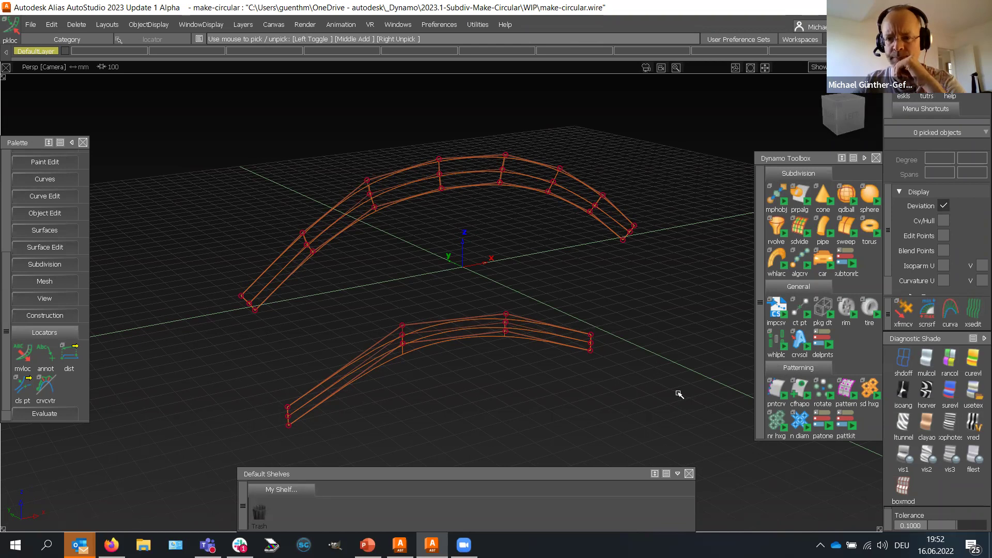
Step: Open Car.wire from the Car 15 min project folder, deleting all existing stages
{"action": "left_click", "coordinate": [31, 25]}
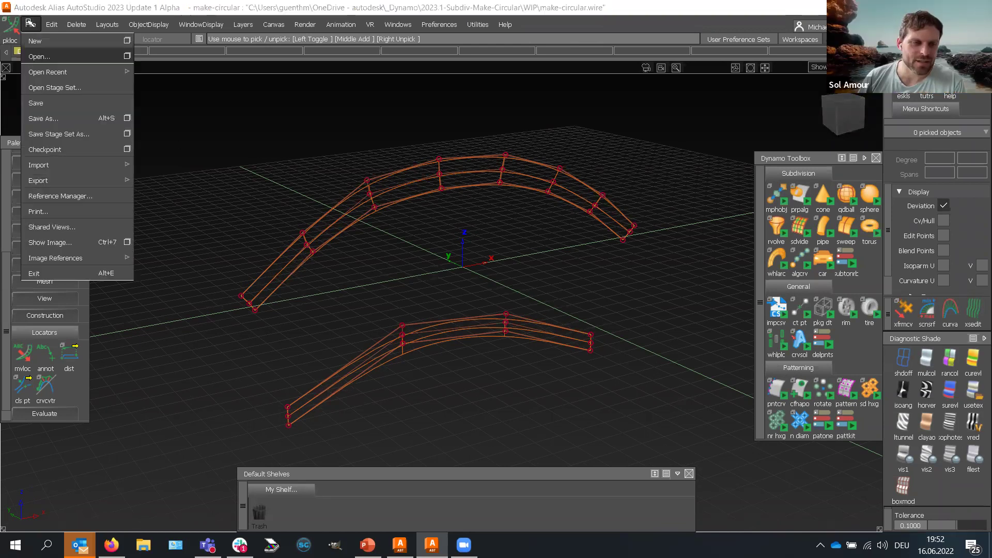
{"action": "left_click", "coordinate": [32, 52]}
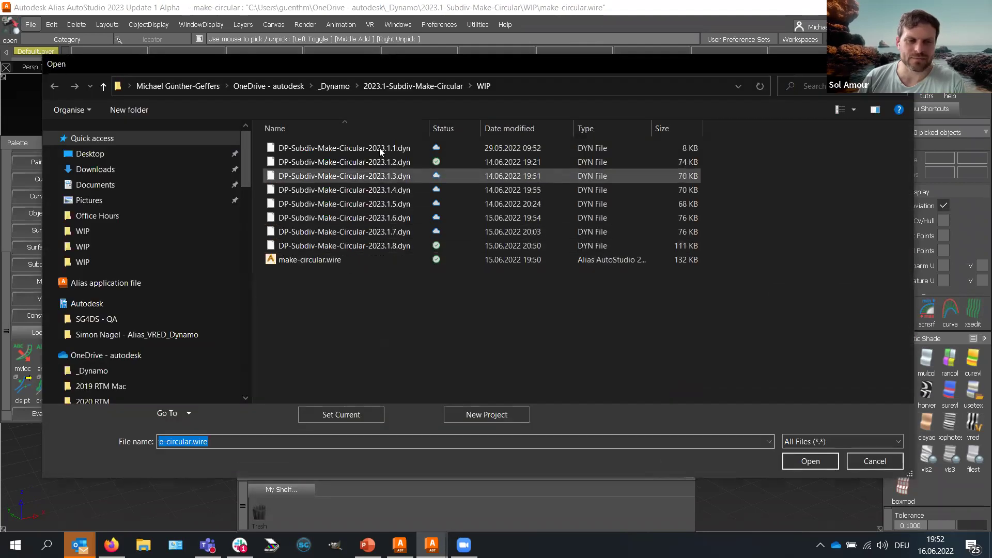
{"action": "left_click", "coordinate": [334, 85]}
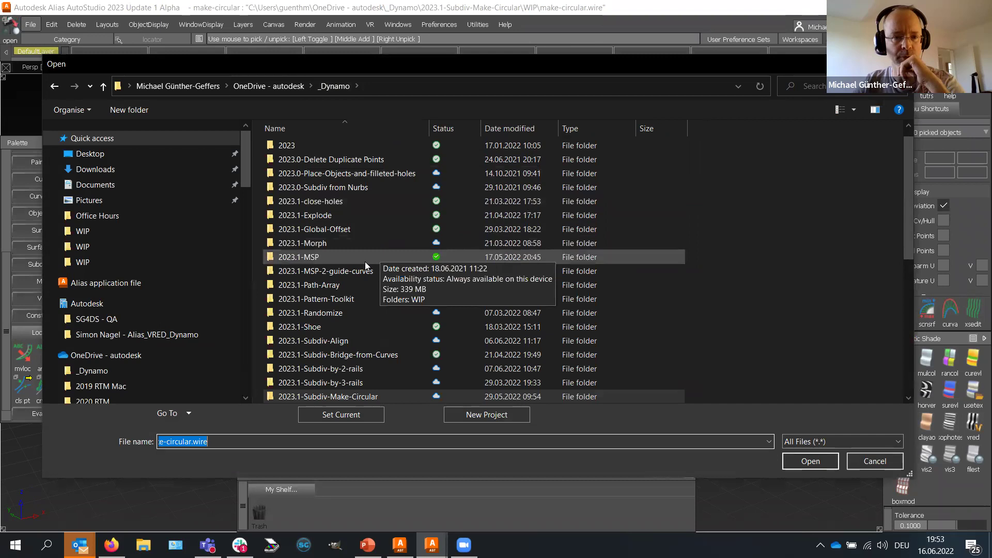
{"action": "scroll", "coordinate": [336, 258], "scroll_direction": "down", "scroll_amount": 2}
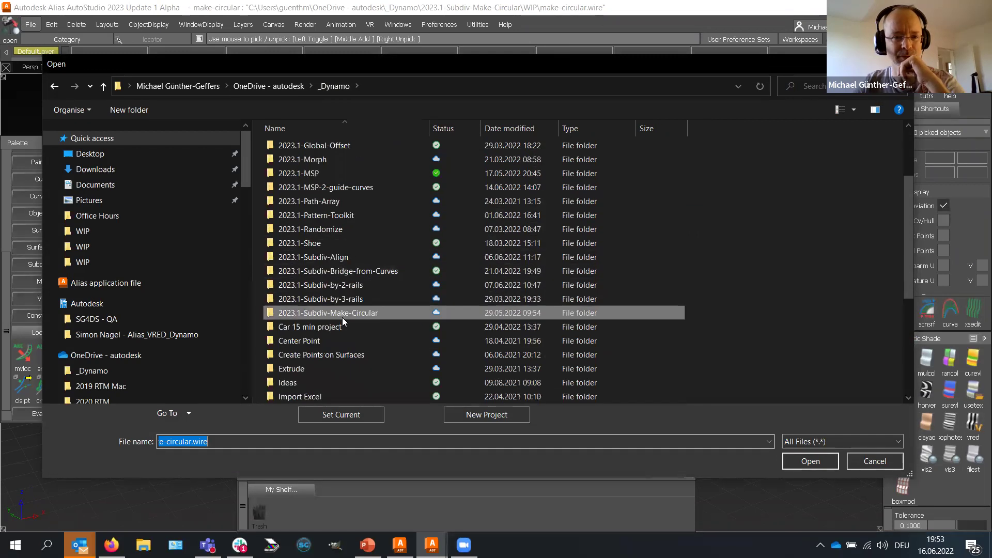
{"action": "double_click", "coordinate": [338, 327]}
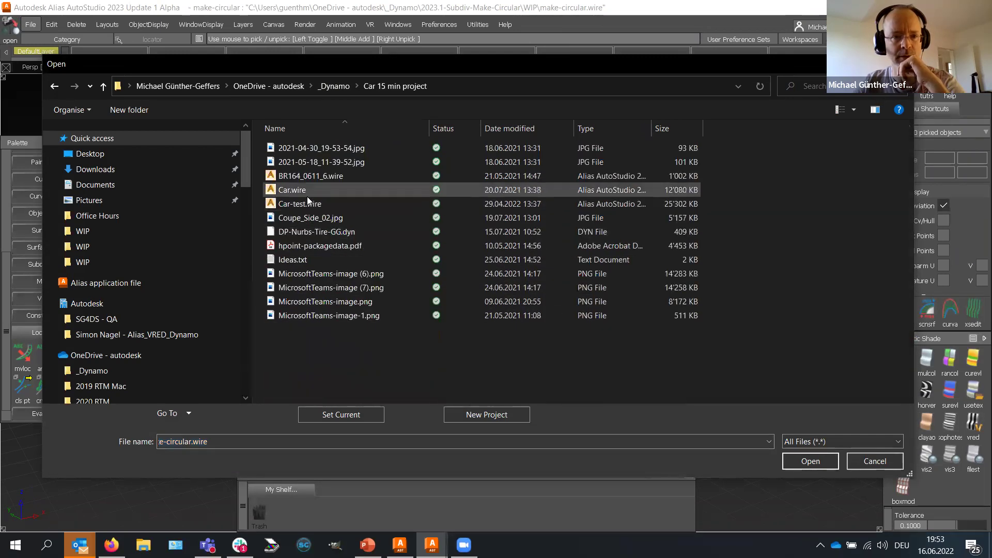
{"action": "double_click", "coordinate": [308, 189]}
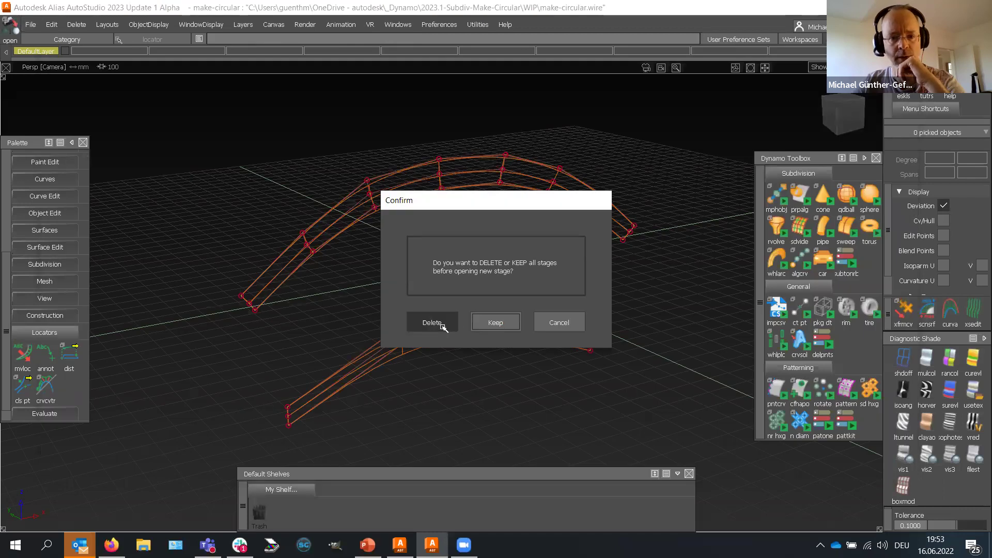
{"action": "left_click", "coordinate": [442, 325]}
{"action": "left_click", "coordinate": [610, 391]}
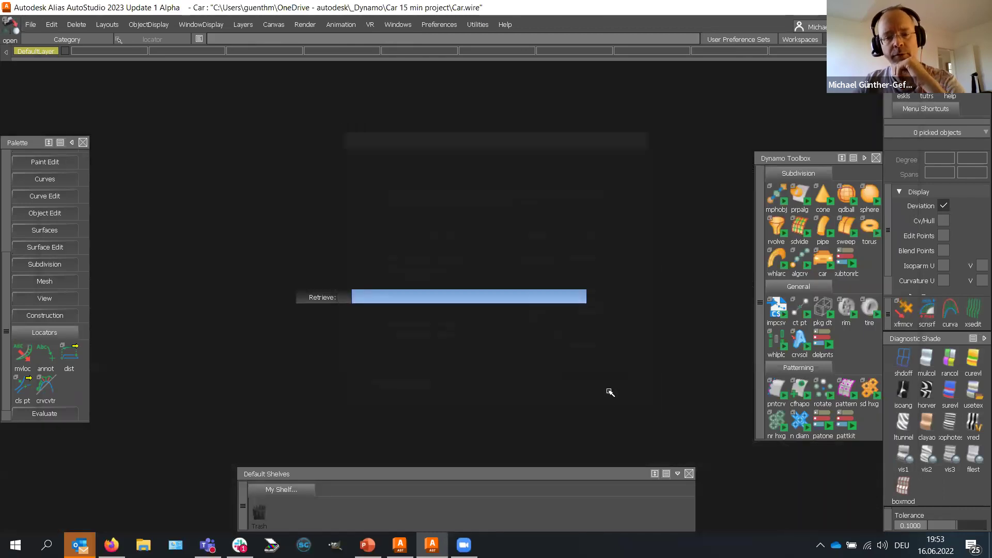
Step: Start the DP-Subdiv-Car Dynamo script and assign the car's outline curve as the Side Silhouette
{"action": "left_click_drag", "start_coordinate": [430, 323], "coordinate": [454, 328], "text": "alt+shift"}
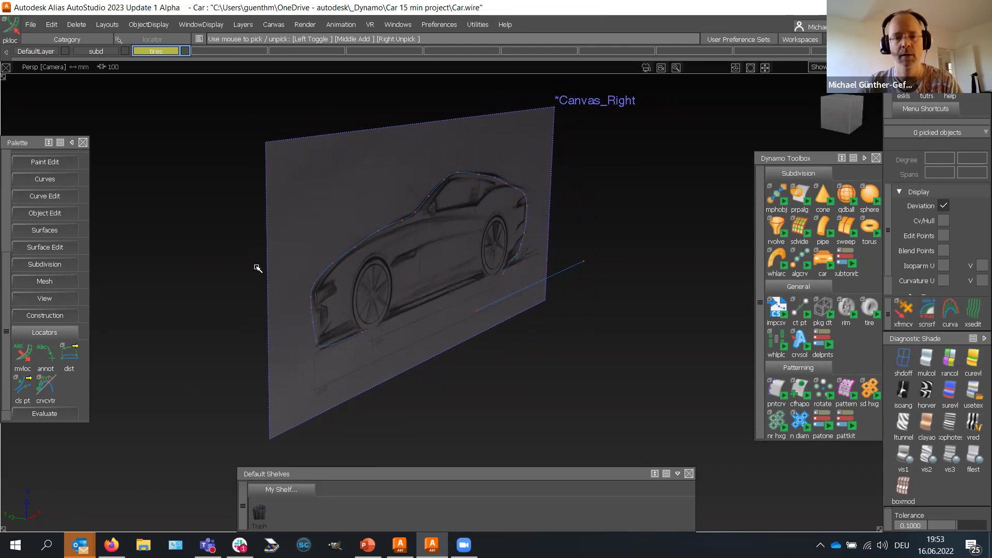
{"action": "left_click_drag", "start_coordinate": [416, 296], "coordinate": [347, 292], "text": "alt+shift"}
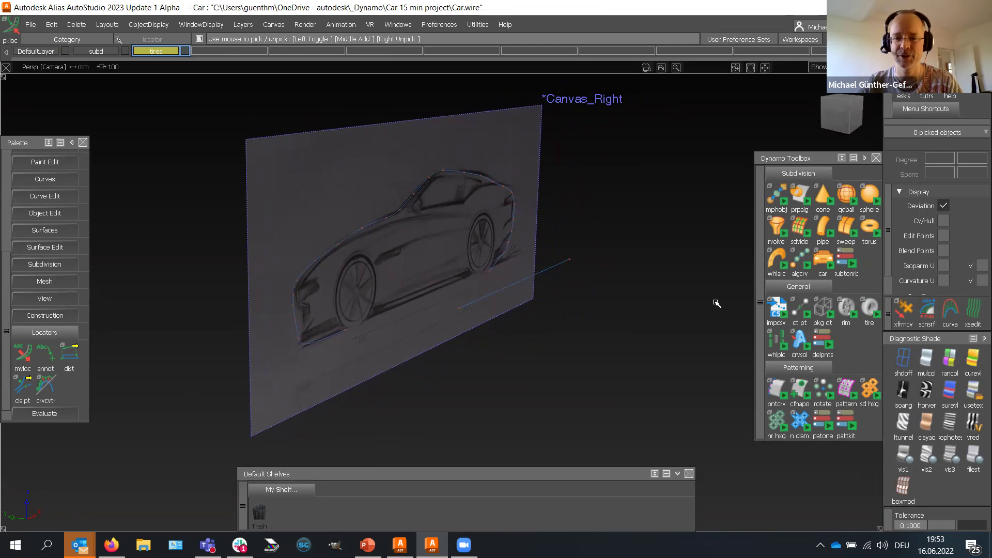
{"action": "left_click", "coordinate": [824, 258]}
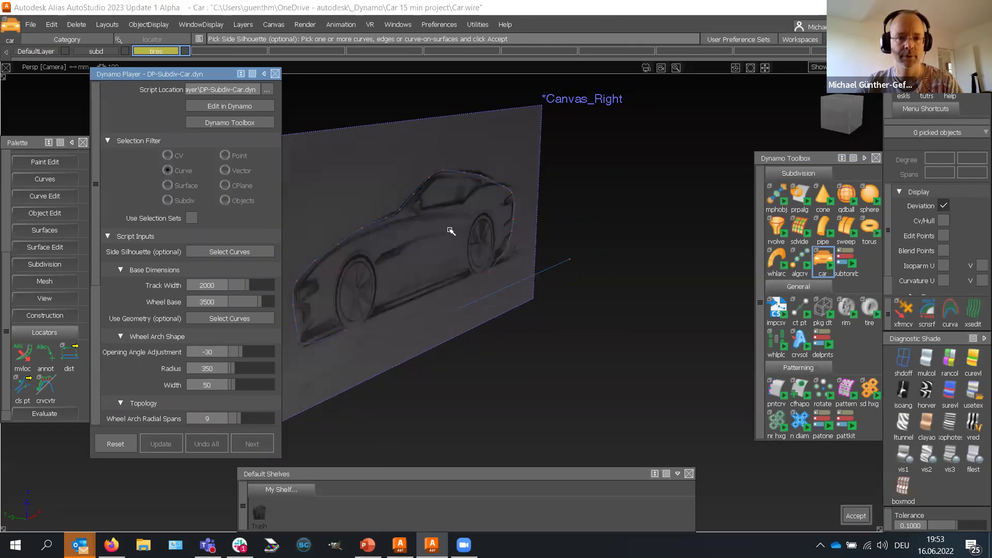
{"action": "left_click", "coordinate": [413, 195]}
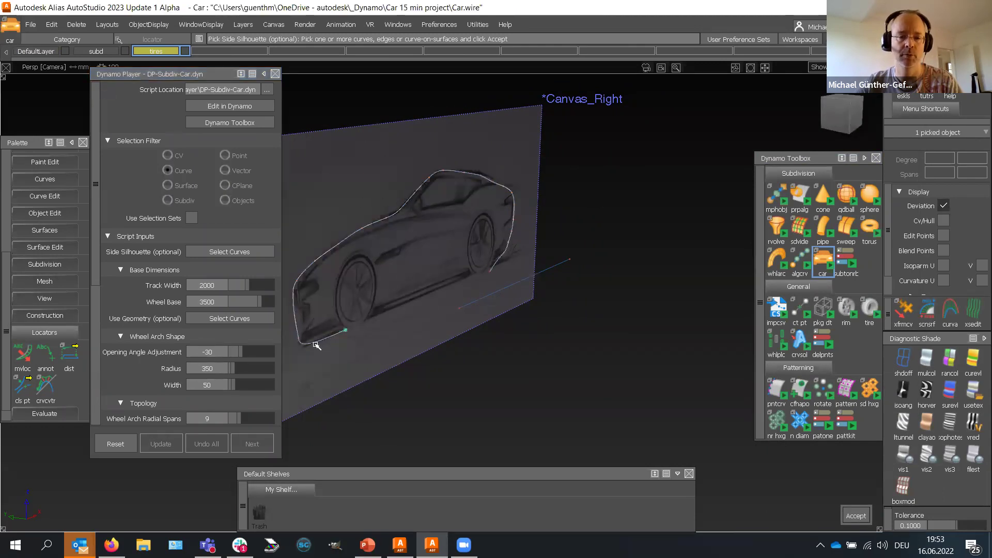
{"action": "key", "text": "space"}
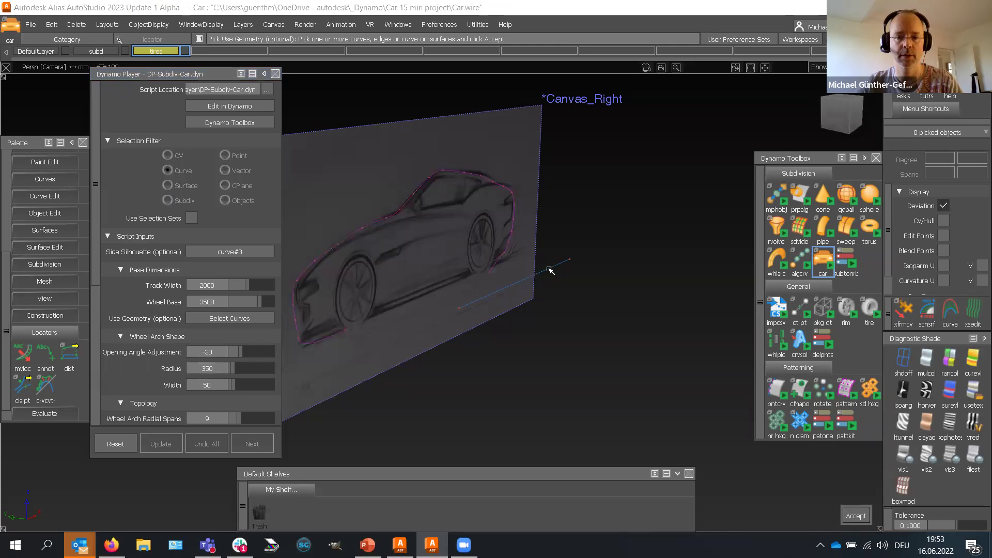
Step: Assign the straight line between the wheel centres as the Base Dimensions geometry and build the car subdiv
{"action": "left_click", "coordinate": [550, 270]}
{"action": "left_click_drag", "start_coordinate": [685, 358], "coordinate": [617, 304], "text": "alt+shift"}
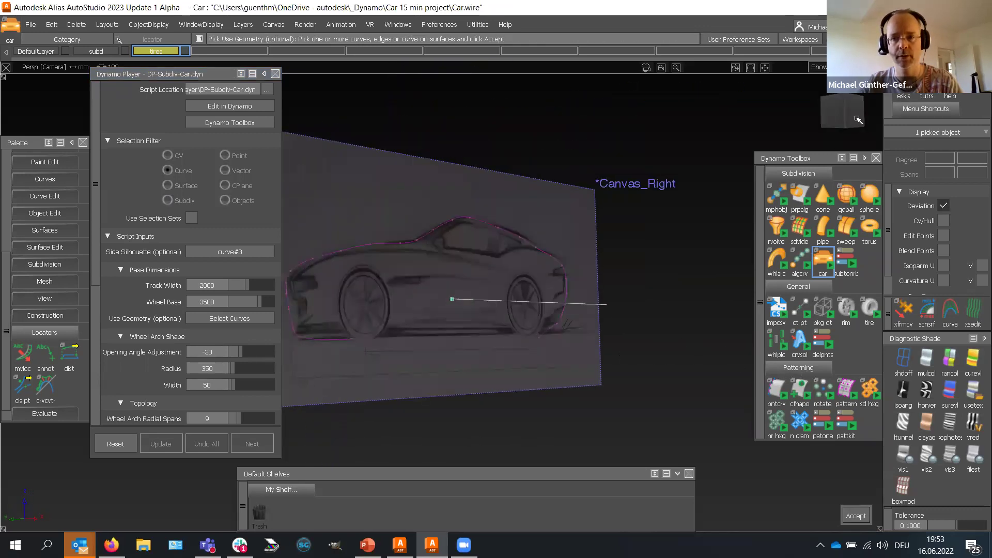
{"action": "left_click", "coordinate": [855, 109]}
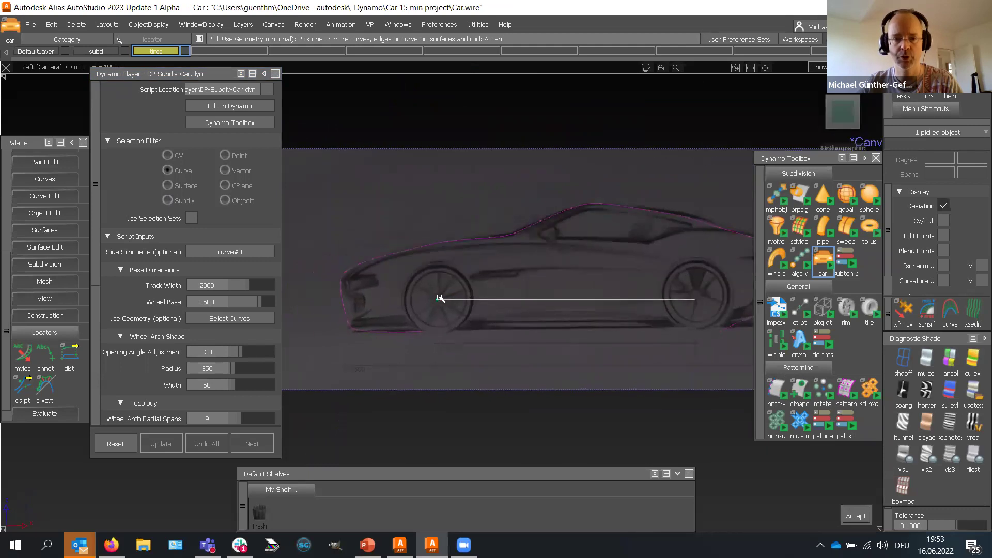
{"action": "key", "text": "Return"}
{"action": "left_click_drag", "start_coordinate": [466, 355], "coordinate": [687, 399], "text": "alt+shift"}
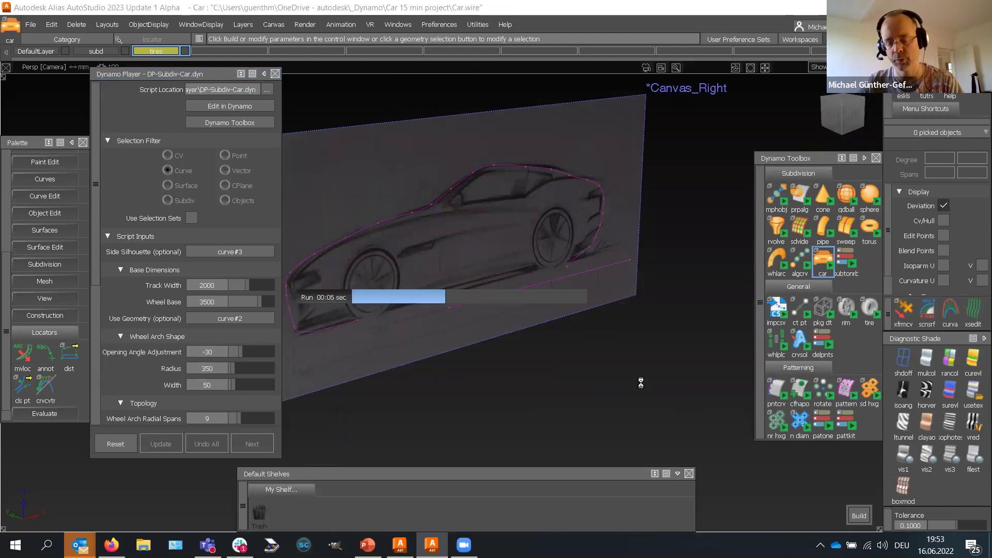
{"action": "left_click_drag", "start_coordinate": [640, 383], "coordinate": [448, 346], "text": "alt+shift"}
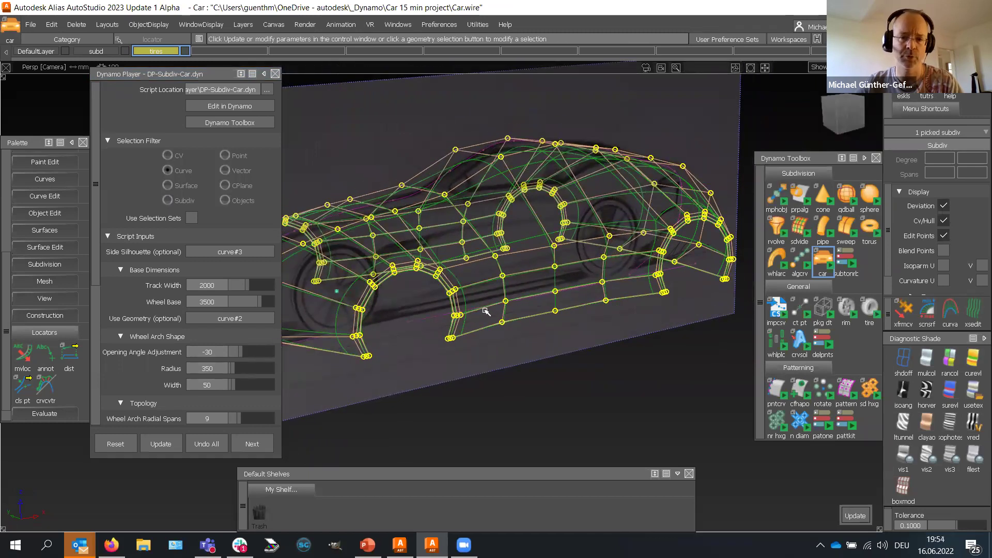
Step: Reduce the car subdiv's Spans Front to Back to 2
{"action": "scroll", "coordinate": [164, 347], "scroll_direction": "down", "scroll_amount": 3}
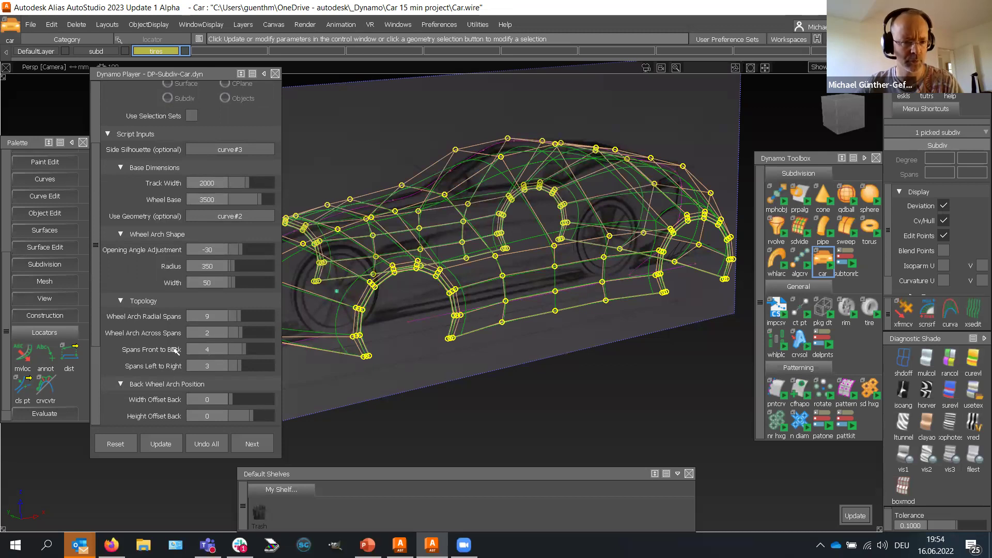
{"action": "left_click_drag", "start_coordinate": [247, 352], "coordinate": [238, 353]}
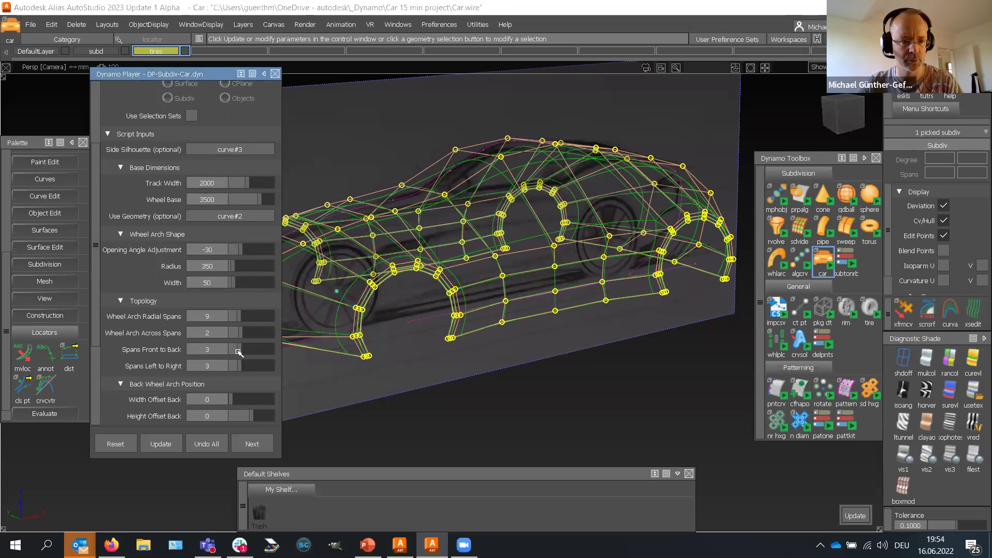
{"action": "scroll", "coordinate": [160, 359], "scroll_direction": "down", "scroll_amount": 5}
{"action": "scroll", "coordinate": [190, 408], "scroll_direction": "down", "scroll_amount": 1}
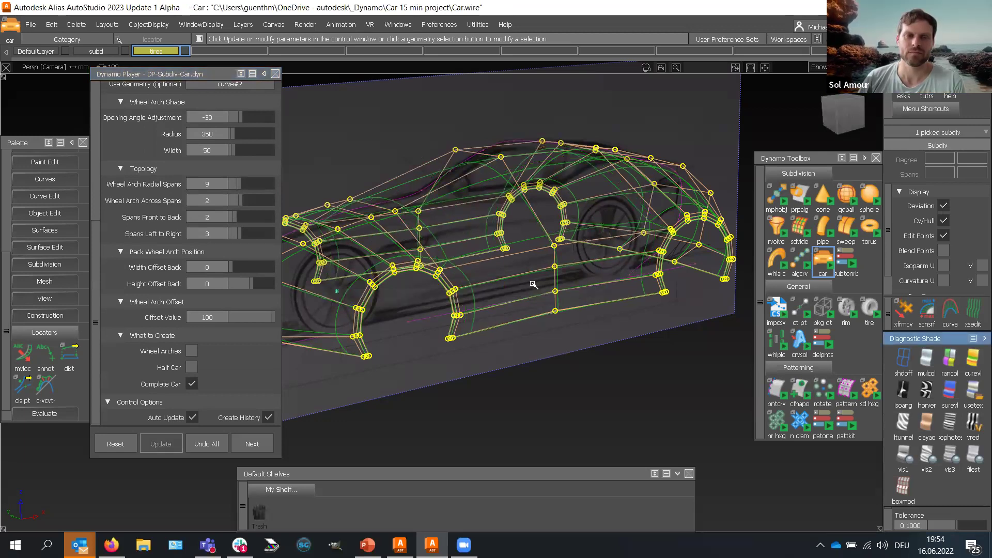
Step: Set the car subdiv's Spans Left to Right to 5
{"action": "left_click_drag", "start_coordinate": [541, 314], "coordinate": [517, 293], "text": "alt+shift"}
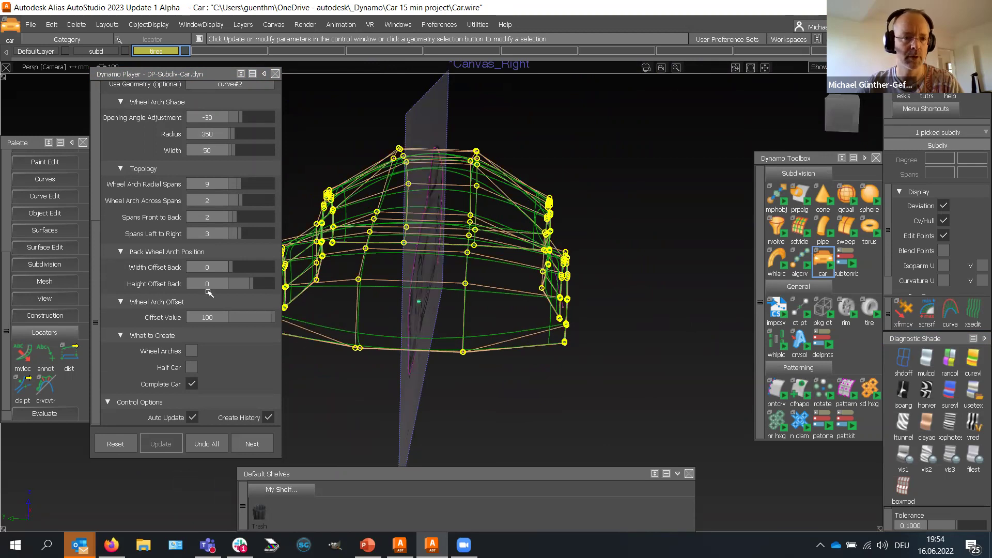
{"action": "left_click_drag", "start_coordinate": [237, 239], "coordinate": [251, 235]}
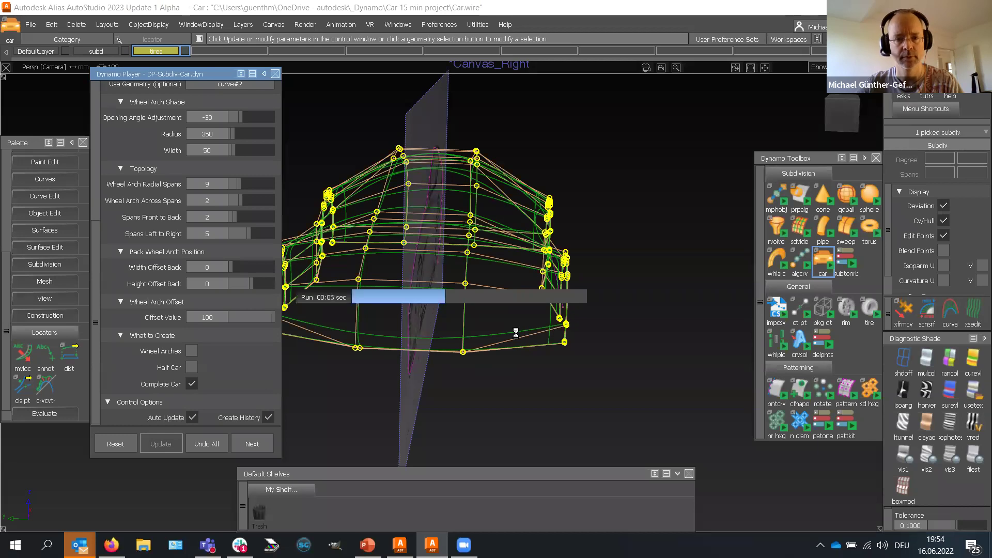
{"action": "left_click_drag", "start_coordinate": [515, 334], "coordinate": [439, 297], "text": "alt+shift"}
Step: Set the car subdiv's Spans Front to Back to 6 and leave the Dynamo Player
{"action": "left_click", "coordinate": [829, 114]}
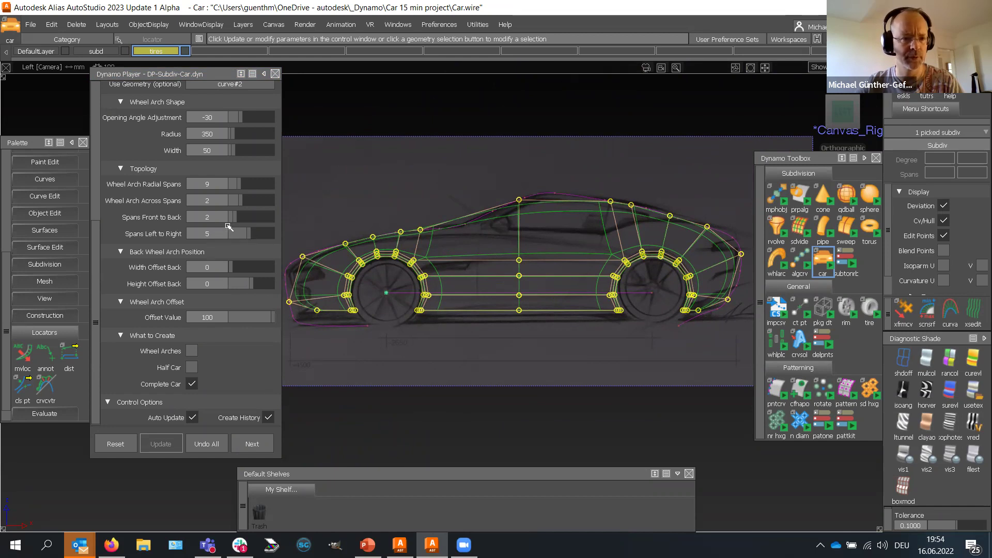
{"action": "left_click_drag", "start_coordinate": [235, 219], "coordinate": [258, 220]}
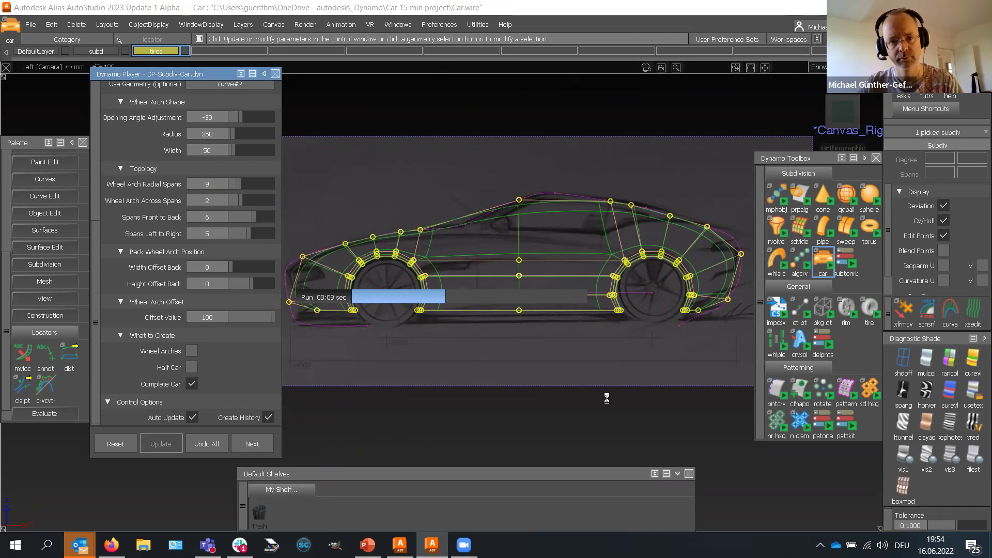
{"action": "left_click_drag", "start_coordinate": [520, 381], "coordinate": [596, 408], "text": "alt+shift"}
{"action": "left_click_drag", "start_coordinate": [594, 340], "coordinate": [580, 358], "text": "alt+shift"}
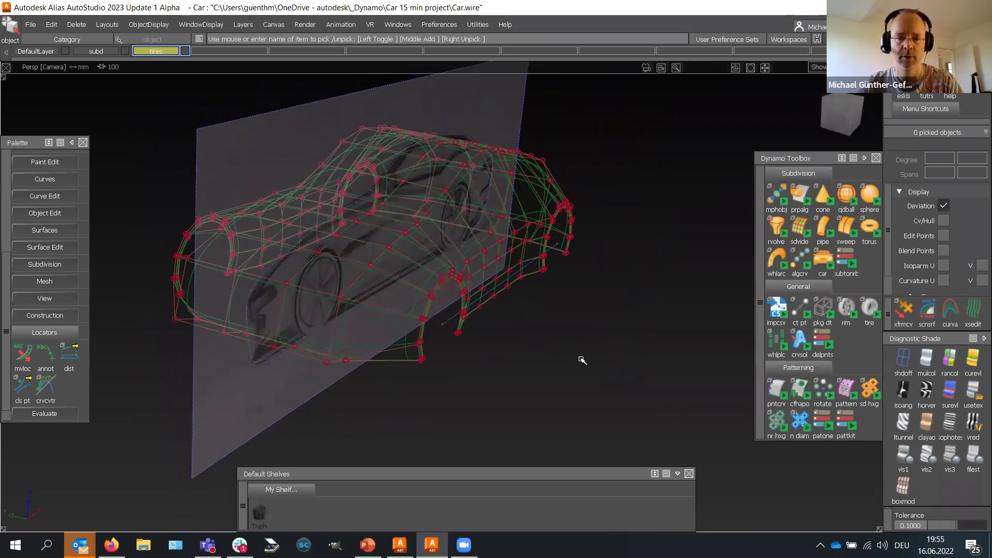
Step: Move the straight wheelbase line about -174 mm along Y to update the car subdiv through its history
{"action": "left_click", "coordinate": [451, 322]}
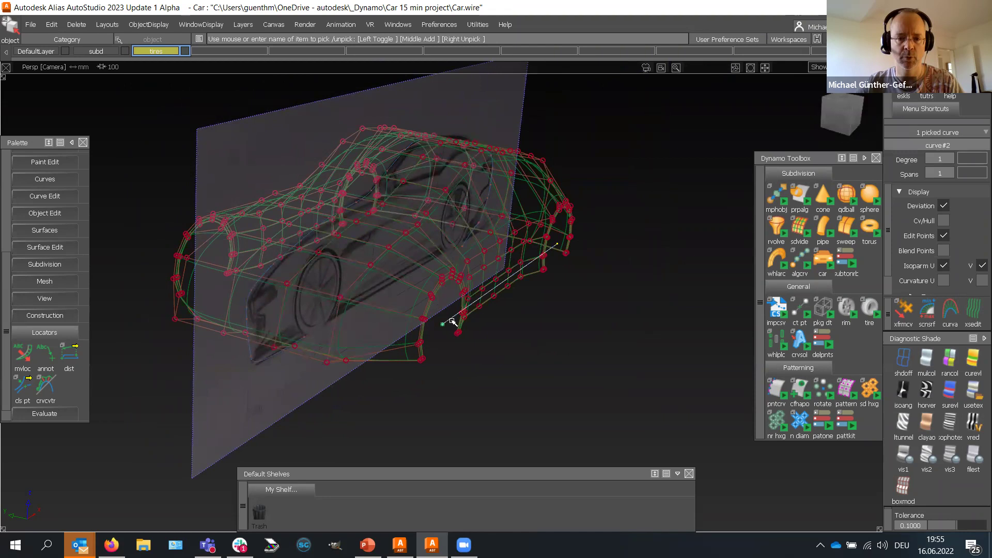
{"action": "key", "text": "m"}
{"action": "middle_click_drag", "start_coordinate": [613, 325], "coordinate": [563, 372]}
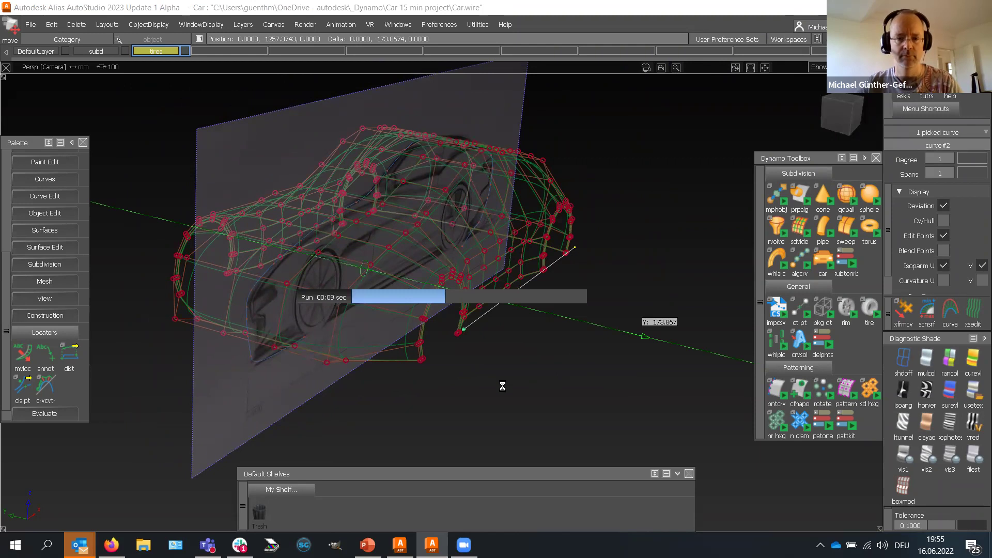
{"action": "mouse_move", "coordinate": [504, 389]}
{"action": "left_mouse_down", "text": "alt+shift"}
{"action": "mouse_move", "coordinate": [642, 390]}
{"action": "mouse_move", "coordinate": [455, 354]}
{"action": "mouse_move", "coordinate": [452, 363]}
{"action": "mouse_move", "coordinate": [531, 344]}
{"action": "mouse_move", "coordinate": [569, 394]}
{"action": "left_mouse_up", "text": "alt+shift"}
Step: Move a single CV on the side of the car subdiv, accepting the removal of its construction history
{"action": "mouse_move", "coordinate": [569, 394]}
{"action": "left_mouse_down", "text": "ctrl+shift"}
{"action": "mouse_move", "coordinate": [572, 365]}
{"action": "mouse_move", "coordinate": [625, 360]}
{"action": "left_mouse_up", "text": "ctrl+shift"}
{"action": "left_click", "coordinate": [528, 256]}
{"action": "middle_click_drag", "start_coordinate": [607, 333], "coordinate": [622, 352], "text": "ctrl+shift"}
{"action": "left_click", "coordinate": [622, 352]}
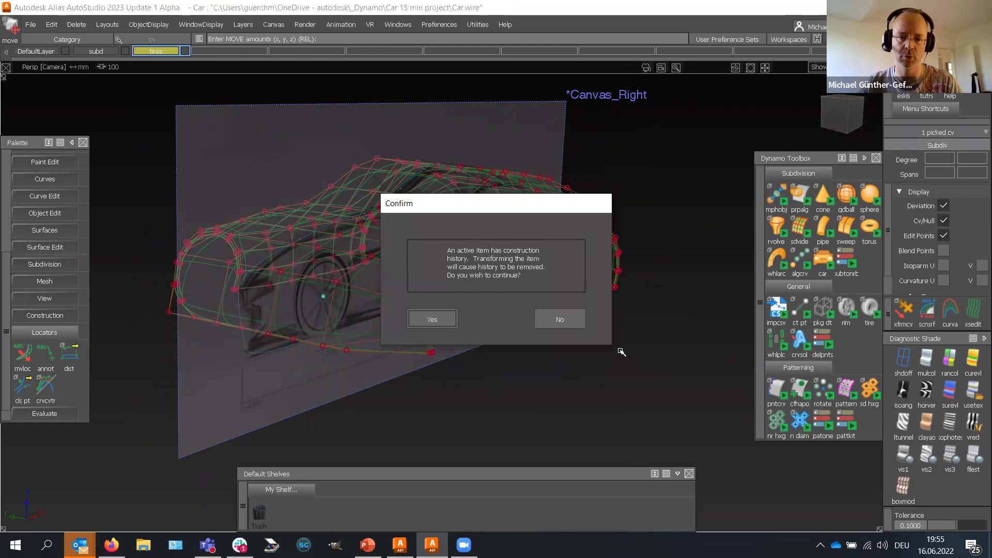
{"action": "left_click", "coordinate": [435, 319]}
{"action": "middle_click_drag", "start_coordinate": [603, 372], "coordinate": [602, 371]}
{"action": "left_click_drag", "start_coordinate": [501, 354], "coordinate": [465, 279], "text": "alt+shift"}
{"action": "left_click_drag", "start_coordinate": [538, 294], "coordinate": [471, 337], "text": "alt+shift"}
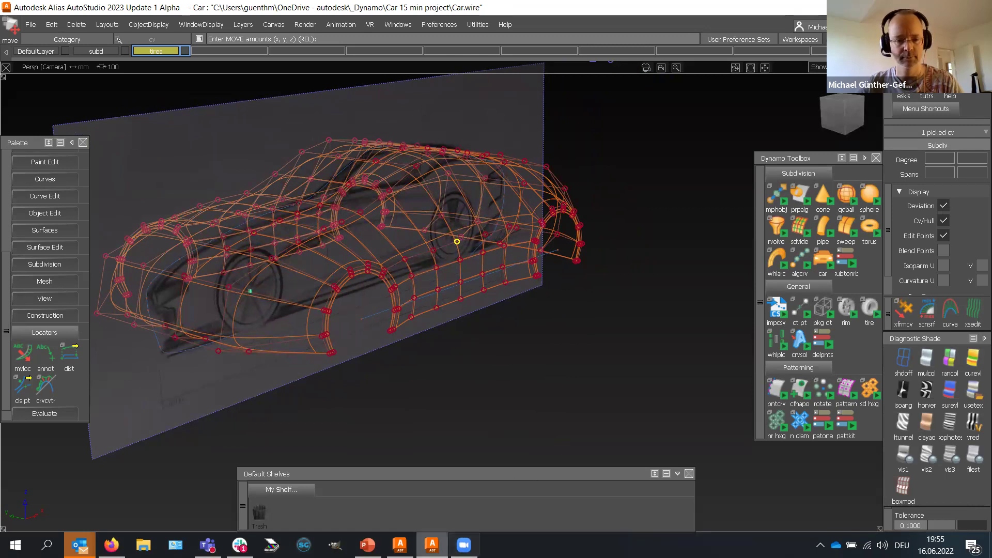
Step: Switch to the PowerPoint presentation and start the slide show from the current Live Demo slide
{"action": "left_click", "coordinate": [367, 544]}
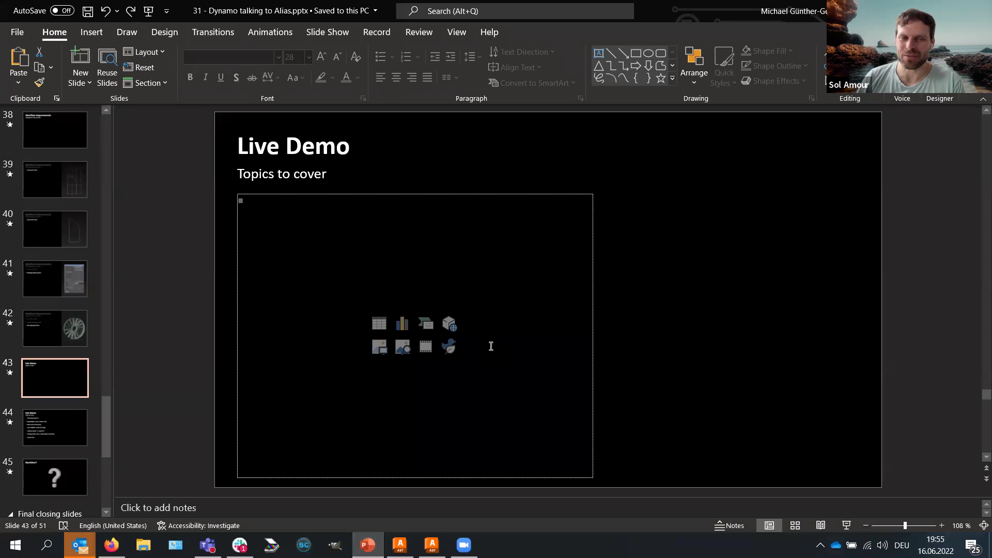
{"action": "key", "text": "shift+F5"}
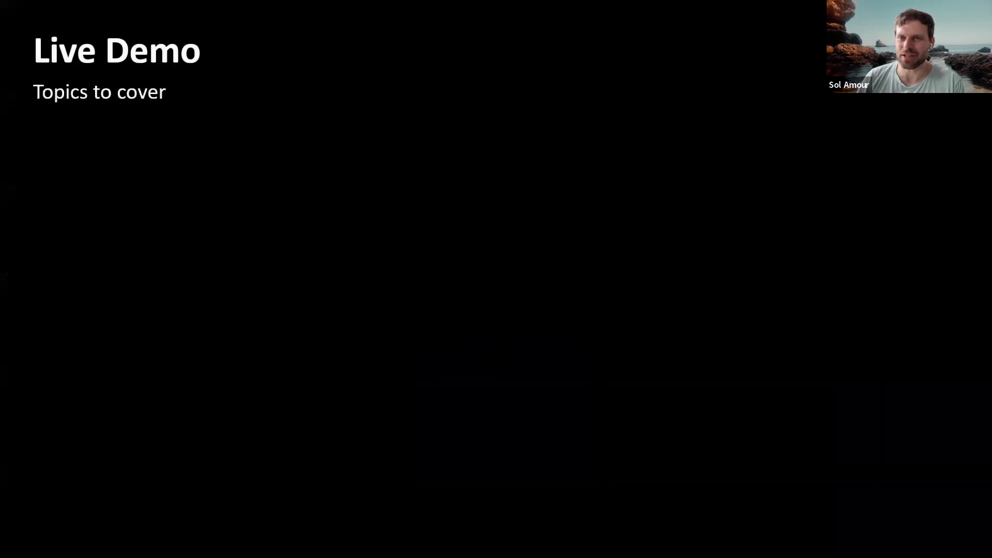